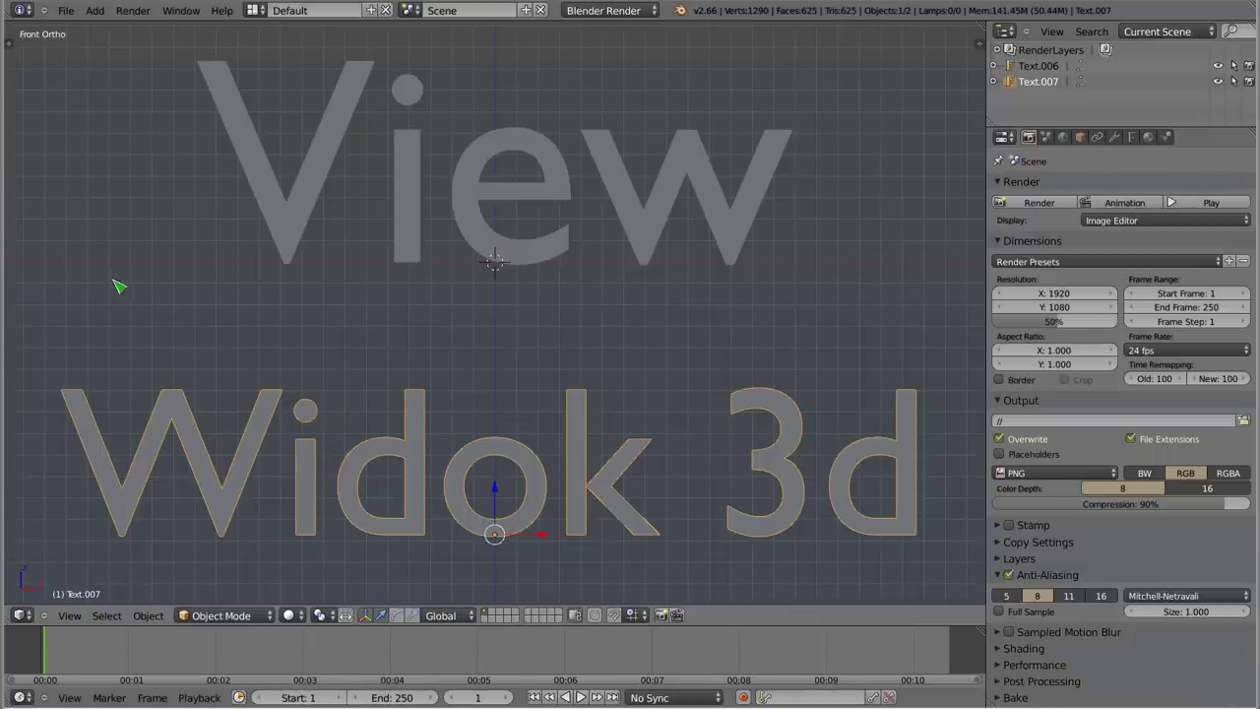
# Step: Delete the 'View' and 'Widok 3d' text objects, leaving an empty scene
pyautogui.rightClick(511, 270)
pyautogui.press('x')
pyautogui.click(511, 269)
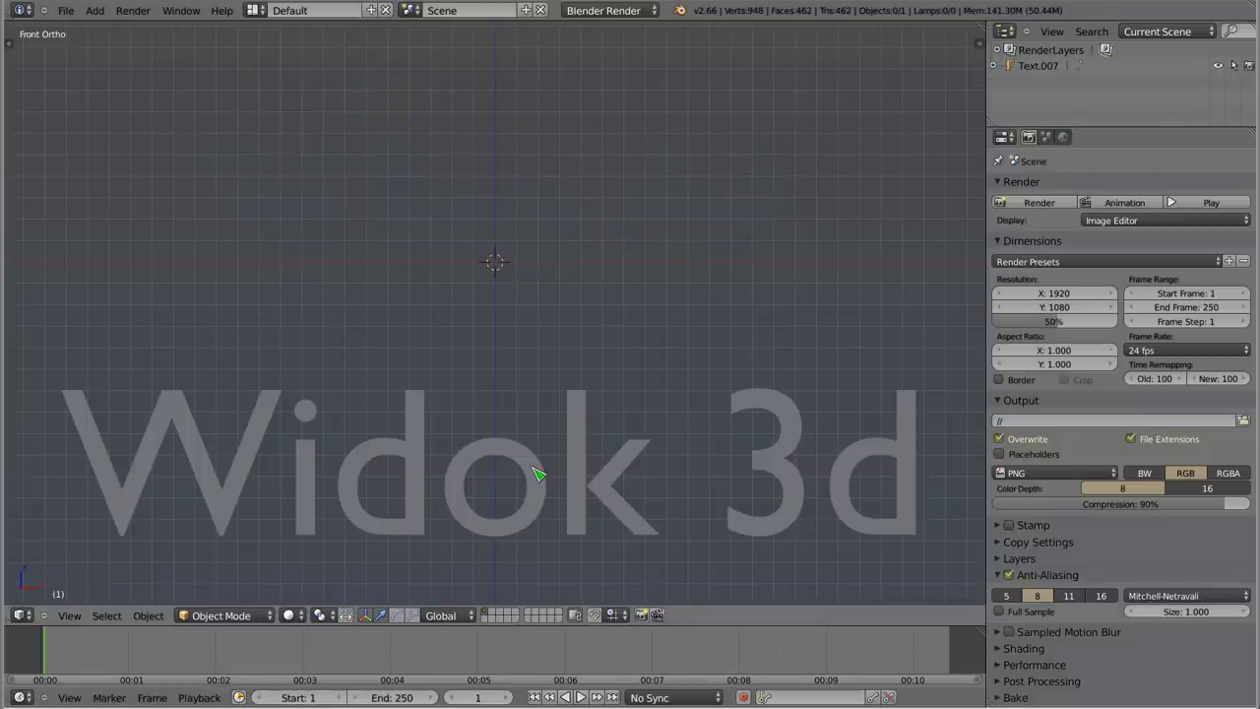
pyautogui.rightClick(536, 474)
pyautogui.press('x')
pyautogui.click(536, 474)
# Step: Orbit over the empty grid and show the N sidebar with its Display settings expanded
pyautogui.moveTo(506, 262)
pyautogui.mouseDown(button='middle')
pyautogui.moveTo(456, 419)
pyautogui.moveTo(495, 422)
pyautogui.moveTo(485, 417)
pyautogui.mouseUp(button='middle')
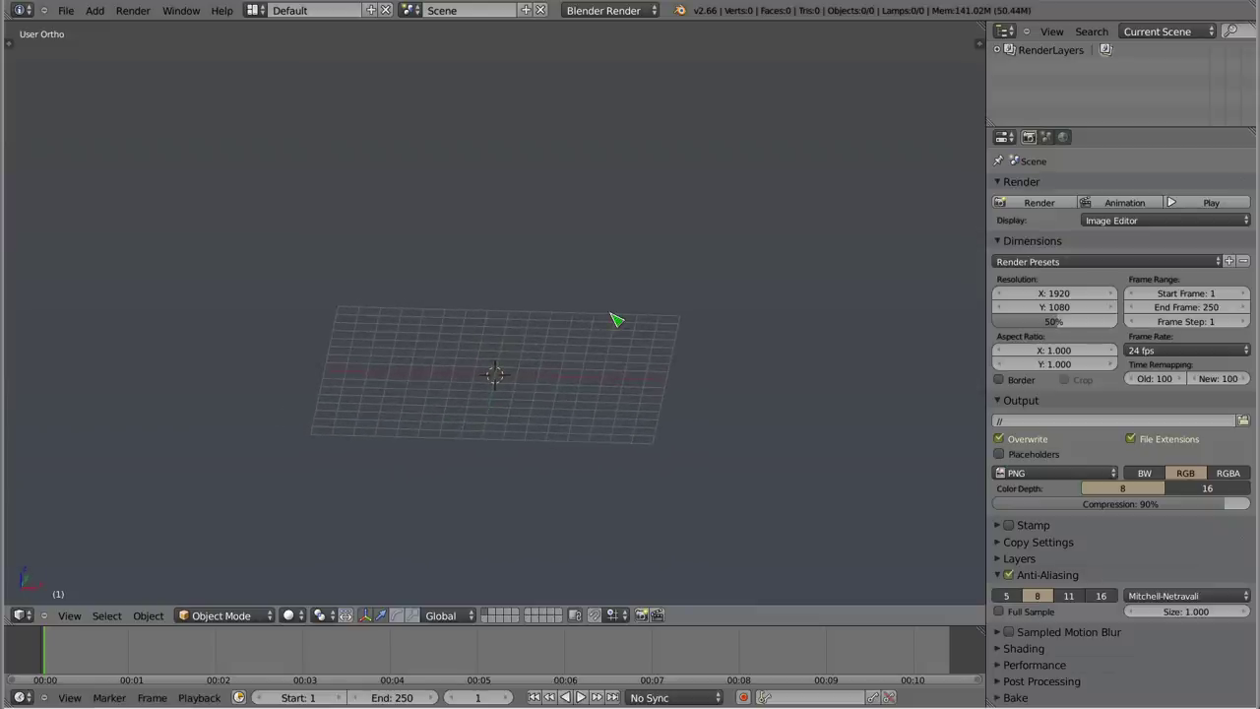
pyautogui.press('n')
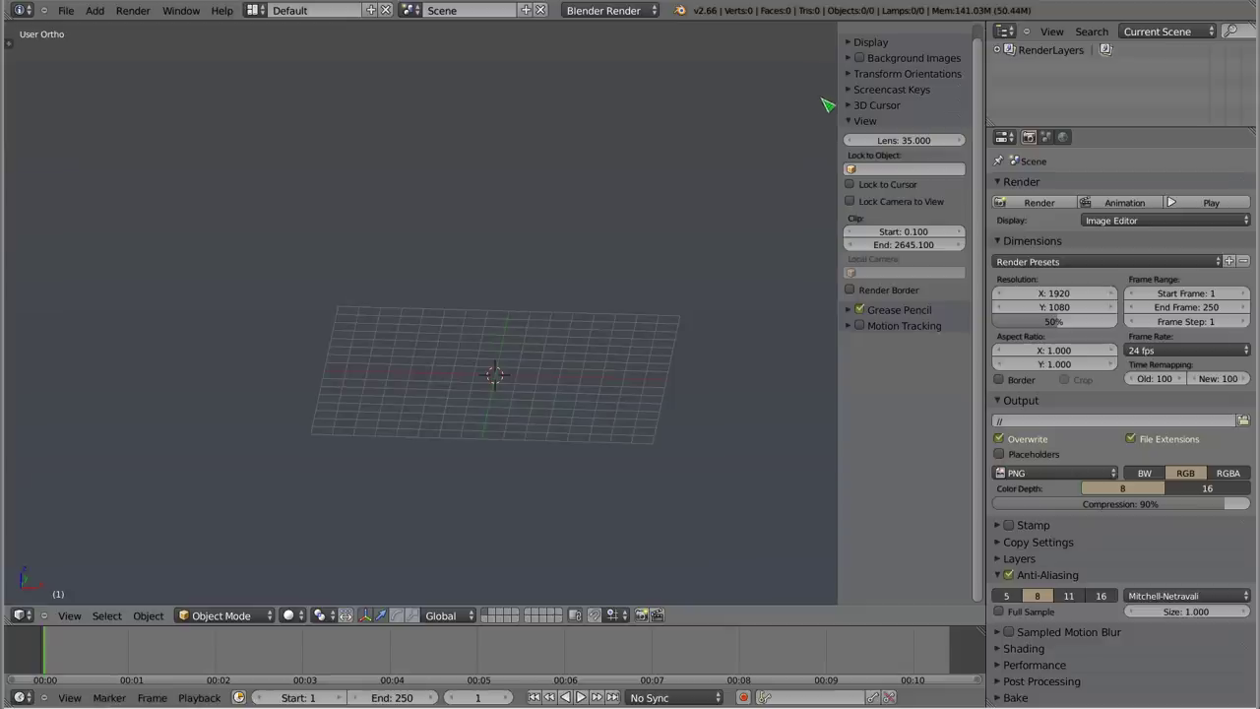
pyautogui.click(856, 45)
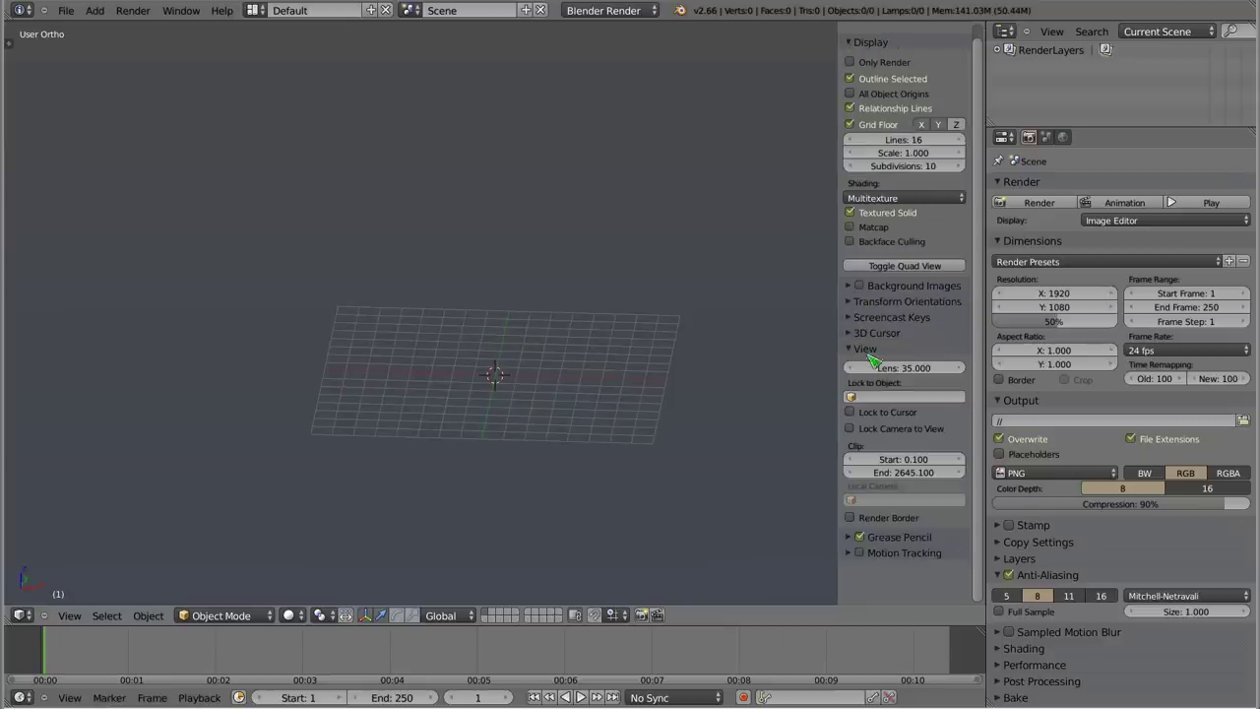
pyautogui.scroll(1, 876, 325)
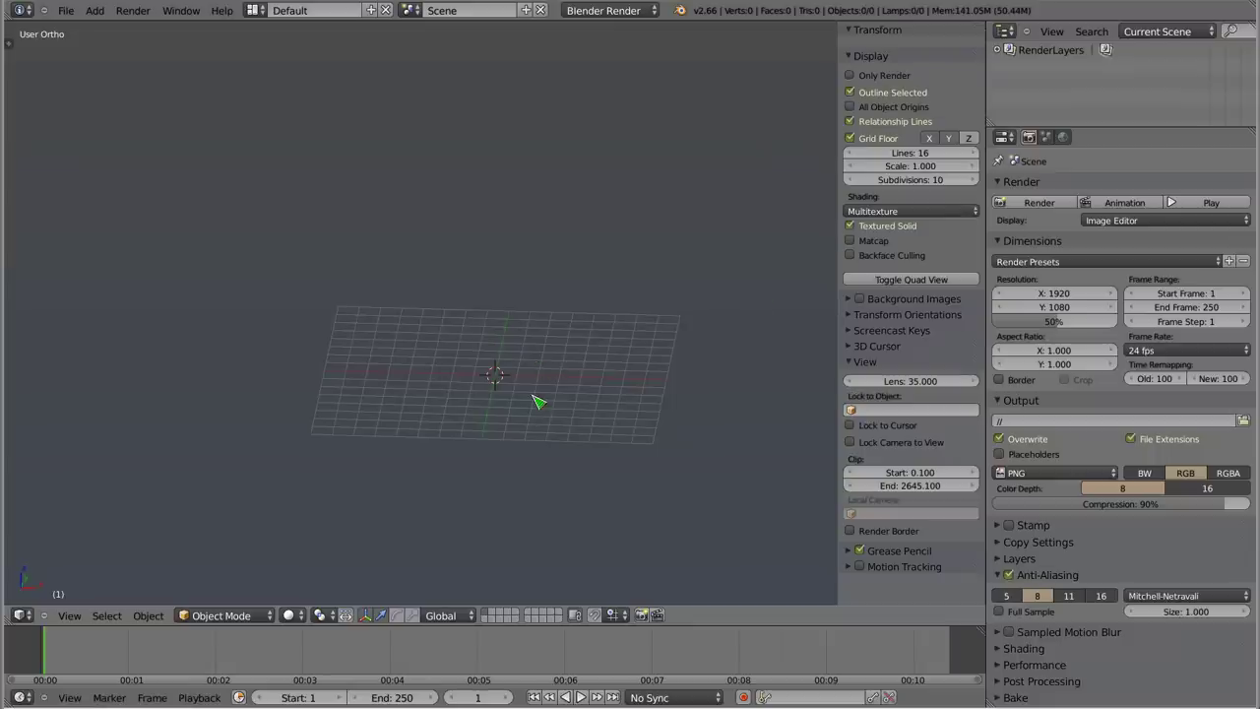
pyautogui.moveTo(479, 416)
pyautogui.mouseDown(button='middle')
pyautogui.moveTo(481, 430)
pyautogui.moveTo(436, 416)
pyautogui.mouseUp(button='middle')
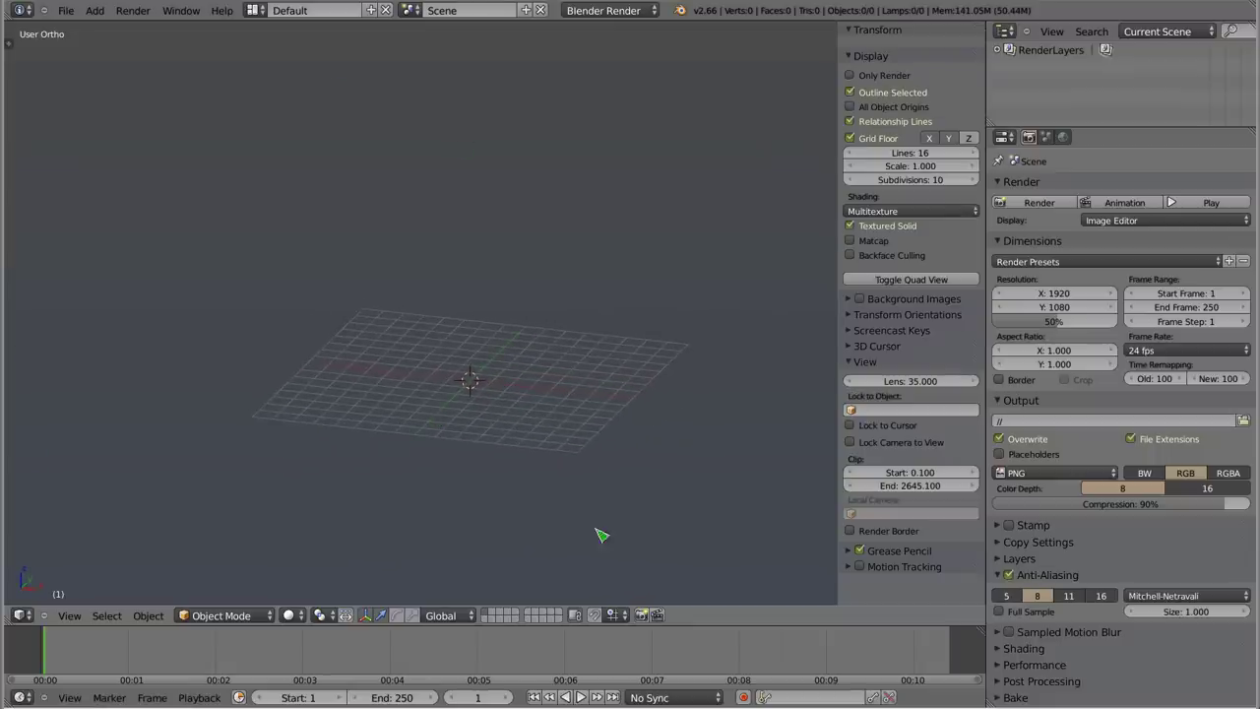
# Step: Add a cube at the scene centre
pyautogui.hotkey('shift', 'a')
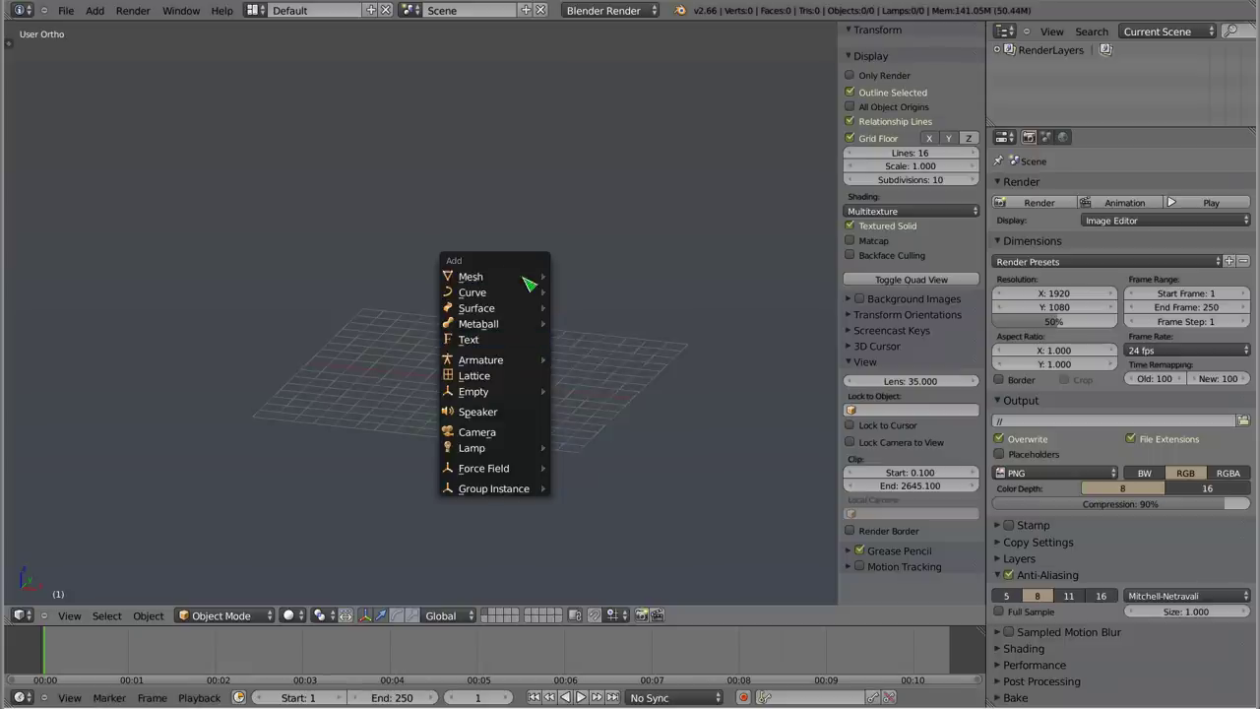
pyautogui.click(583, 292)
pyautogui.scroll(2, 487, 392)
pyautogui.scroll(2, 487, 391)
pyautogui.scroll(-2, 487, 392)
# Step: Add a cone and move it 3 units along X
pyautogui.hotkey('shift', 'a')
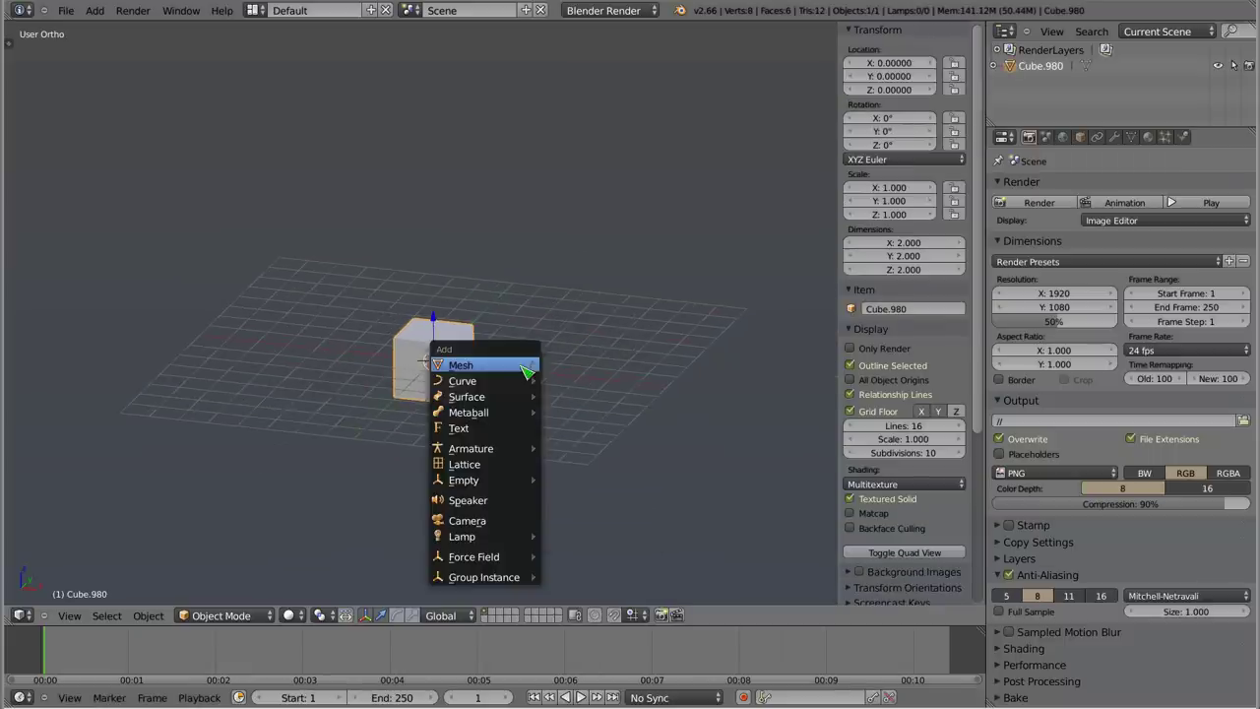
pyautogui.click(610, 459)
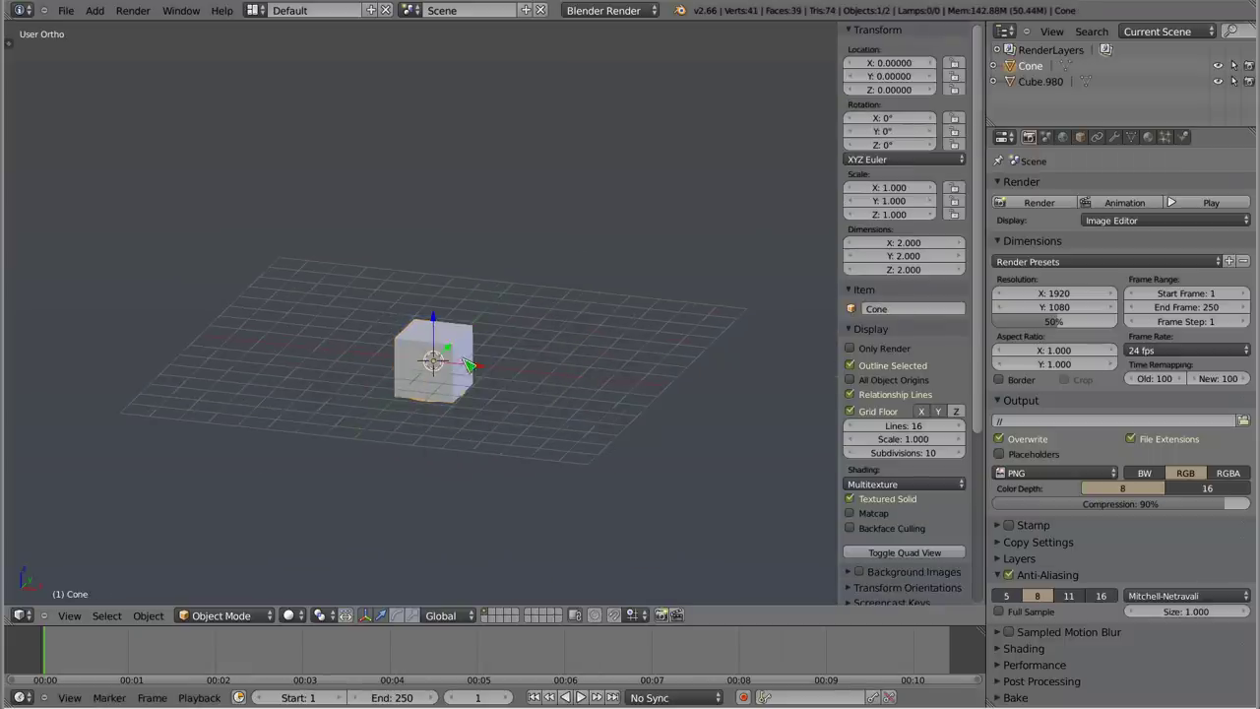
pyautogui.press('g')
pyautogui.press('x')
pyautogui.press('3')
pyautogui.press('Return')
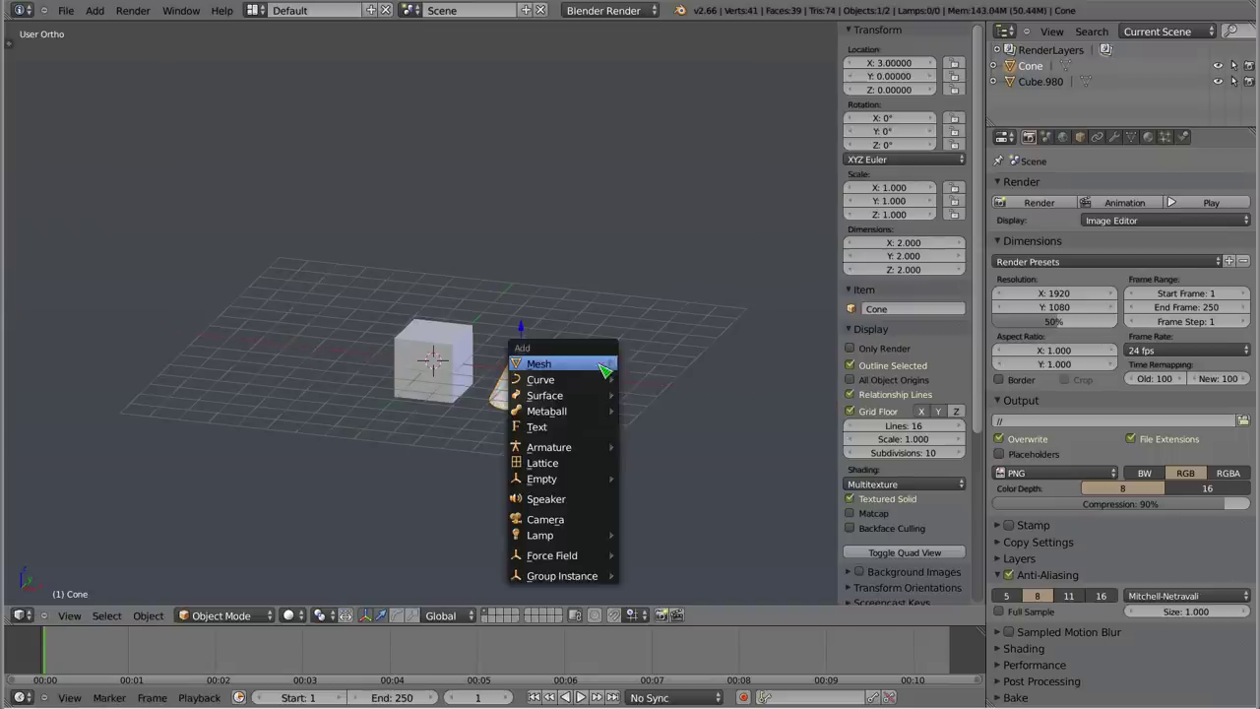
# Step: Add an icosphere at X -3, then select the cube
pyautogui.hotkey('shift', 'a')
pyautogui.click(670, 429)
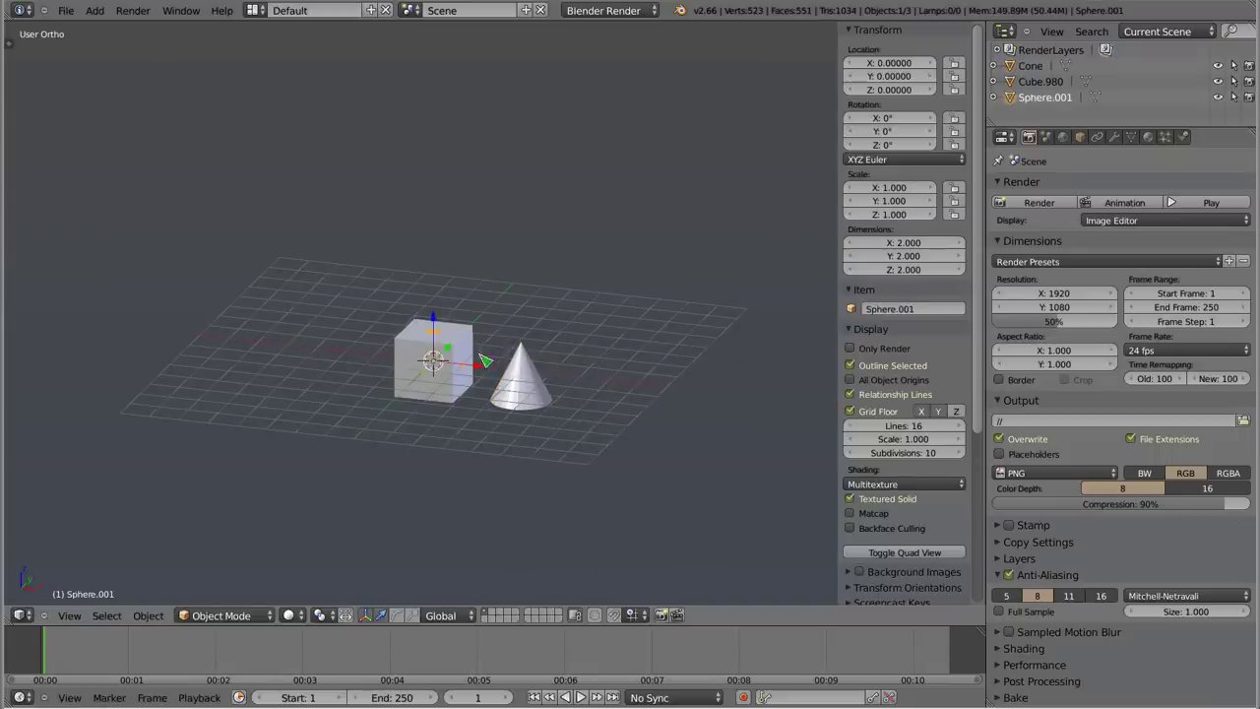
pyautogui.press('g')
pyautogui.press('x')
pyautogui.press('-')
pyautogui.press('3')
pyautogui.press('Return')
pyautogui.rightClick(439, 365)
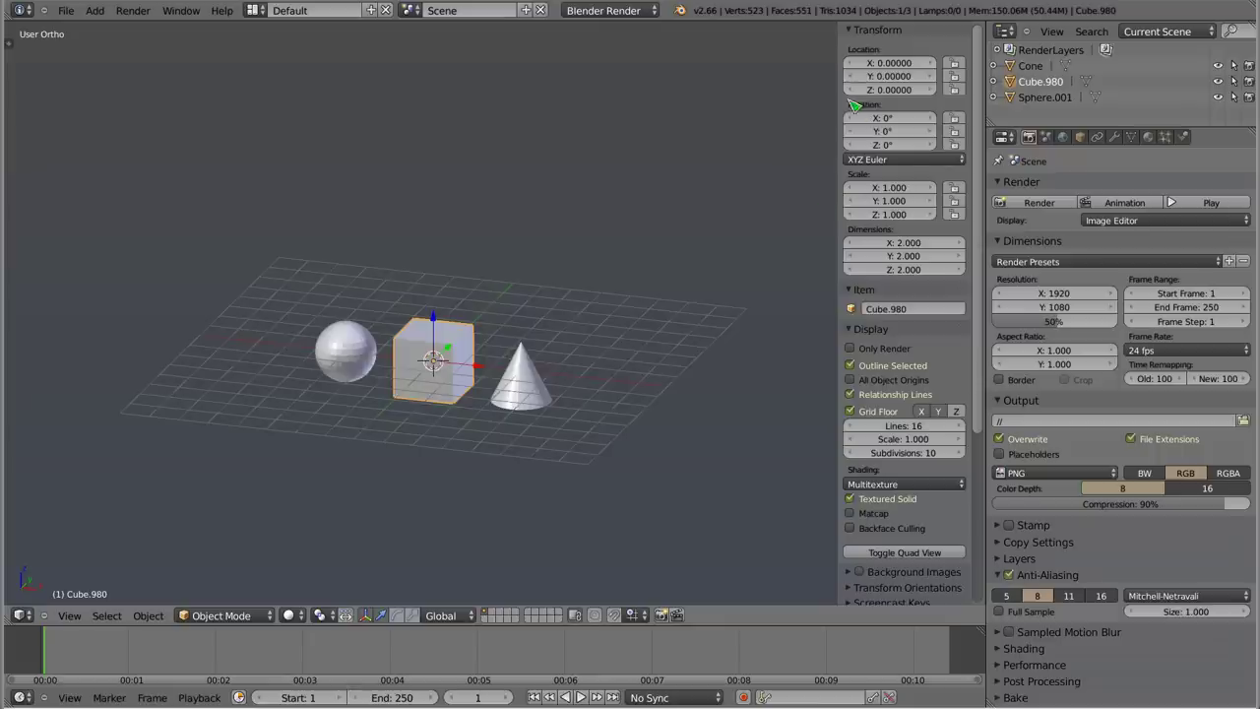
# Step: Collapse the Transform panel and enable Only Render display to hide the grid
pyautogui.click(871, 29)
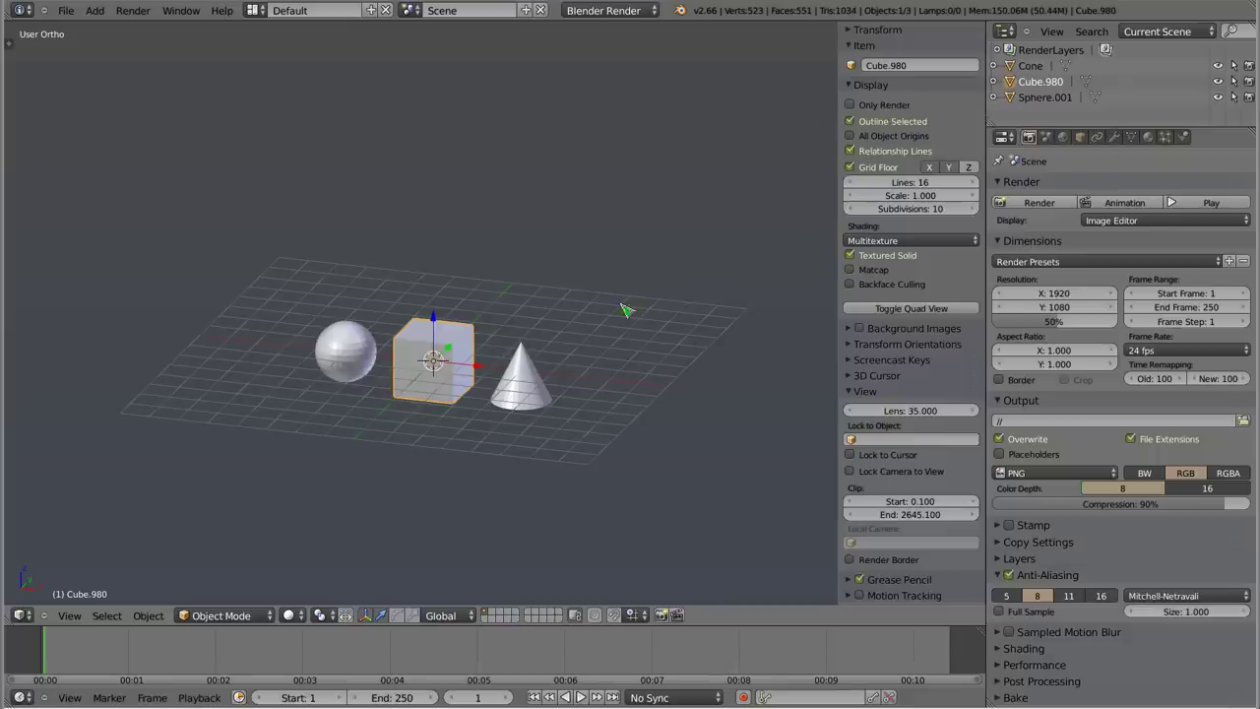
pyautogui.scroll(2, 411, 377)
pyautogui.scroll(1, 379, 408)
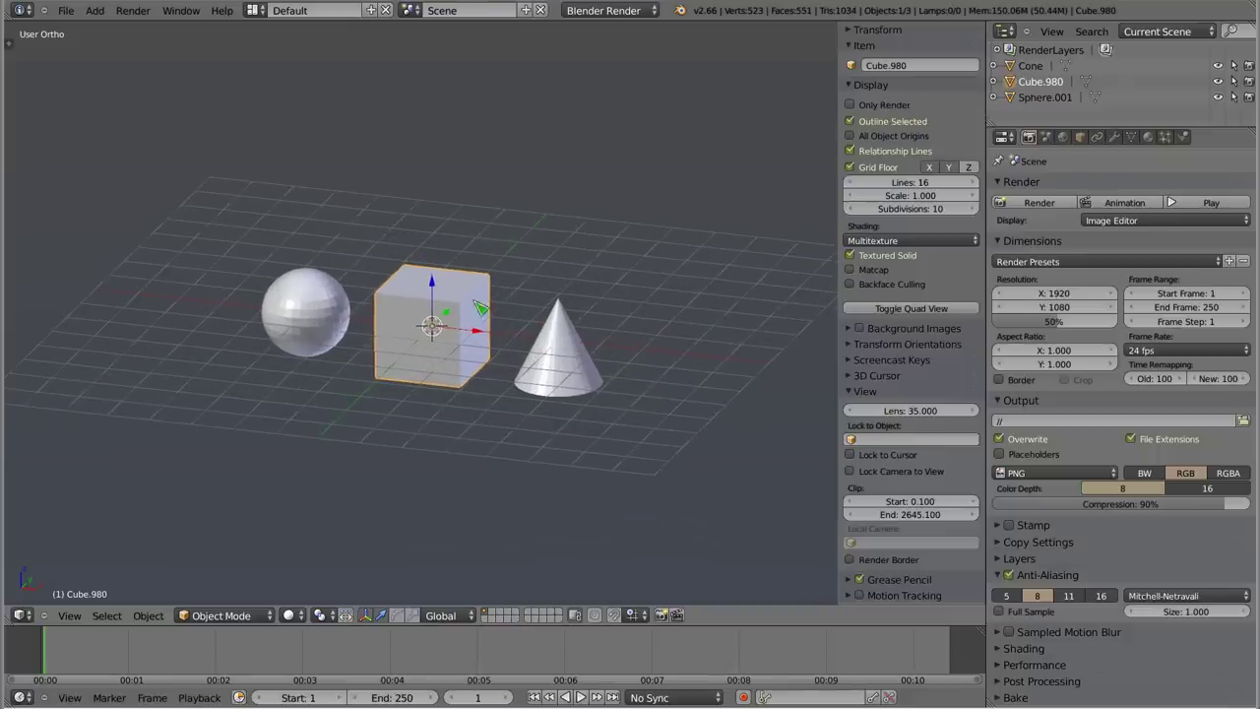
pyautogui.click(851, 105)
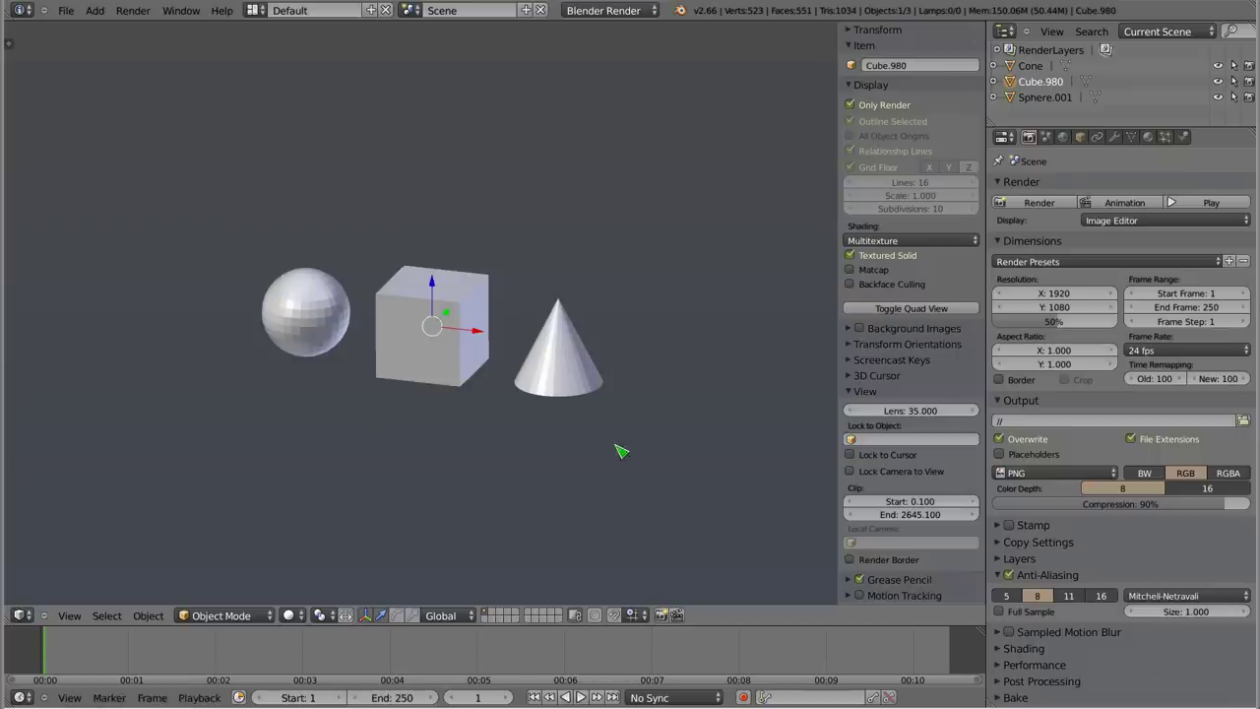
pyautogui.moveTo(437, 374)
pyautogui.mouseDown(button='middle')
pyautogui.moveTo(568, 389)
pyautogui.moveTo(619, 344)
pyautogui.moveTo(571, 364)
pyautogui.moveTo(513, 354)
pyautogui.moveTo(408, 414)
pyautogui.moveTo(315, 400)
pyautogui.moveTo(361, 356)
pyautogui.moveTo(404, 416)
pyautogui.moveTo(408, 255)
pyautogui.moveTo(455, 351)
pyautogui.mouseUp(button='middle')
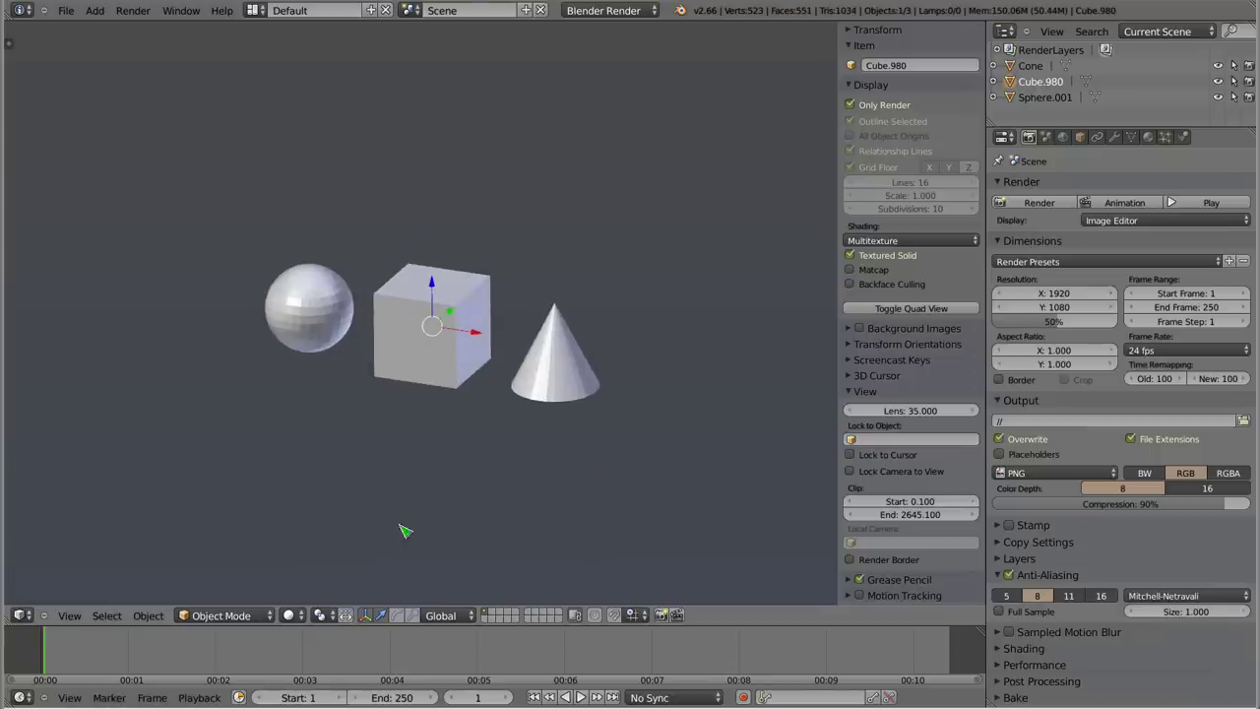
# Step: Turn off the transform manipulator and zoom in on the sphere, cube and cone
pyautogui.click(368, 615)
pyautogui.moveTo(390, 421)
pyautogui.mouseDown(button='middle')
pyautogui.moveTo(575, 455)
pyautogui.moveTo(394, 430)
pyautogui.moveTo(398, 410)
pyautogui.mouseUp(button='middle')
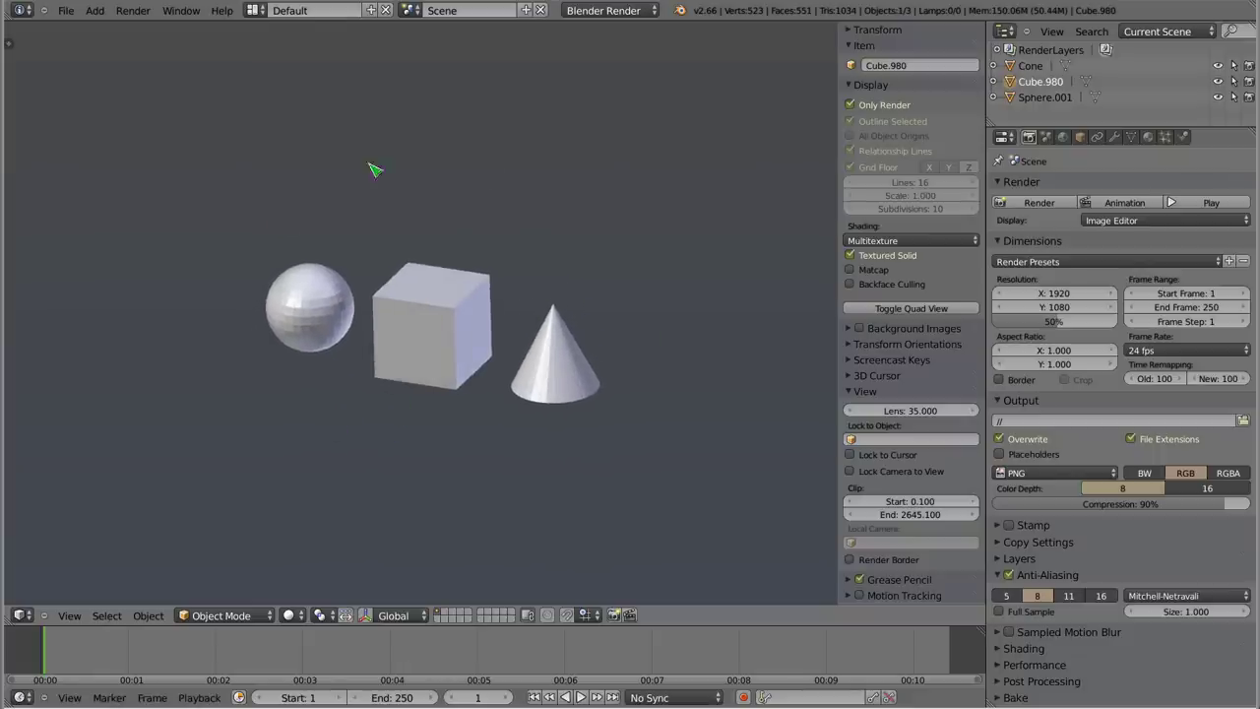
pyautogui.scroll(2, 440, 354)
pyautogui.scroll(2, 440, 346)
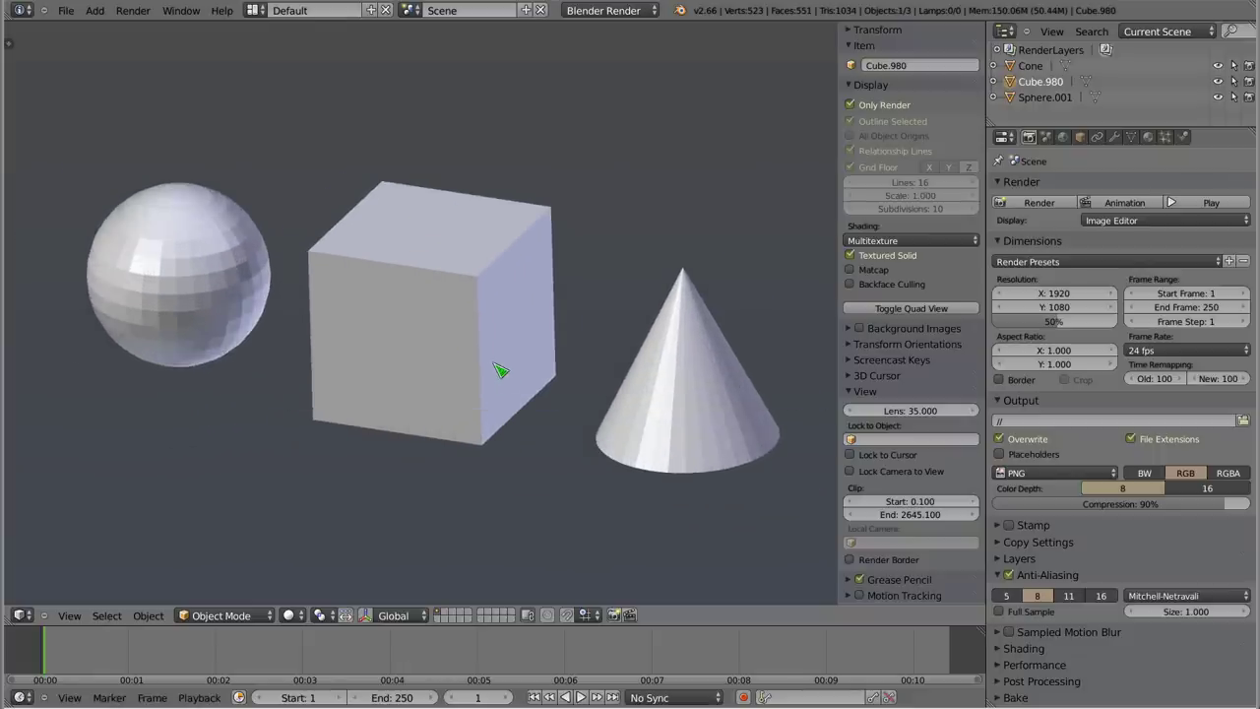
# Step: Turn Only Render off and compare wireframe and solid shading while selecting each object
pyautogui.click(852, 105)
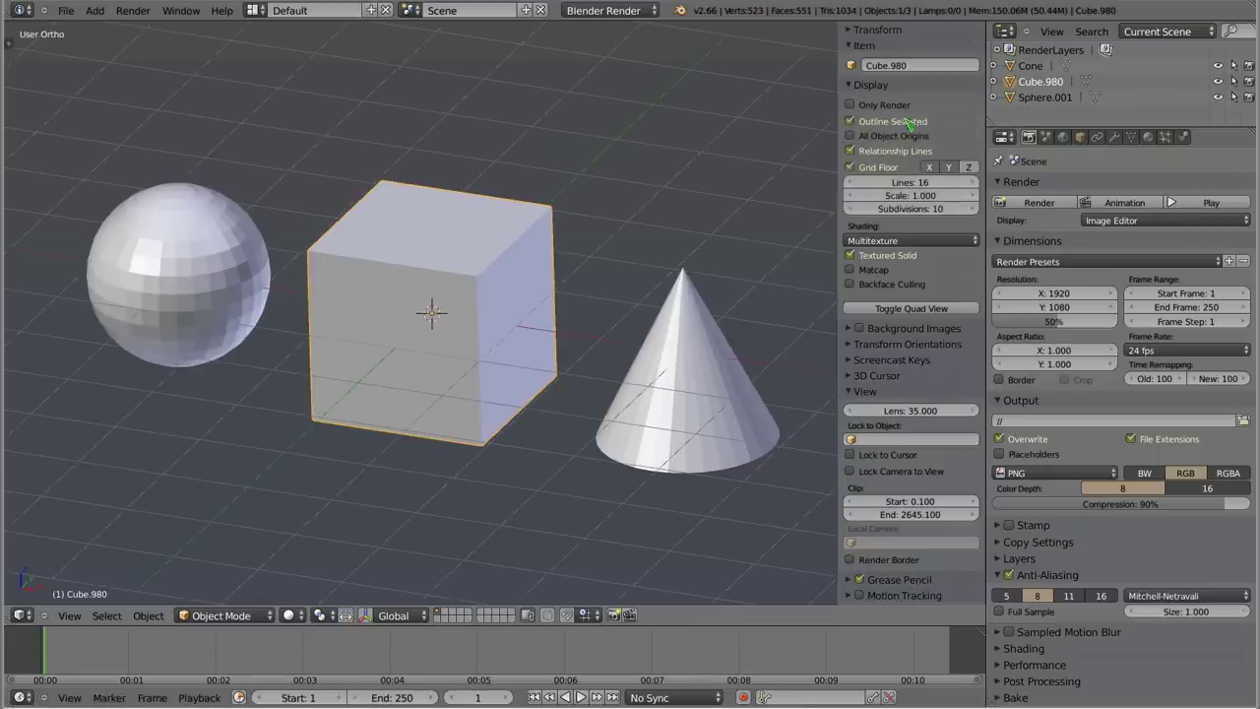
pyautogui.press('z')
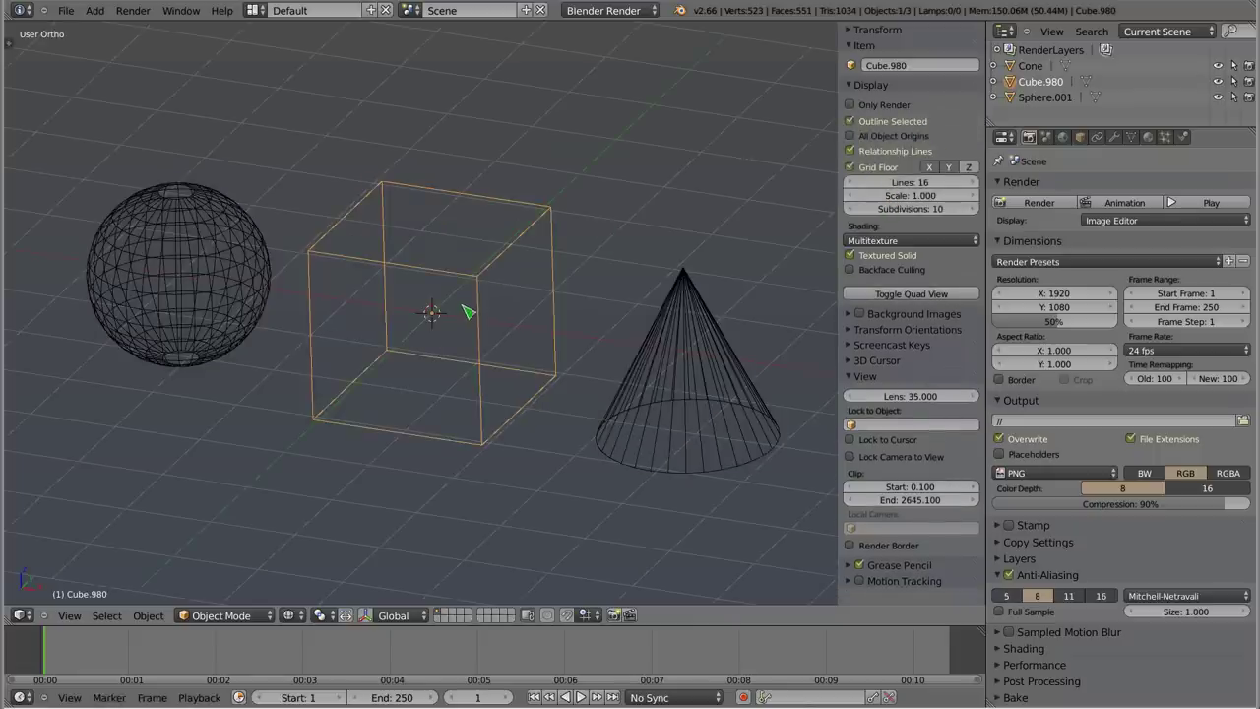
pyautogui.press('z')
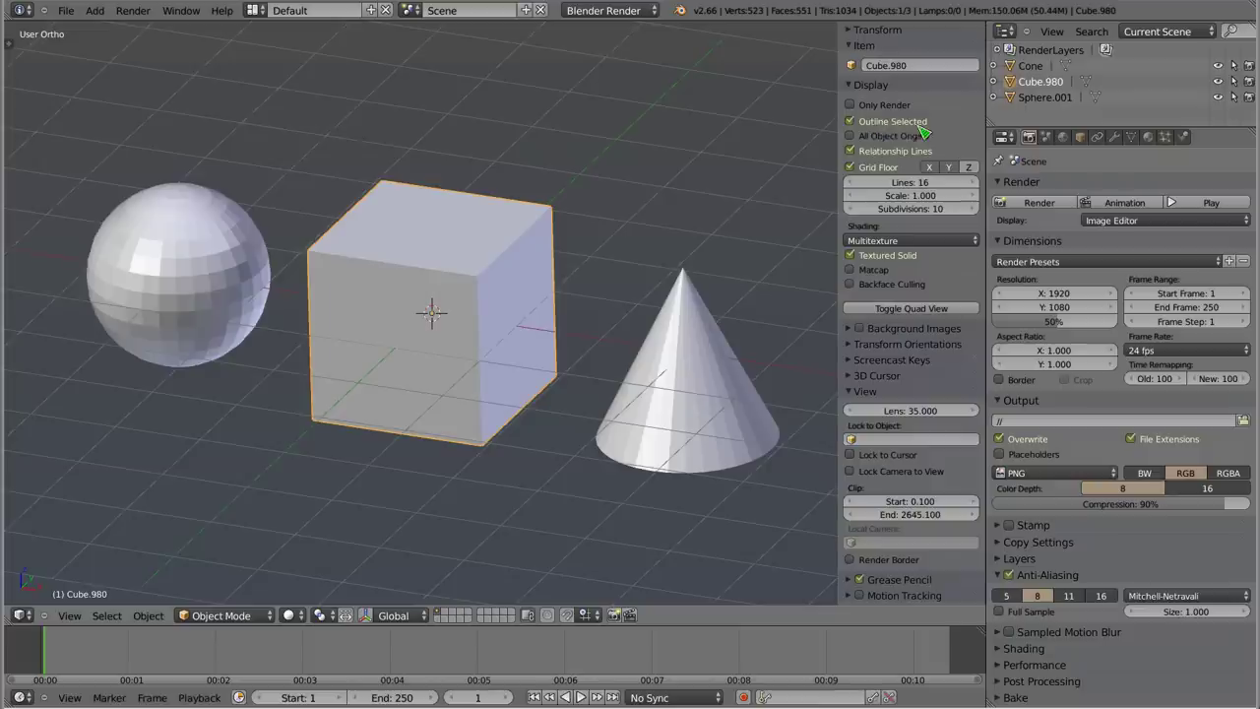
pyautogui.rightClick(214, 244)
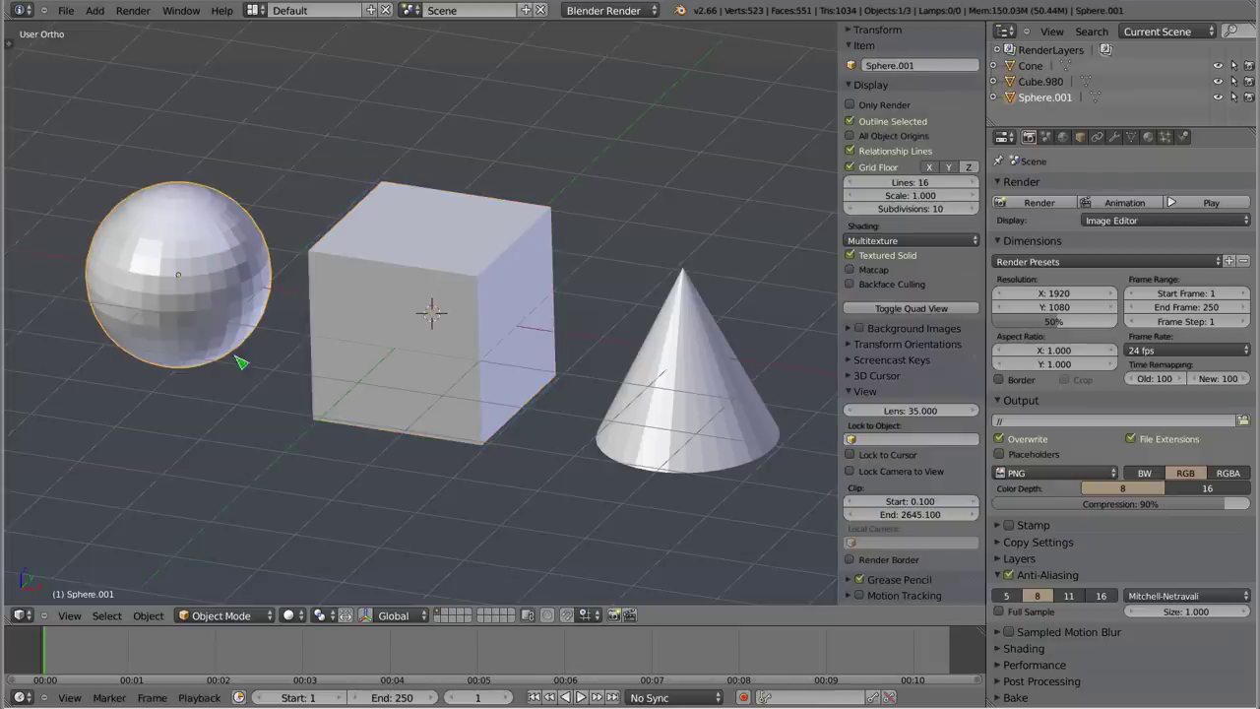
pyautogui.press('z')
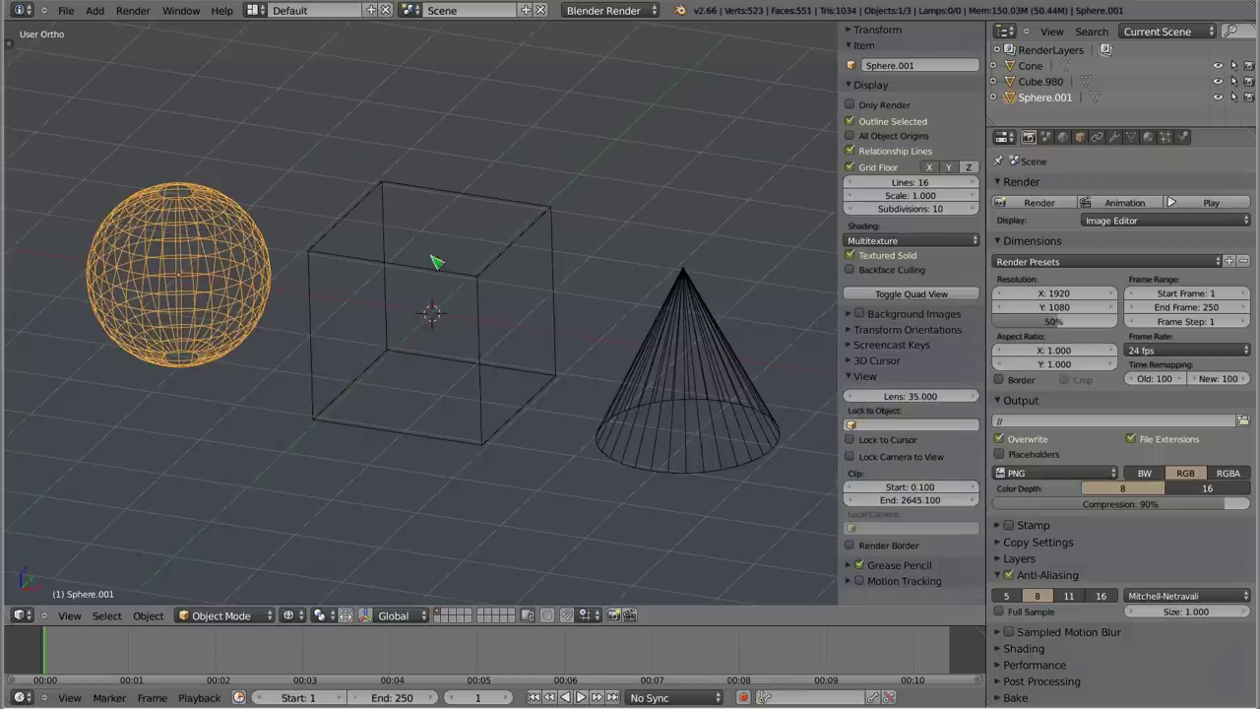
pyautogui.rightClick(466, 197)
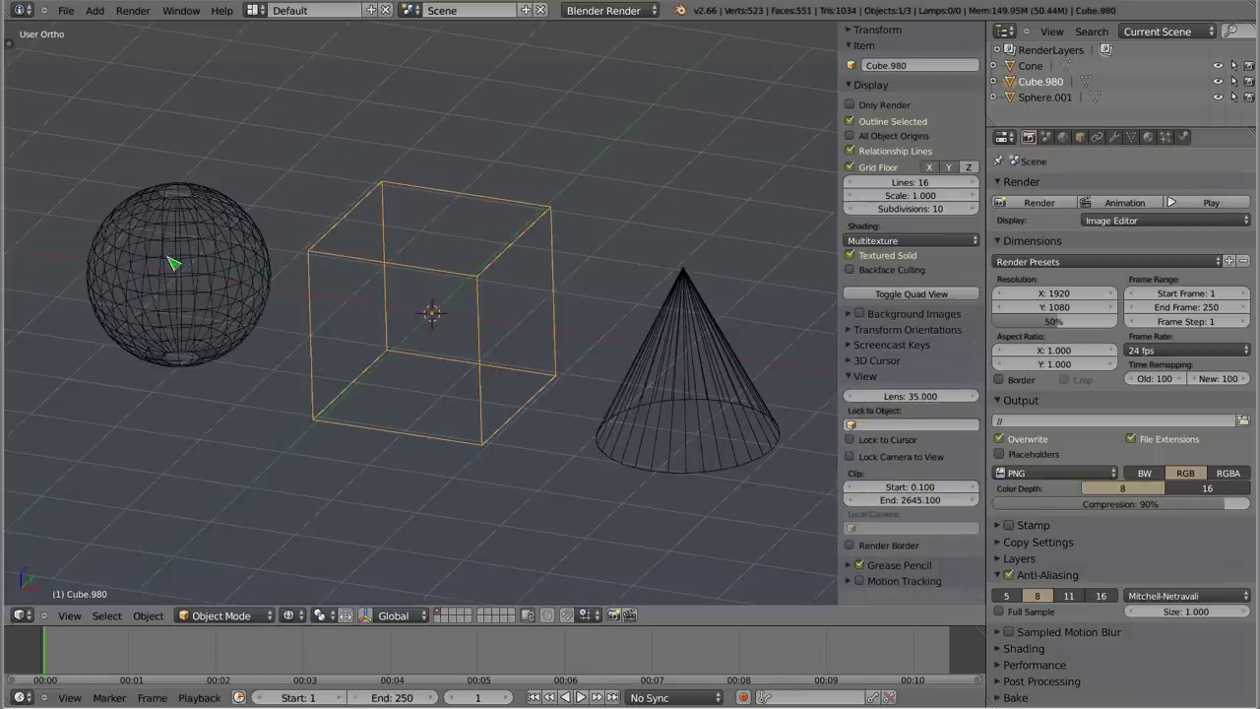
pyautogui.rightClick(202, 279)
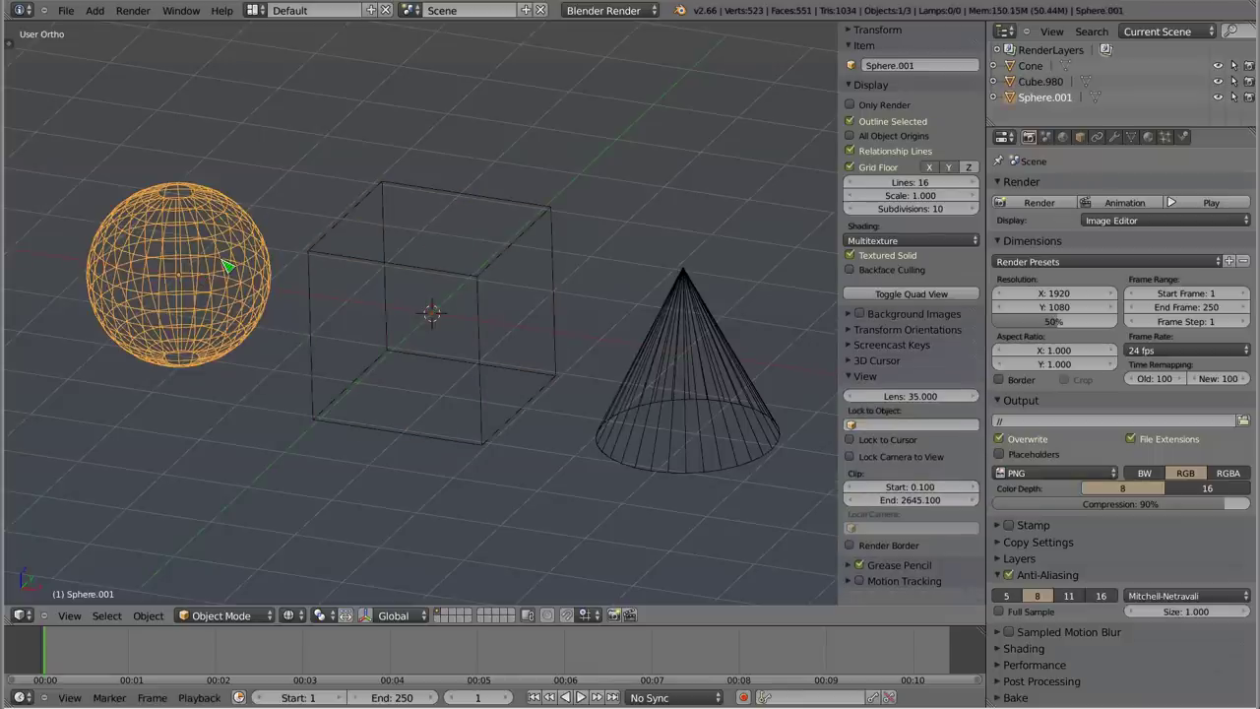
pyautogui.rightClick(689, 344)
pyautogui.rightClick(552, 211)
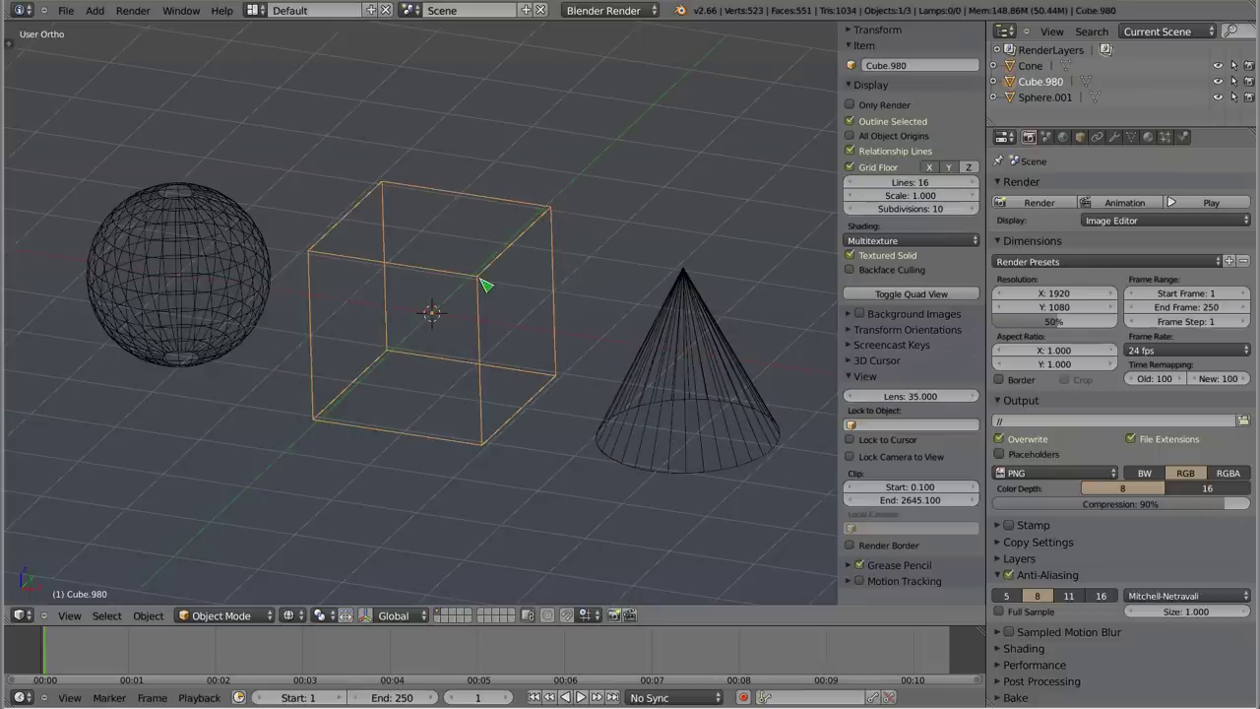
# Step: Turn Outline Selected off and back on while selecting the cone, cube and sphere
pyautogui.click(850, 121)
pyautogui.press('z')
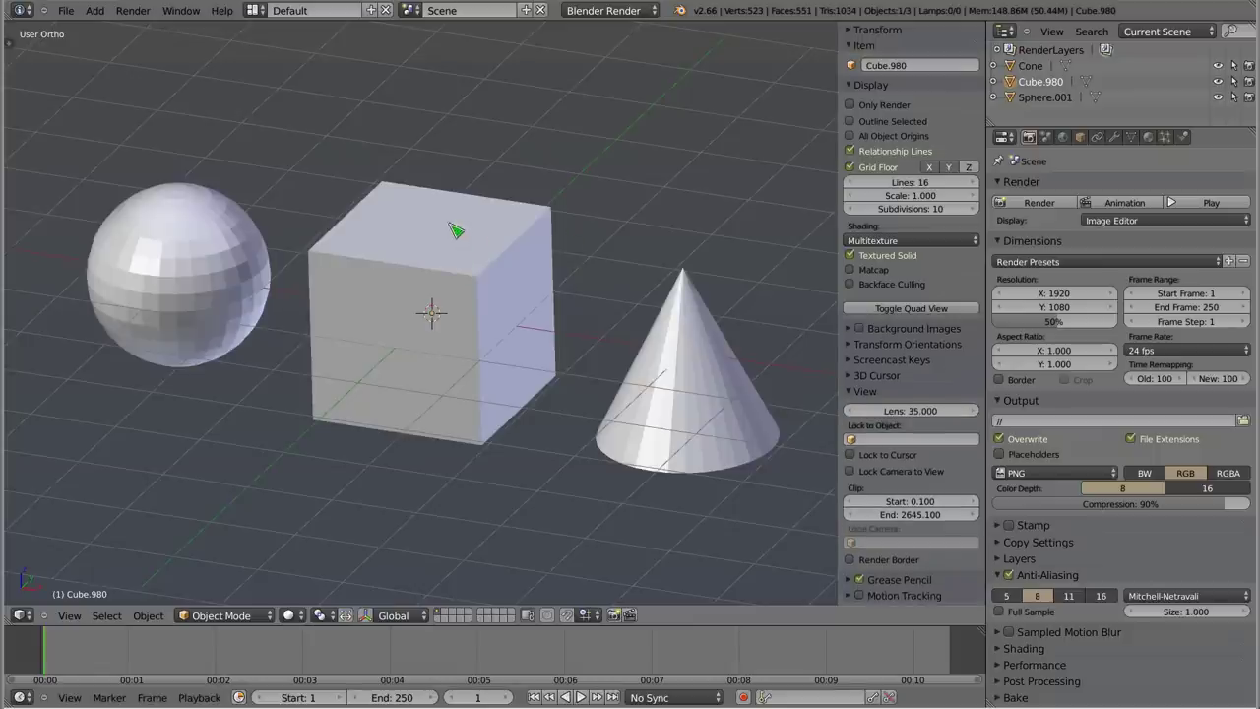
pyautogui.rightClick(689, 313)
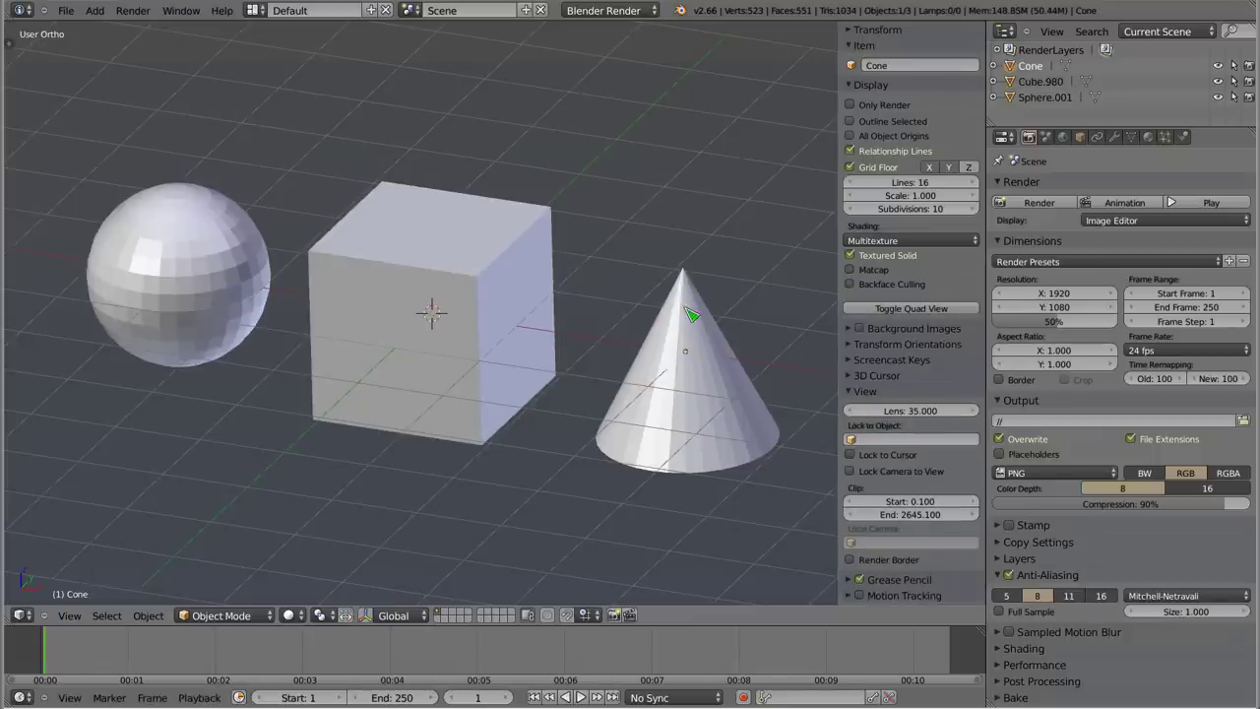
pyautogui.rightClick(491, 254)
pyautogui.rightClick(198, 240)
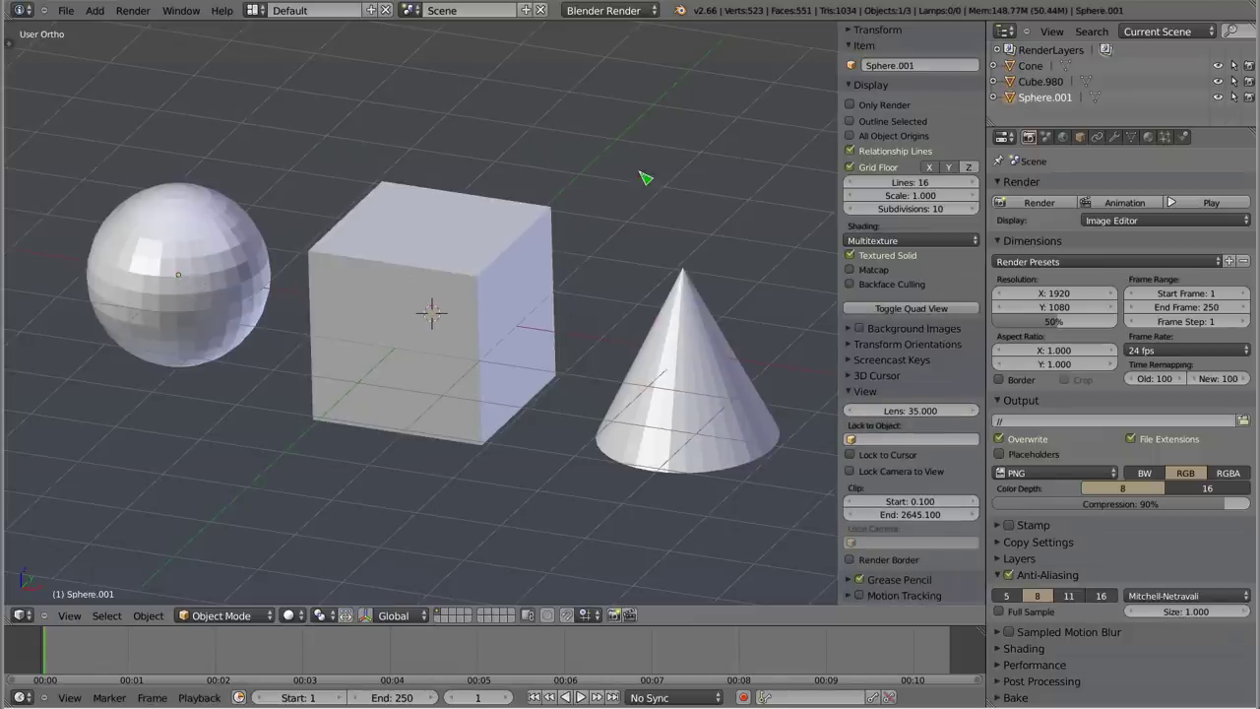
pyautogui.click(850, 121)
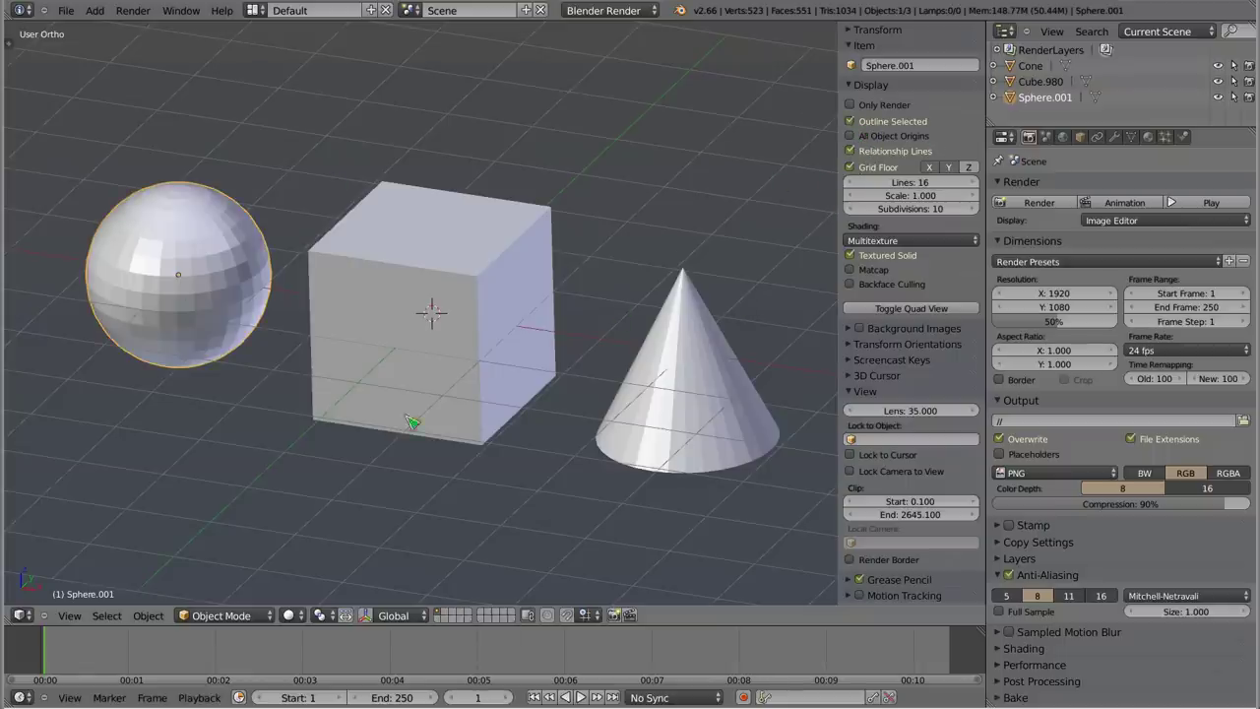
# Step: Disable All Object Origins so only the selected sphere shows its origin dot
pyautogui.click(870, 138)
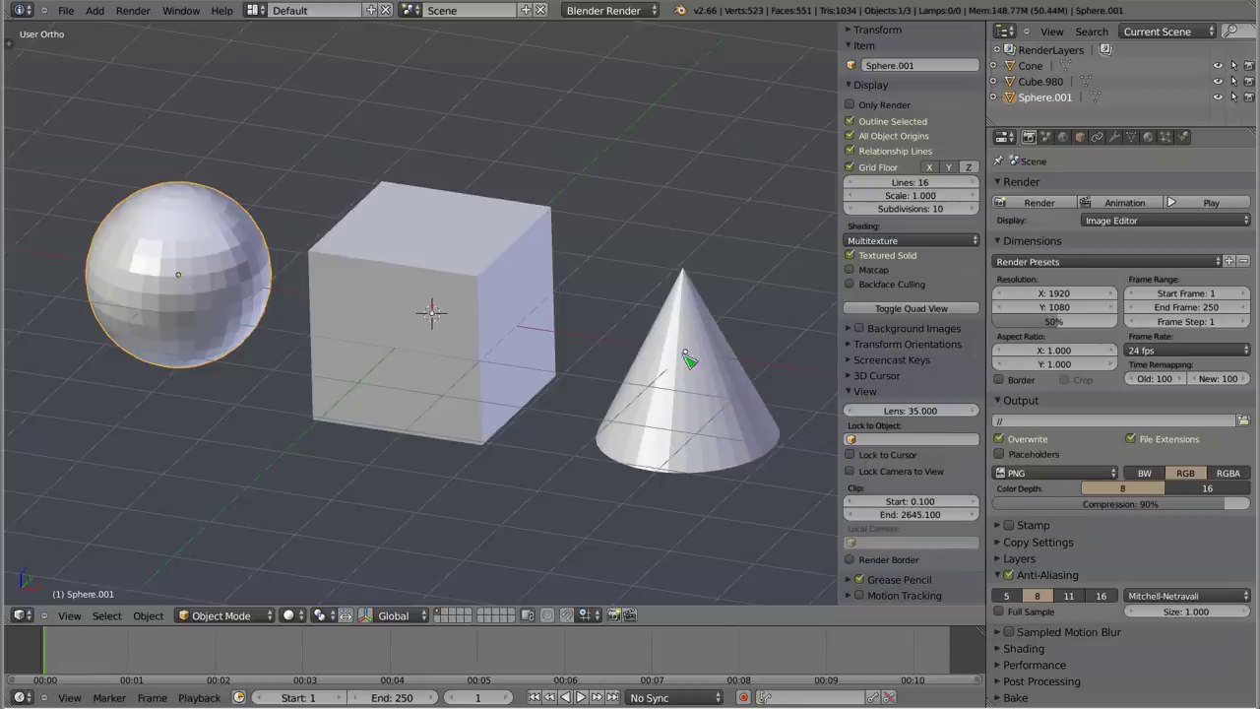
pyautogui.click(850, 136)
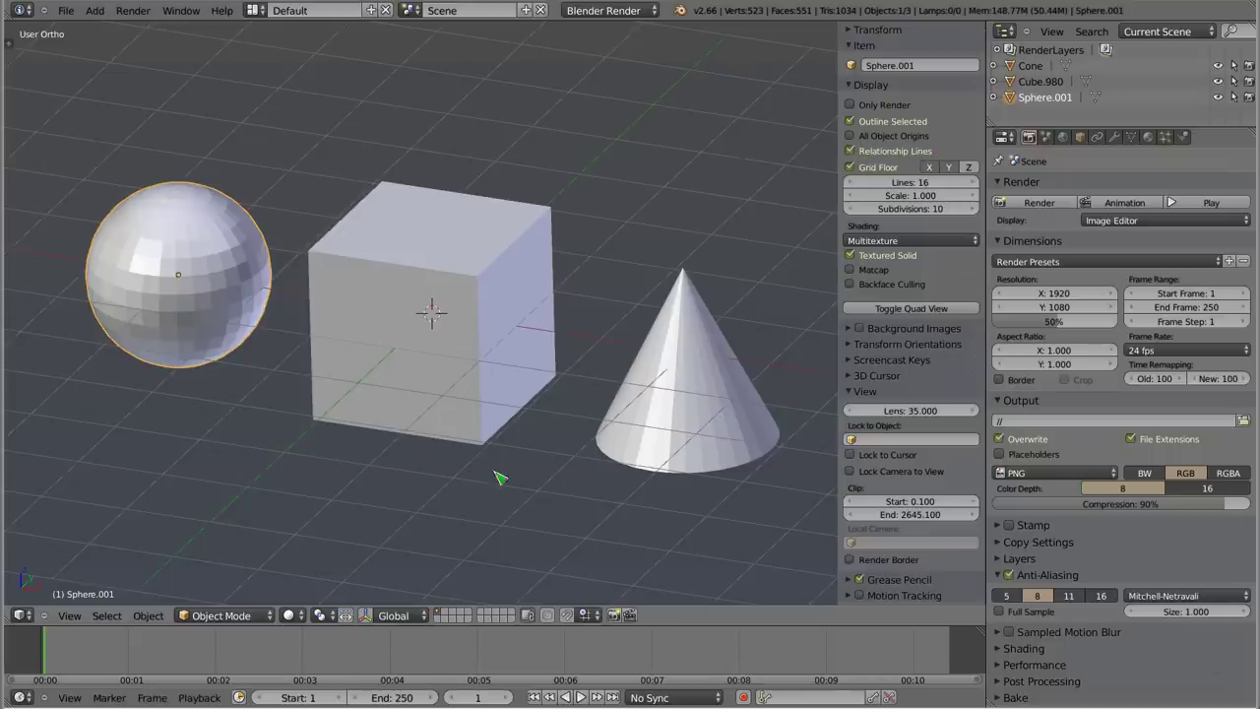
pyautogui.scroll(-2, 588, 325)
# Step: In front view, raise the cone above the cube and parent it to the cube
pyautogui.moveTo(483, 332)
pyautogui.mouseDown(button='middle')
pyautogui.moveTo(573, 360)
pyautogui.moveTo(650, 318)
pyautogui.mouseUp(button='middle')
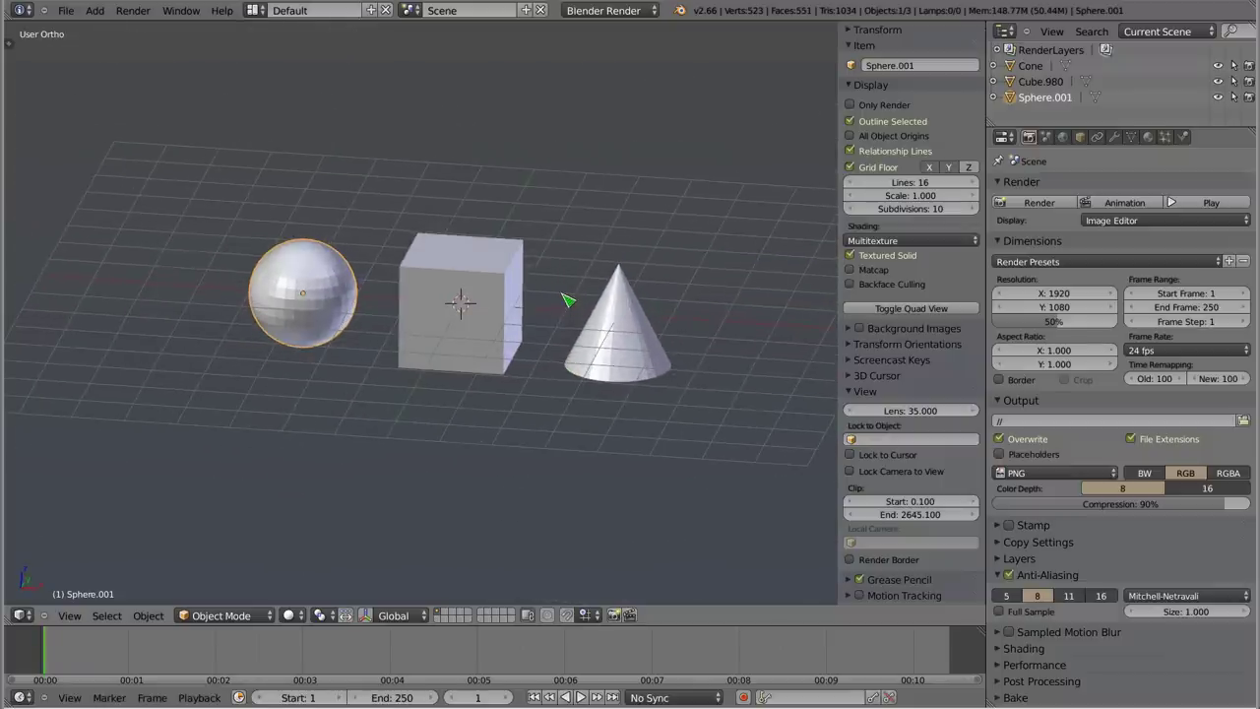
pyautogui.press('KP_1')
pyautogui.moveTo(561, 298)
pyautogui.keyDown('shift'); pyautogui.mouseDown(button='middle')
pyautogui.moveTo(483, 365)
pyautogui.moveTo(449, 338)
pyautogui.mouseUp(button='middle'); pyautogui.keyUp('shift')
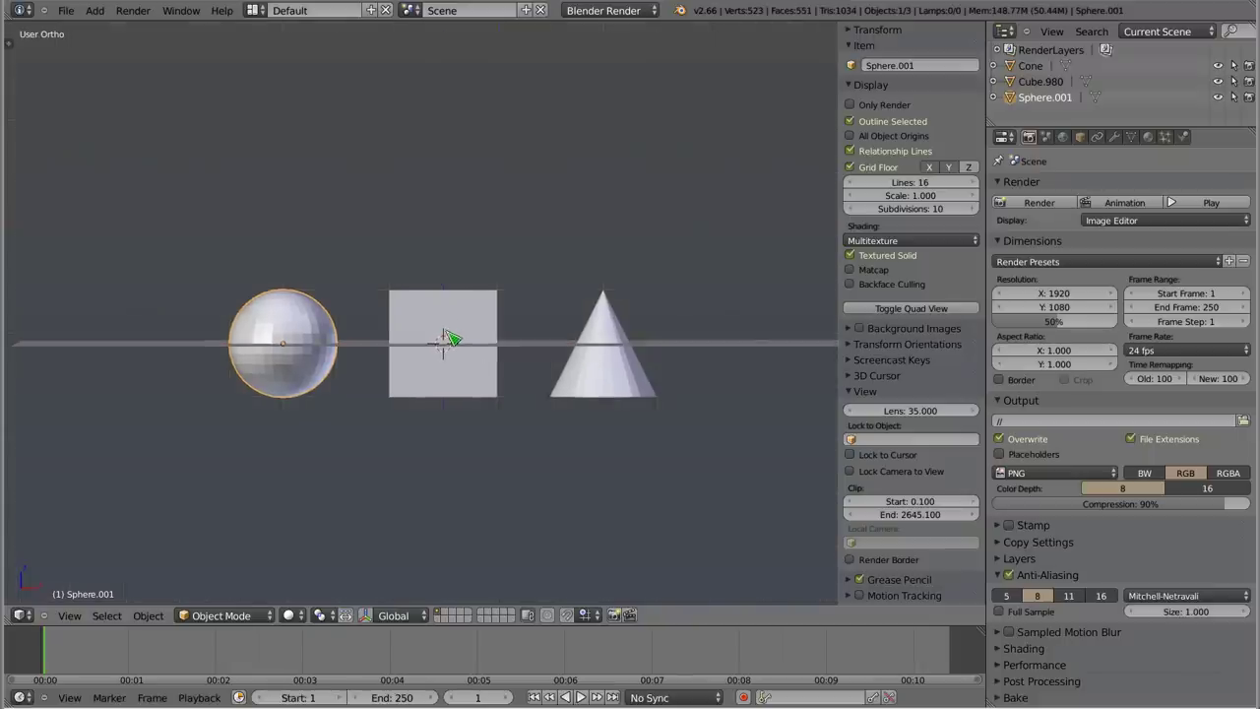
pyautogui.rightClick(612, 328)
pyautogui.press('g')
pyautogui.click(600, 143)
pyautogui.keyDown('shift'); pyautogui.rightClick(463, 324); pyautogui.keyUp('shift')
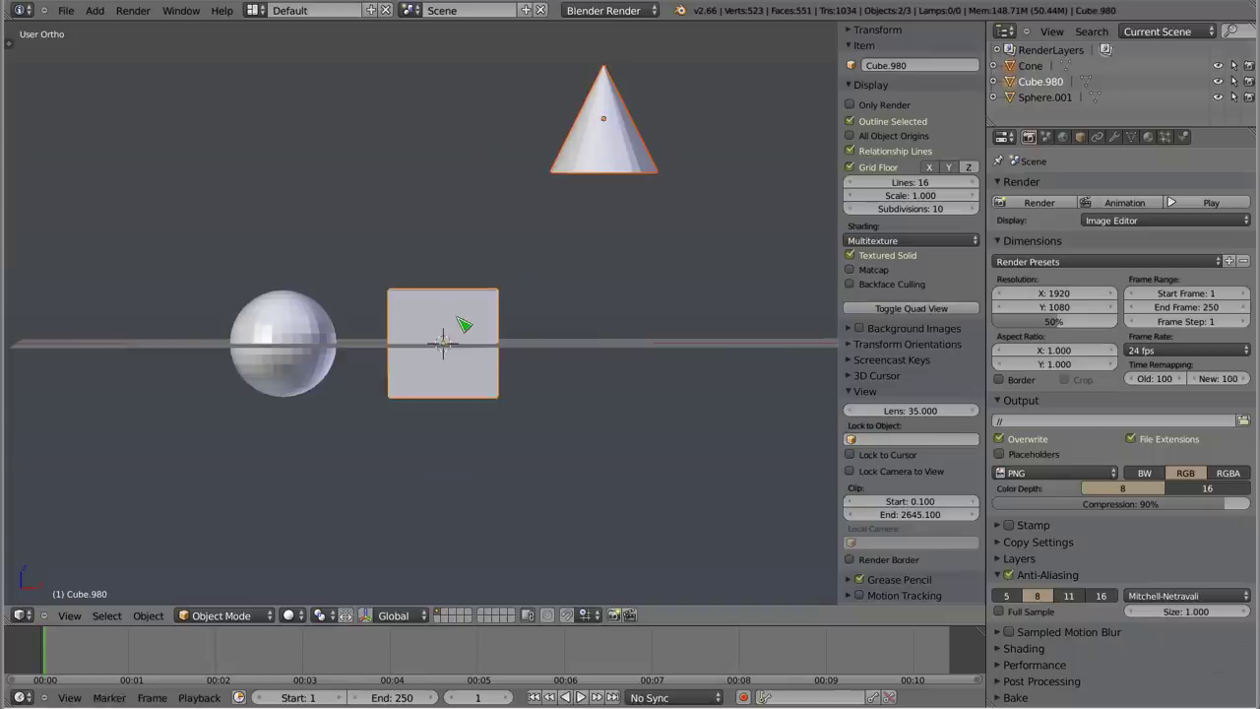
pyautogui.hotkey('ctrl', 'p')
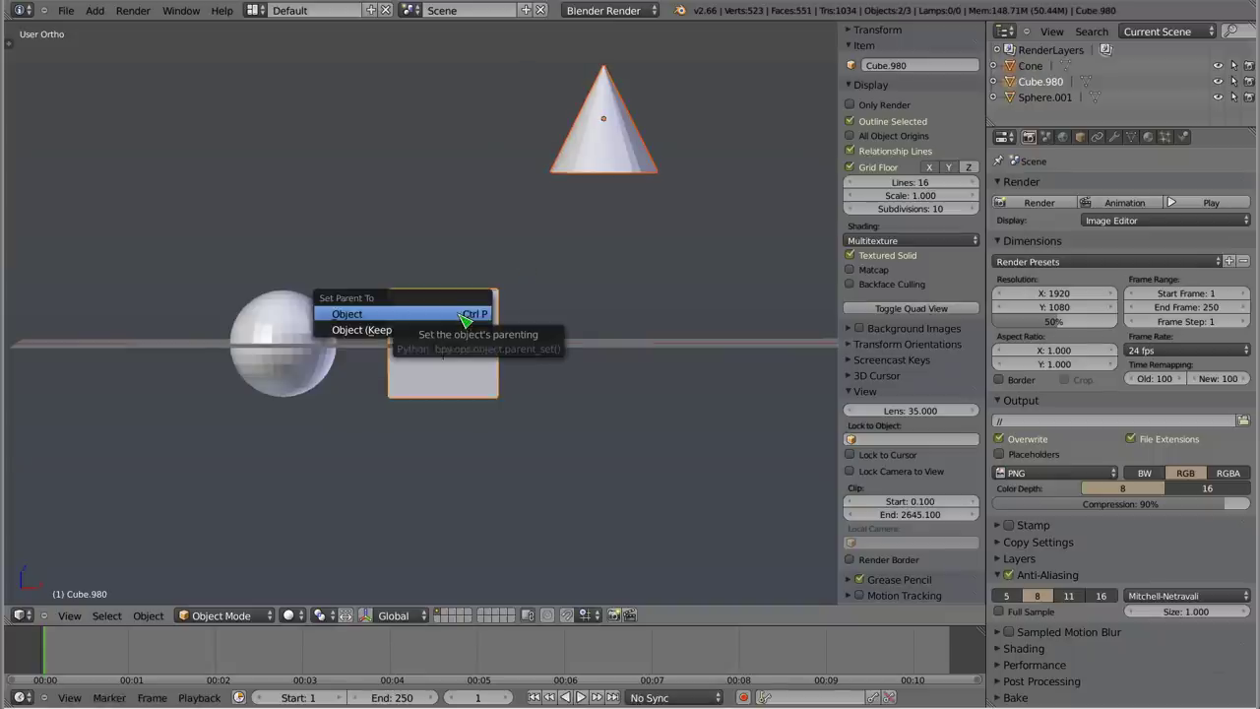
pyautogui.click(463, 325)
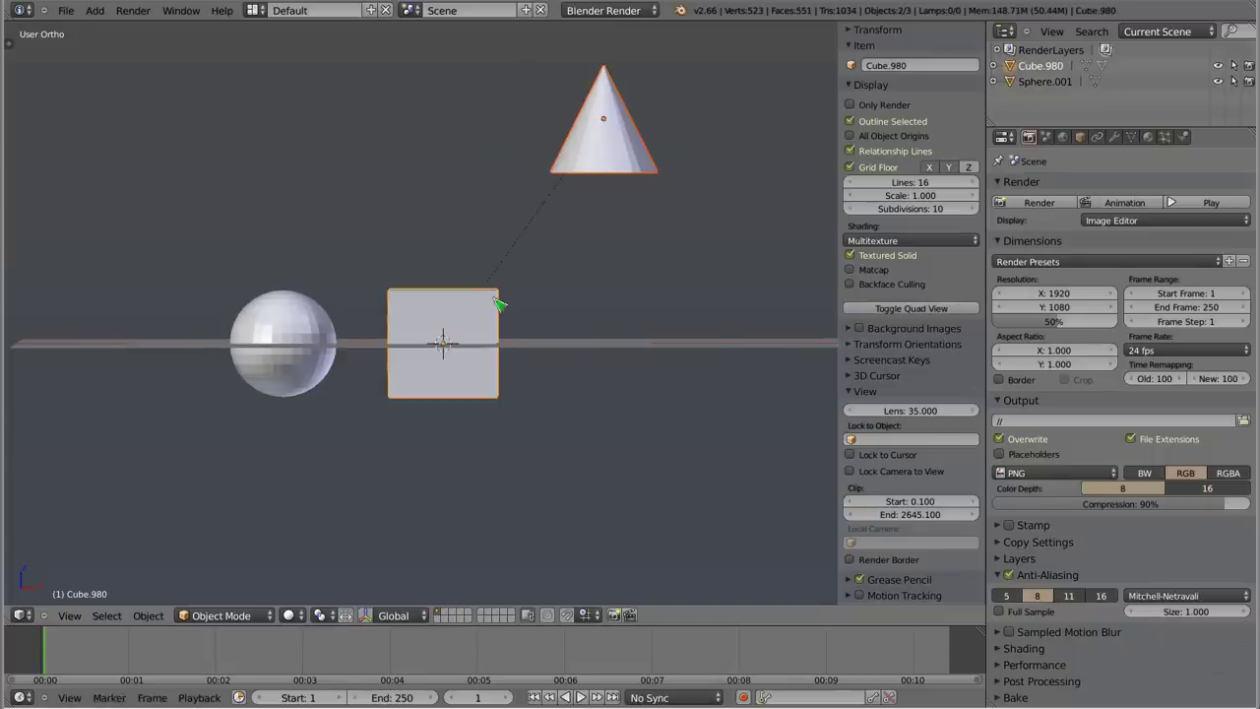
# Step: Test the parenting by moving the cone alone, then the cube with its child
pyautogui.rightClick(605, 167)
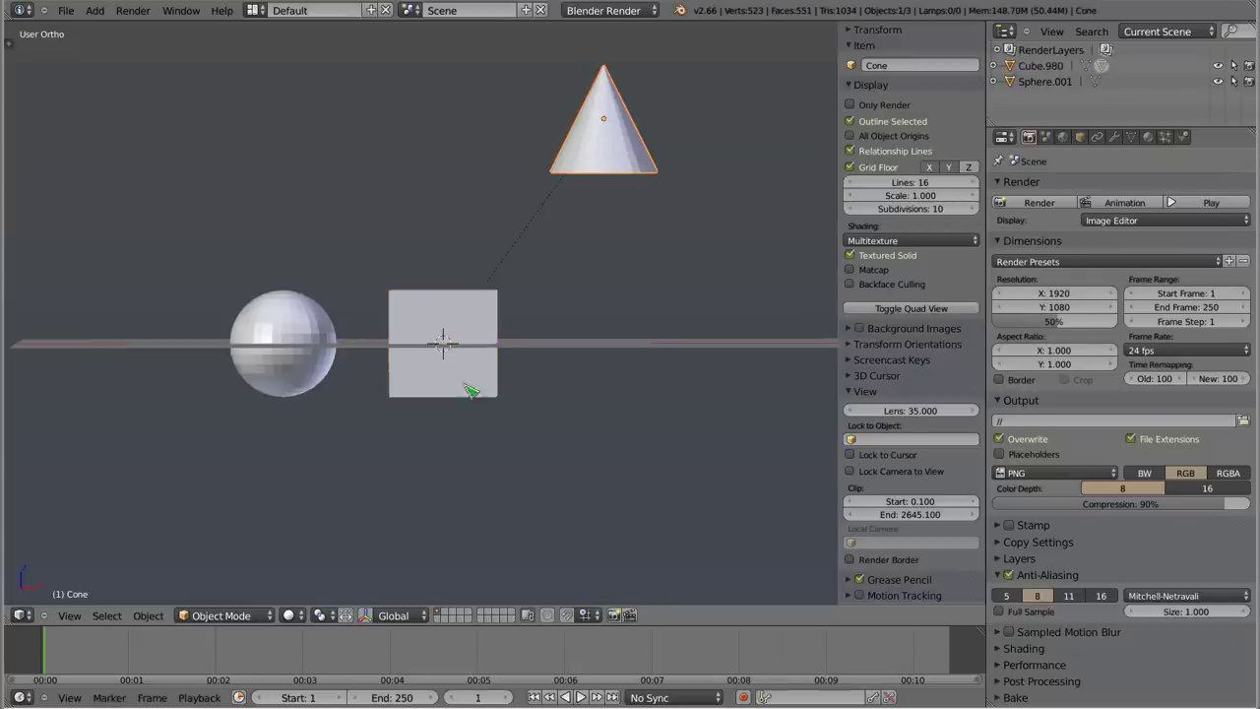
pyautogui.press('g')
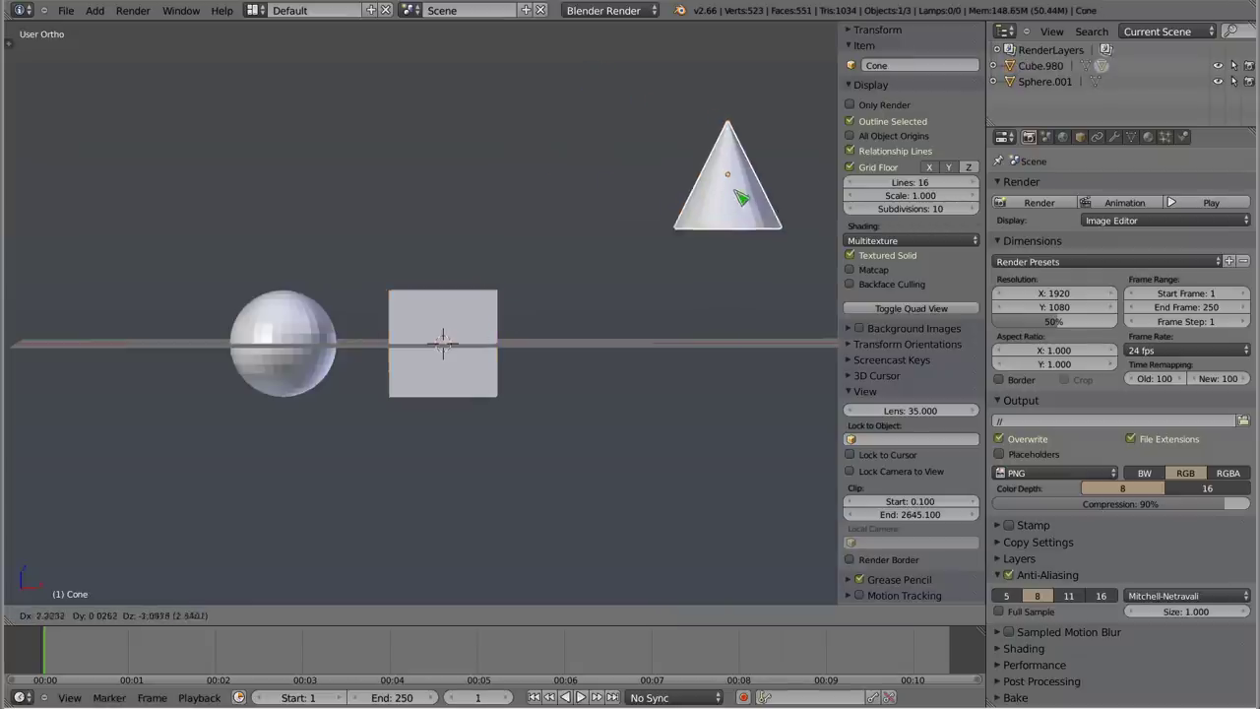
pyautogui.click(639, 160)
pyautogui.rightClick(493, 307)
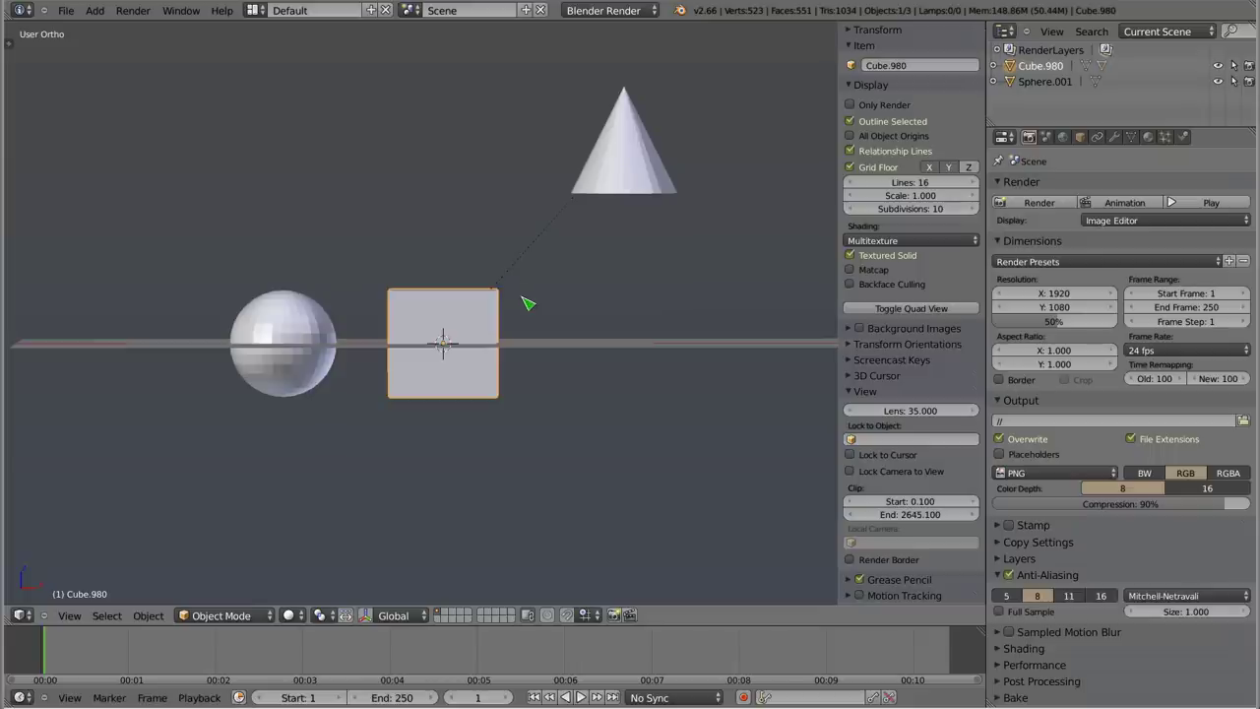
pyautogui.press('g')
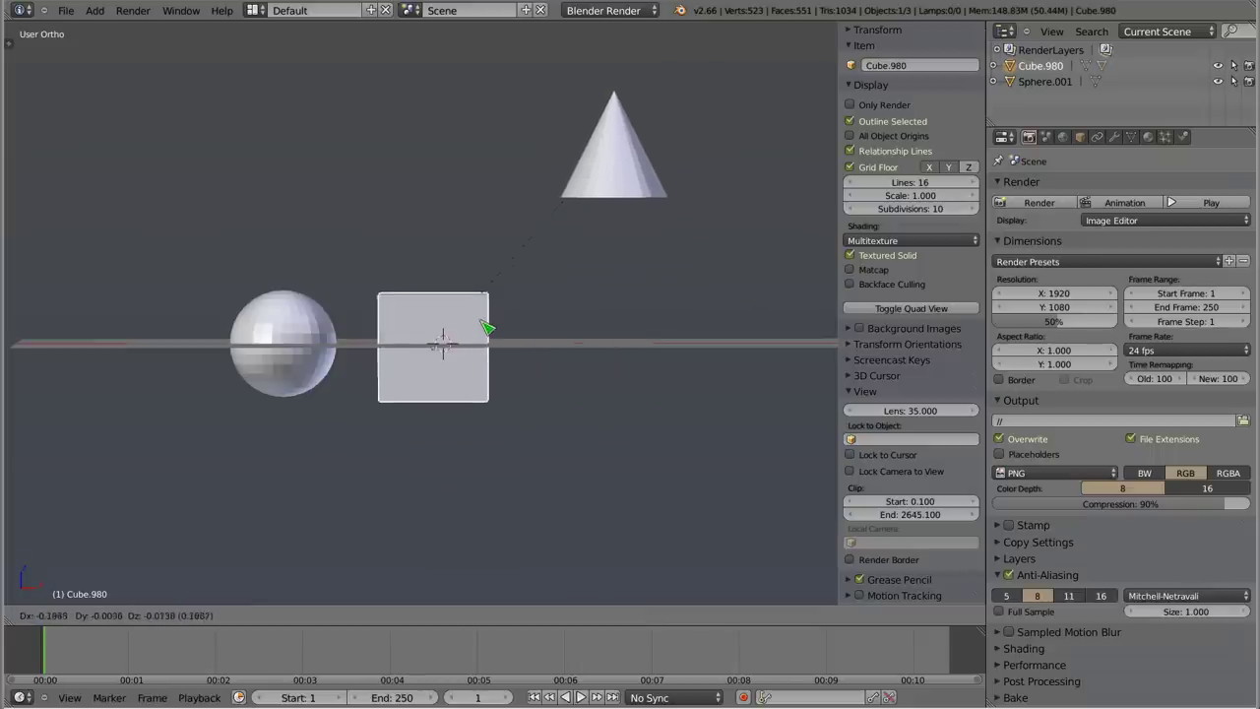
pyautogui.click(495, 327)
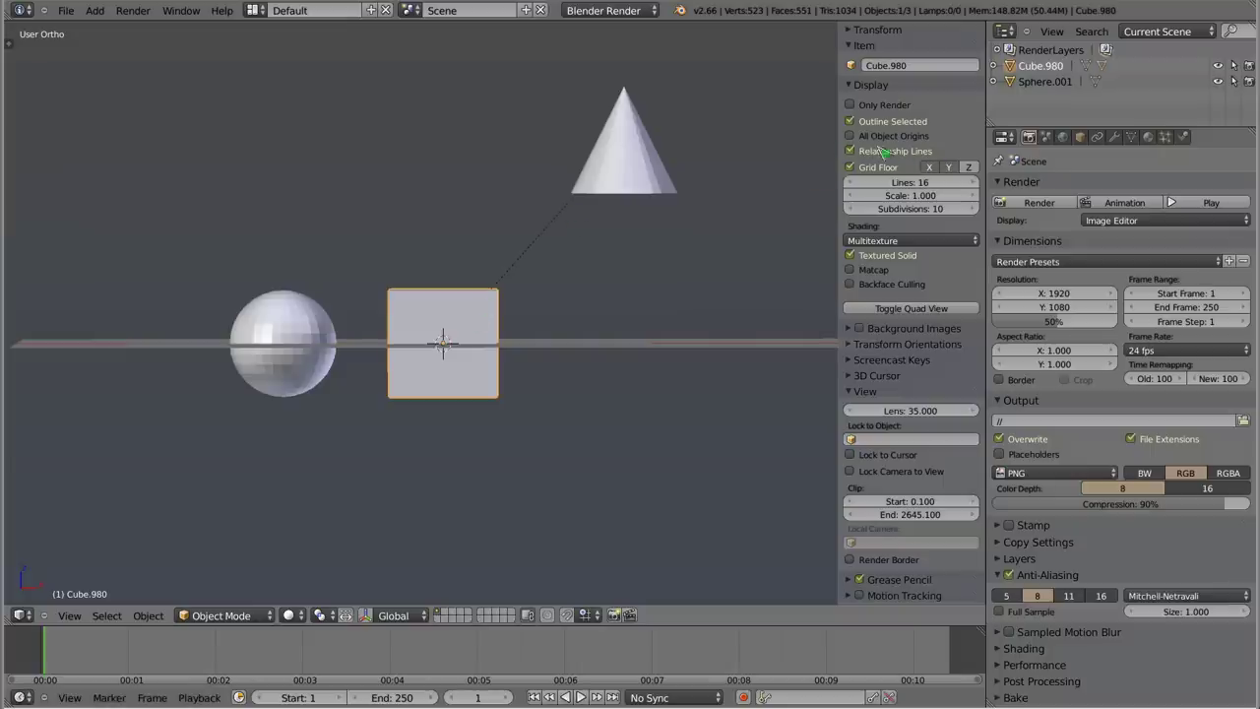
# Step: Hide and re-show the relationship lines, briefly trying a cube rotation
pyautogui.click(873, 157)
pyautogui.press('r')
pyautogui.press('Escape')
pyautogui.click(870, 157)
pyautogui.moveTo(554, 258)
pyautogui.mouseDown(button='middle')
pyautogui.moveTo(554, 349)
pyautogui.moveTo(548, 317)
pyautogui.mouseUp(button='middle')
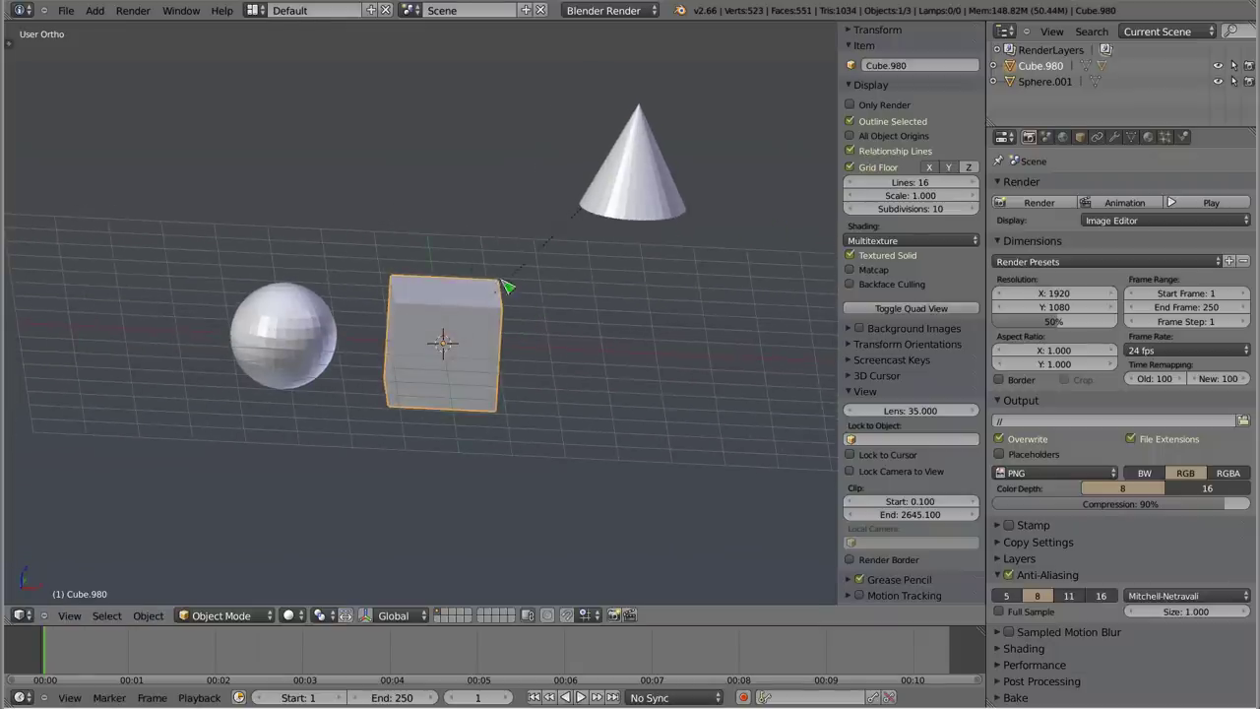
pyautogui.moveTo(483, 272)
pyautogui.mouseDown(button='middle')
pyautogui.moveTo(442, 253)
pyautogui.moveTo(450, 236)
pyautogui.moveTo(445, 258)
pyautogui.mouseUp(button='middle')
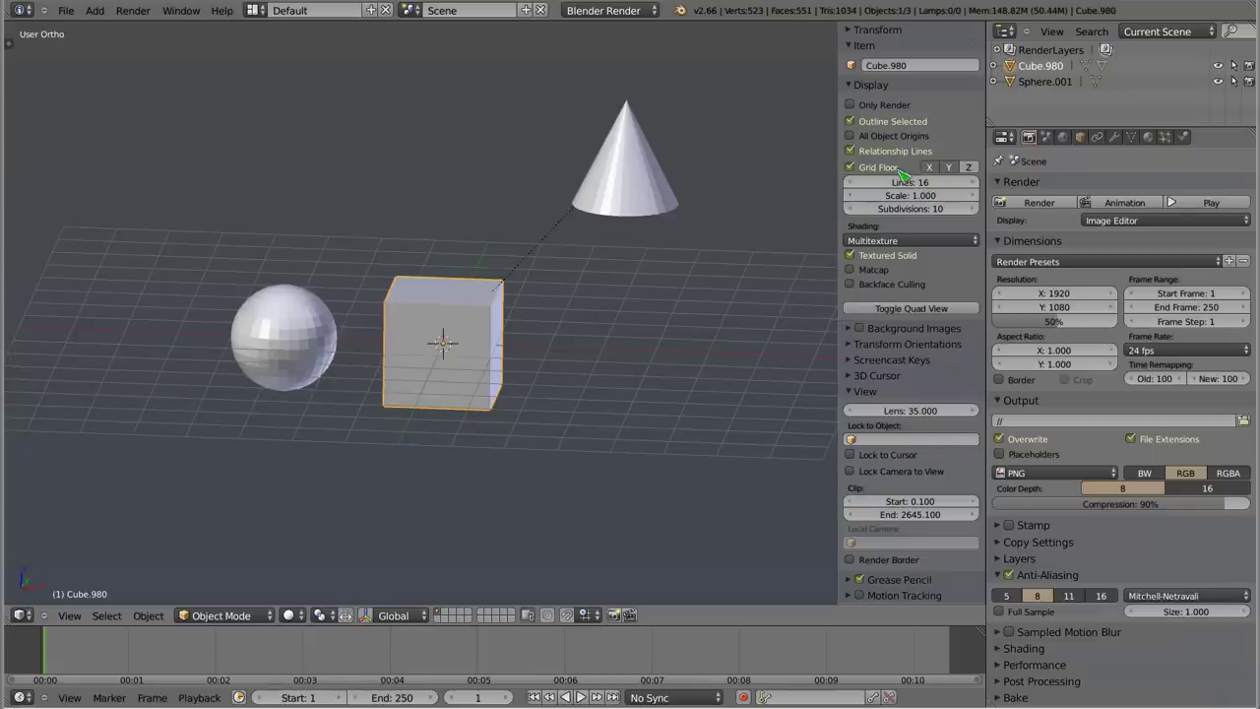
# Step: Toggle the grid floor and X/Y/Z axis lines, ending with grid on and axes hidden
pyautogui.click(961, 169)
pyautogui.click(857, 169)
pyautogui.moveTo(442, 343)
pyautogui.mouseDown(button='middle')
pyautogui.moveTo(374, 393)
pyautogui.moveTo(581, 336)
pyautogui.moveTo(444, 365)
pyautogui.moveTo(410, 351)
pyautogui.moveTo(597, 282)
pyautogui.mouseUp(button='middle')
pyautogui.click(929, 167)
pyautogui.click(948, 168)
pyautogui.click(968, 167)
pyautogui.moveTo(469, 394)
pyautogui.mouseDown(button='middle')
pyautogui.moveTo(473, 323)
pyautogui.moveTo(509, 340)
pyautogui.moveTo(458, 289)
pyautogui.mouseUp(button='middle')
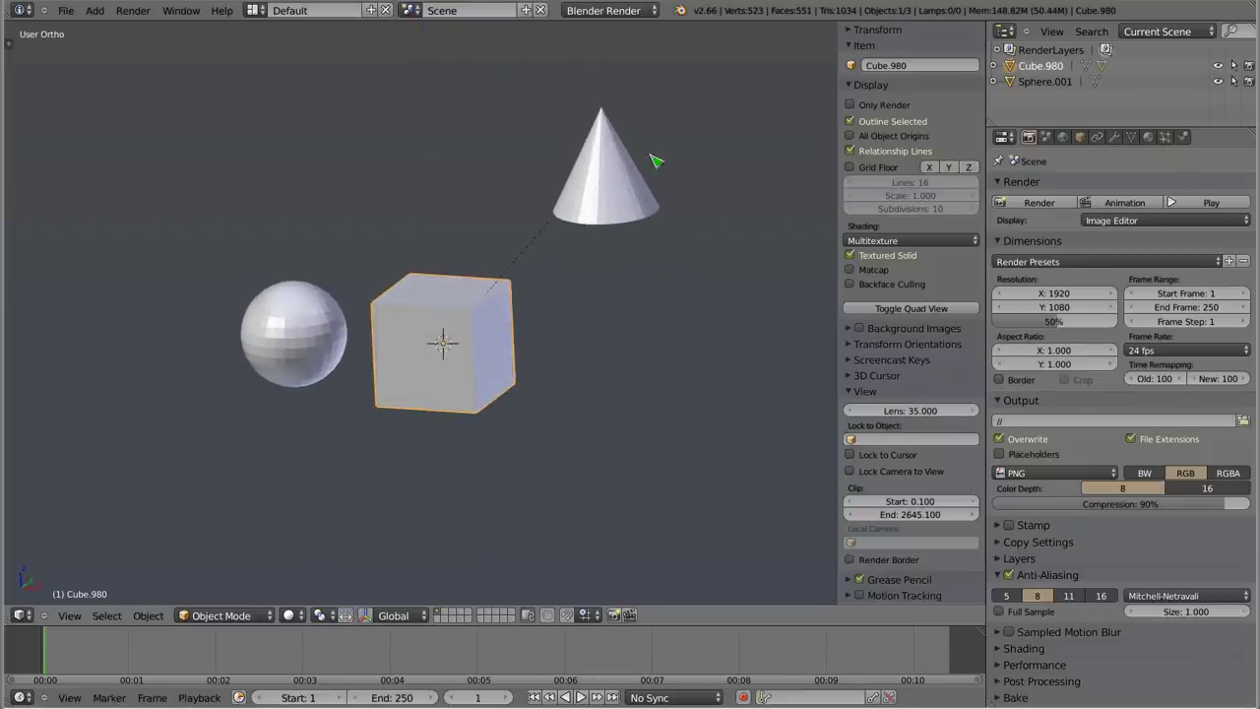
pyautogui.click(850, 167)
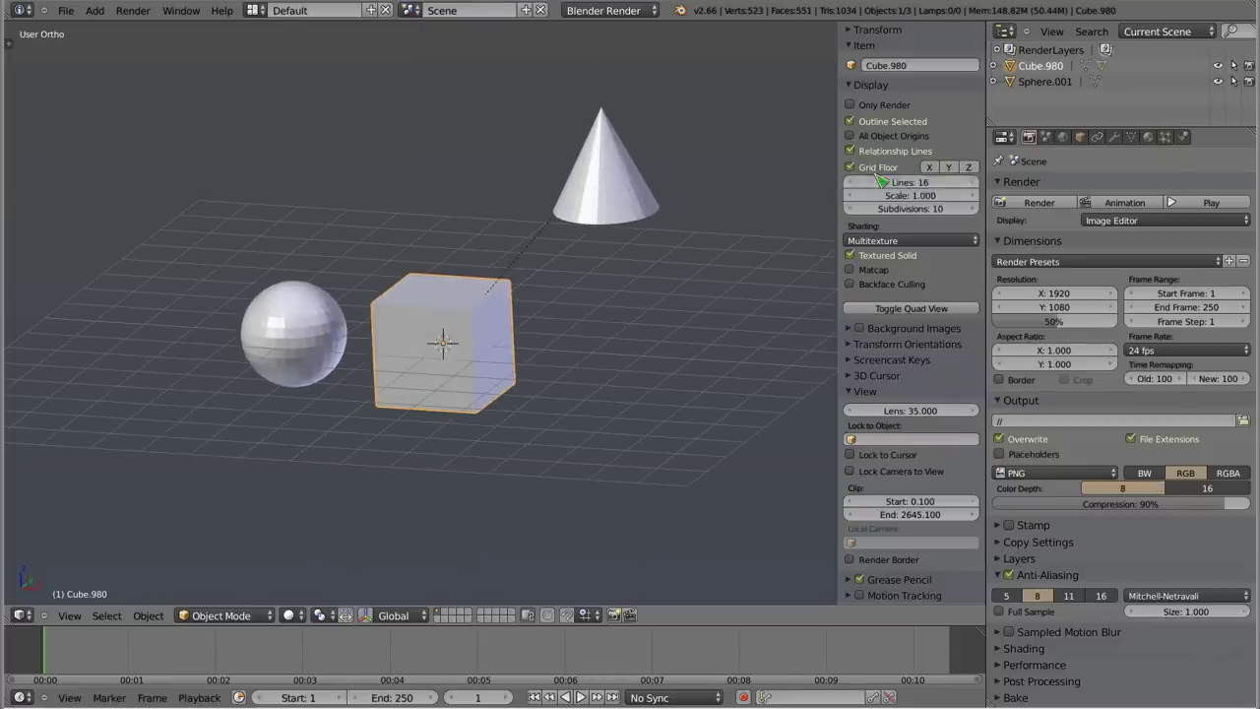
pyautogui.scroll(-1, 495, 302)
pyautogui.scroll(-1, 421, 309)
# Step: Zoom out and set the grid floor to Lines 100, Scale 3.600, Subdivisions 4
pyautogui.scroll(-2, 444, 331)
pyautogui.scroll(-1, 452, 322)
pyautogui.moveTo(453, 322)
pyautogui.mouseDown(button='middle')
pyautogui.moveTo(441, 325)
pyautogui.moveTo(495, 332)
pyautogui.mouseUp(button='middle')
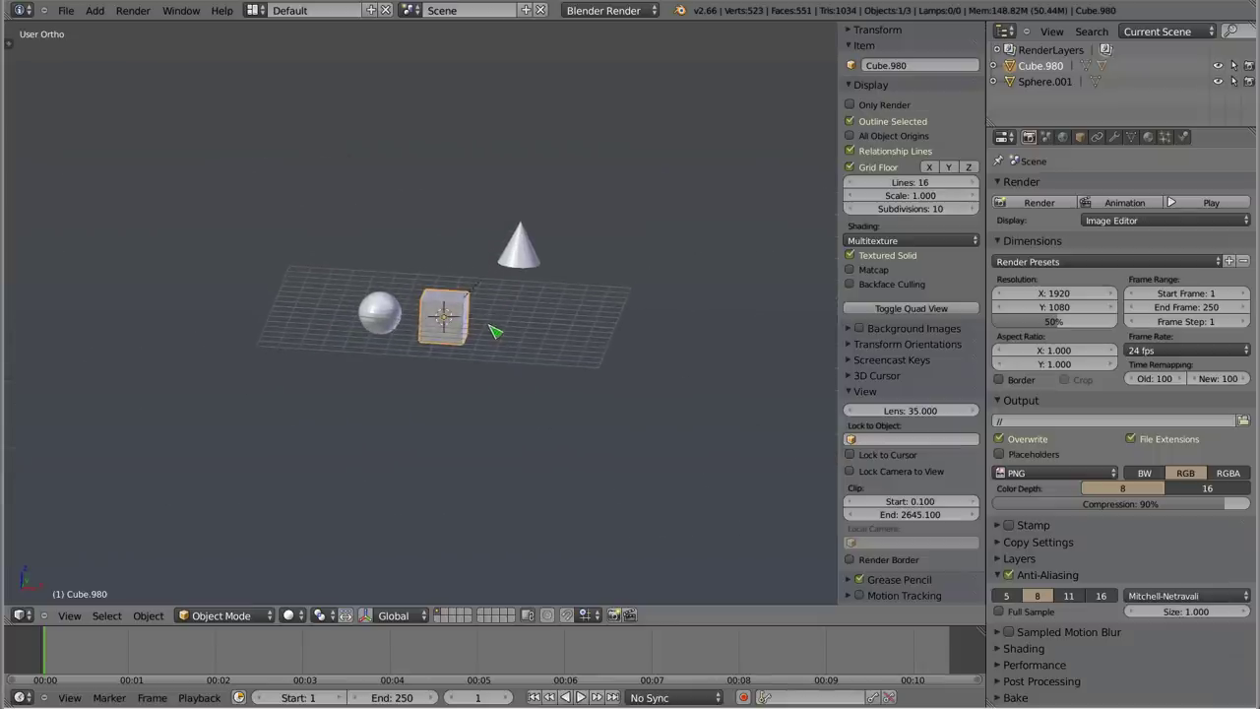
pyautogui.moveTo(910, 187); pyautogui.dragTo(1038, 187)
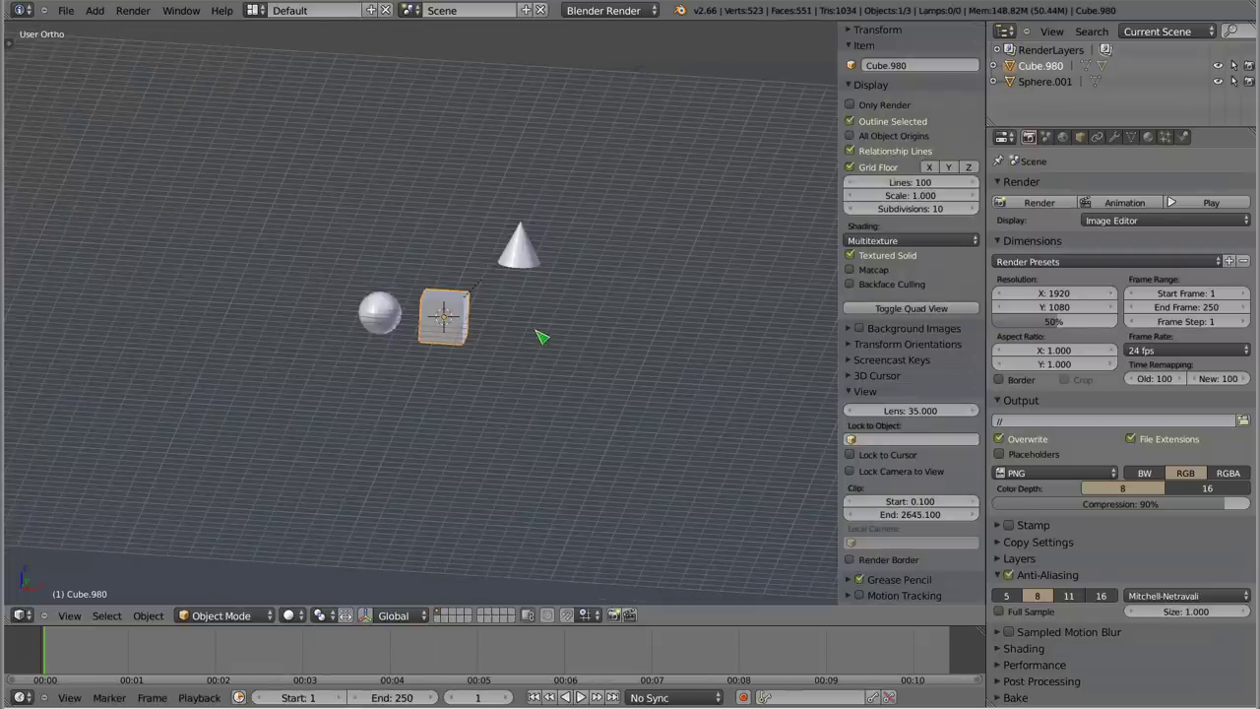
pyautogui.moveTo(910, 195)
pyautogui.mouseDown()
pyautogui.moveTo(984, 195)
pyautogui.moveTo(934, 195)
pyautogui.mouseUp()
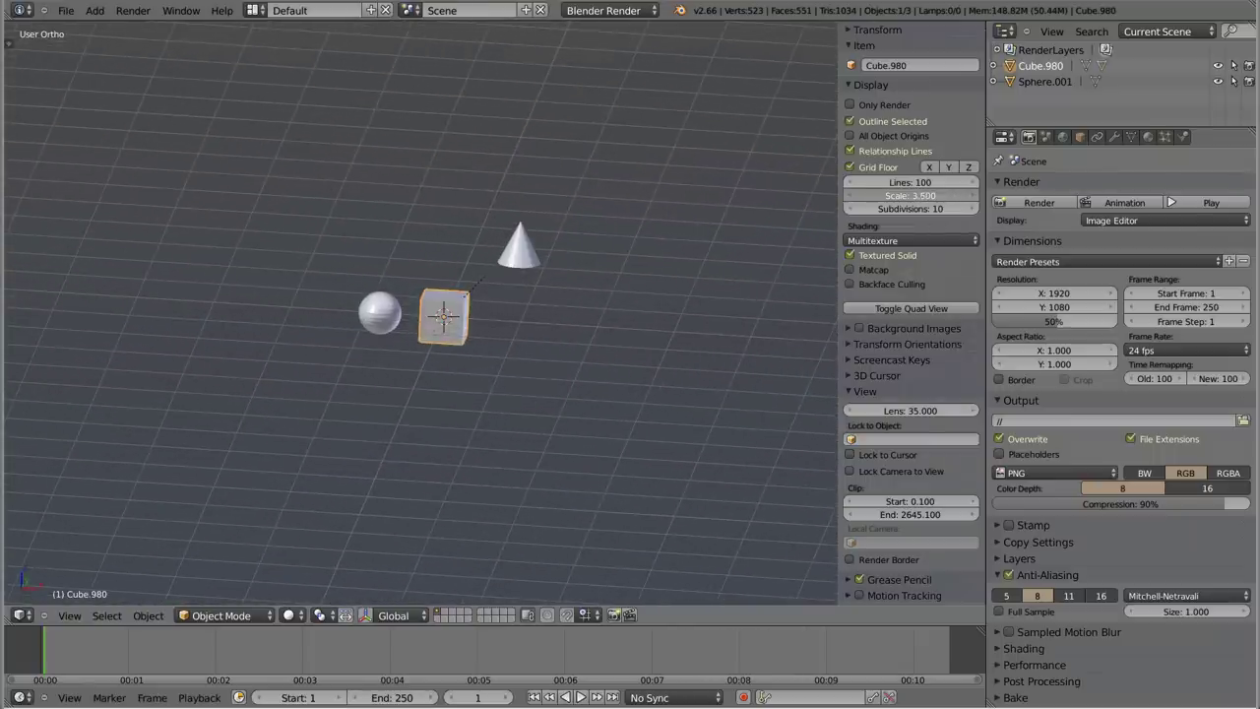
pyautogui.moveTo(934, 195); pyautogui.dragTo(930, 195)
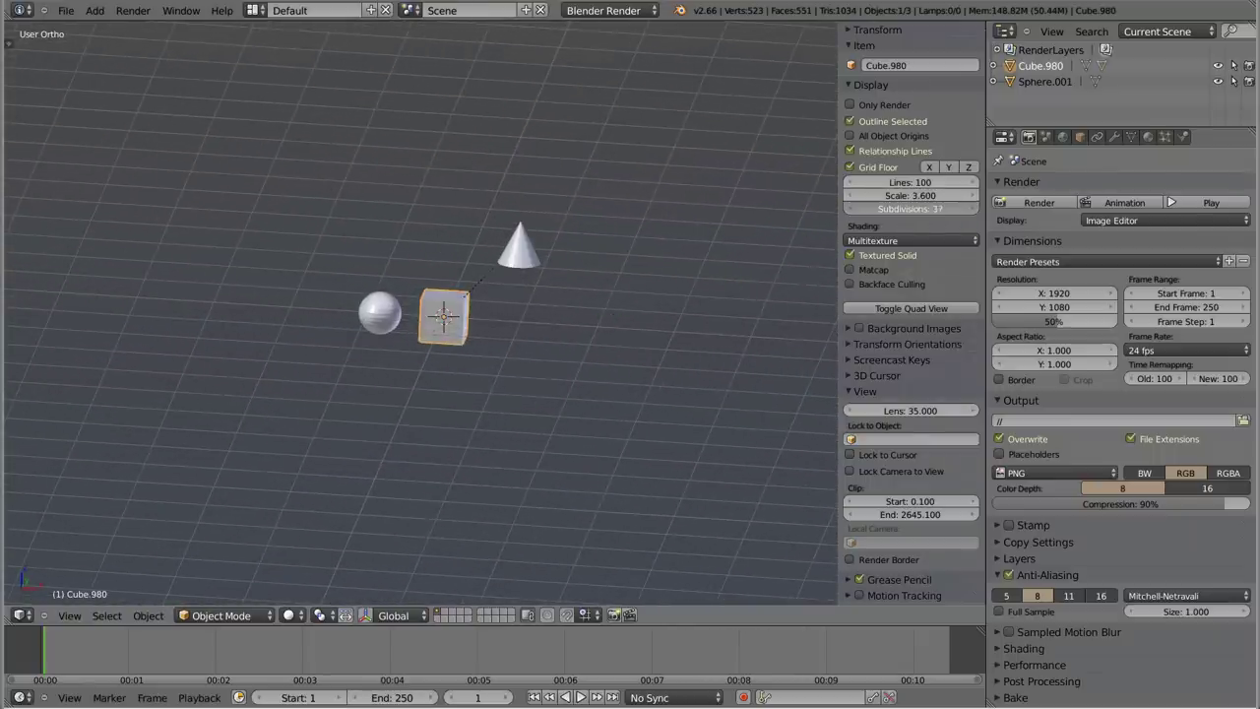
pyautogui.moveTo(911, 209); pyautogui.dragTo(890, 209)
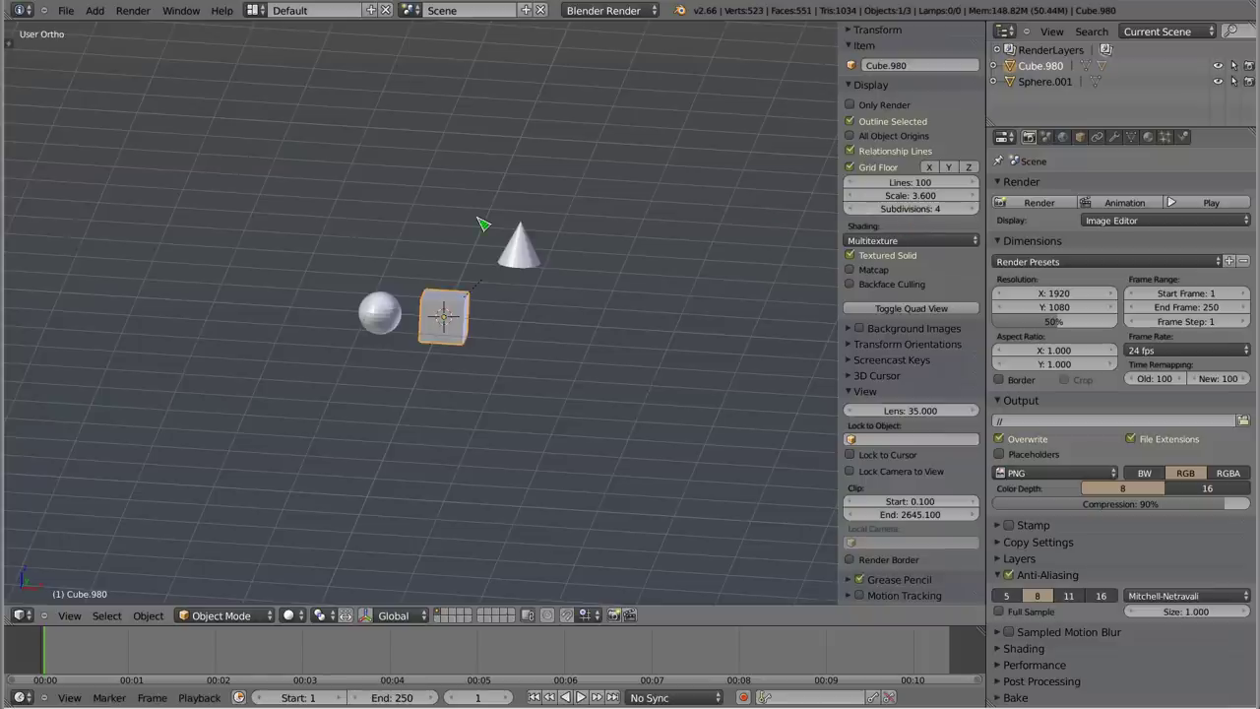
# Step: In front view, set the grid floor Scale back to 1.000
pyautogui.press('KP_1')
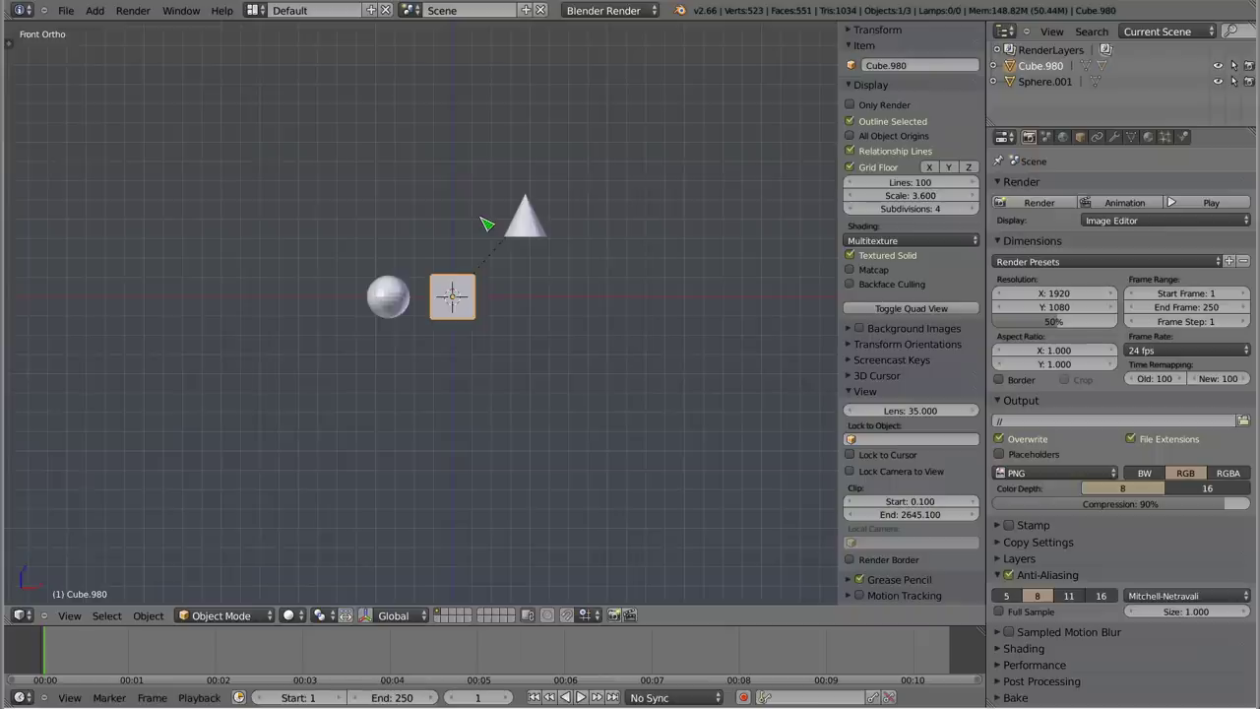
pyautogui.scroll(3, 416, 301)
pyautogui.scroll(2, 417, 301)
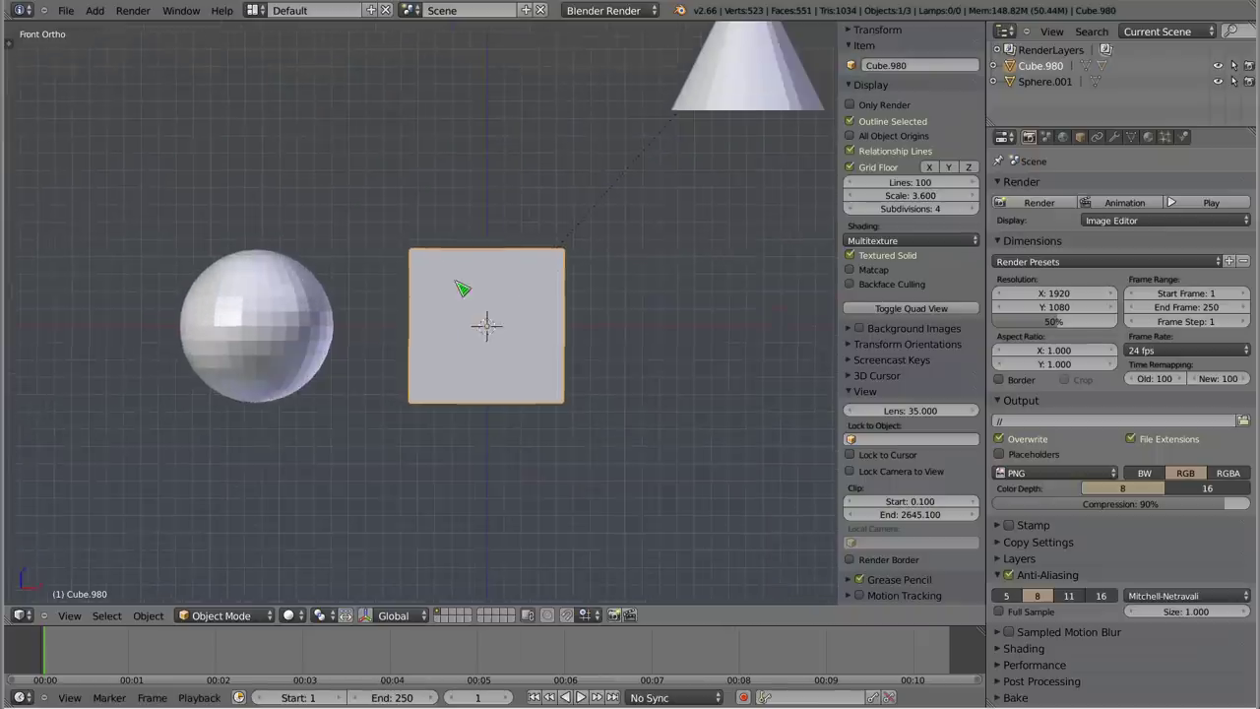
pyautogui.scroll(-2, 464, 282)
pyautogui.scroll(-1, 456, 282)
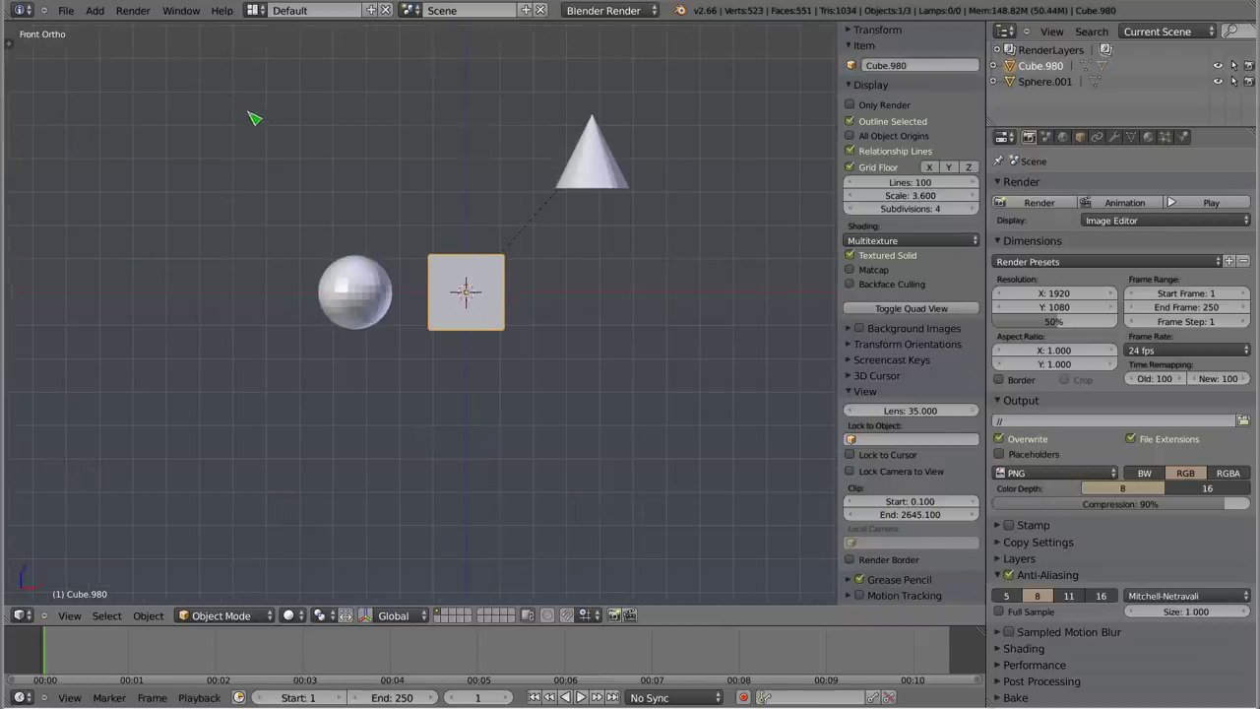
pyautogui.click(910, 194)
pyautogui.write('1')
pyautogui.press('Return')
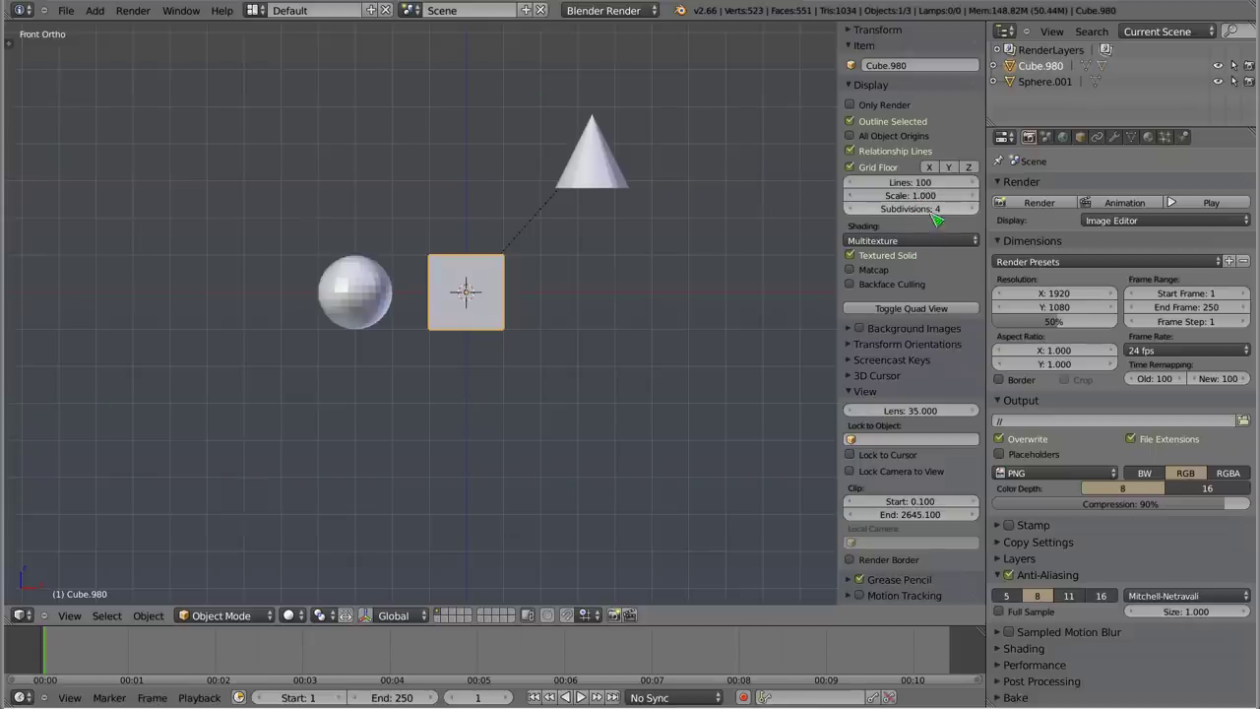
# Step: Step the grid Subdivisions down and up with the arrows, settling on 10
pyautogui.scroll(1, 482, 253)
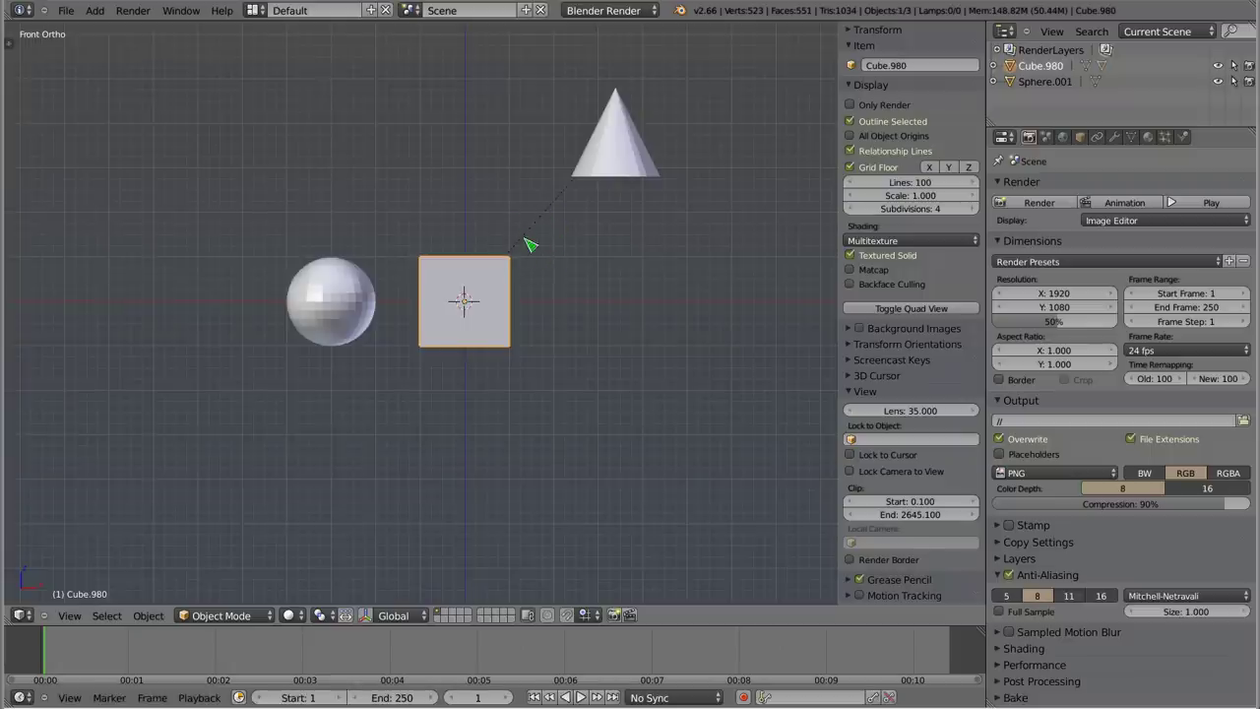
pyautogui.click(852, 212)
pyautogui.click(974, 210)
pyautogui.click(975, 210)
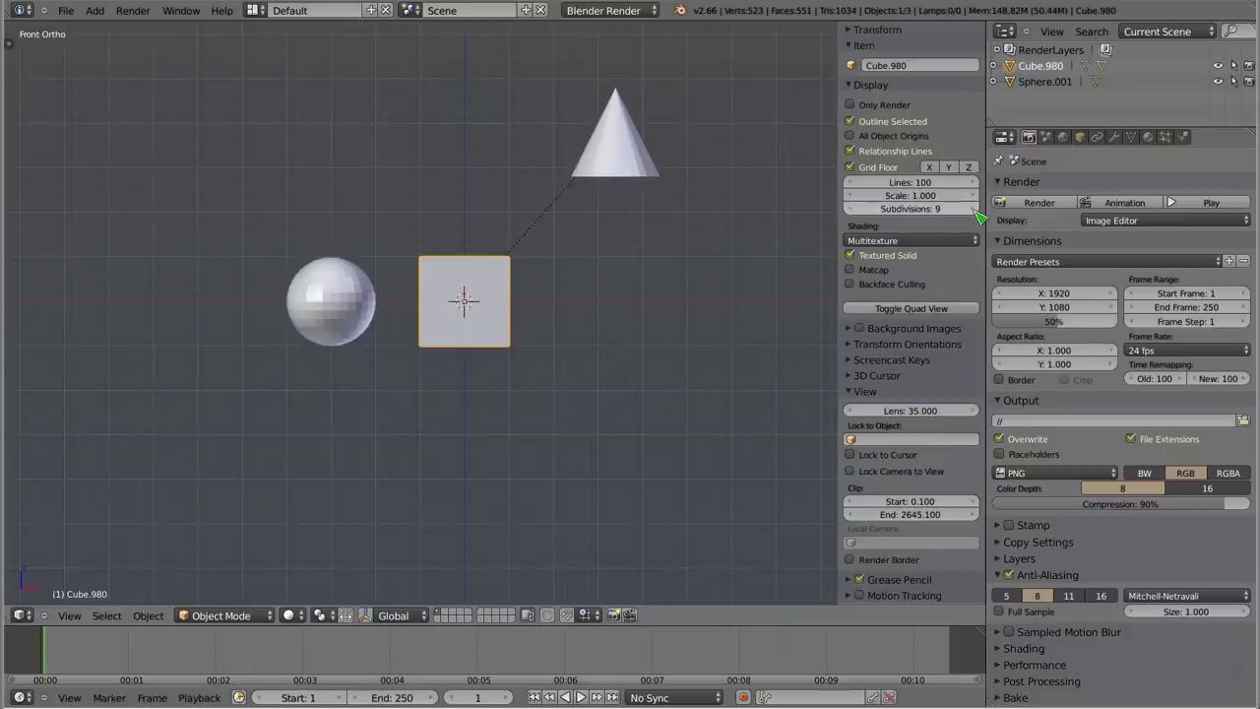
pyautogui.click(975, 210)
pyautogui.click(853, 217)
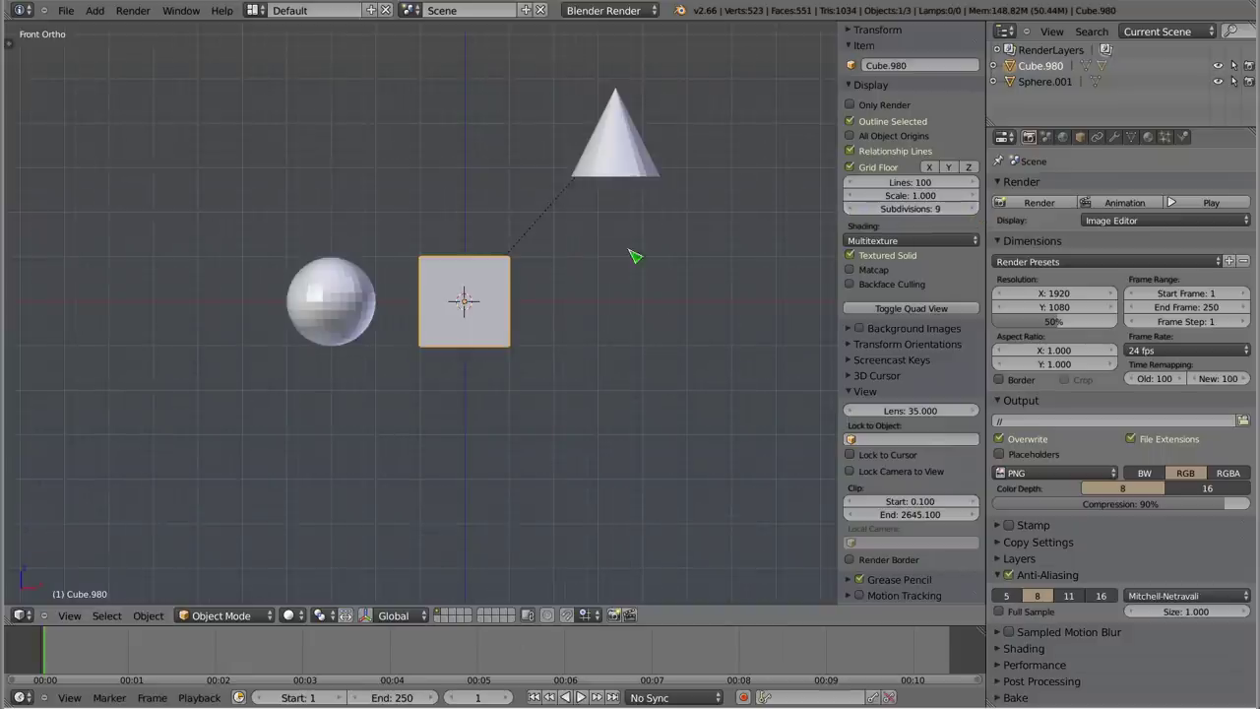
pyautogui.scroll(3, 610, 245)
pyautogui.scroll(3, 586, 251)
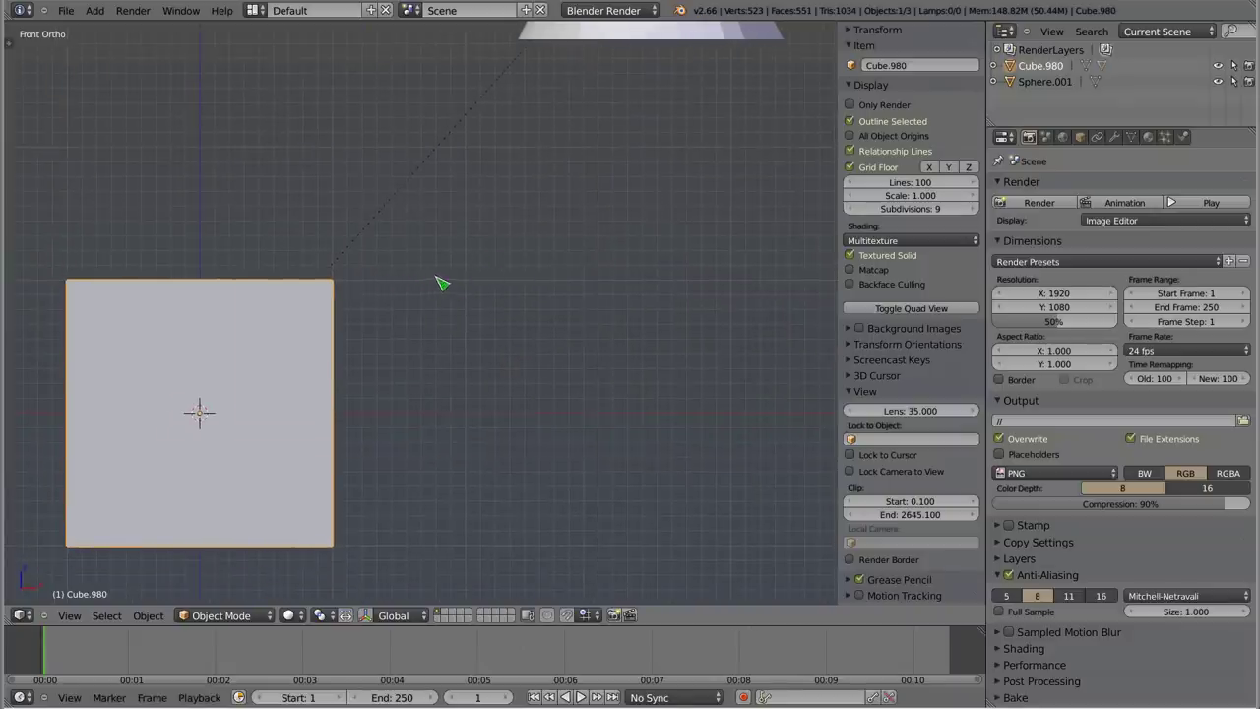
pyautogui.click(975, 208)
# Step: Zoom out and orbit back to an angled view from above the finer grid
pyautogui.scroll(-3, 507, 218)
pyautogui.scroll(-2, 506, 218)
pyautogui.scroll(-1, 506, 218)
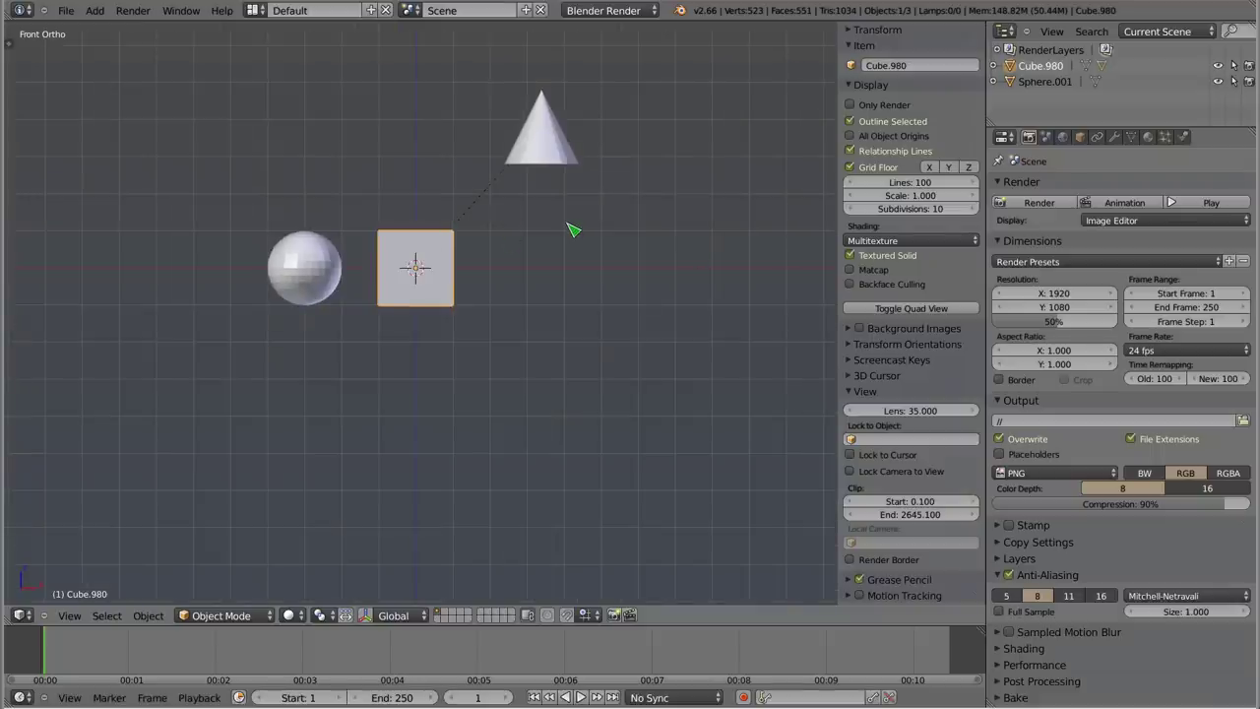
pyautogui.scroll(-1, 463, 266)
pyautogui.moveTo(466, 272)
pyautogui.mouseDown(button='middle')
pyautogui.moveTo(436, 365)
pyautogui.moveTo(484, 230)
pyautogui.moveTo(442, 273)
pyautogui.mouseUp(button='middle')
pyautogui.scroll(-1, 462, 255)
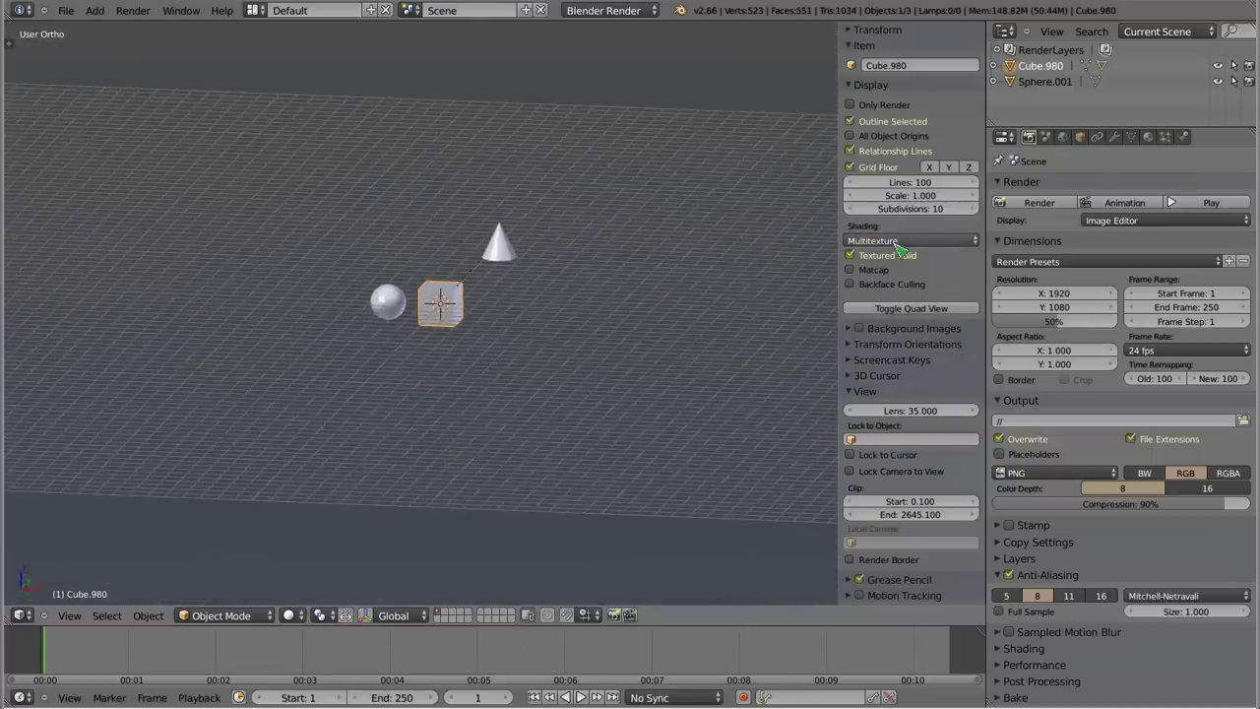
# Step: Compare Singletexture and Multitexture material modes on the objects, keeping Multitexture
pyautogui.scroll(2, 472, 301)
pyautogui.moveTo(444, 309)
pyautogui.mouseDown(button='middle')
pyautogui.moveTo(436, 361)
pyautogui.moveTo(453, 254)
pyautogui.moveTo(472, 237)
pyautogui.moveTo(512, 246)
pyautogui.mouseUp(button='middle')
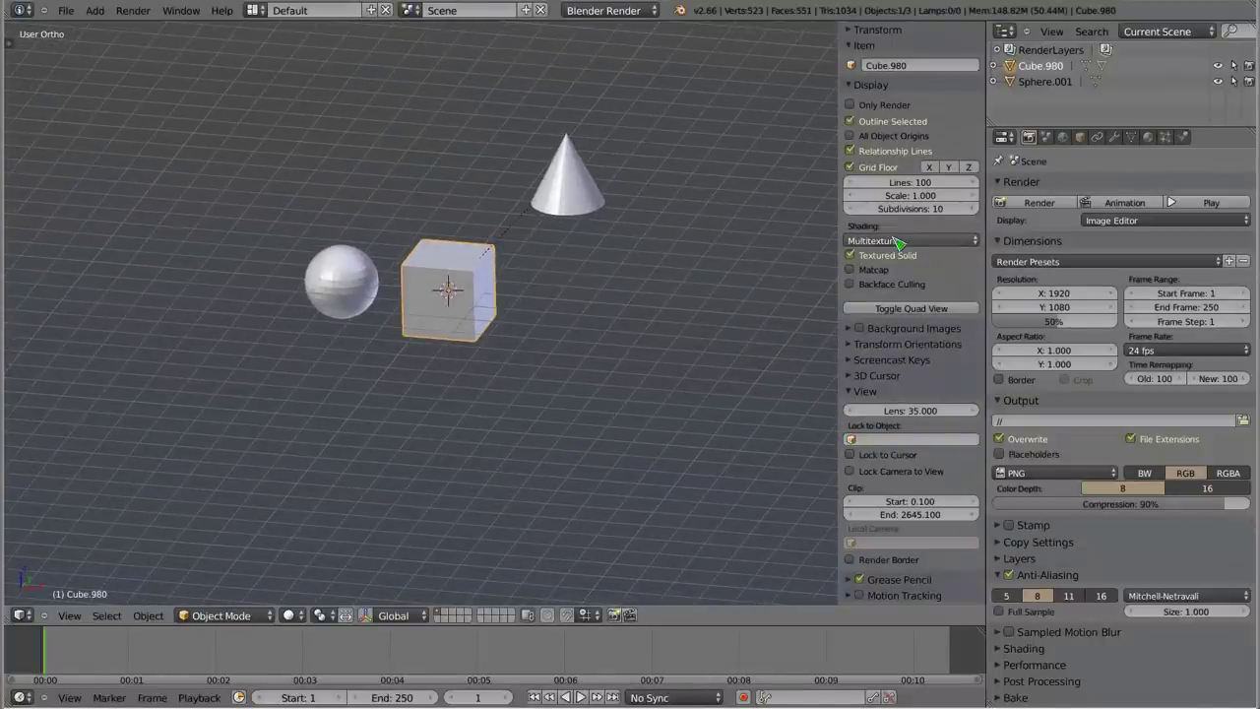
pyautogui.click(882, 242)
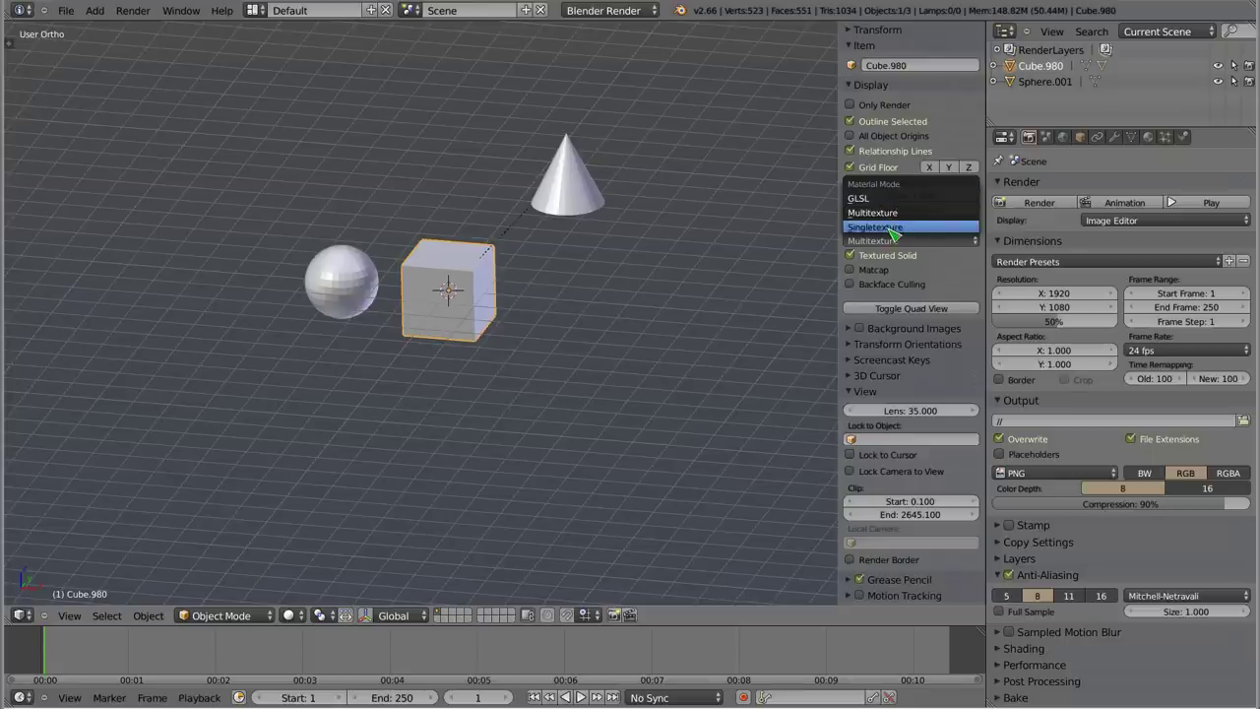
pyautogui.click(892, 231)
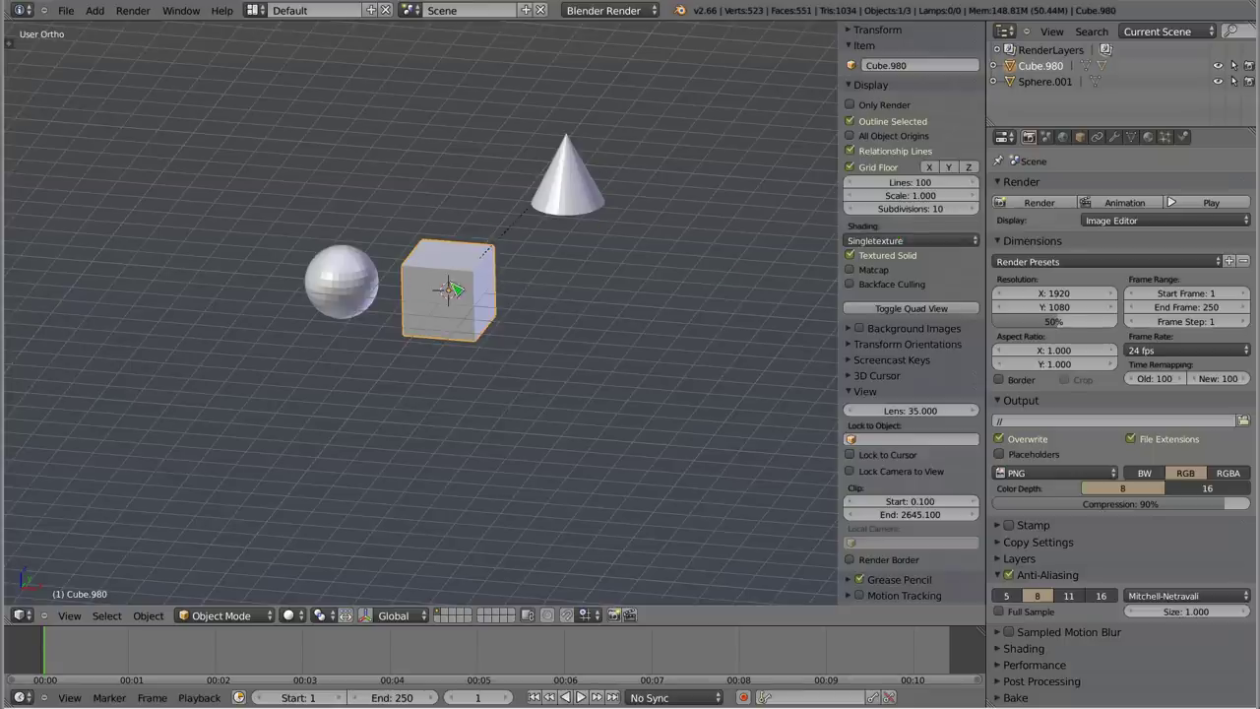
pyautogui.click(910, 240)
pyautogui.click(904, 209)
pyautogui.scroll(3, 453, 293)
pyautogui.scroll(1, 463, 305)
pyautogui.moveTo(472, 367)
pyautogui.mouseDown(button='middle')
pyautogui.moveTo(486, 302)
pyautogui.moveTo(519, 282)
pyautogui.mouseUp(button='middle')
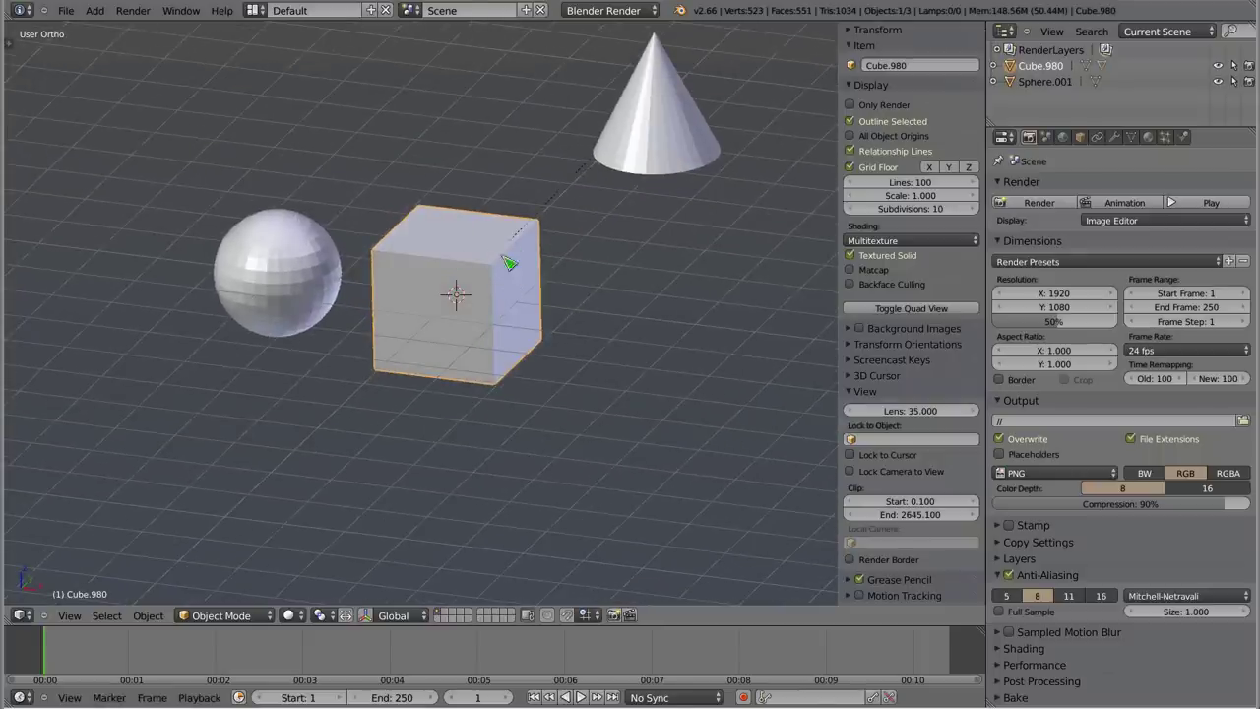
# Step: Switch the viewport material mode to GLSL and pan the view
pyautogui.click(890, 240)
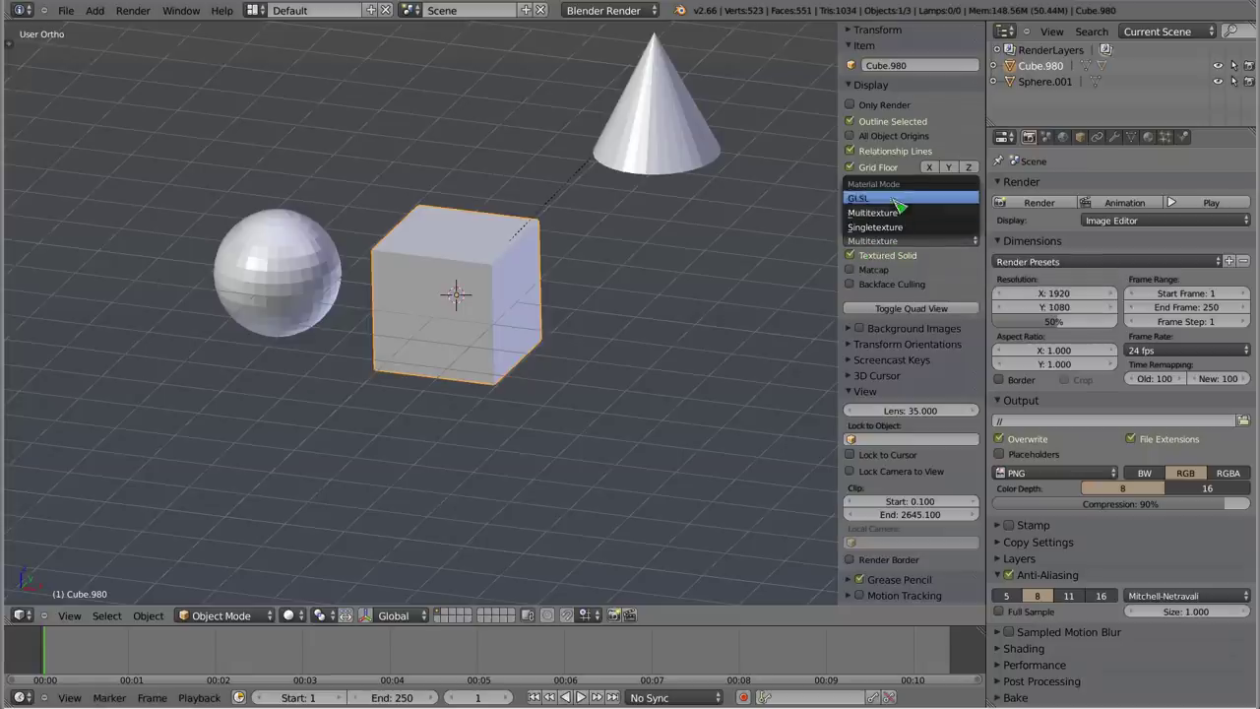
pyautogui.click(911, 208)
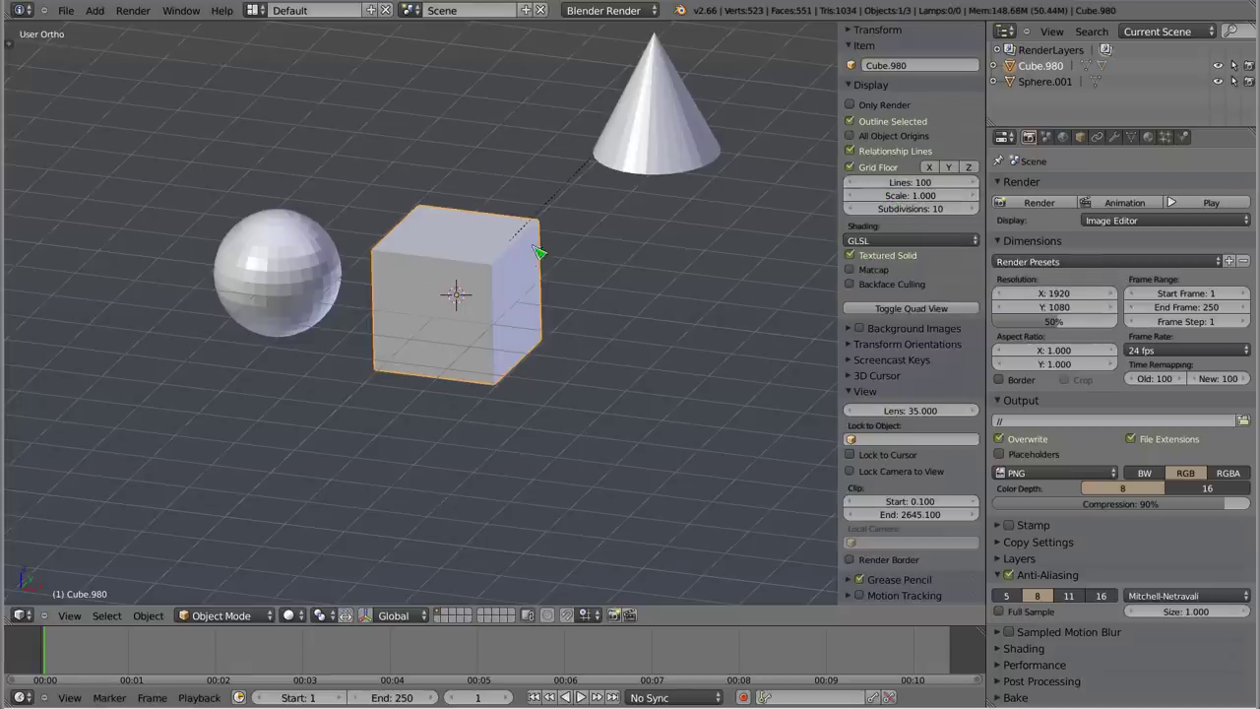
pyautogui.keyDown('shift'); pyautogui.moveTo(534, 260); pyautogui.dragTo(502, 315, button='middle'); pyautogui.keyUp('shift')
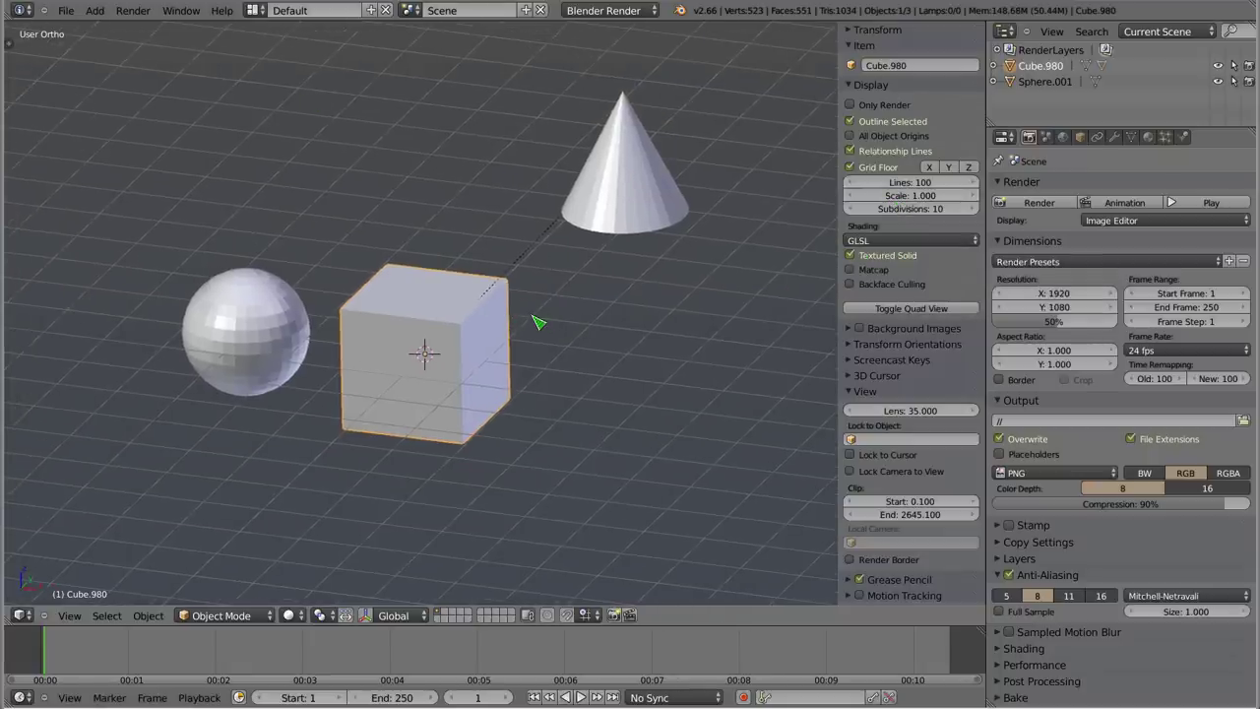
pyautogui.click(291, 615)
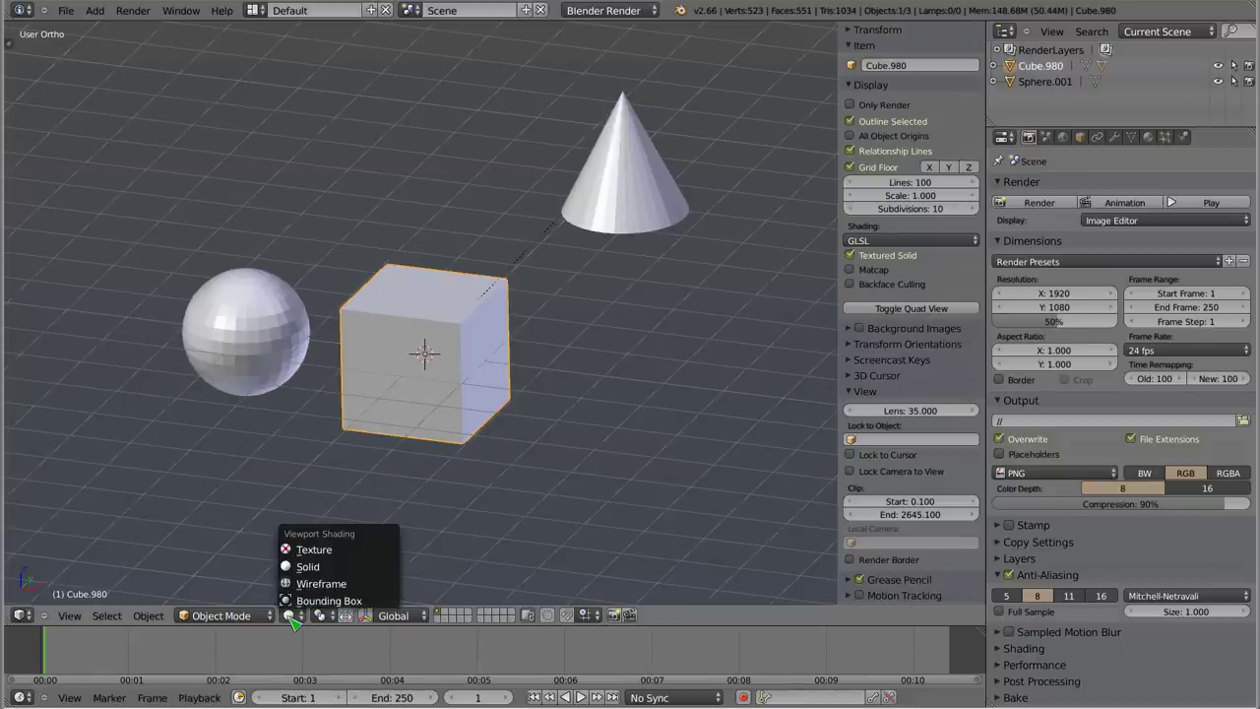
# Step: Switch the viewport to Texture shading and zoom out slightly
pyautogui.click(346, 557)
pyautogui.scroll(-2, 495, 283)
pyautogui.moveTo(495, 318)
pyautogui.mouseDown(button='middle')
pyautogui.moveTo(663, 269)
pyautogui.moveTo(507, 351)
pyautogui.moveTo(504, 325)
pyautogui.mouseUp(button='middle')
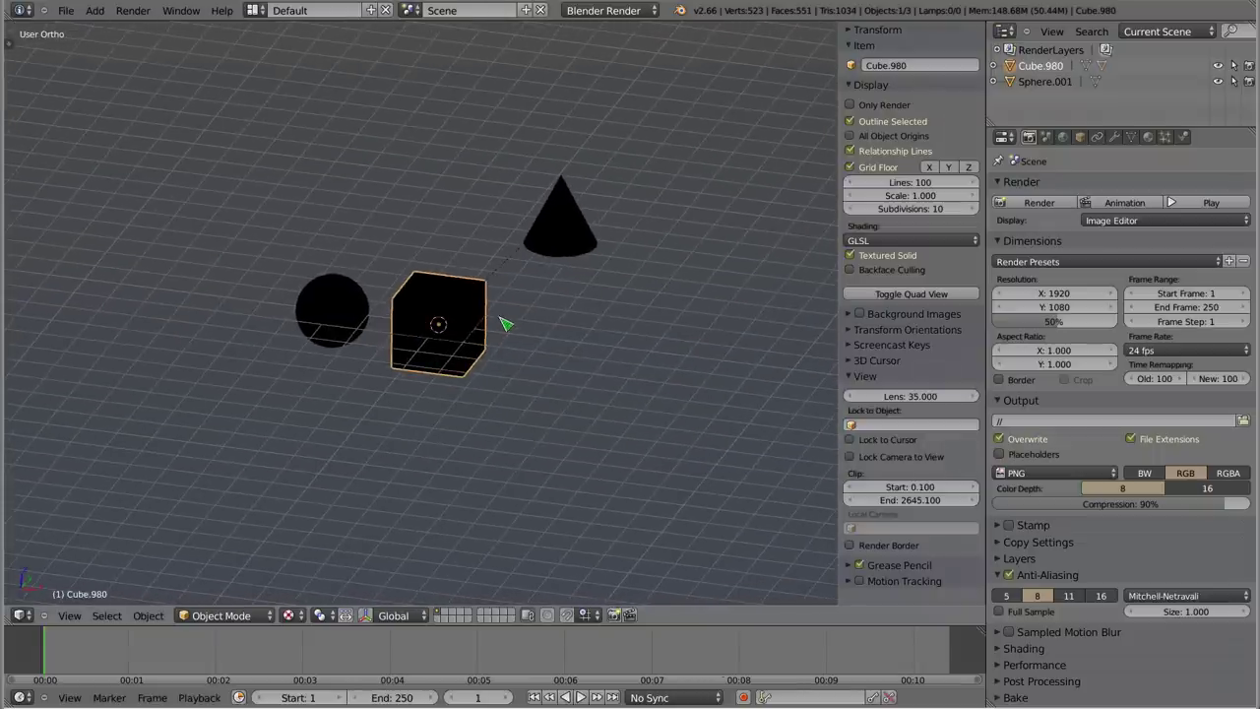
# Step: Add a point lamp and move it high above the objects
pyautogui.hotkey('shift', 'a')
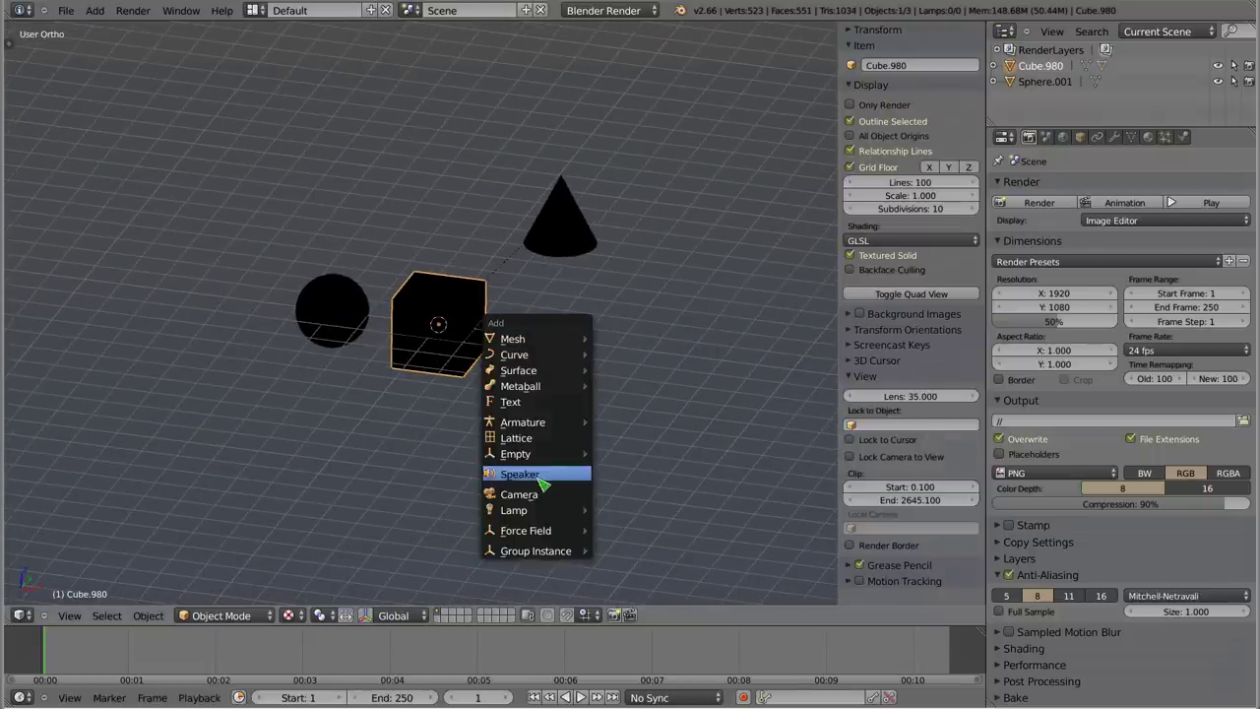
pyautogui.moveTo(514, 509)
pyautogui.click(626, 514)
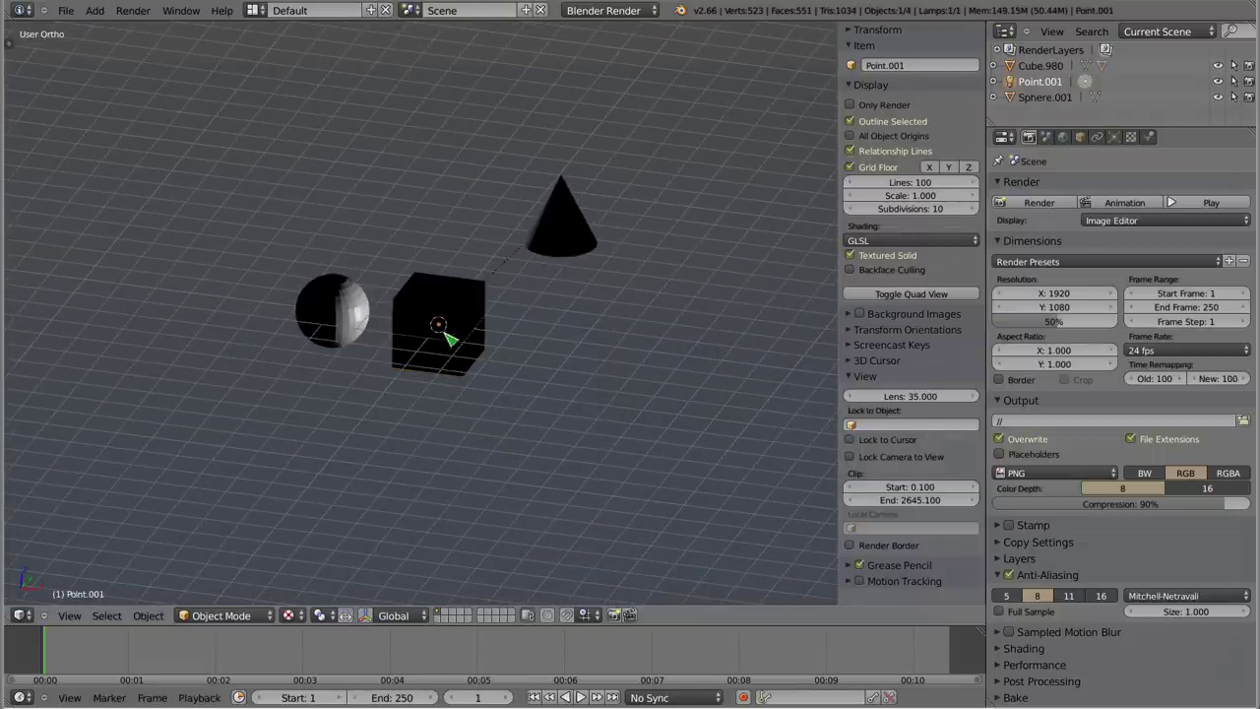
pyautogui.press('g')
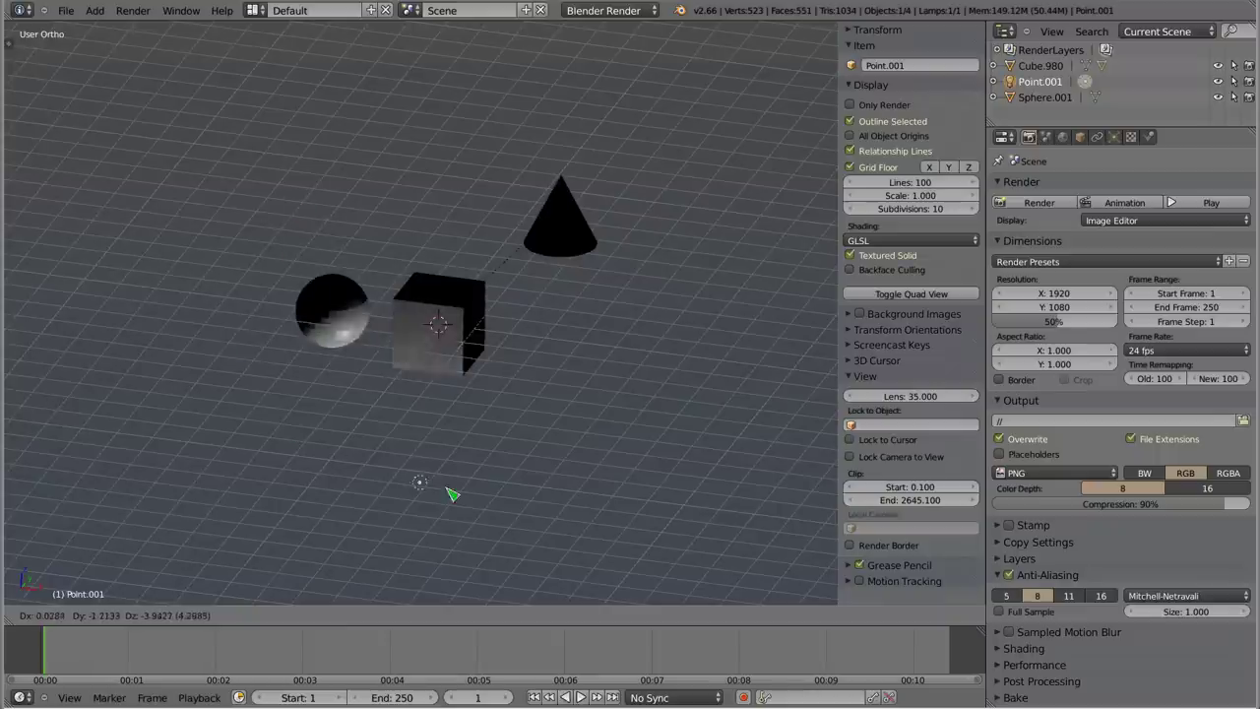
pyautogui.click(664, 242)
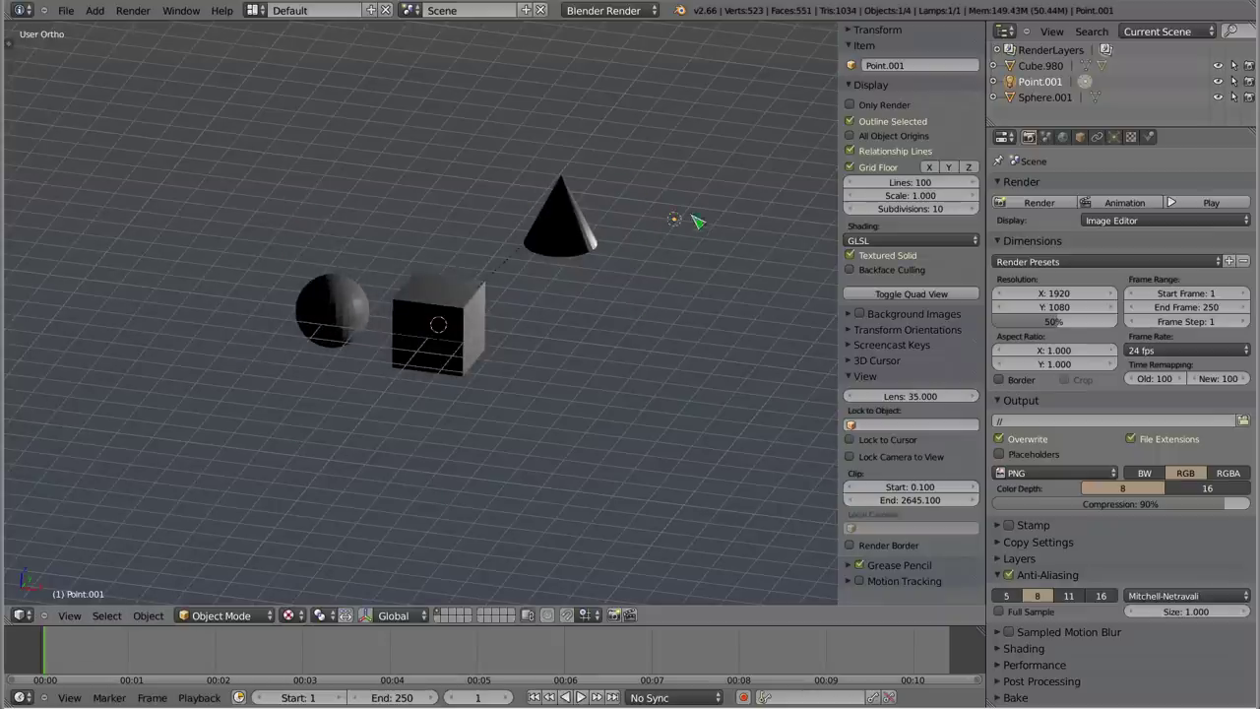
pyautogui.click(368, 616)
pyautogui.moveTo(694, 212); pyautogui.dragTo(598, 313)
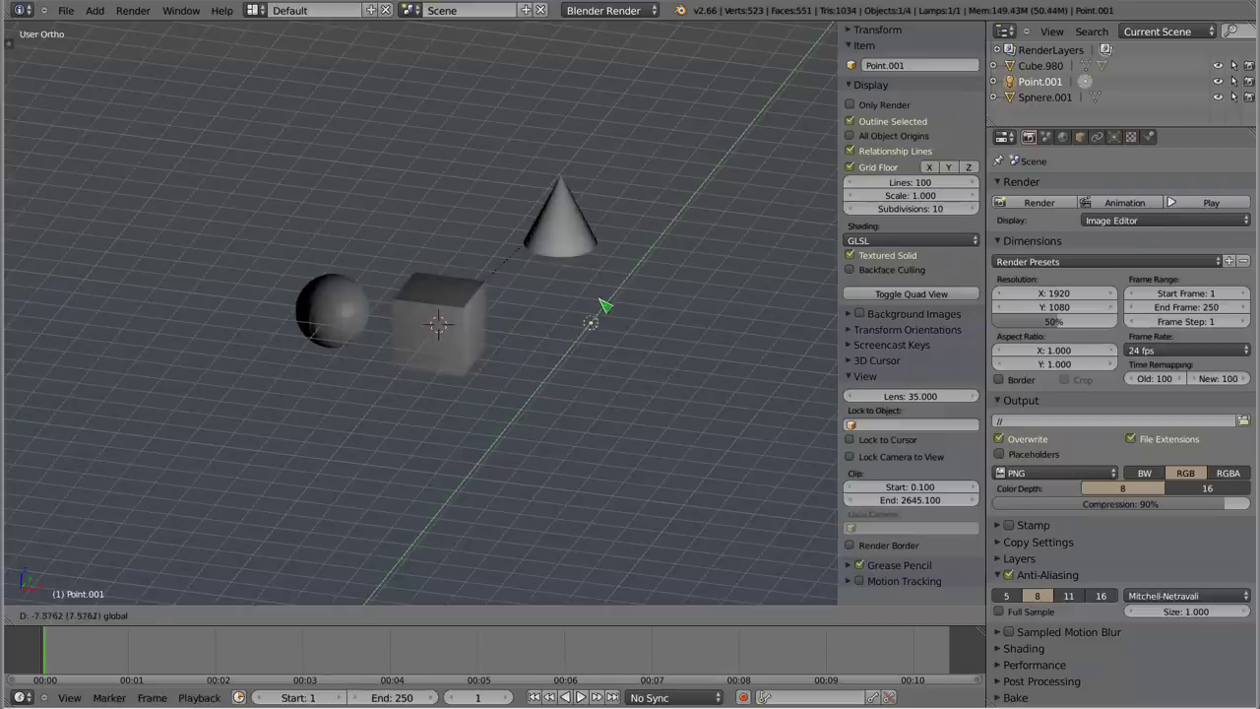
pyautogui.press('g')
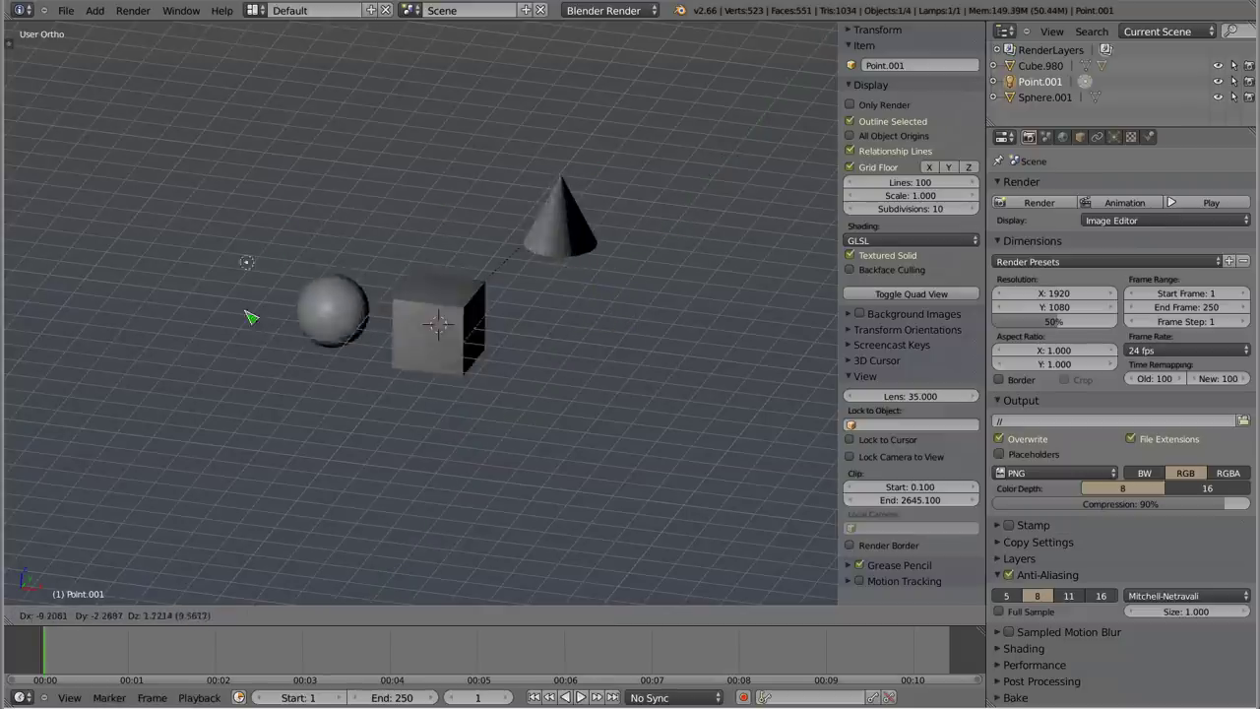
pyautogui.click(454, 156)
# Step: Turn off Textured Solid and set the material mode to Multitexture
pyautogui.scroll(2, 418, 328)
pyautogui.scroll(2, 455, 290)
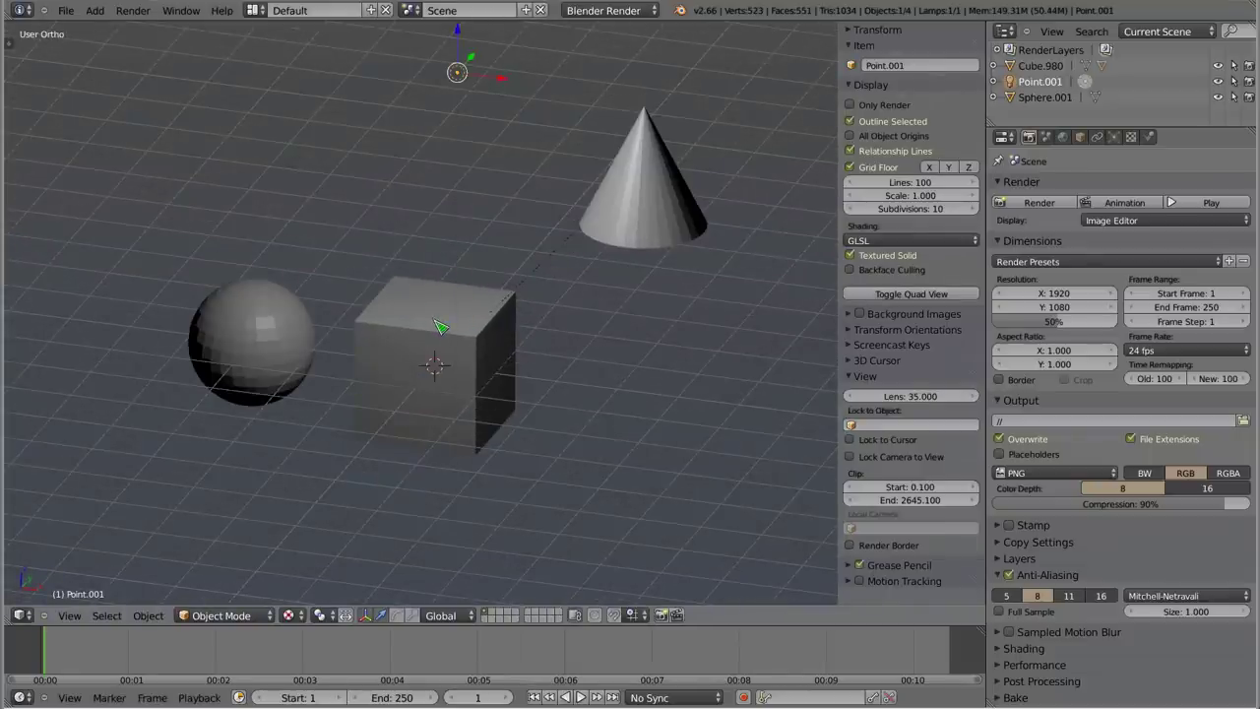
pyautogui.click(852, 256)
pyautogui.click(885, 240)
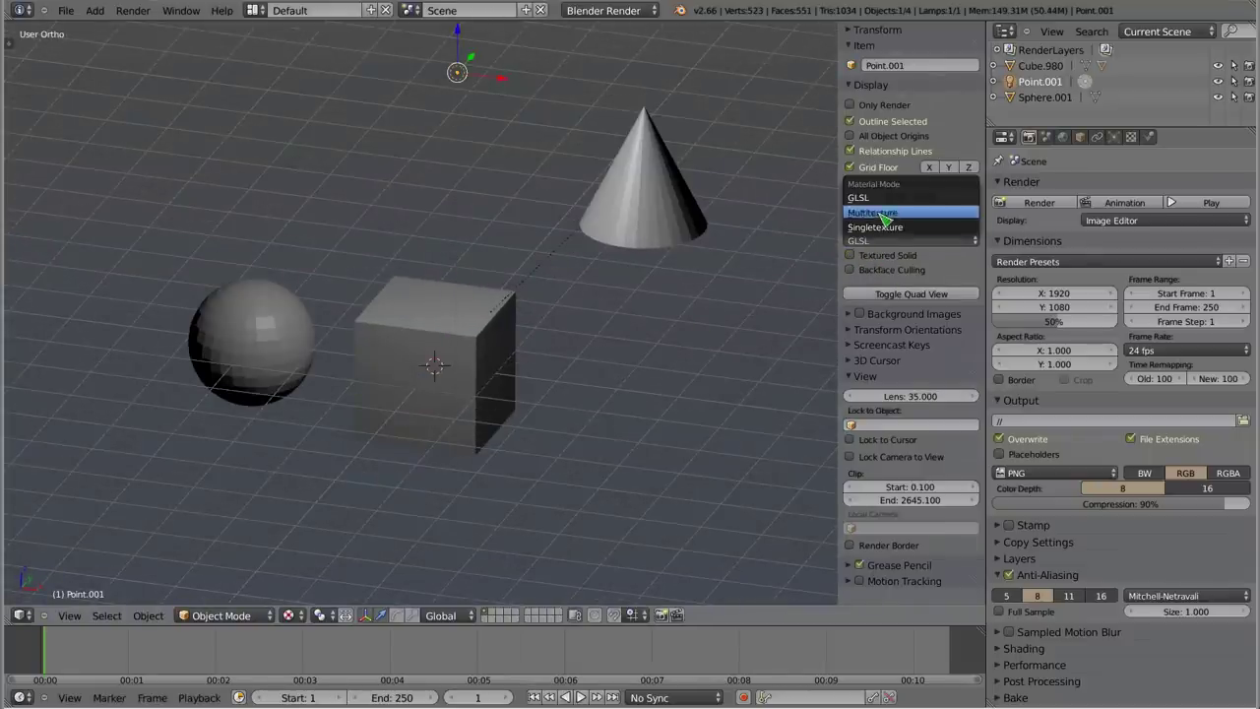
pyautogui.click(890, 212)
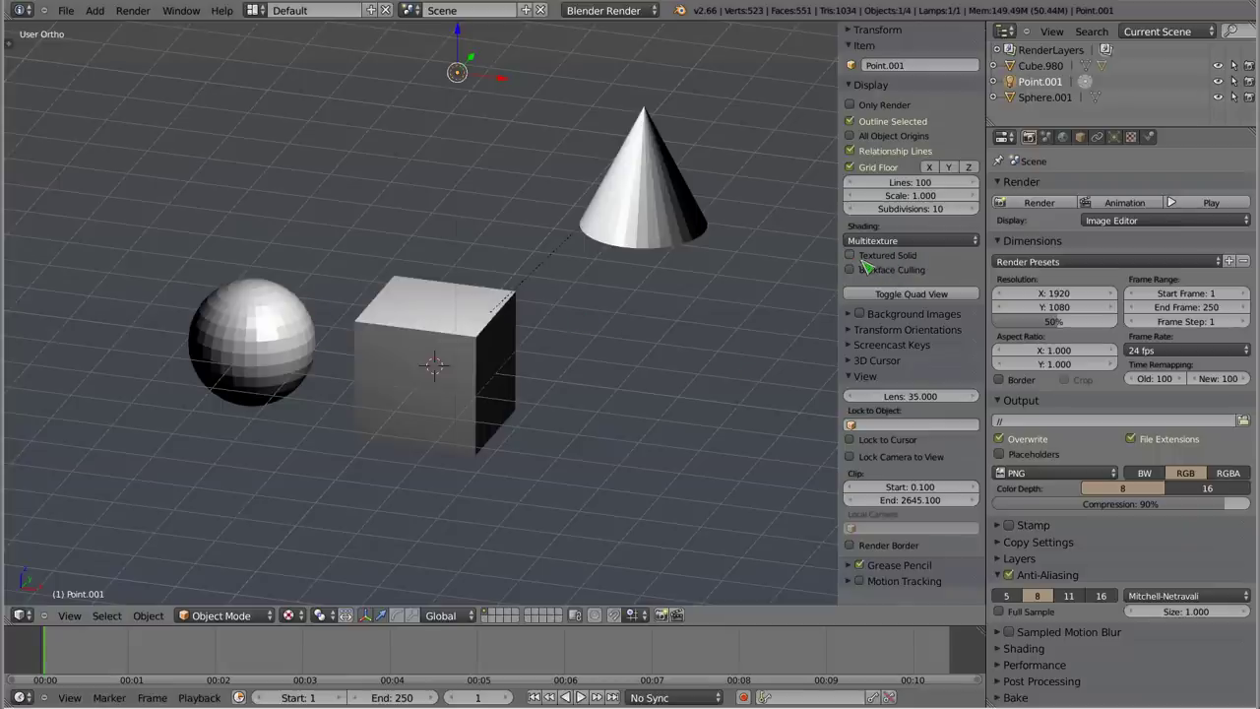
pyautogui.press('KP_2')
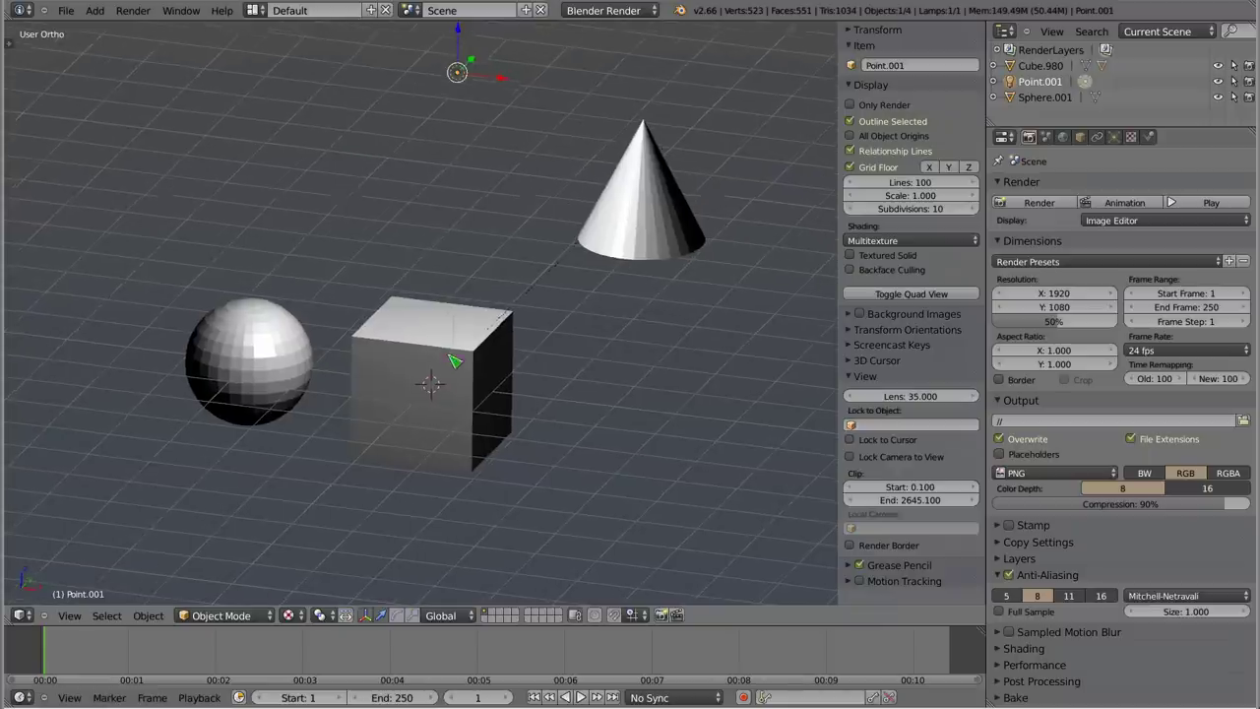
pyautogui.click(305, 617)
# Step: Switch the viewport to Solid shading and select the cube
pyautogui.click(309, 569)
pyautogui.moveTo(421, 326); pyautogui.dragTo(422, 350, button='middle')
pyautogui.rightClick(422, 351)
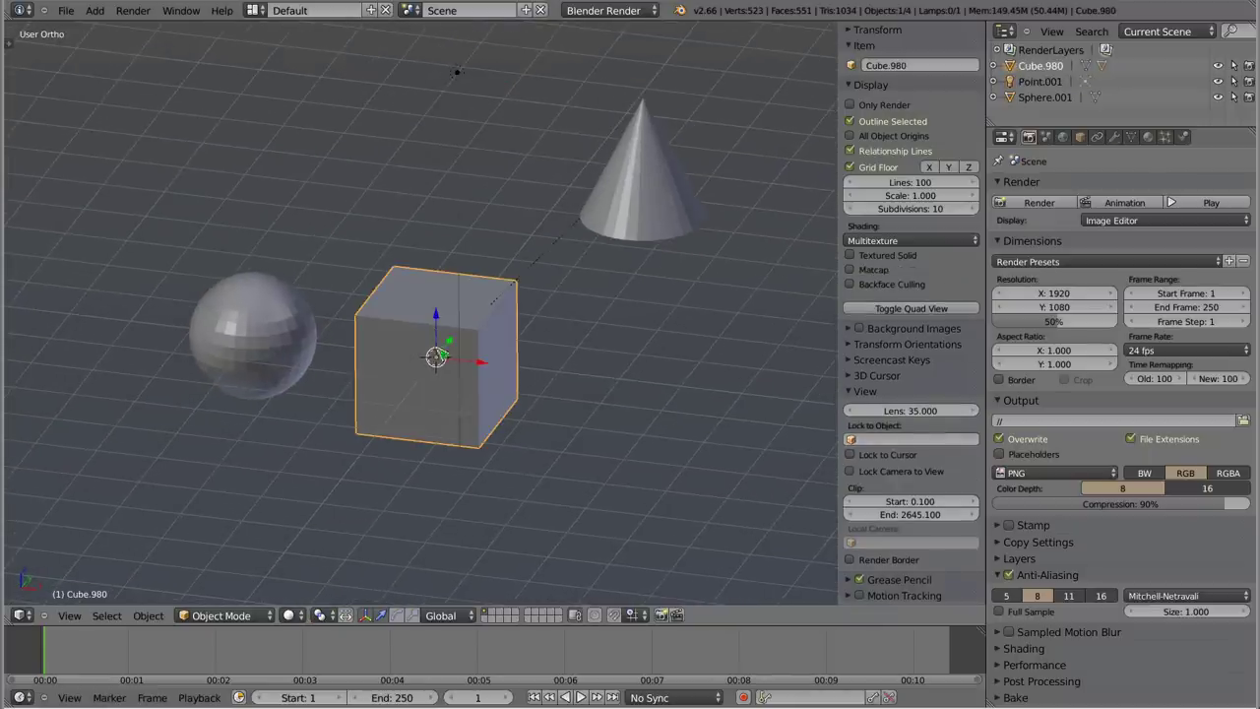
pyautogui.moveTo(459, 395)
pyautogui.mouseDown(button='middle')
pyautogui.moveTo(430, 411)
pyautogui.moveTo(492, 386)
pyautogui.moveTo(413, 295)
pyautogui.moveTo(436, 339)
pyautogui.mouseUp(button='middle')
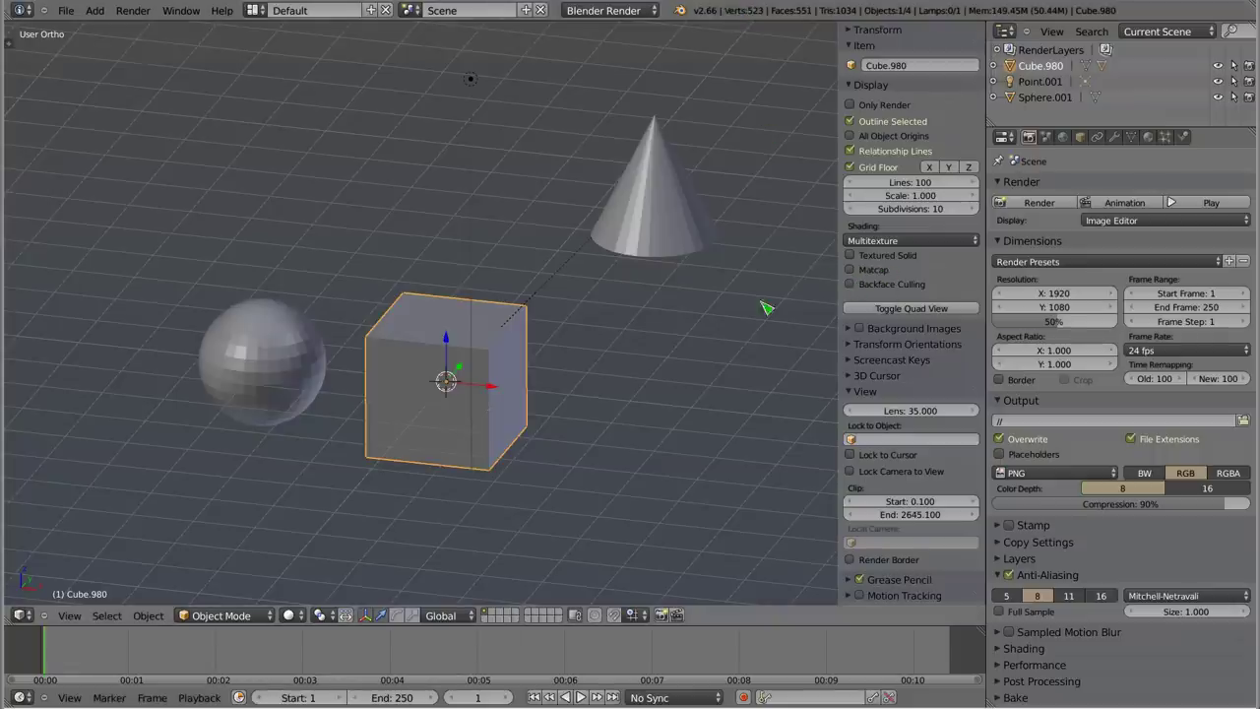
pyautogui.moveTo(459, 279); pyautogui.dragTo(459, 276, button='middle')
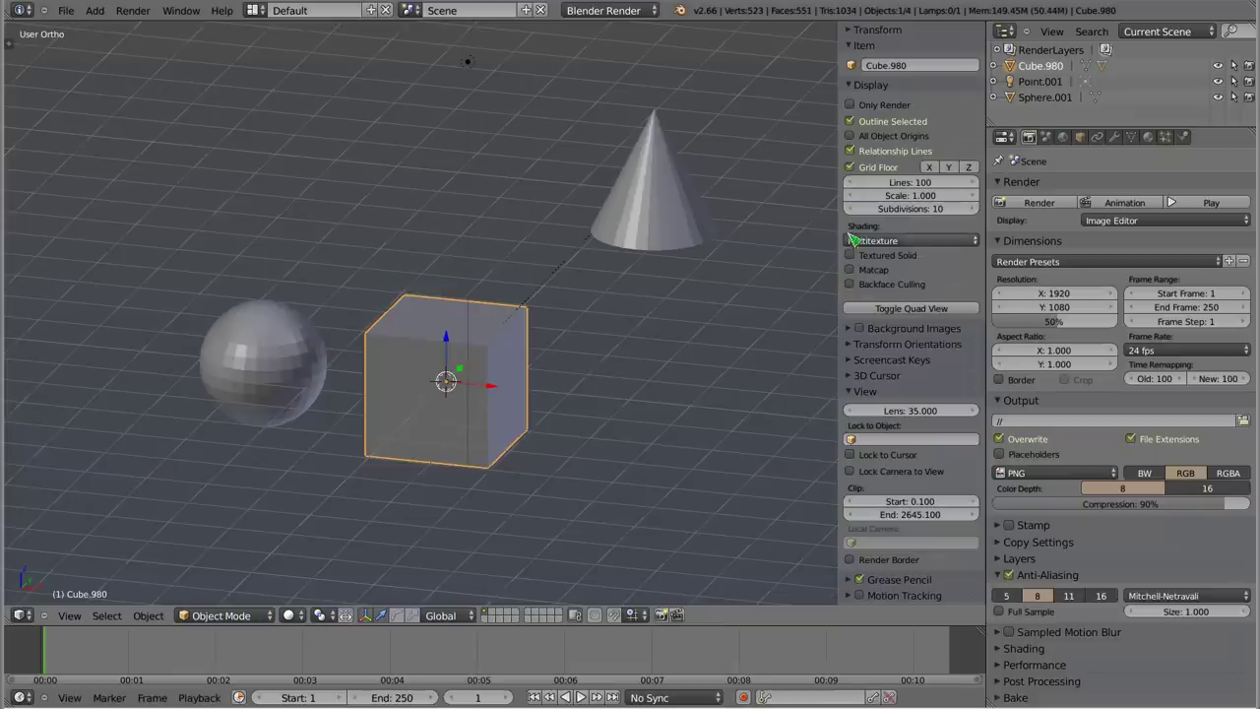
# Step: Turn Matcap on, select the sphere, then turn Matcap back off
pyautogui.click(850, 270)
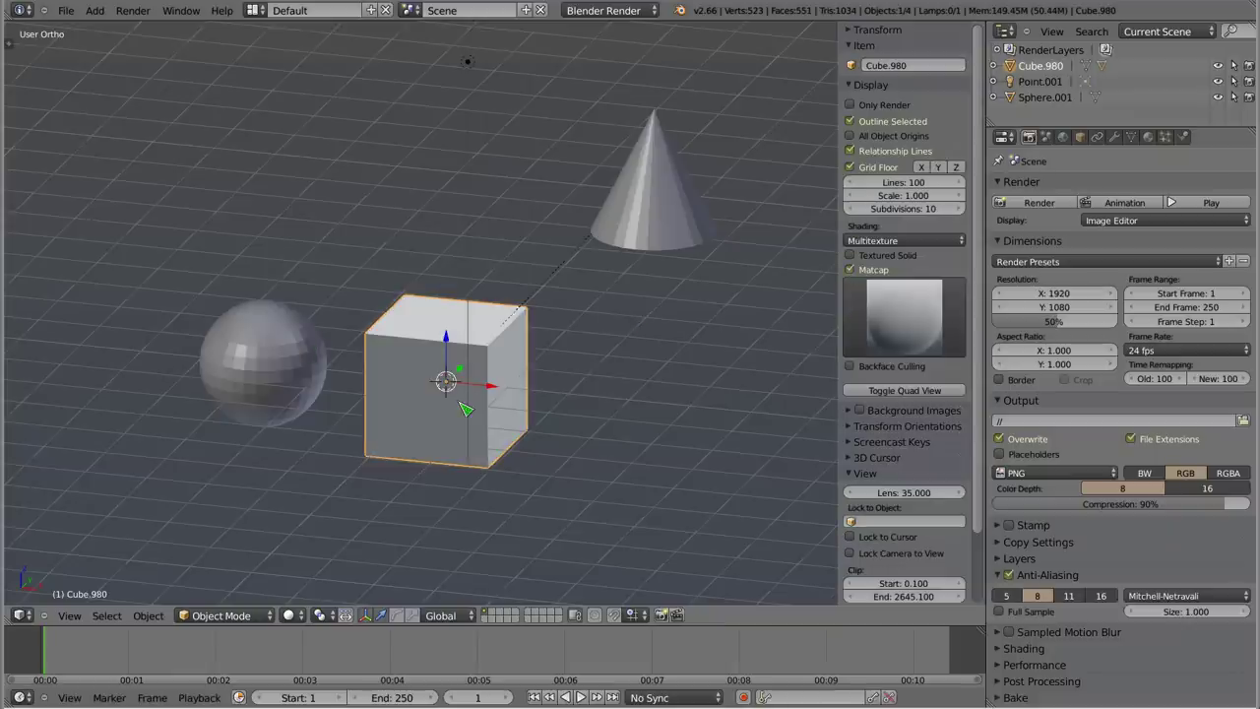
pyautogui.rightClick(284, 362)
pyautogui.moveTo(277, 417)
pyautogui.mouseDown(button='middle')
pyautogui.moveTo(478, 417)
pyautogui.moveTo(410, 427)
pyautogui.moveTo(450, 435)
pyautogui.moveTo(391, 457)
pyautogui.mouseUp(button='middle')
pyautogui.keyDown('shift'); pyautogui.moveTo(403, 394); pyautogui.dragTo(436, 365, button='middle'); pyautogui.keyUp('shift')
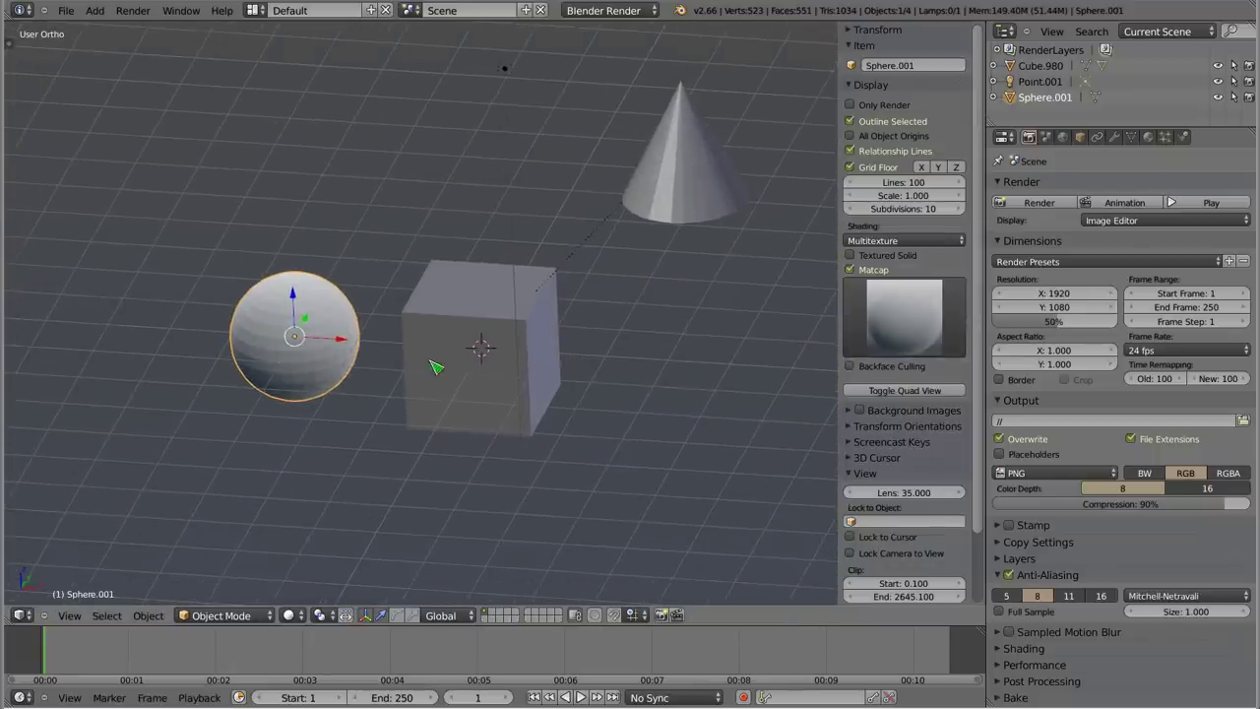
pyautogui.scroll(-1, 416, 360)
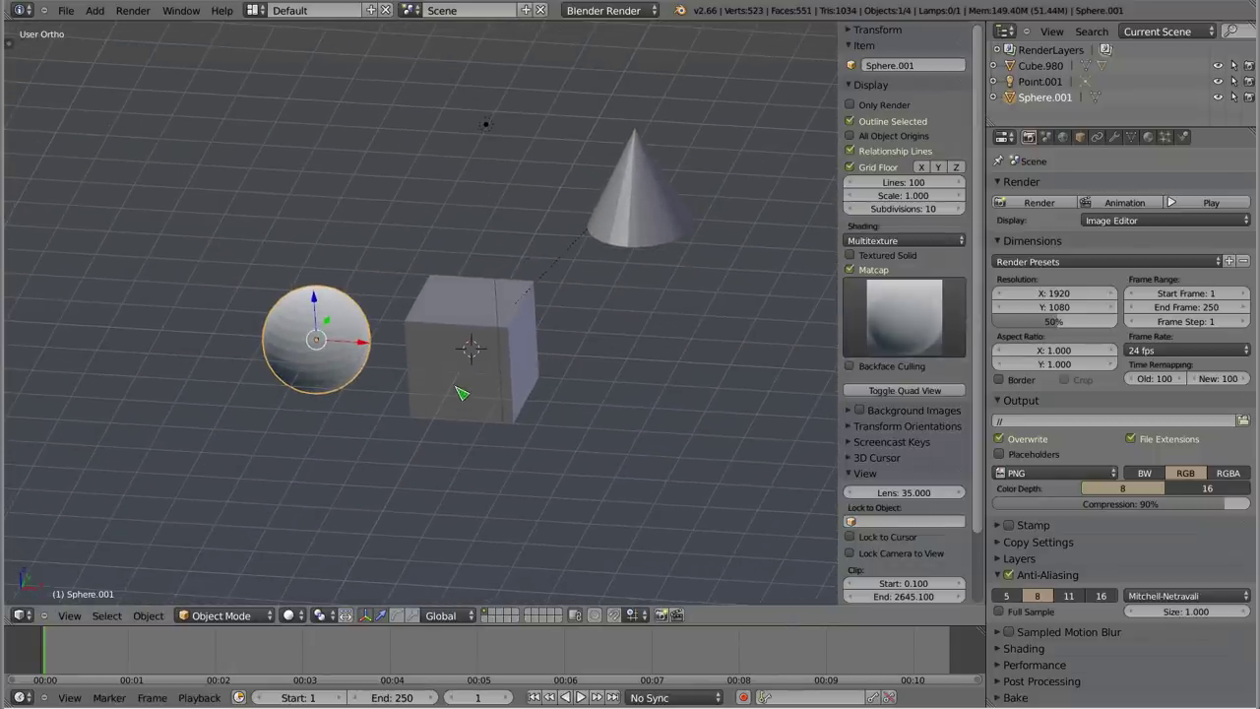
pyautogui.click(852, 271)
# Step: Aim the first solid light from above in User Preferences' System settings
pyautogui.hotkey('ctrl', 'alt', 'u')
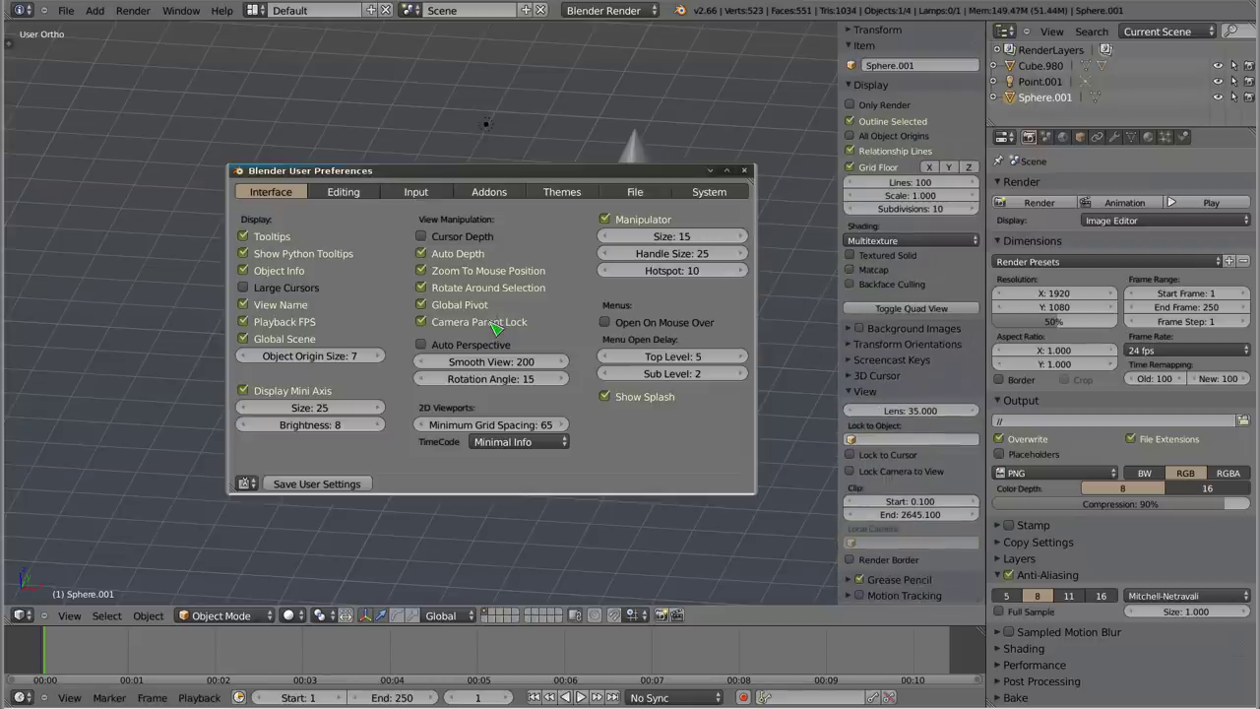
pyautogui.moveTo(754, 492); pyautogui.dragTo(842, 561)
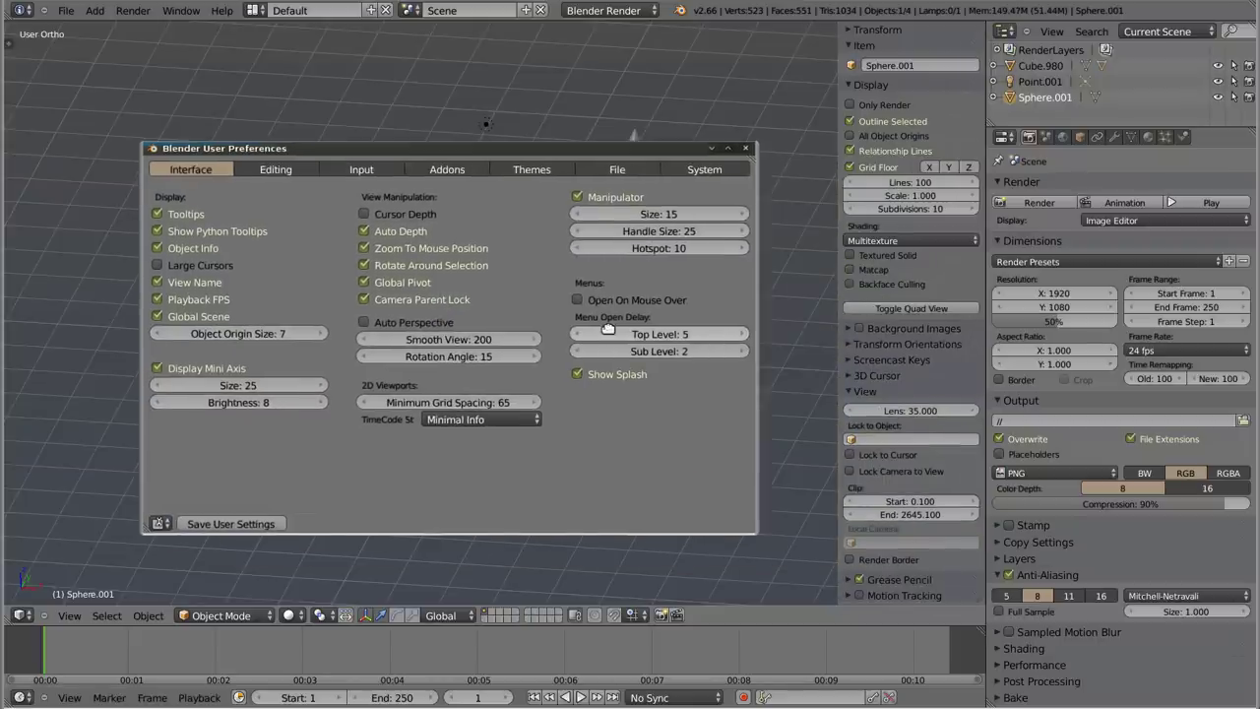
pyautogui.click(716, 174)
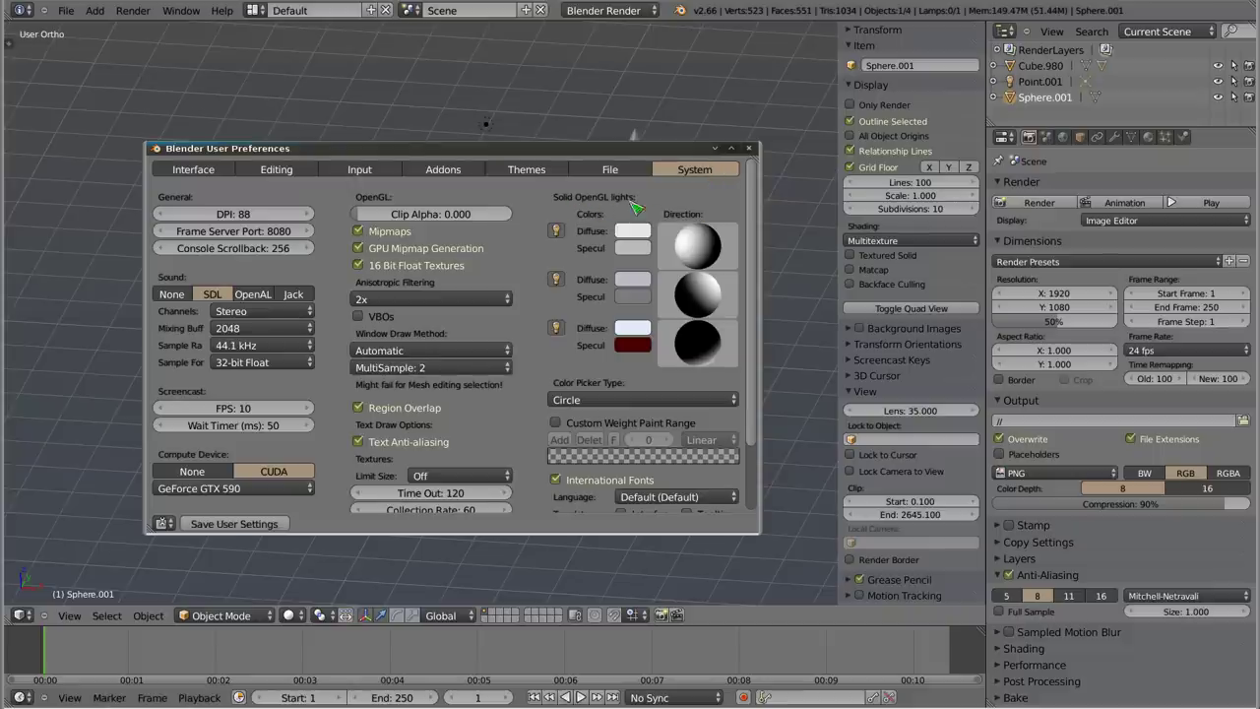
pyautogui.moveTo(694, 241)
pyautogui.mouseDown()
pyautogui.moveTo(704, 254)
pyautogui.moveTo(655, 157)
pyautogui.moveTo(446, 172)
pyautogui.mouseUp()
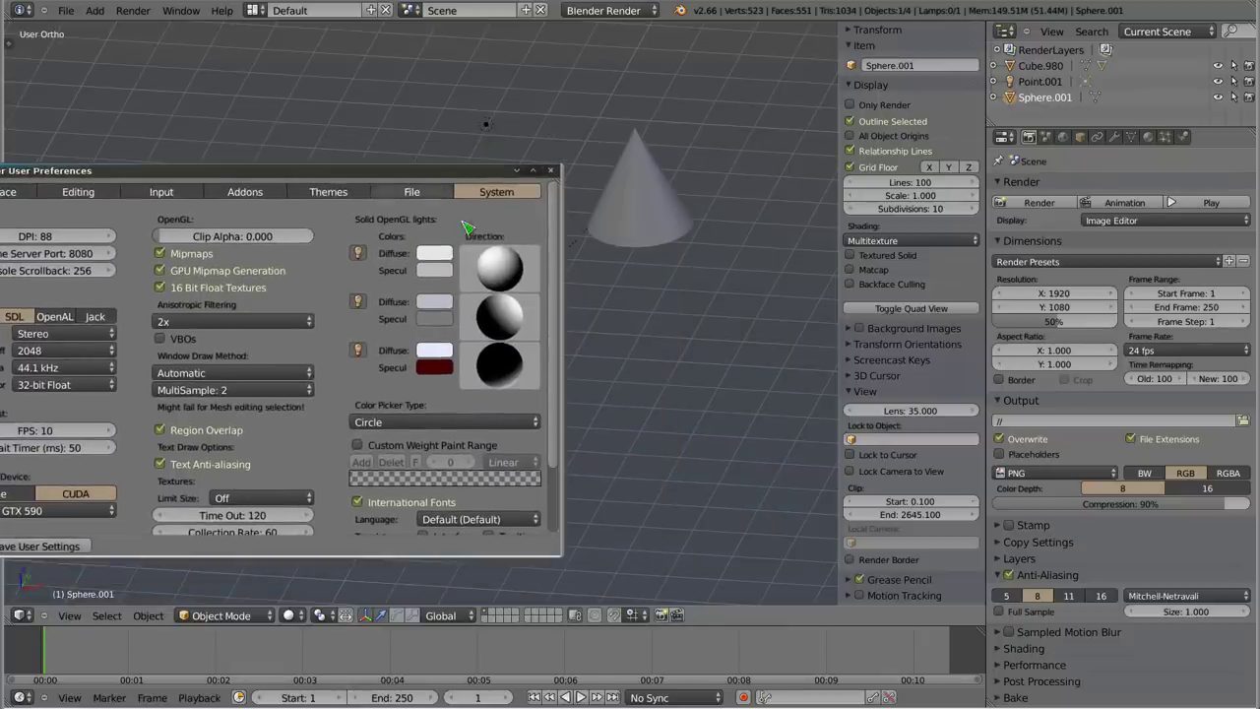
pyautogui.moveTo(521, 277)
pyautogui.mouseDown()
pyautogui.moveTo(547, 285)
pyautogui.moveTo(494, 266)
pyautogui.mouseUp()
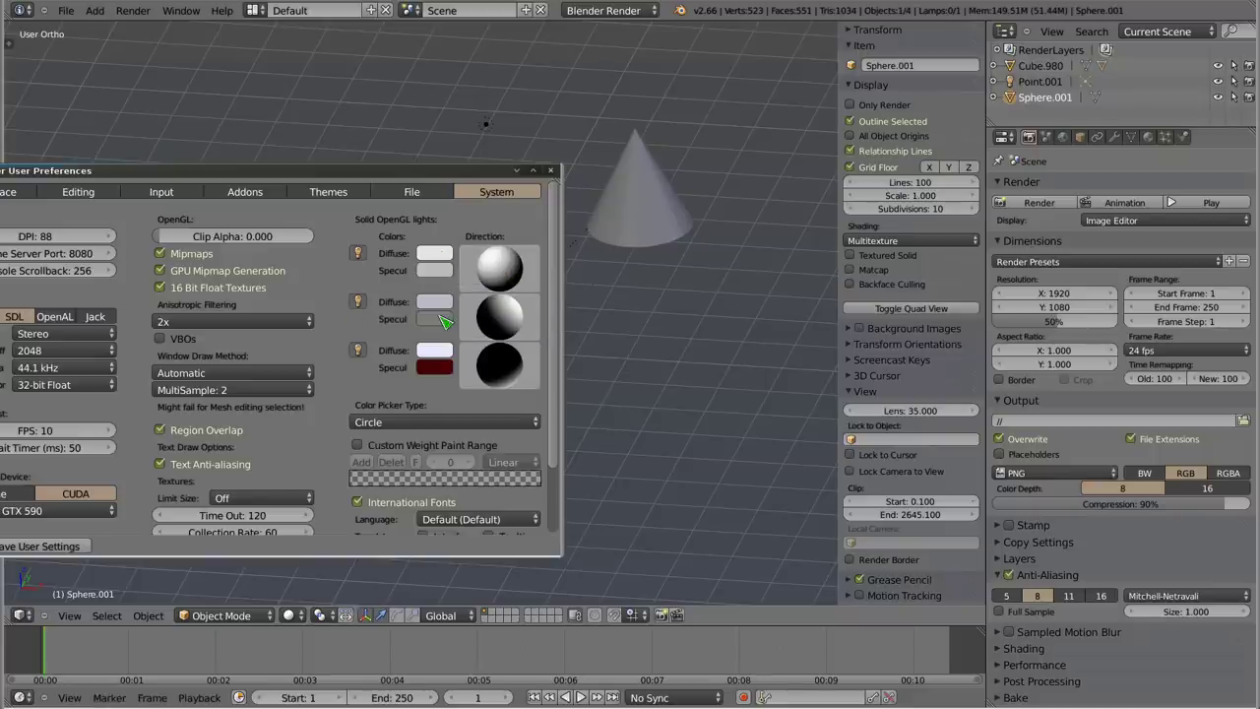
# Step: Close User Preferences, turn Matcap on and open the matcap selection grid
pyautogui.click(551, 171)
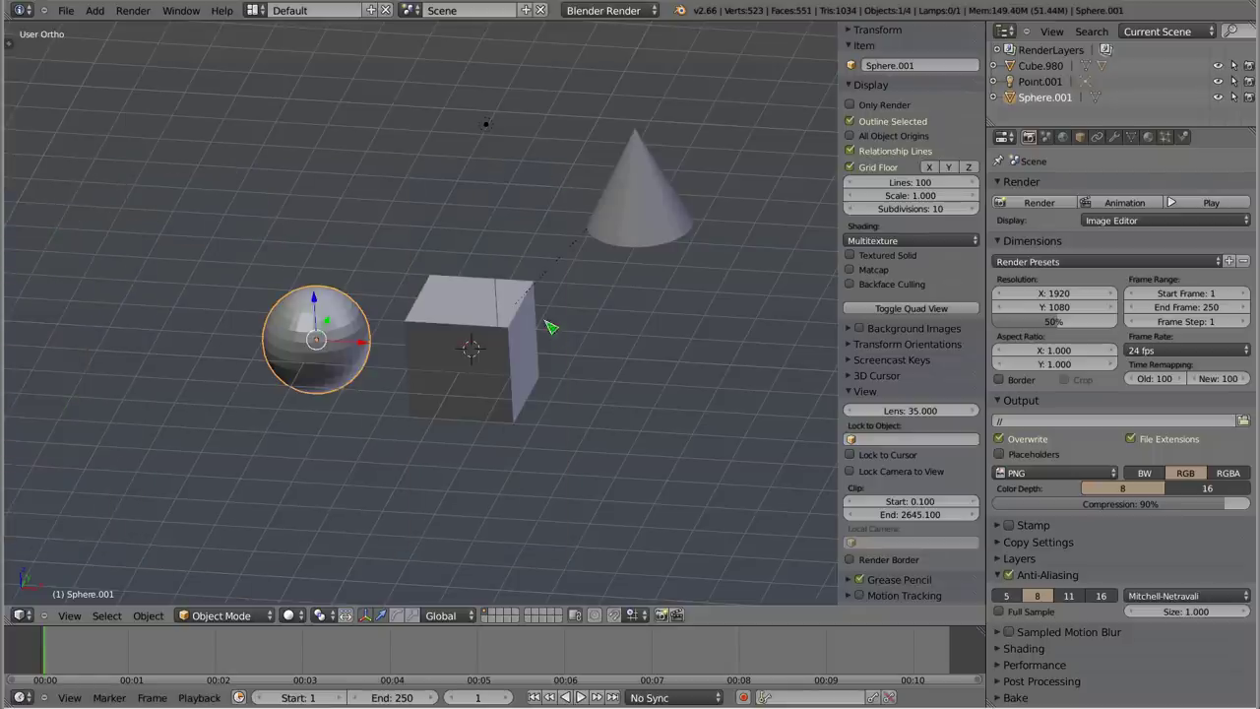
pyautogui.click(872, 272)
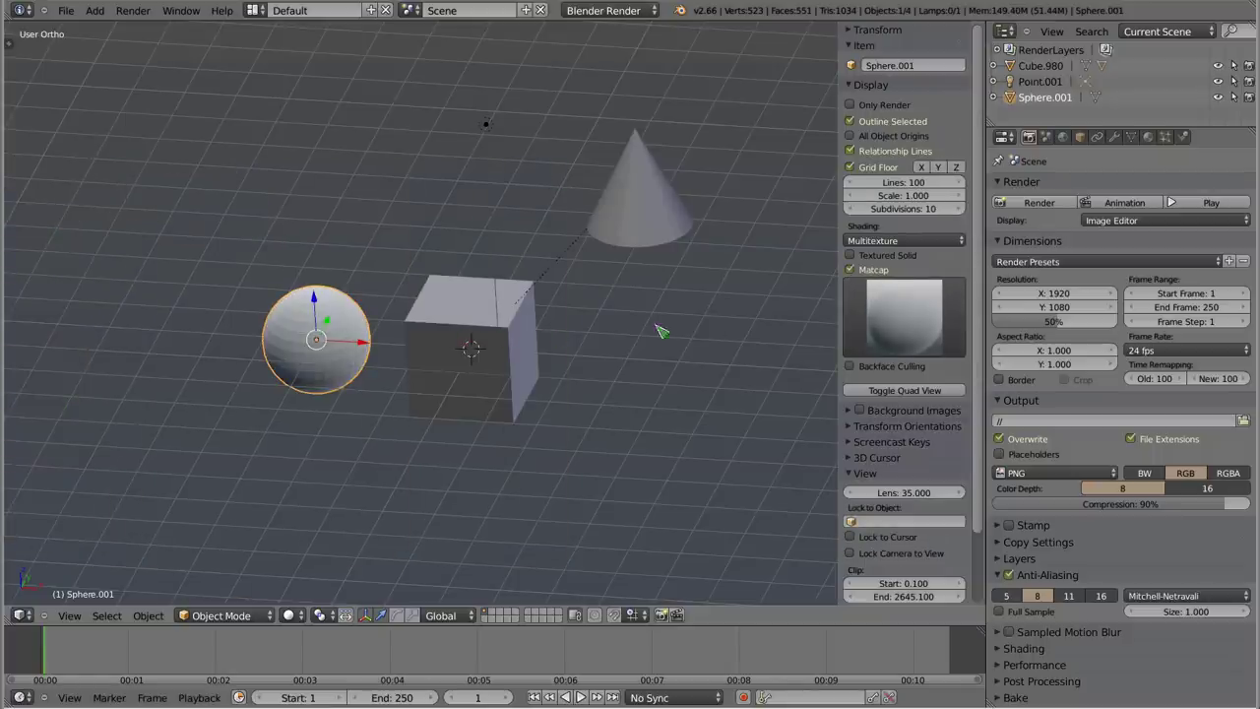
pyautogui.click(915, 322)
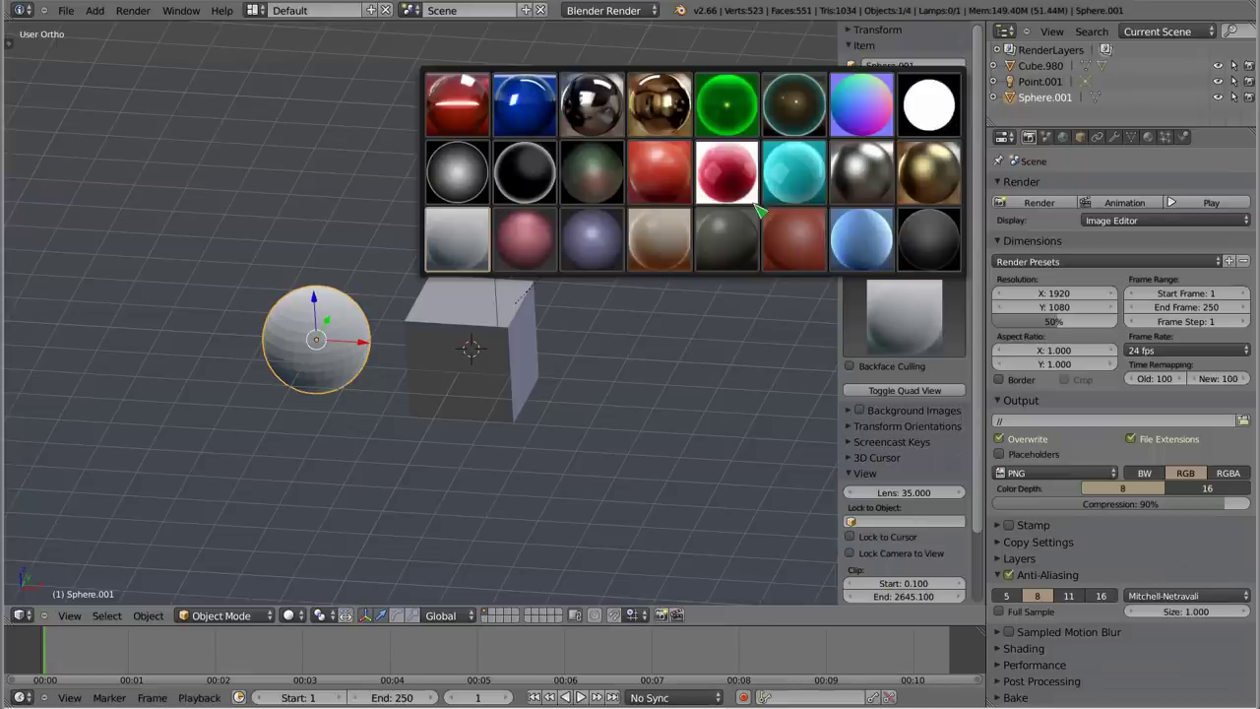
# Step: Apply the pink matcap, smooth-shade the sphere and add a level-2 Subdivision Surface
pyautogui.click(732, 178)
pyautogui.moveTo(372, 394)
pyautogui.mouseDown(button='middle')
pyautogui.moveTo(486, 354)
pyautogui.moveTo(385, 390)
pyautogui.moveTo(331, 381)
pyautogui.moveTo(332, 365)
pyautogui.moveTo(374, 391)
pyautogui.moveTo(360, 388)
pyautogui.mouseUp(button='middle')
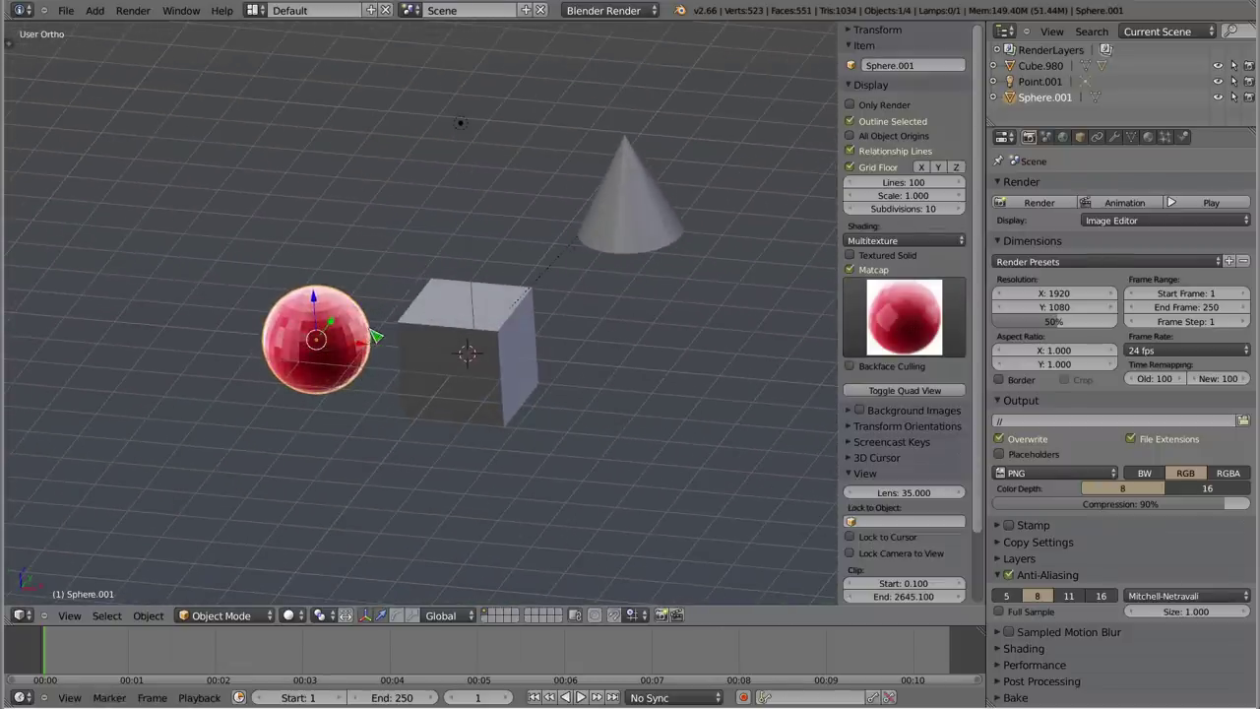
pyautogui.press('t')
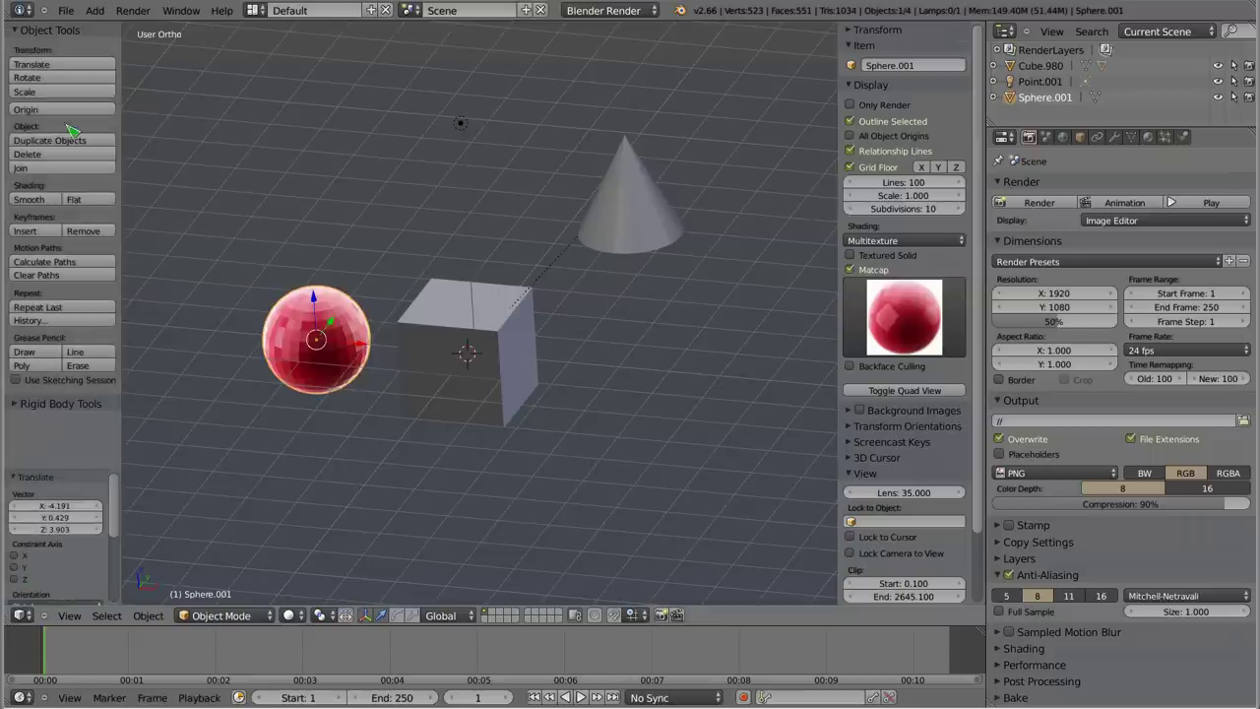
pyautogui.click(29, 200)
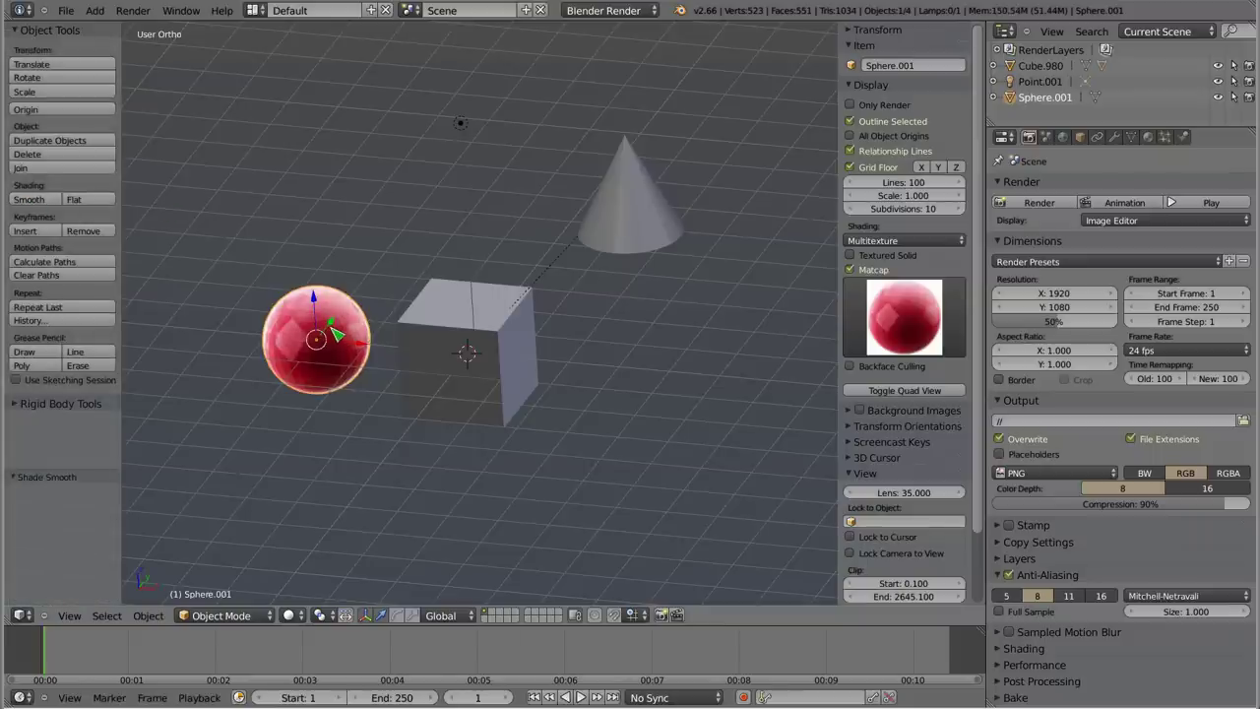
pyautogui.press('t')
pyautogui.hotkey('ctrl', '2')
pyautogui.moveTo(329, 346); pyautogui.dragTo(331, 344, button='middle')
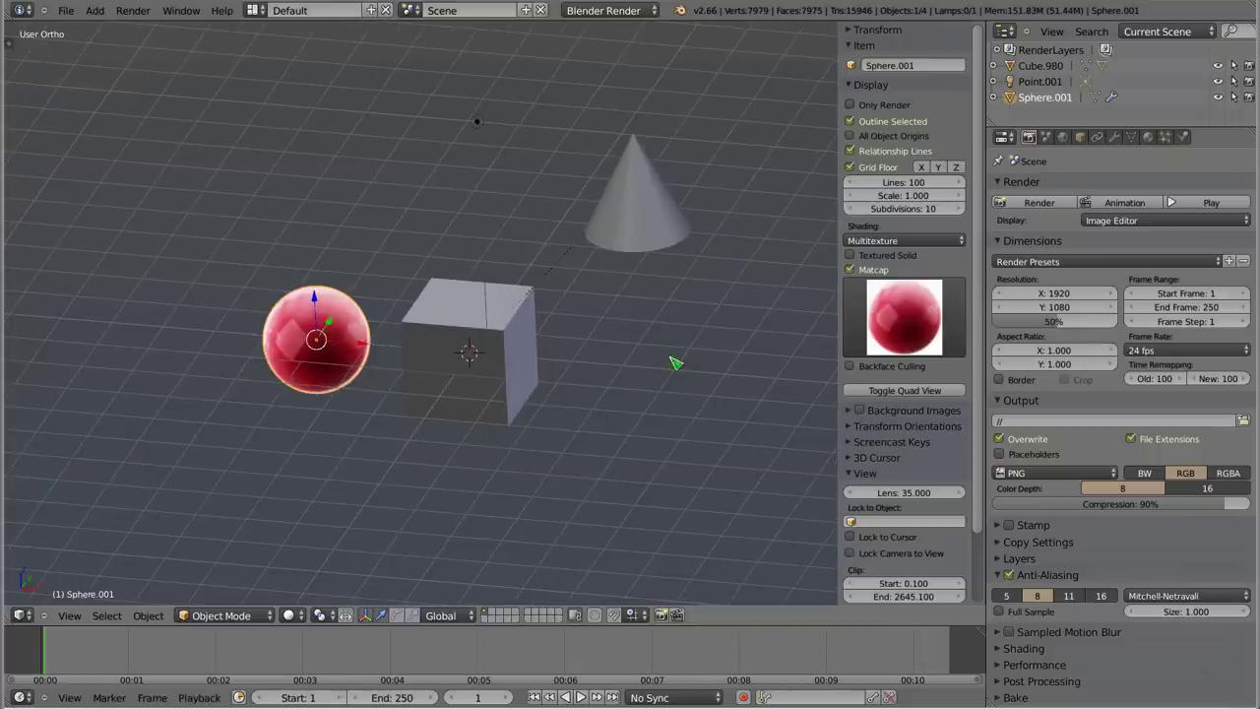
# Step: Apply the chrome matcap to the sphere and briefly inspect it in Edit Mode
pyautogui.click(917, 313)
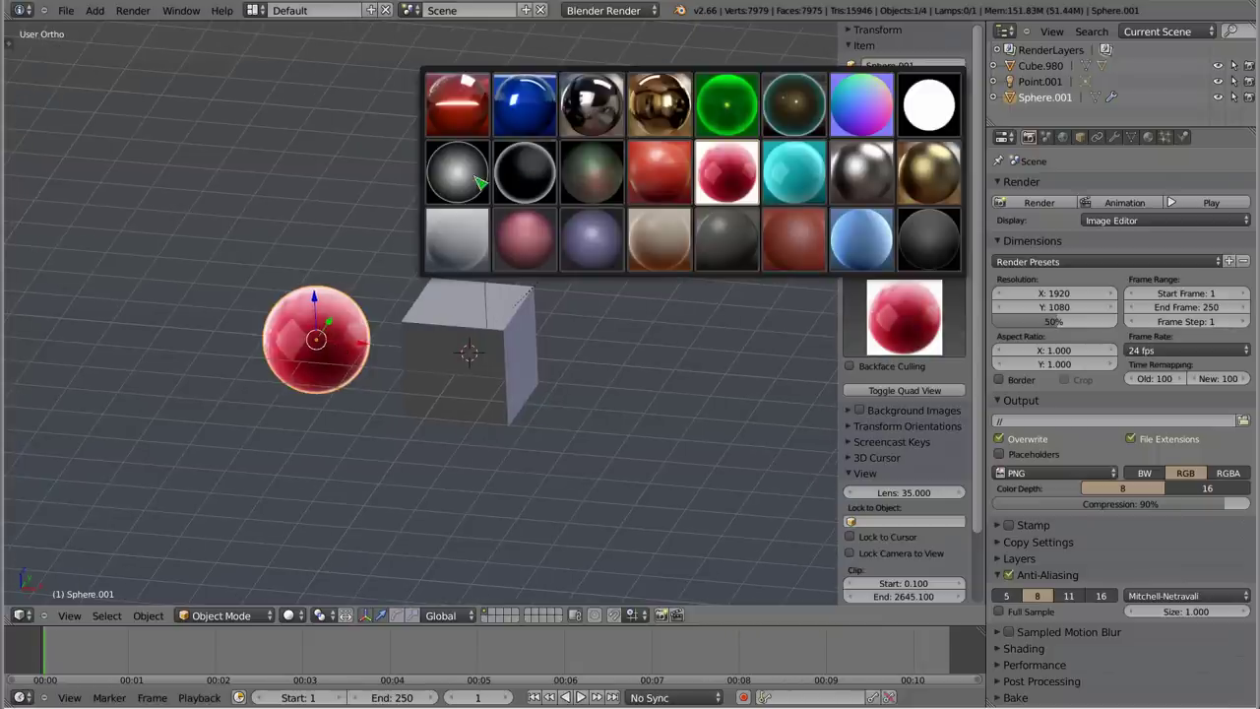
pyautogui.click(595, 113)
pyautogui.moveTo(437, 359)
pyautogui.mouseDown(button='middle')
pyautogui.moveTo(424, 356)
pyautogui.moveTo(686, 385)
pyautogui.moveTo(621, 417)
pyautogui.moveTo(466, 419)
pyautogui.moveTo(253, 368)
pyautogui.moveTo(486, 372)
pyautogui.mouseUp(button='middle')
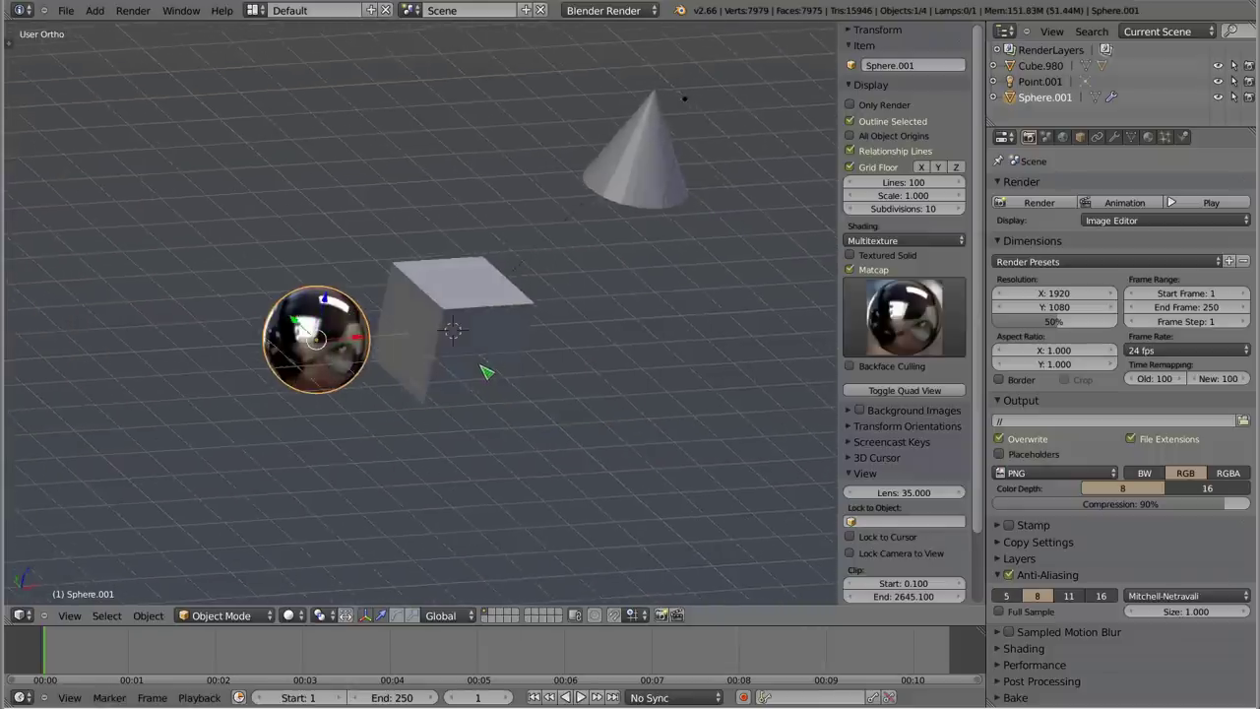
pyautogui.press('Tab')
pyautogui.press('KP_Decimal')
pyautogui.rightClick(317, 291)
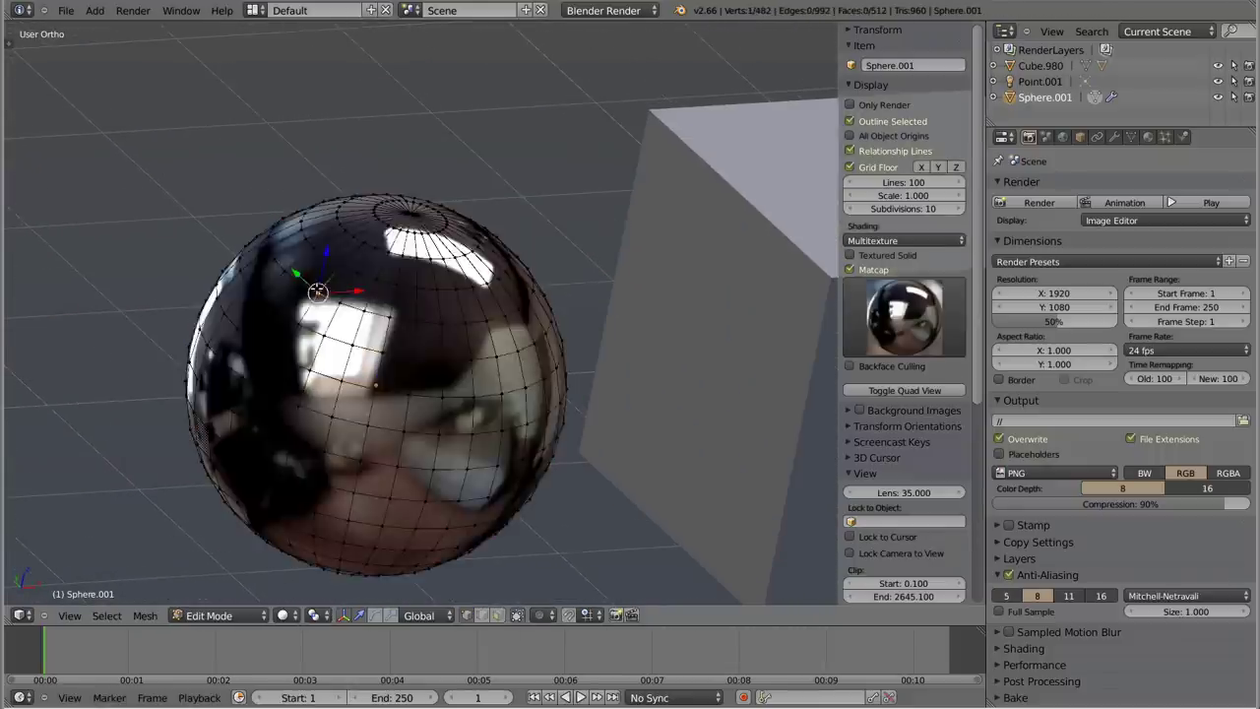
pyautogui.press('Tab')
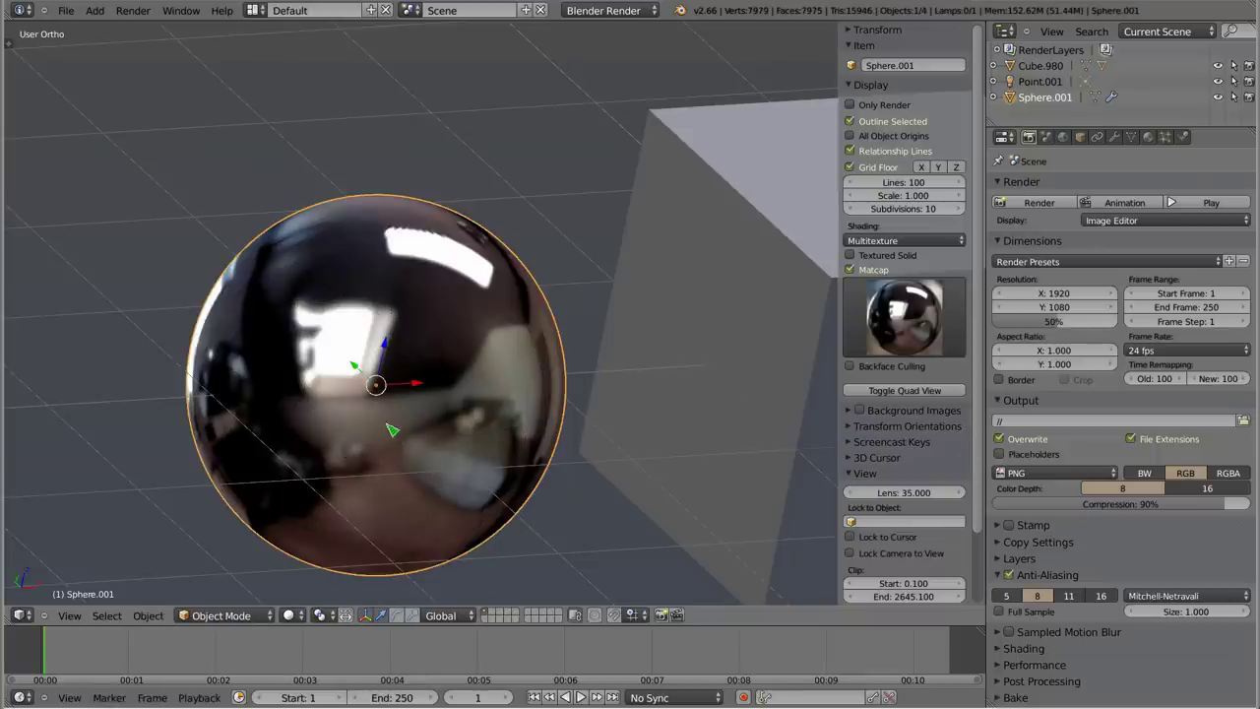
pyautogui.moveTo(443, 433)
pyautogui.mouseDown(button='middle')
pyautogui.moveTo(371, 436)
pyautogui.moveTo(422, 436)
pyautogui.moveTo(581, 483)
pyautogui.moveTo(384, 471)
pyautogui.moveTo(394, 492)
pyautogui.moveTo(514, 506)
pyautogui.moveTo(464, 423)
pyautogui.moveTo(396, 455)
pyautogui.moveTo(501, 529)
pyautogui.moveTo(483, 422)
pyautogui.moveTo(450, 394)
pyautogui.moveTo(495, 285)
pyautogui.moveTo(431, 197)
pyautogui.moveTo(293, 424)
pyautogui.moveTo(332, 444)
pyautogui.moveTo(311, 436)
pyautogui.moveTo(478, 458)
pyautogui.moveTo(388, 459)
pyautogui.moveTo(477, 269)
pyautogui.mouseUp(button='middle')
pyautogui.scroll(-3, 311, 436)
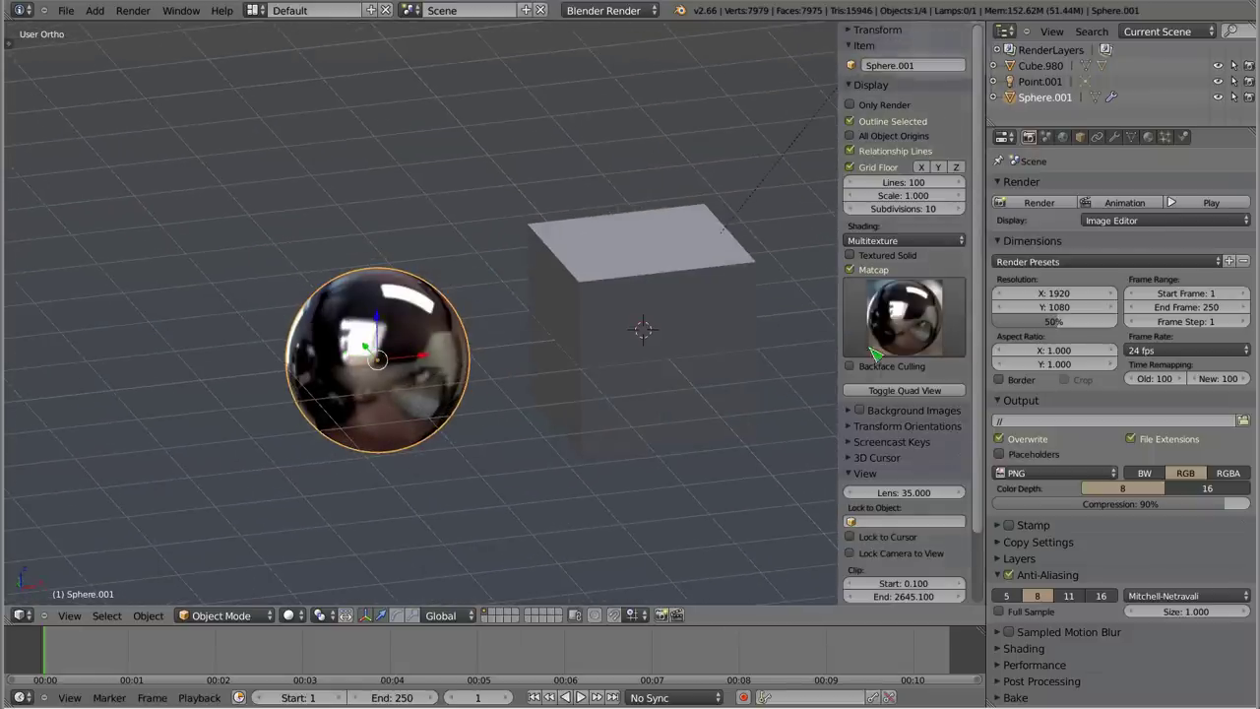
# Step: Turn Matcap off and enable Backface Culling
pyautogui.click(855, 271)
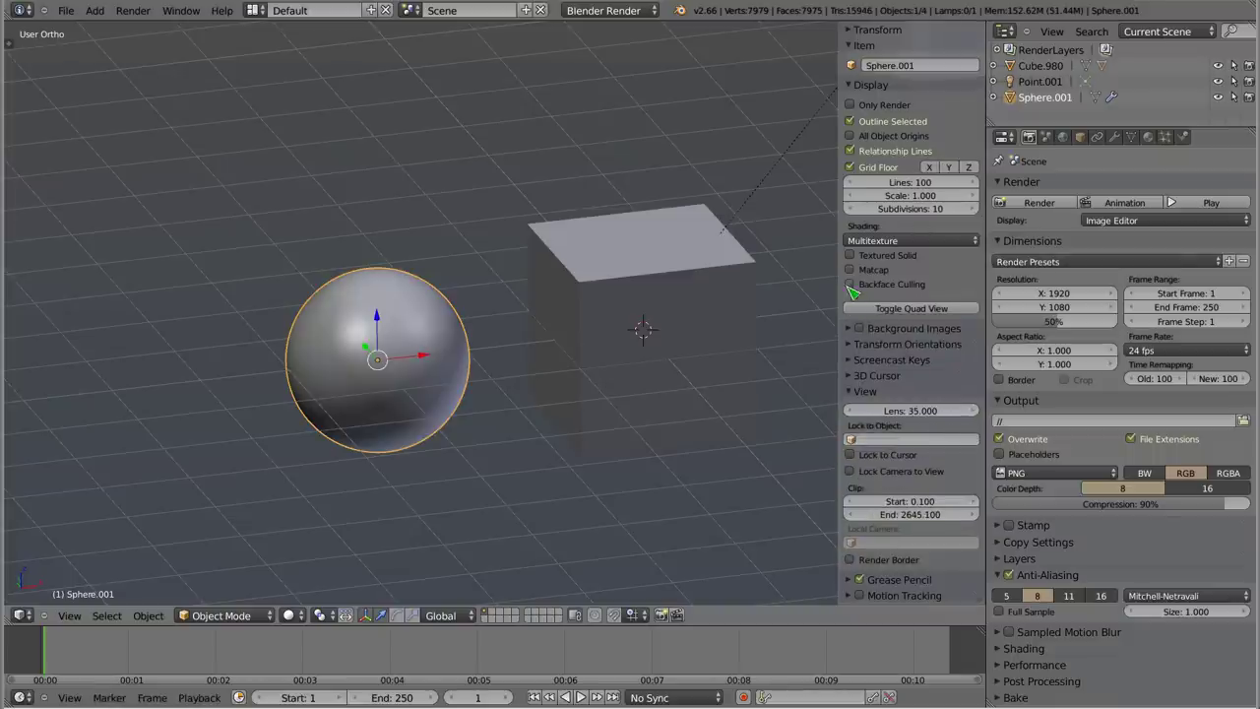
pyautogui.click(851, 285)
pyautogui.moveTo(497, 370)
pyautogui.mouseDown(button='middle')
pyautogui.moveTo(478, 403)
pyautogui.moveTo(418, 362)
pyautogui.mouseUp(button='middle')
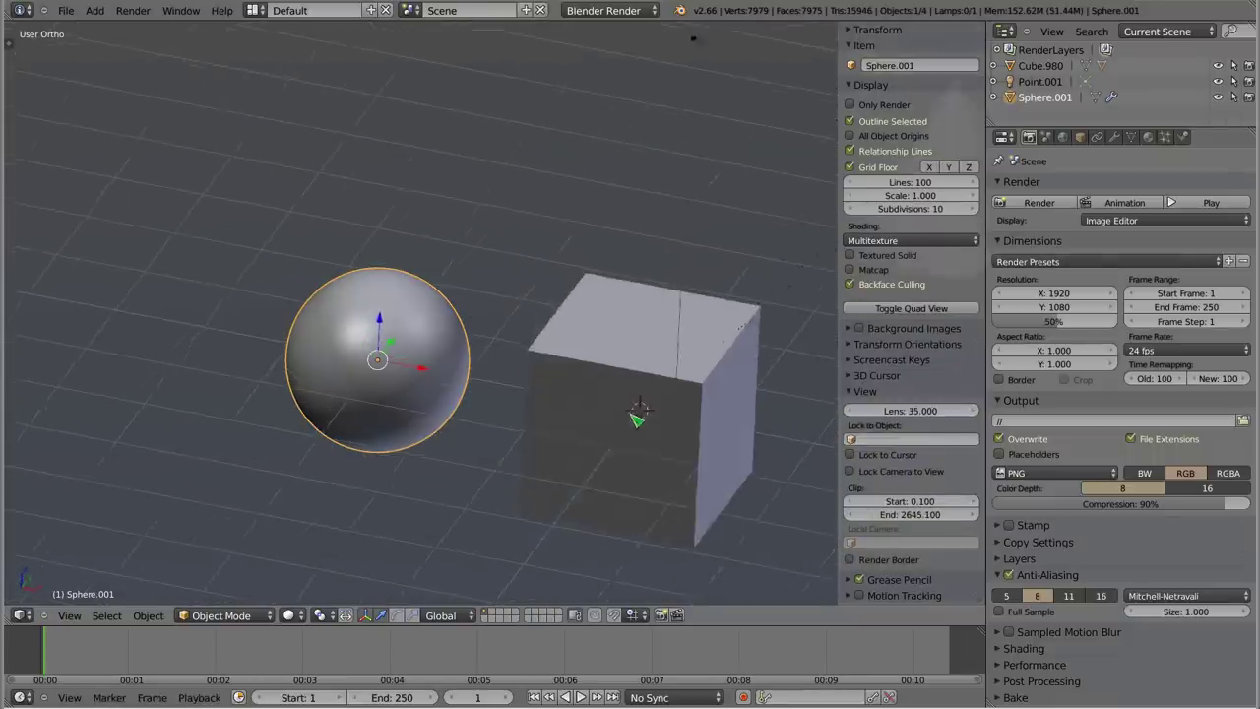
# Step: Delete the cube's top face in Edit Mode to make an open box
pyautogui.rightClick(638, 336)
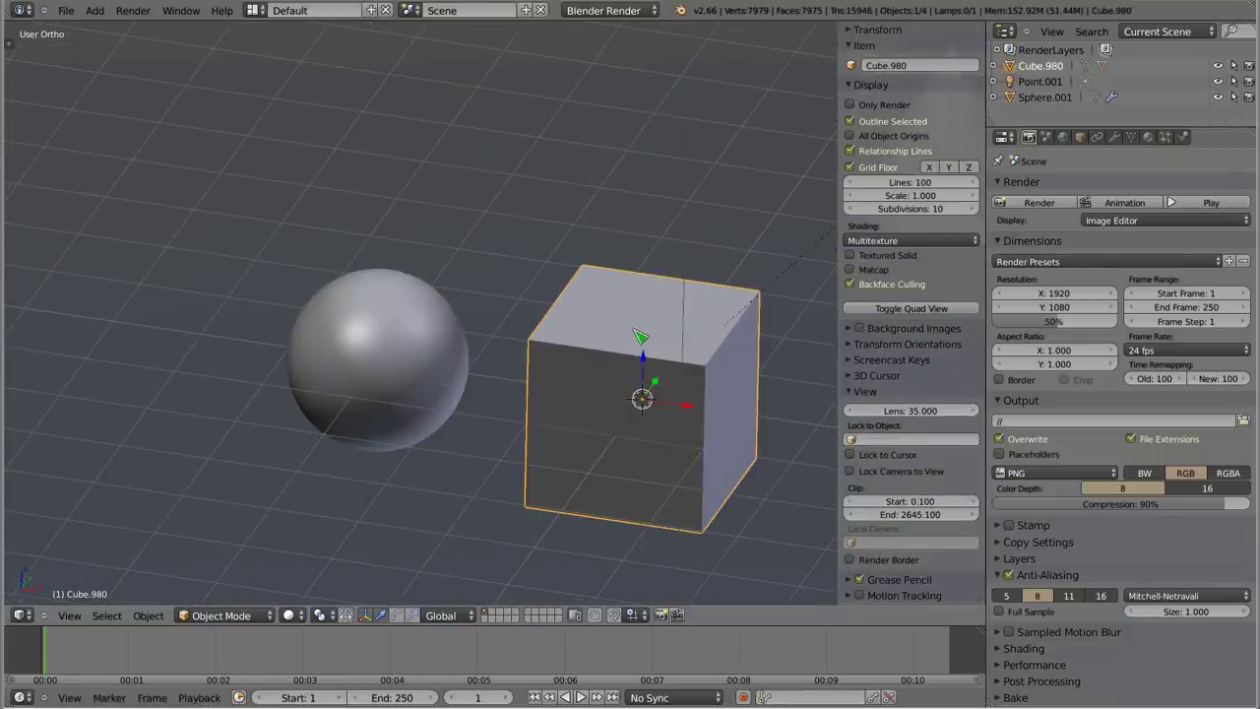
pyautogui.press('Tab')
pyautogui.press('a')
pyautogui.rightClick(591, 295)
pyautogui.press('x')
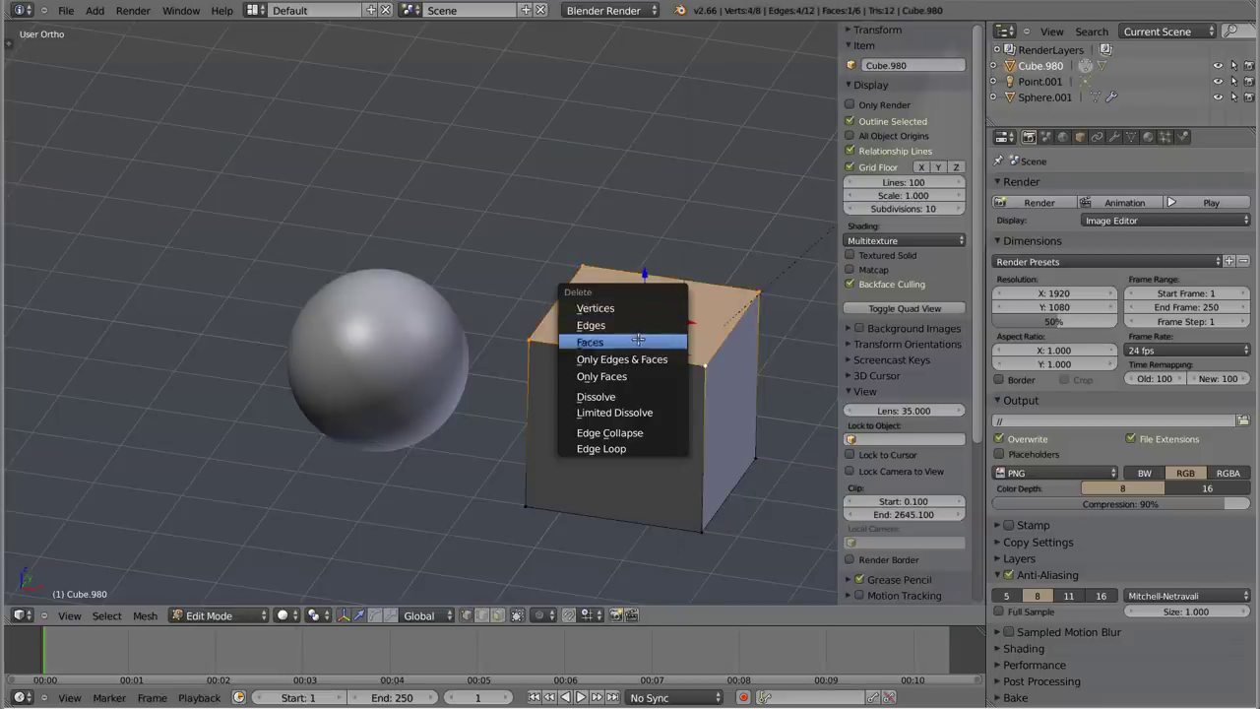
pyautogui.click(638, 340)
pyautogui.moveTo(545, 363)
pyautogui.mouseDown(button='middle')
pyautogui.moveTo(545, 331)
pyautogui.moveTo(539, 346)
pyautogui.mouseUp(button='middle')
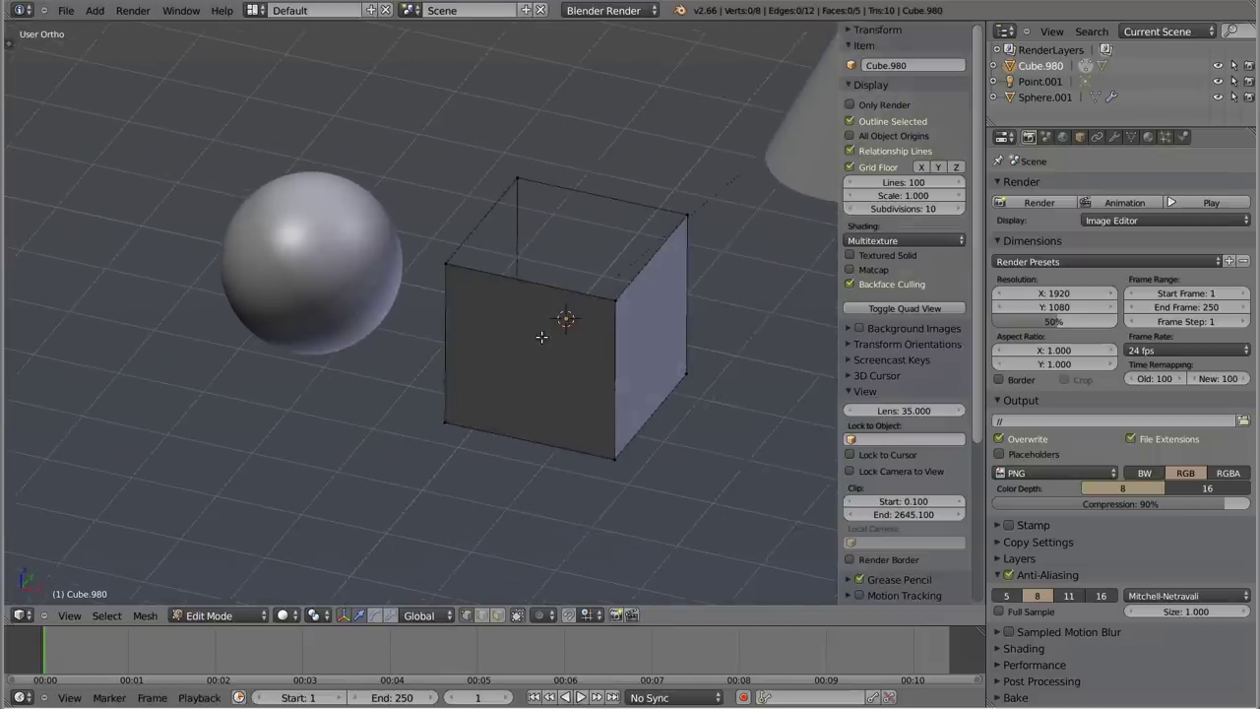
pyautogui.keyDown('shift'); pyautogui.moveTo(374, 259); pyautogui.dragTo(384, 279, button='middle'); pyautogui.keyUp('shift')
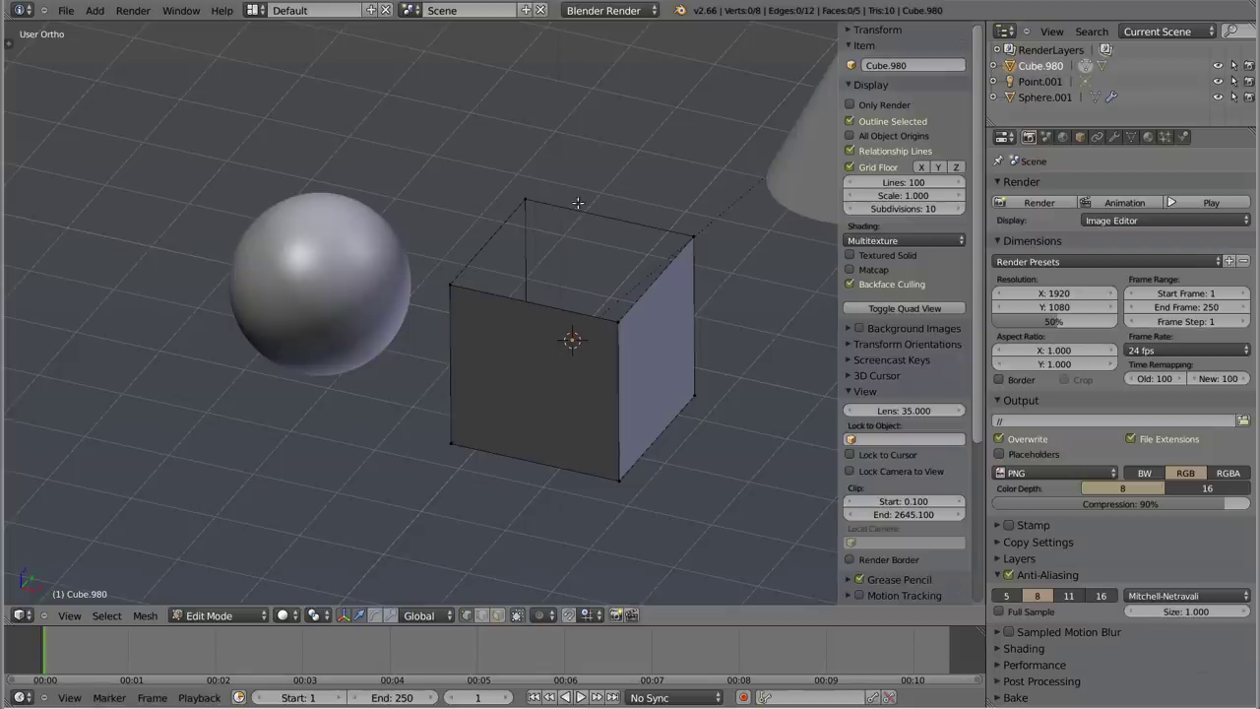
# Step: Toggle backface culling, set Normals Size to 0.40 and orbit to inspect the cube
pyautogui.click(851, 283)
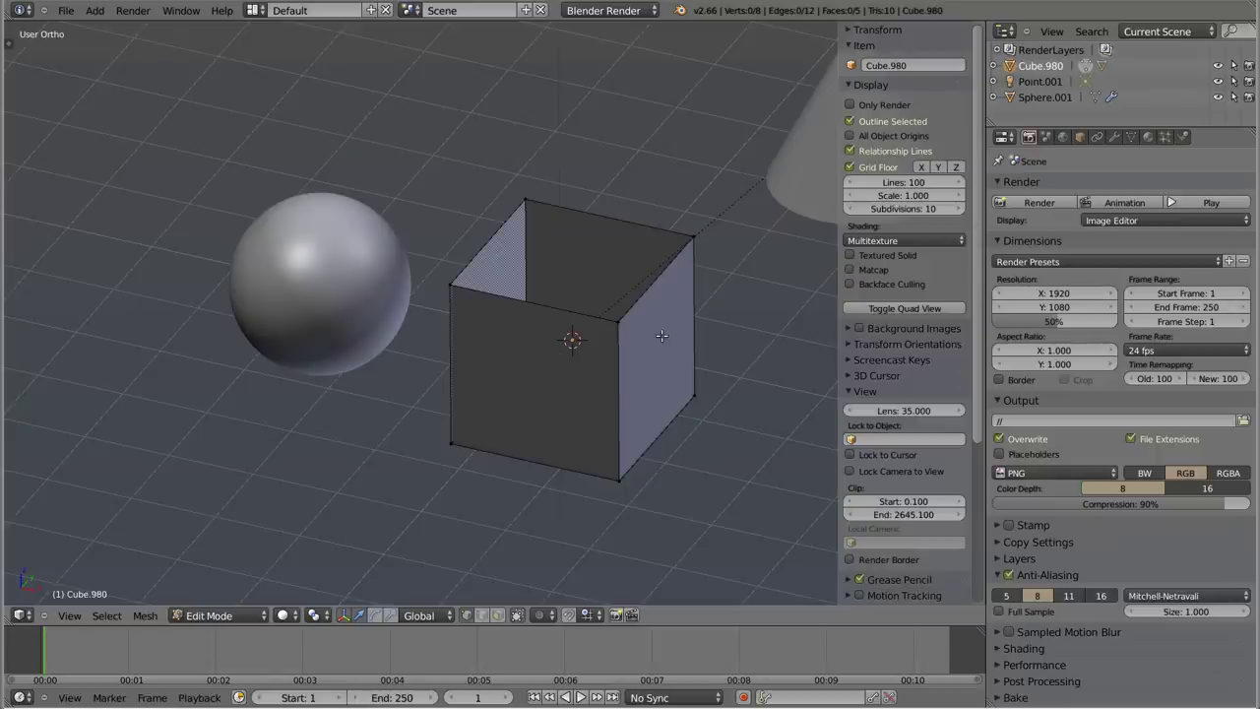
pyautogui.scroll(-2, 875, 532)
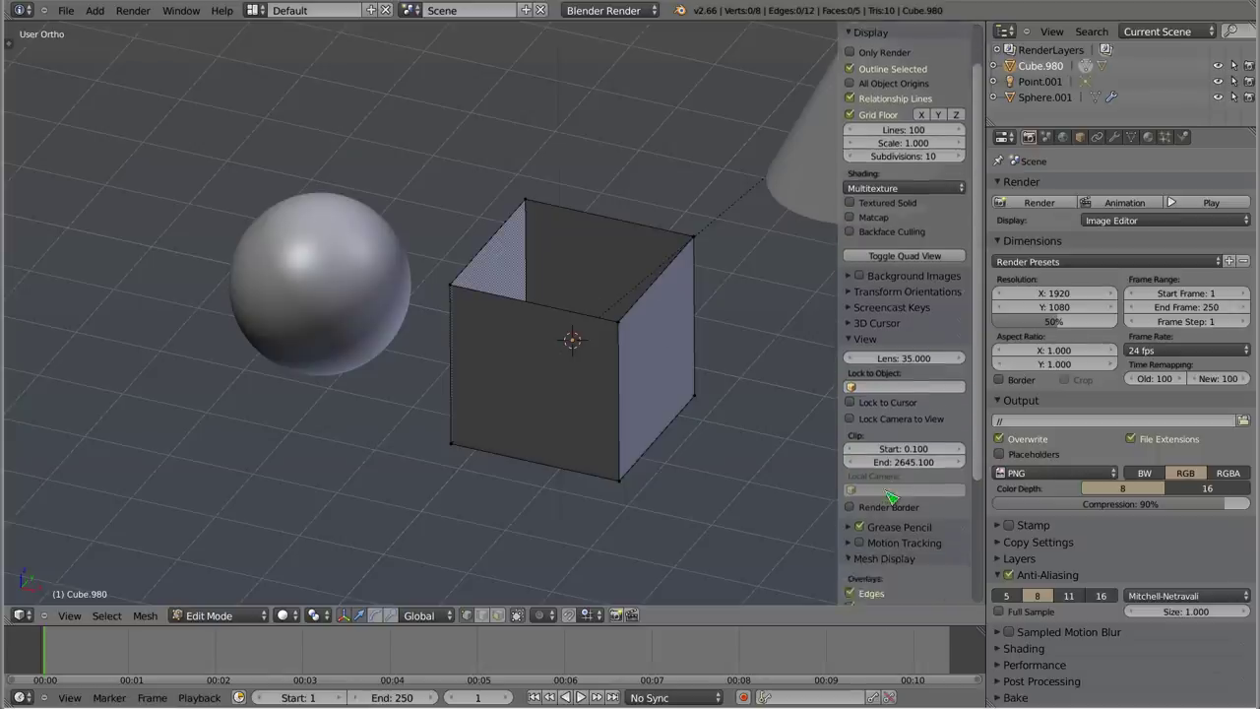
pyautogui.scroll(-2, 881, 521)
pyautogui.scroll(-2, 889, 502)
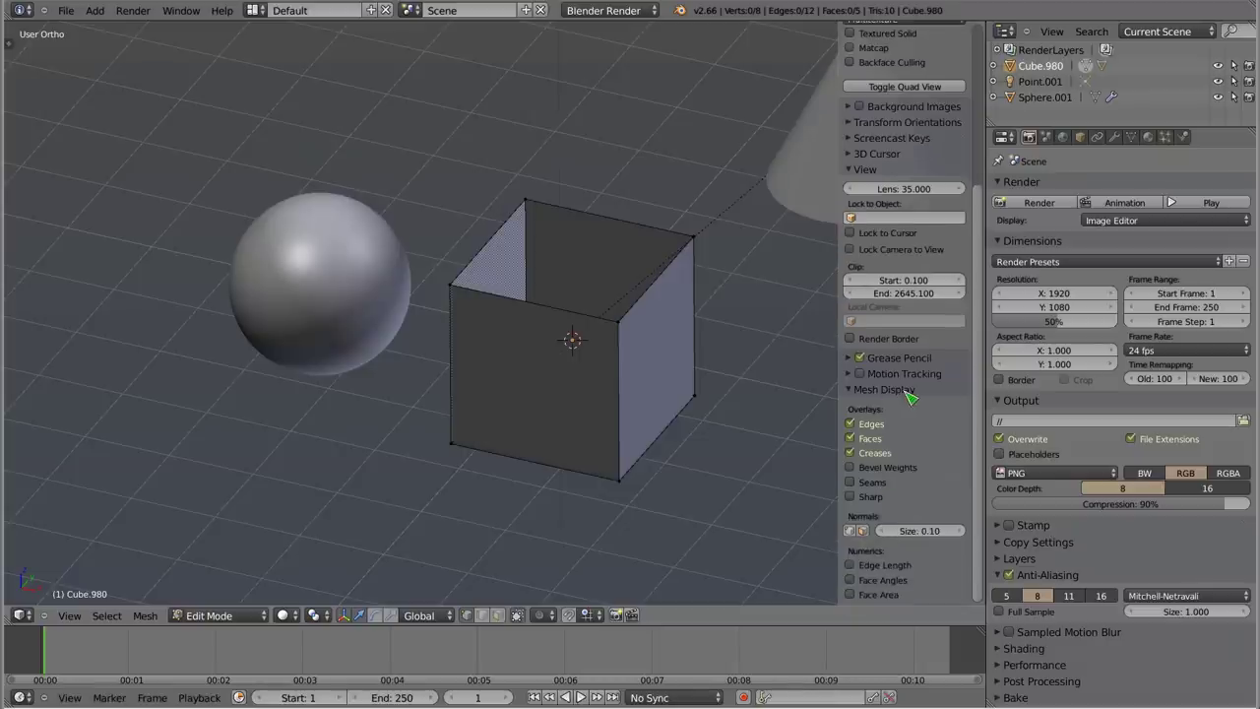
pyautogui.press('a')
pyautogui.press('a')
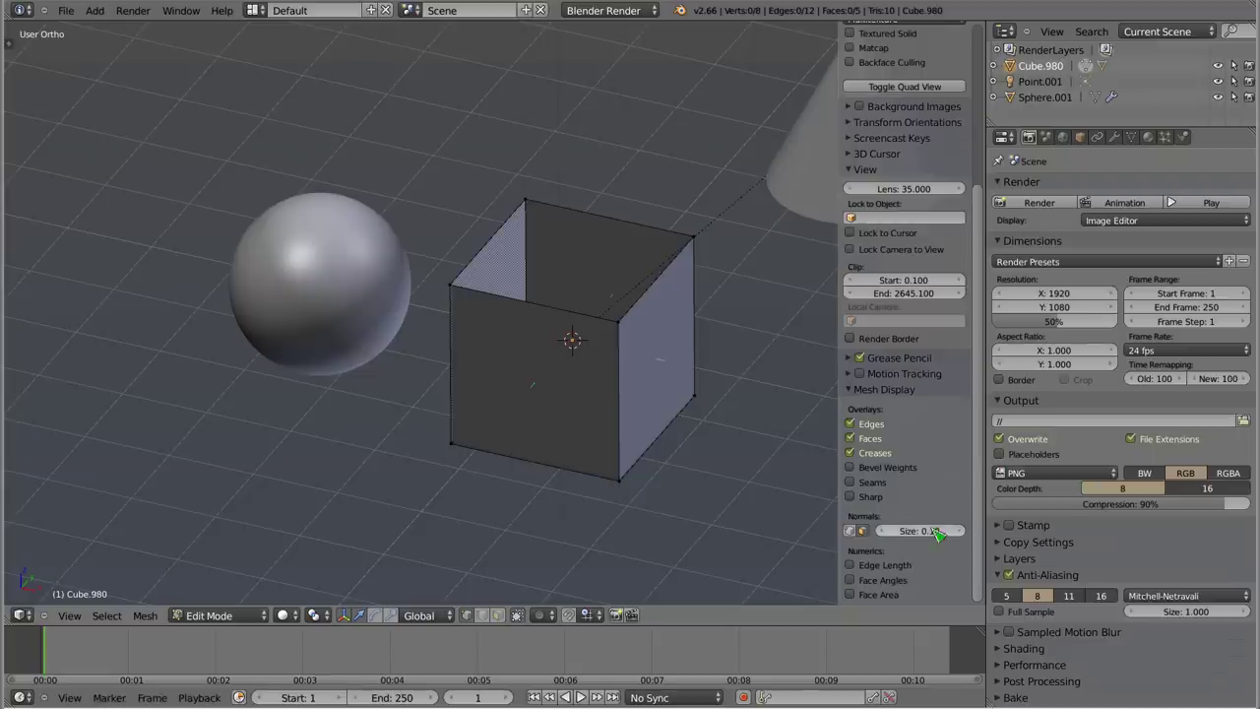
pyautogui.moveTo(920, 530); pyautogui.dragTo(974, 531)
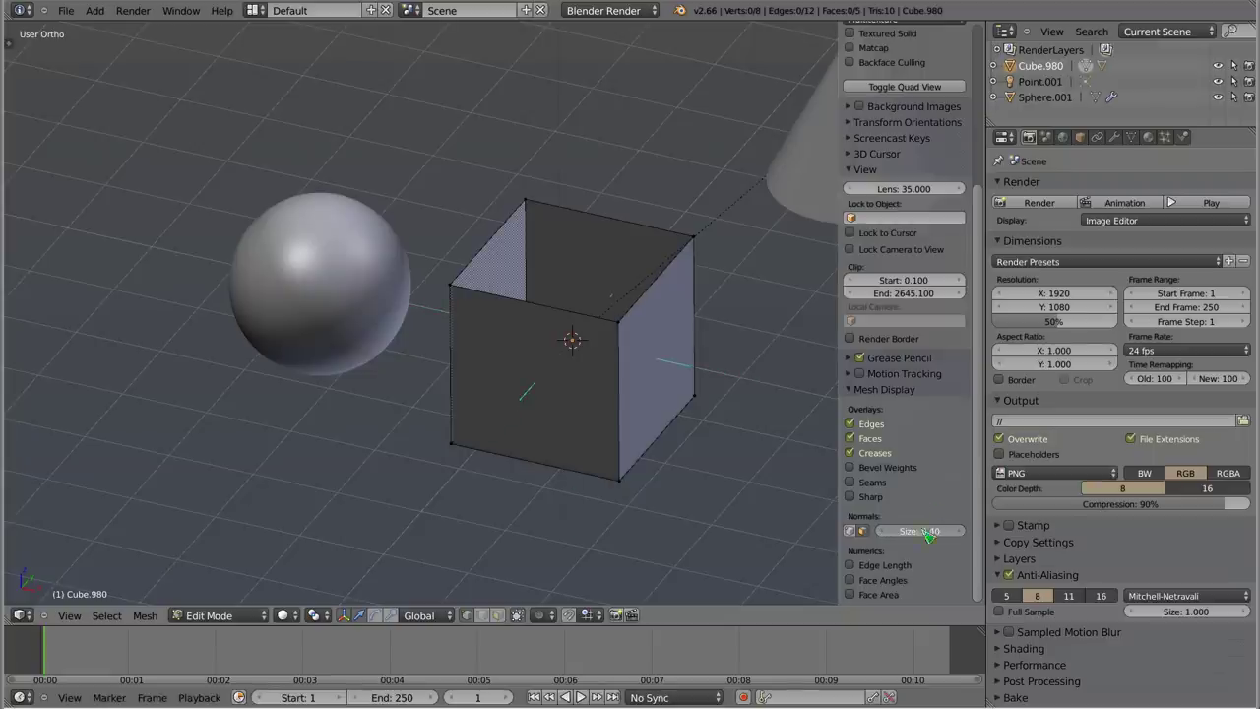
pyautogui.moveTo(526, 436)
pyautogui.mouseDown(button='middle')
pyautogui.moveTo(483, 408)
pyautogui.moveTo(503, 417)
pyautogui.mouseUp(button='middle')
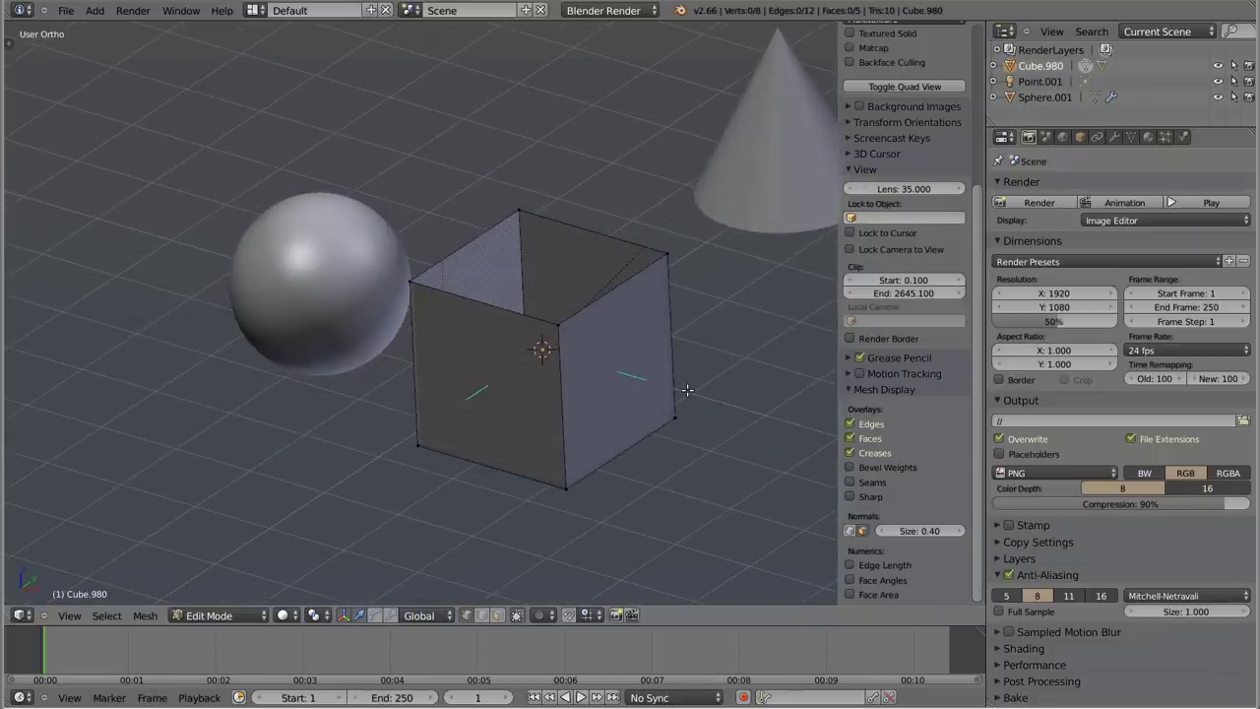
pyautogui.moveTo(594, 304)
pyautogui.mouseDown(button='middle')
pyautogui.moveTo(368, 127)
pyautogui.moveTo(527, 453)
pyautogui.mouseUp(button='middle')
pyautogui.moveTo(487, 401); pyautogui.dragTo(627, 360, button='middle')
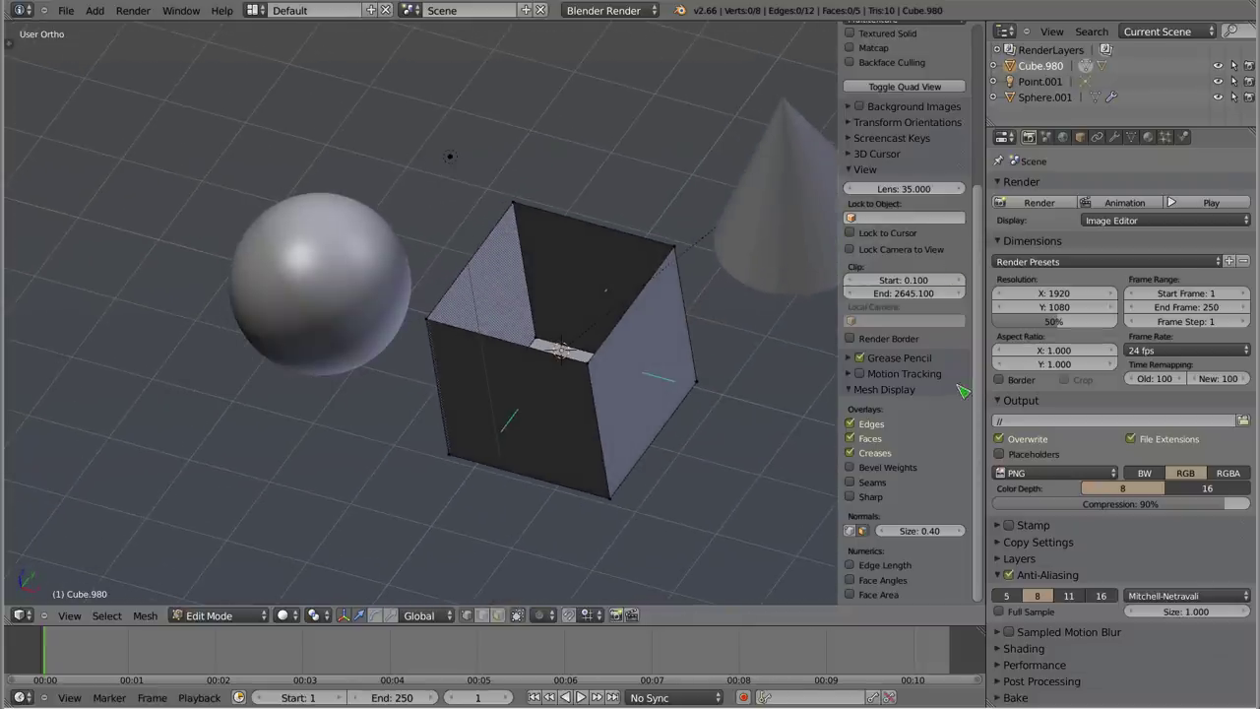
pyautogui.scroll(2, 891, 201)
# Step: Turn backface culling back on and orbit and zoom around the open cube
pyautogui.click(862, 143)
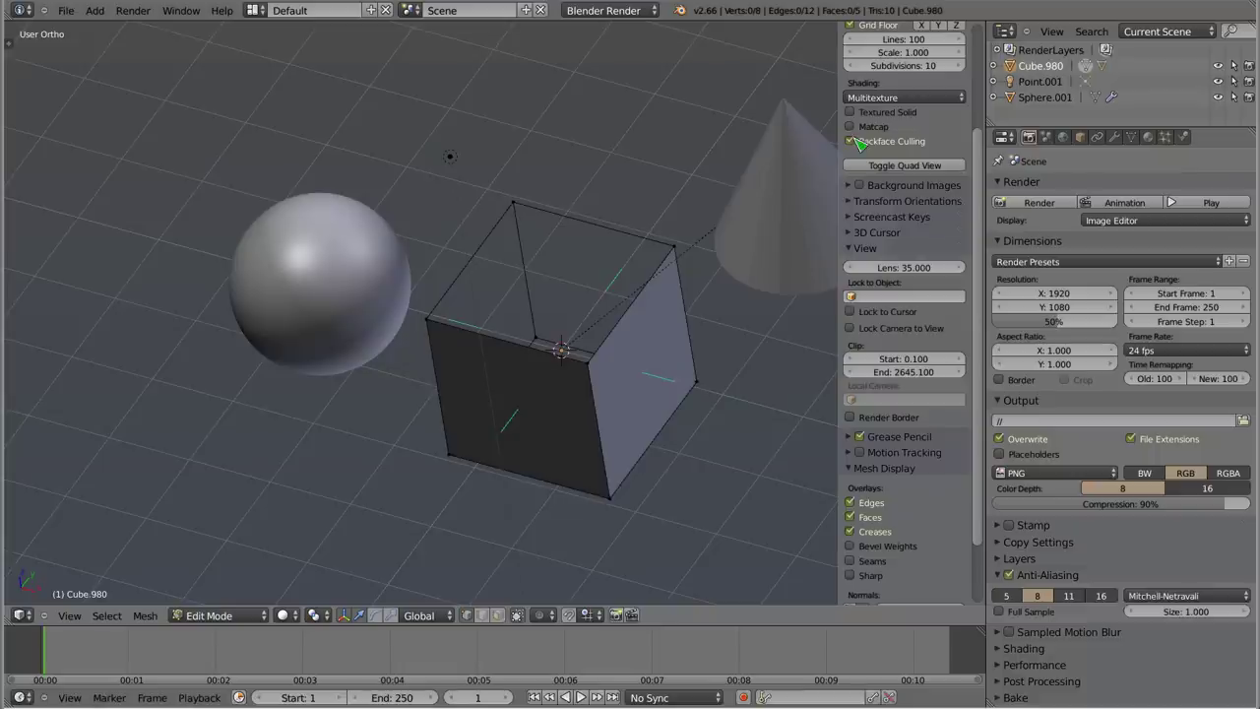
pyautogui.scroll(-2, 504, 303)
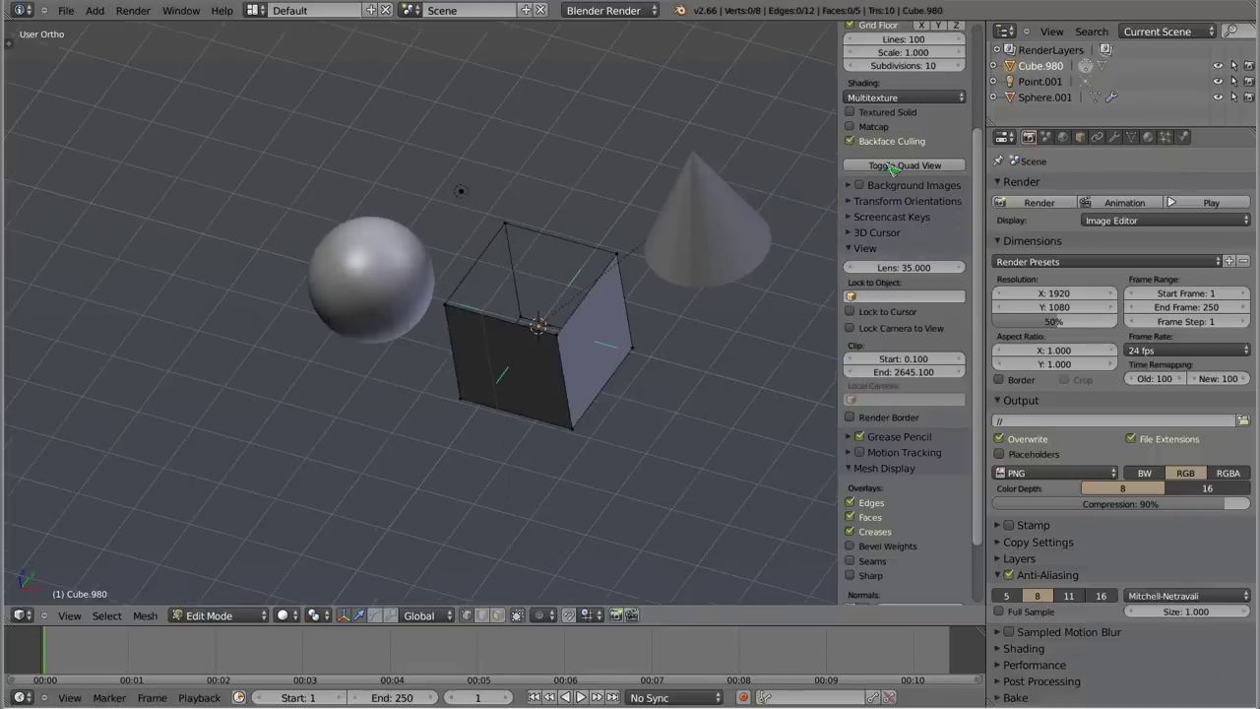
pyautogui.moveTo(455, 321)
pyautogui.mouseDown(button='middle')
pyautogui.moveTo(423, 291)
pyautogui.moveTo(476, 328)
pyautogui.mouseUp(button='middle')
pyautogui.scroll(-2, 421, 289)
pyautogui.scroll(-2, 421, 289)
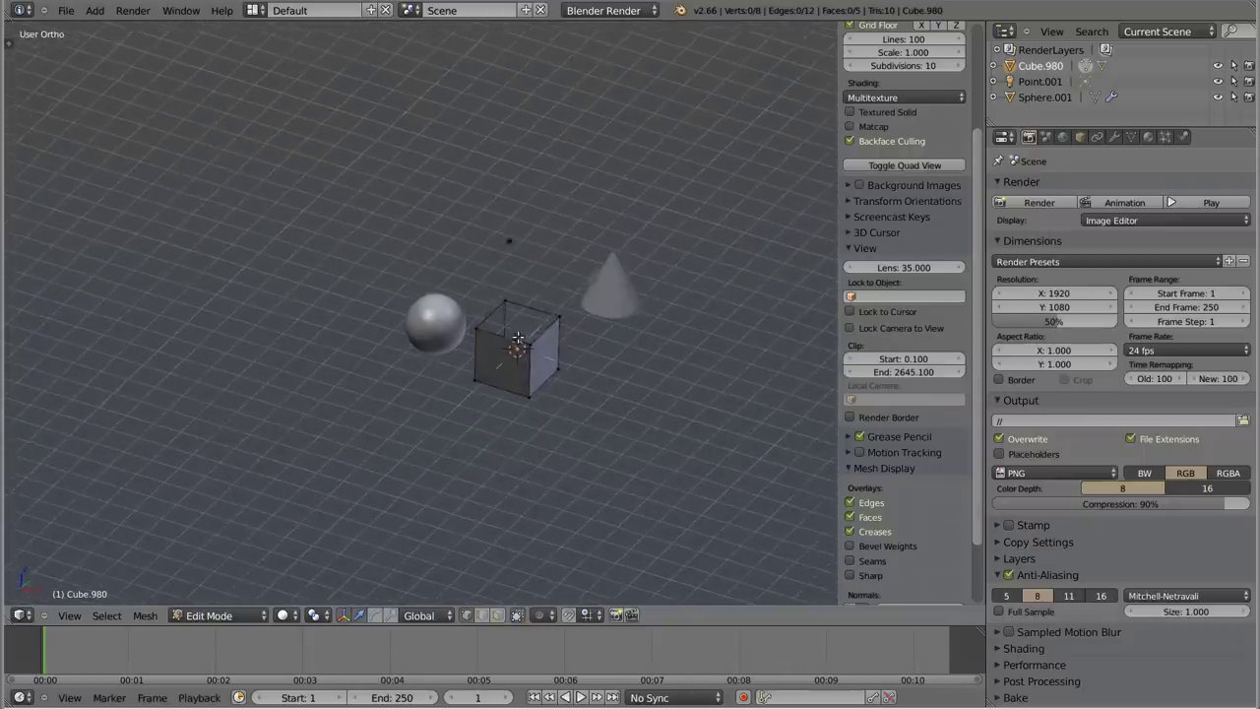
pyautogui.scroll(4, 490, 315)
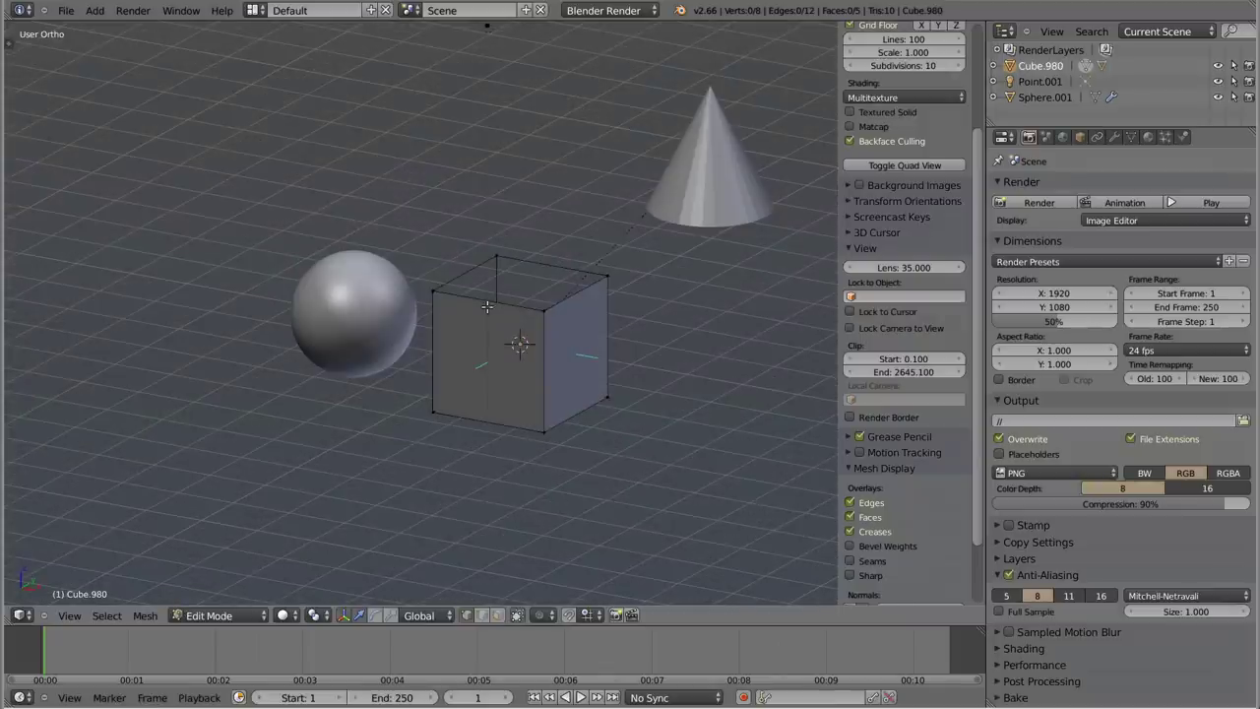
pyautogui.moveTo(487, 307); pyautogui.dragTo(443, 407, button='middle')
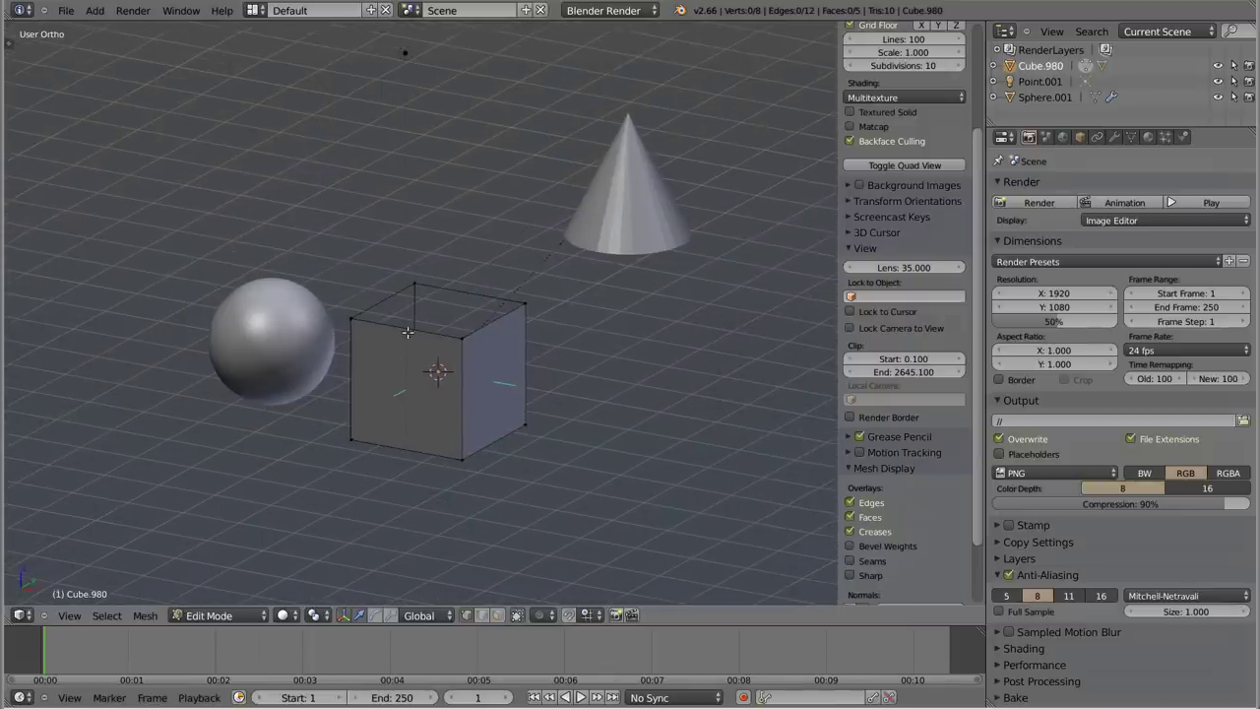
# Step: Turn backface culling off and return the cube to Object Mode
pyautogui.click(916, 140)
pyautogui.scroll(4, 901, 197)
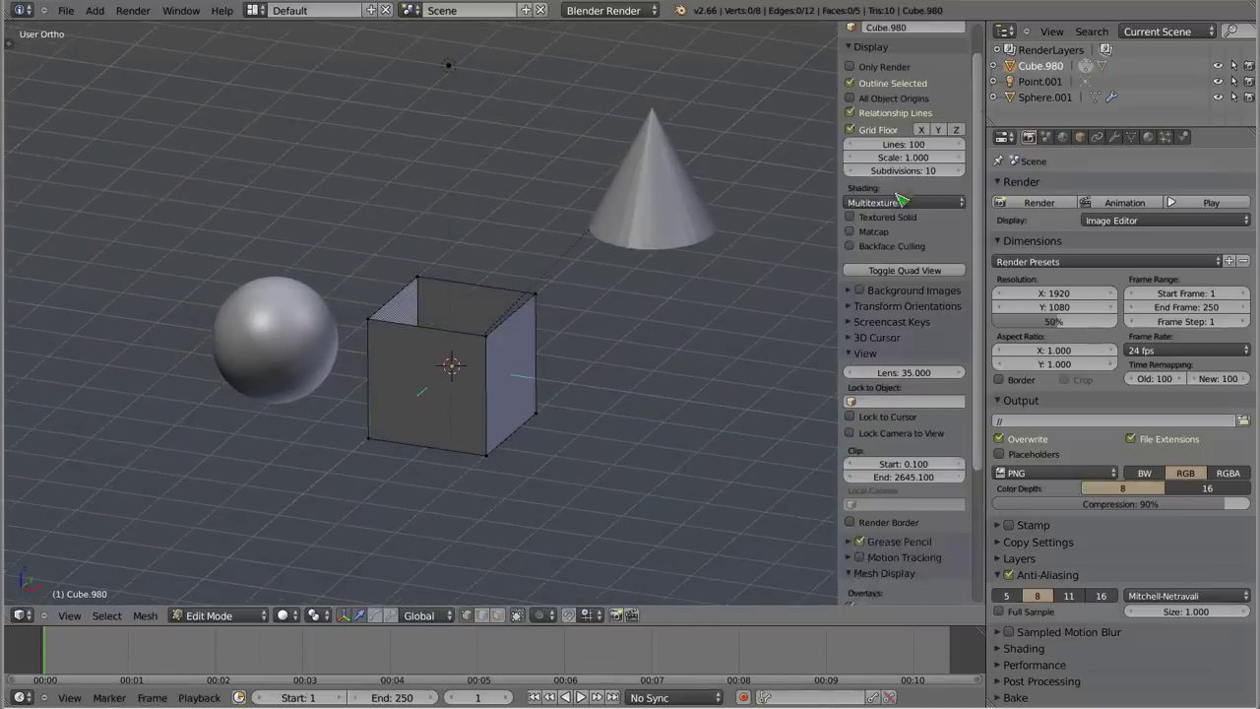
pyautogui.scroll(2, 901, 200)
pyautogui.press('Tab')
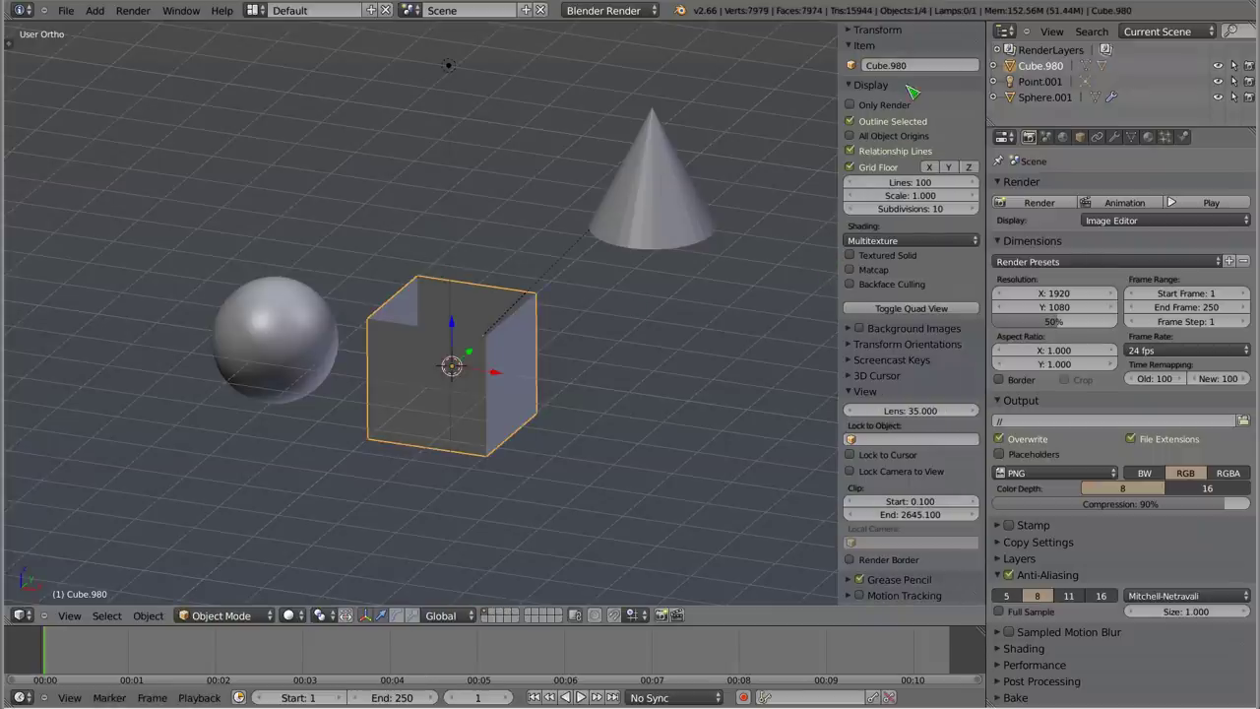
# Step: Split into quad view and orbit and zoom the perspective view around the cube
pyautogui.click(911, 309)
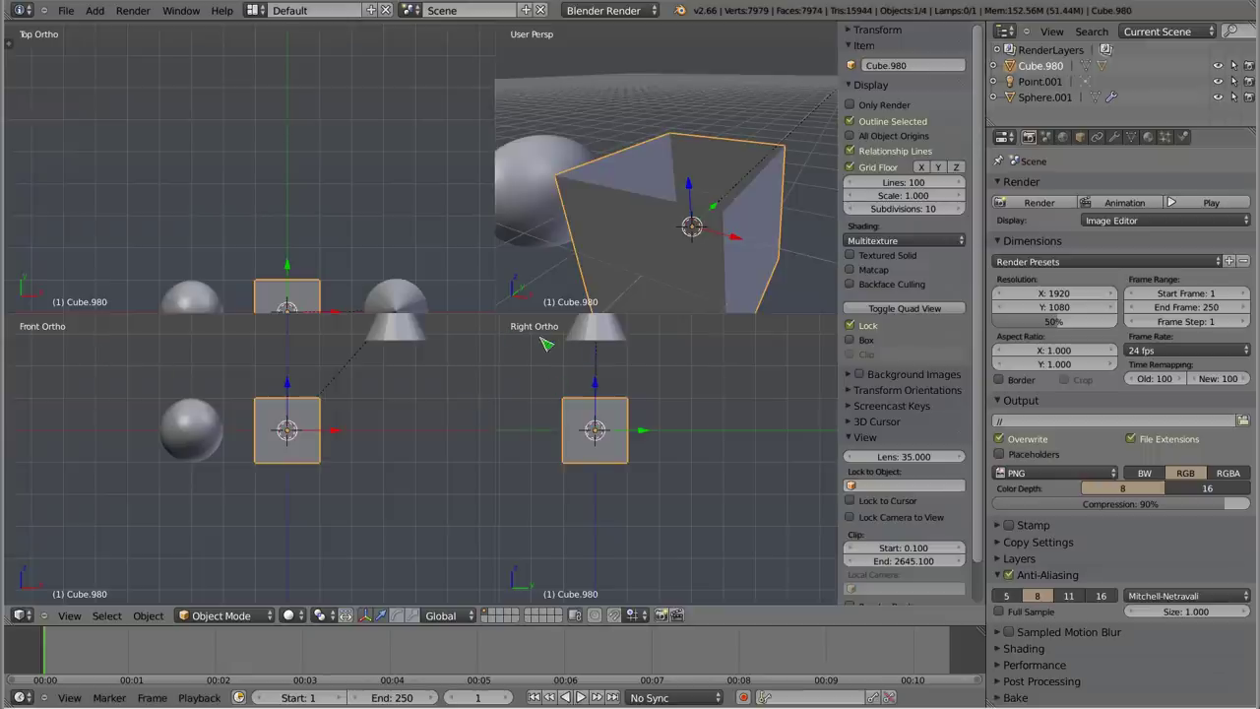
pyautogui.moveTo(691, 239); pyautogui.dragTo(689, 168, button='middle')
pyautogui.scroll(-3, 691, 194)
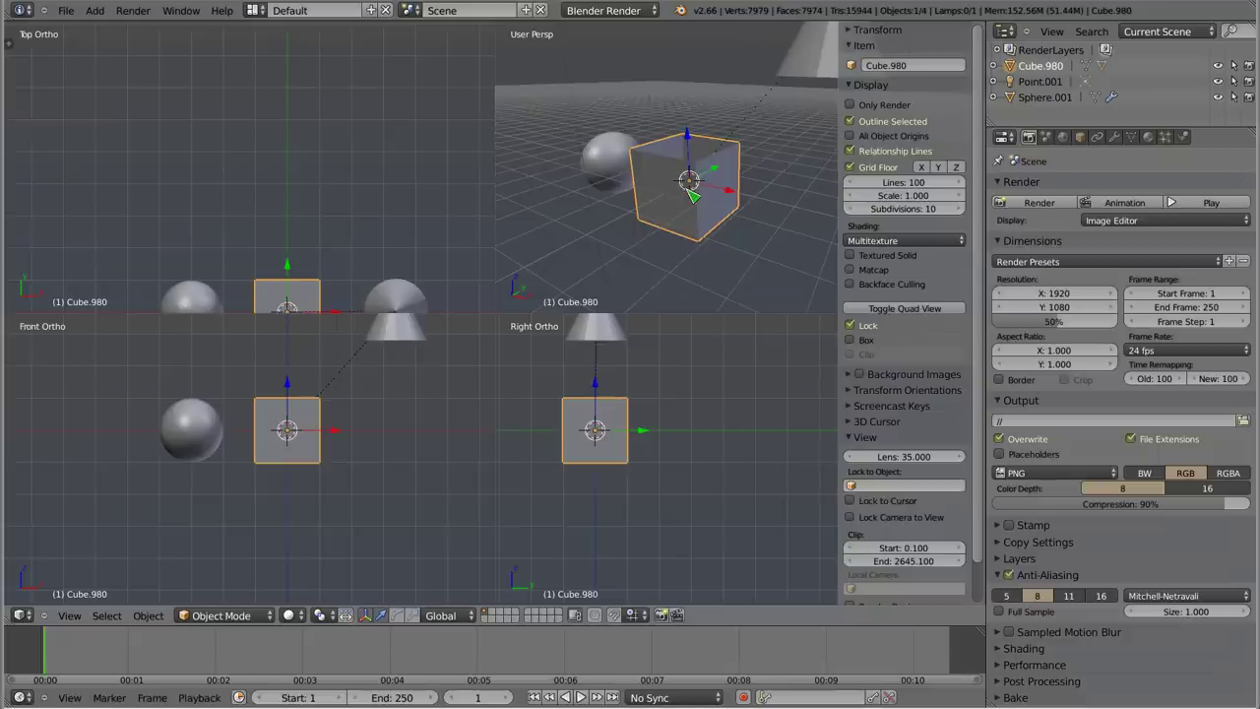
pyautogui.moveTo(692, 193)
pyautogui.mouseDown(button='middle')
pyautogui.moveTo(734, 223)
pyautogui.moveTo(699, 212)
pyautogui.moveTo(659, 227)
pyautogui.mouseUp(button='middle')
pyautogui.scroll(-2, 733, 222)
# Step: Pan the Right, Front and Top ortho views to centre the objects, then select the cone
pyautogui.keyDown('shift'); pyautogui.moveTo(638, 444); pyautogui.dragTo(729, 505, button='middle'); pyautogui.keyUp('shift')
pyautogui.keyDown('shift'); pyautogui.moveTo(244, 418); pyautogui.dragTo(229, 492, button='middle'); pyautogui.keyUp('shift')
pyautogui.keyDown('shift'); pyautogui.moveTo(266, 183); pyautogui.dragTo(253, 56, button='middle'); pyautogui.keyUp('shift')
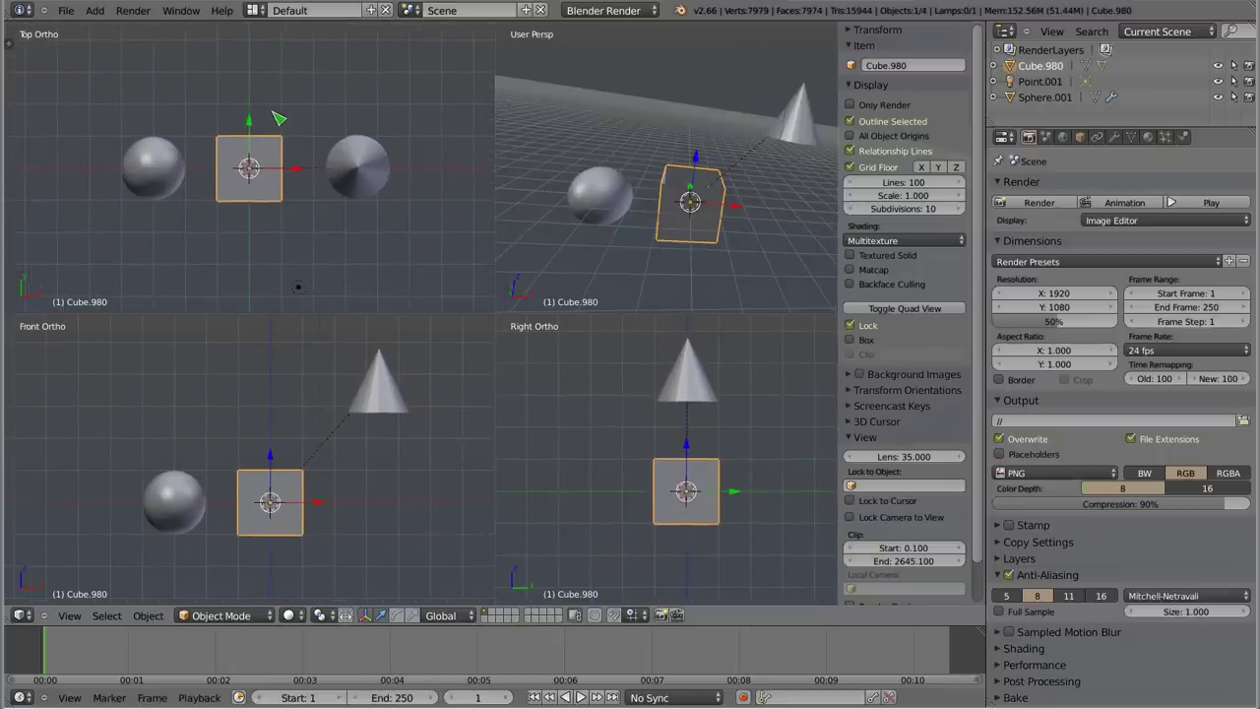
pyautogui.rightClick(386, 399)
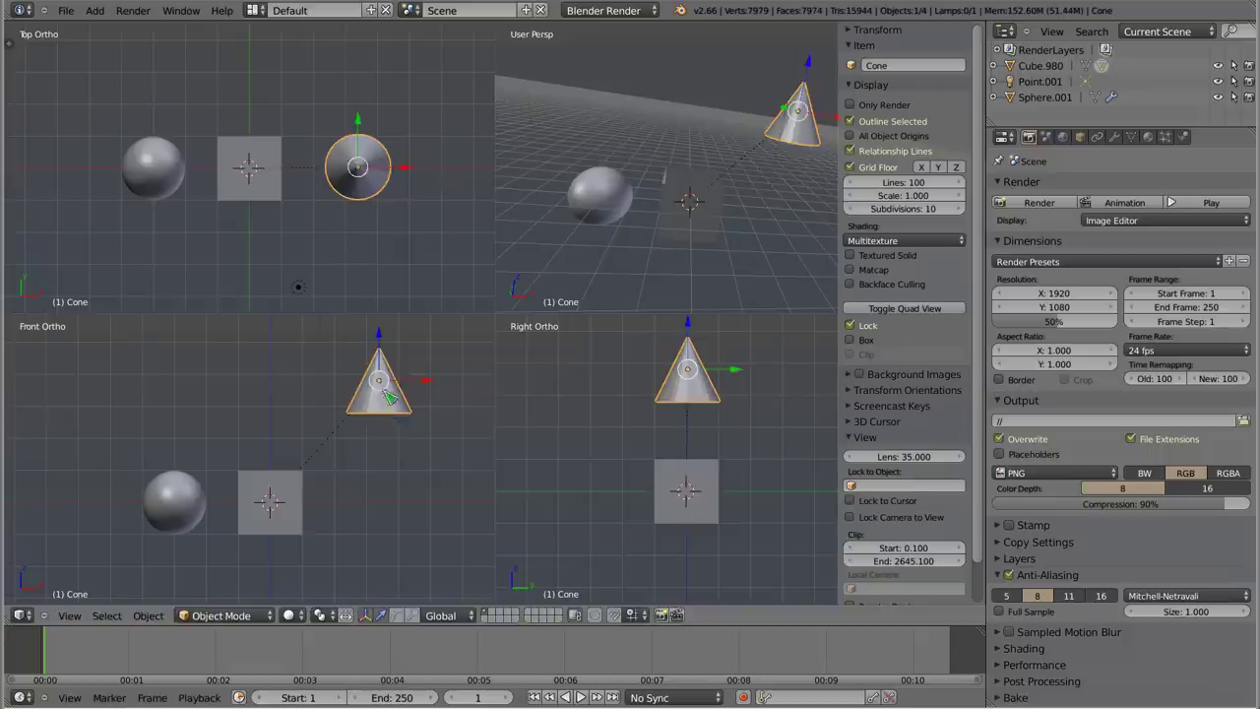
# Step: Raise the cone slightly, toggle the maximized view, and toggle the Quad View Lock option
pyautogui.press('g')
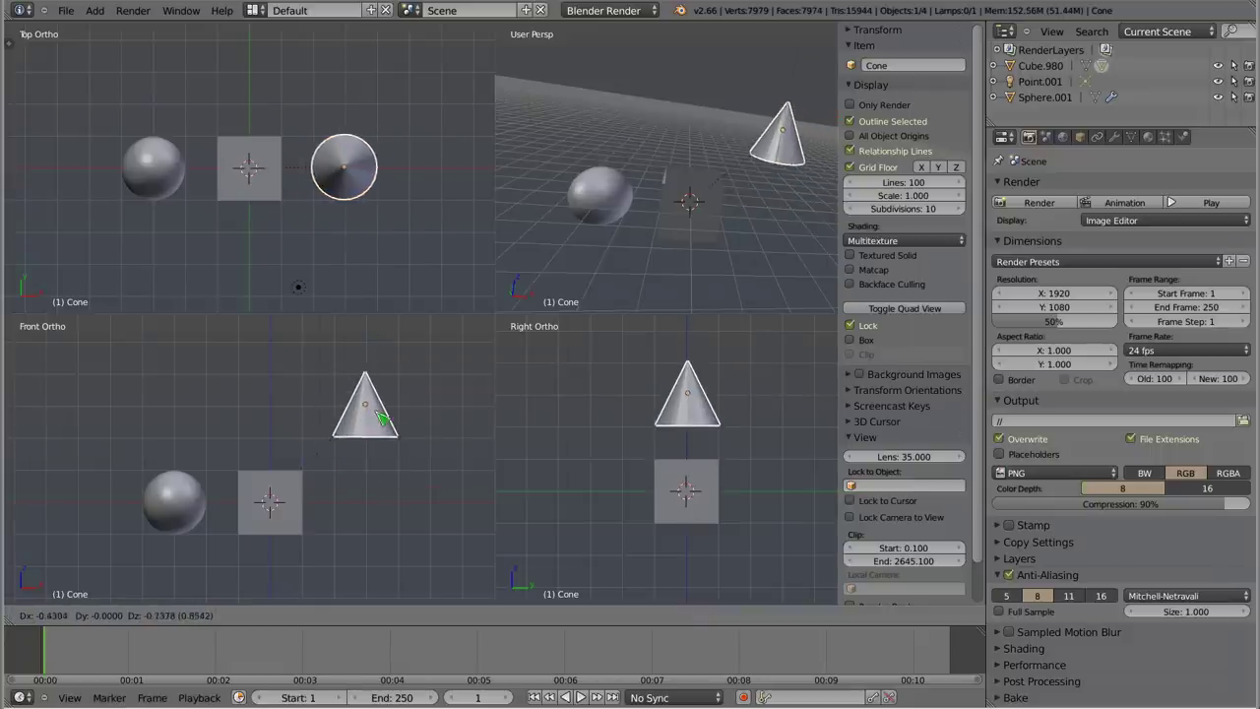
pyautogui.click(391, 418)
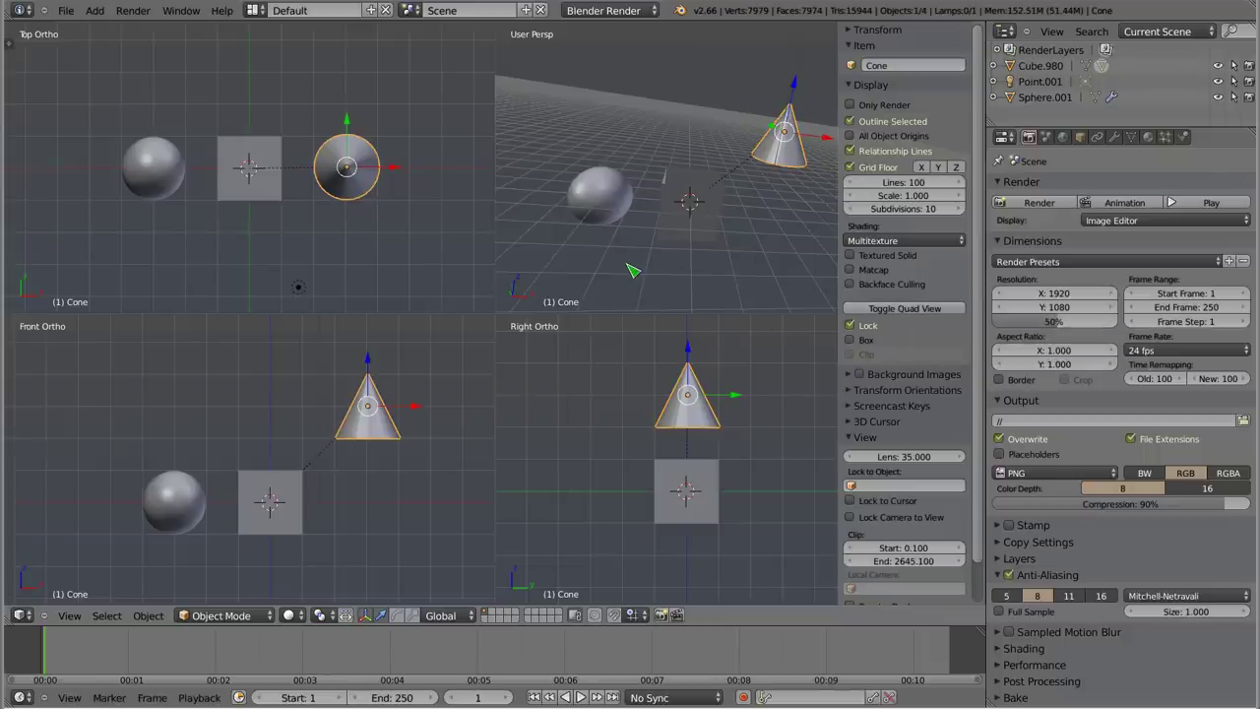
pyautogui.hotkey('ctrl', 'alt', 'q')
pyautogui.hotkey('ctrl', 'alt', 'q')
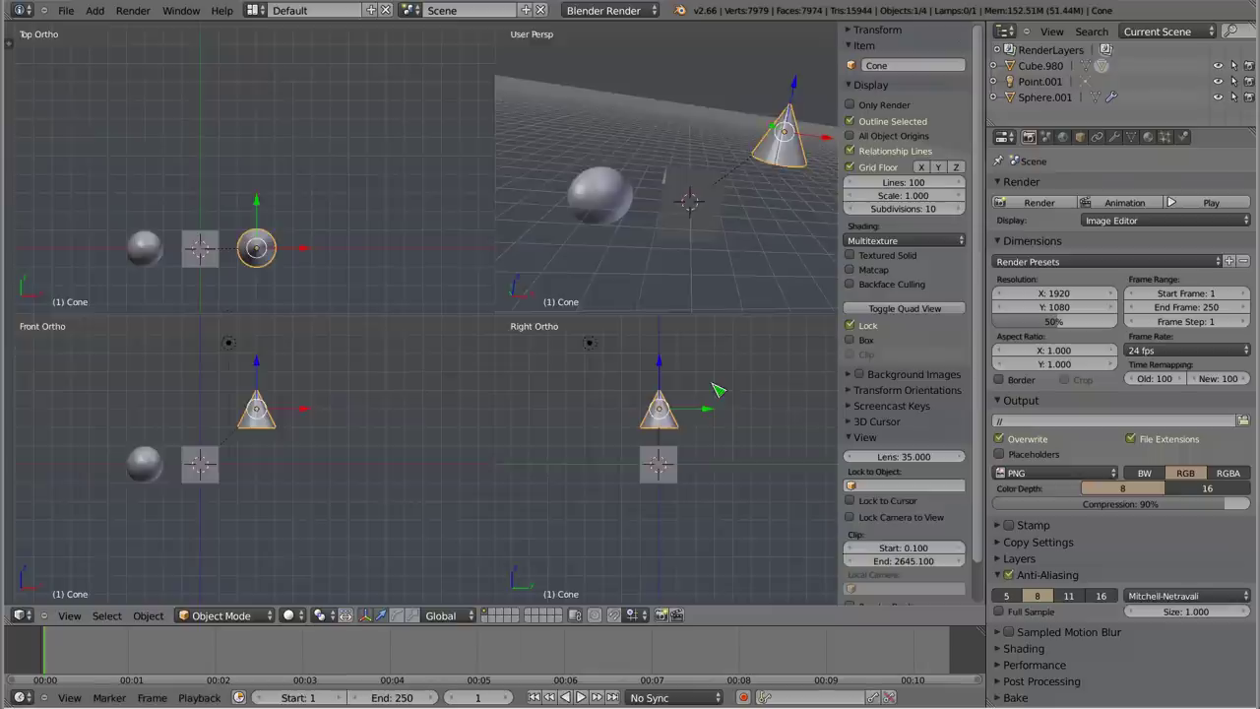
pyautogui.hotkey('ctrl', 'alt', 'q')
pyautogui.hotkey('ctrl', 'alt', 'q')
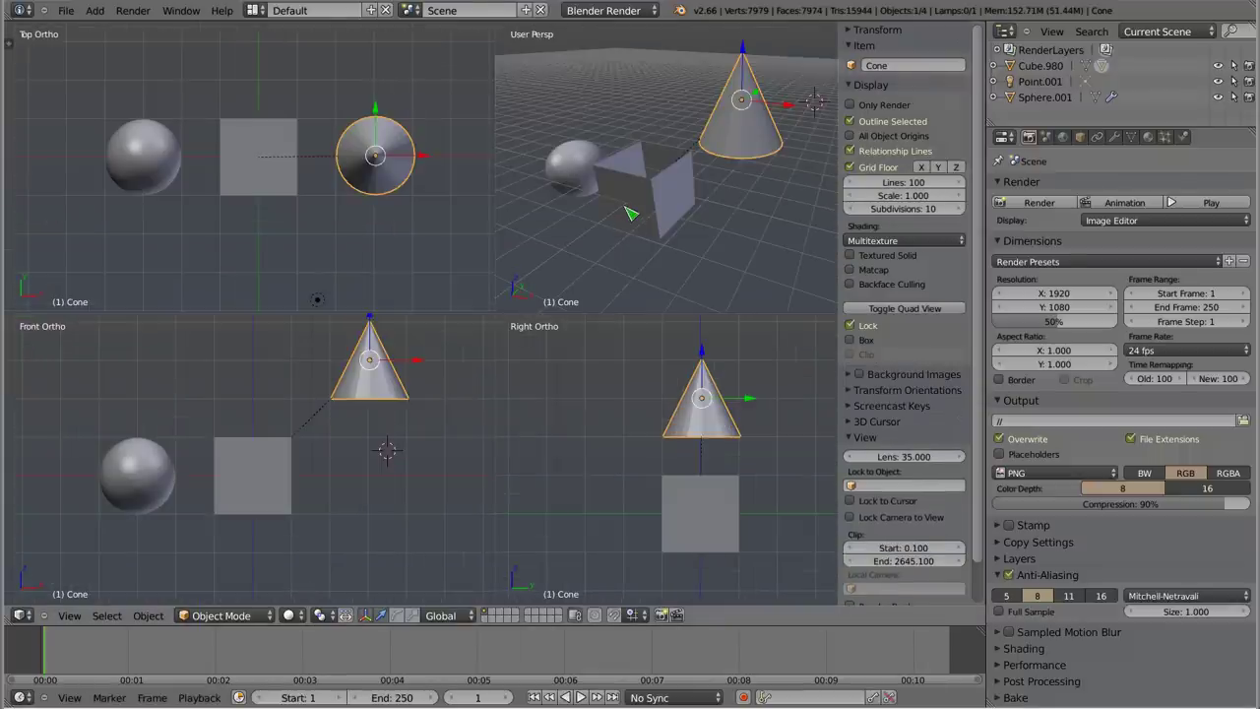
pyautogui.click(849, 325)
# Step: Unlock Quad View, tilt the top ortho view to an angle, then relock it
pyautogui.click(852, 327)
pyautogui.moveTo(292, 174)
pyautogui.mouseDown(button='middle')
pyautogui.moveTo(275, 225)
pyautogui.moveTo(276, 129)
pyautogui.moveTo(273, 210)
pyautogui.moveTo(230, 154)
pyautogui.moveTo(259, 160)
pyautogui.mouseUp(button='middle')
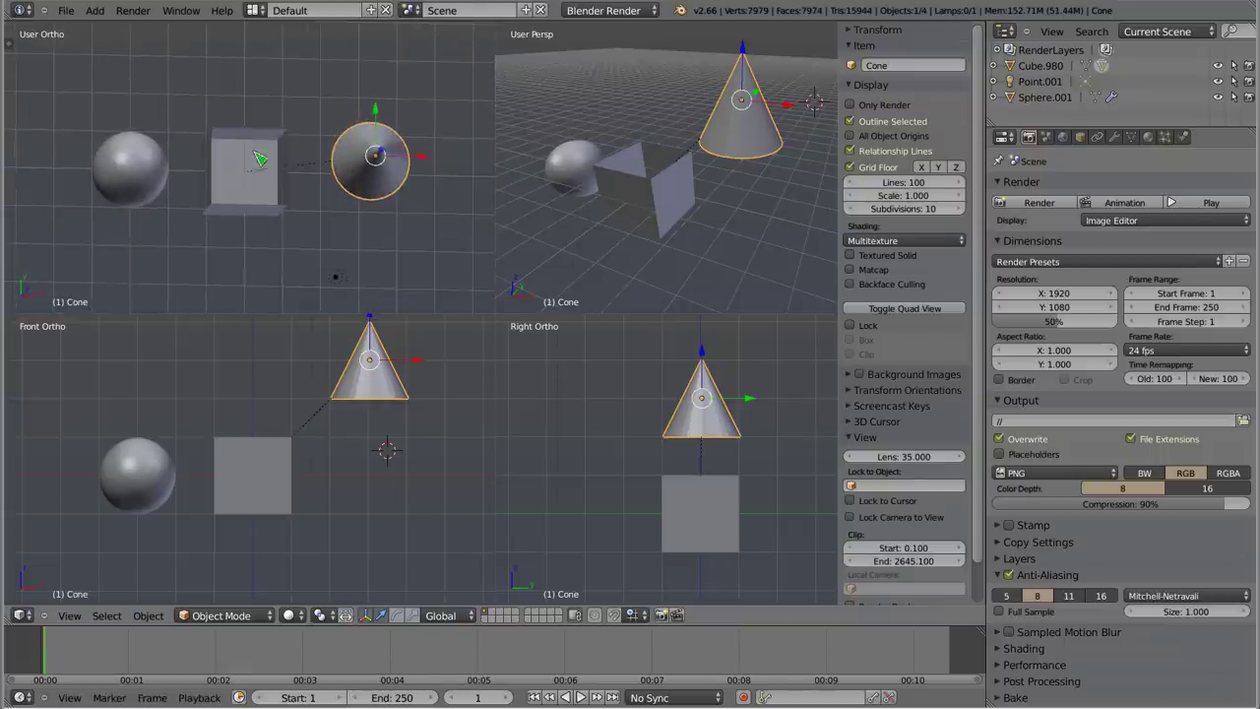
pyautogui.click(851, 327)
pyautogui.click(851, 327)
pyautogui.moveTo(228, 204)
pyautogui.mouseDown(button='middle')
pyautogui.moveTo(272, 230)
pyautogui.moveTo(267, 186)
pyautogui.mouseUp(button='middle')
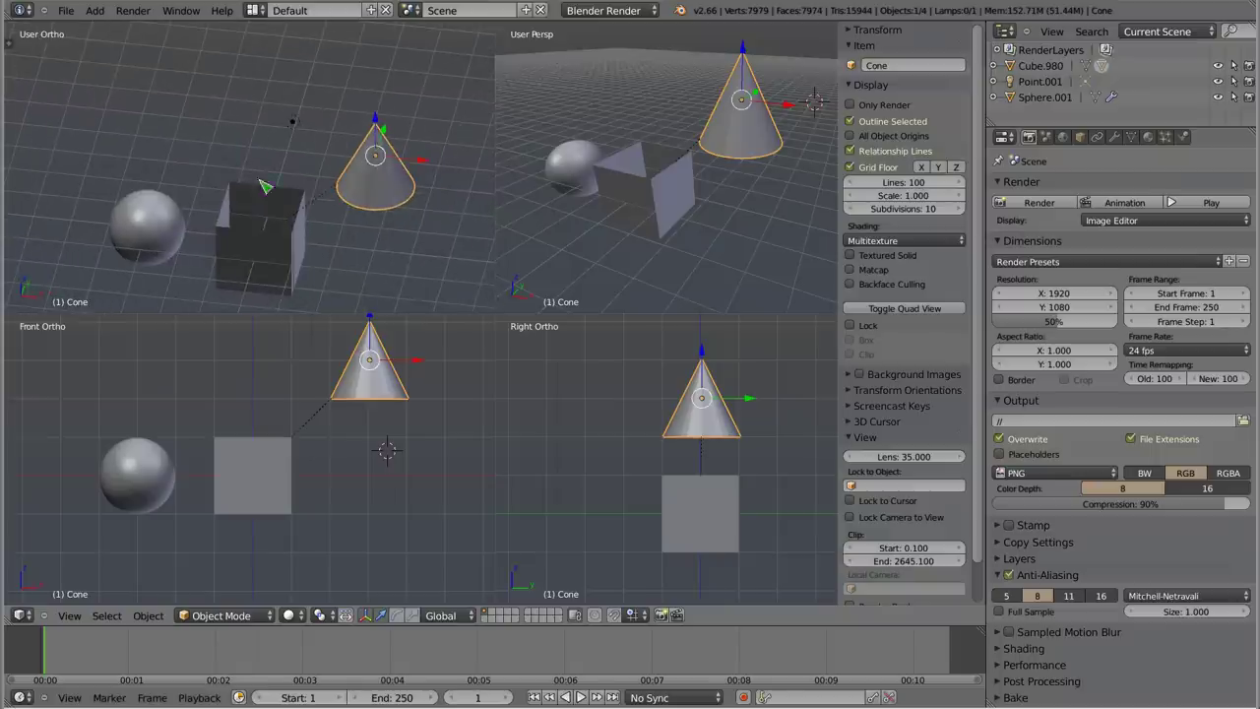
pyautogui.click(852, 327)
pyautogui.moveTo(278, 243); pyautogui.dragTo(279, 193, button='middle')
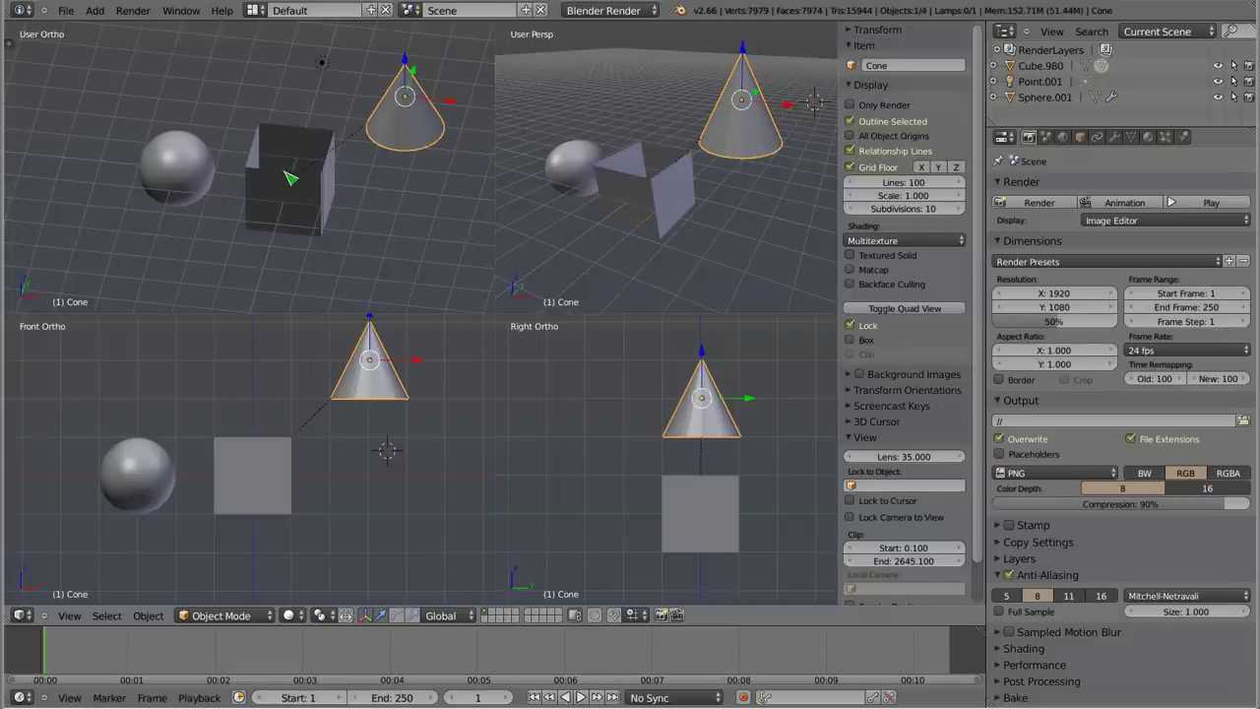
# Step: Unlock again and tilt the top, front and right views into angled User Ortho views, then relock
pyautogui.click(862, 323)
pyautogui.moveTo(281, 214)
pyautogui.mouseDown(button='middle')
pyautogui.moveTo(361, 147)
pyautogui.moveTo(335, 167)
pyautogui.mouseUp(button='middle')
pyautogui.moveTo(339, 402)
pyautogui.mouseDown(button='middle')
pyautogui.moveTo(310, 371)
pyautogui.moveTo(285, 398)
pyautogui.mouseUp(button='middle')
pyautogui.moveTo(610, 443)
pyautogui.mouseDown(button='middle')
pyautogui.moveTo(694, 558)
pyautogui.moveTo(671, 387)
pyautogui.mouseUp(button='middle')
pyautogui.click(876, 328)
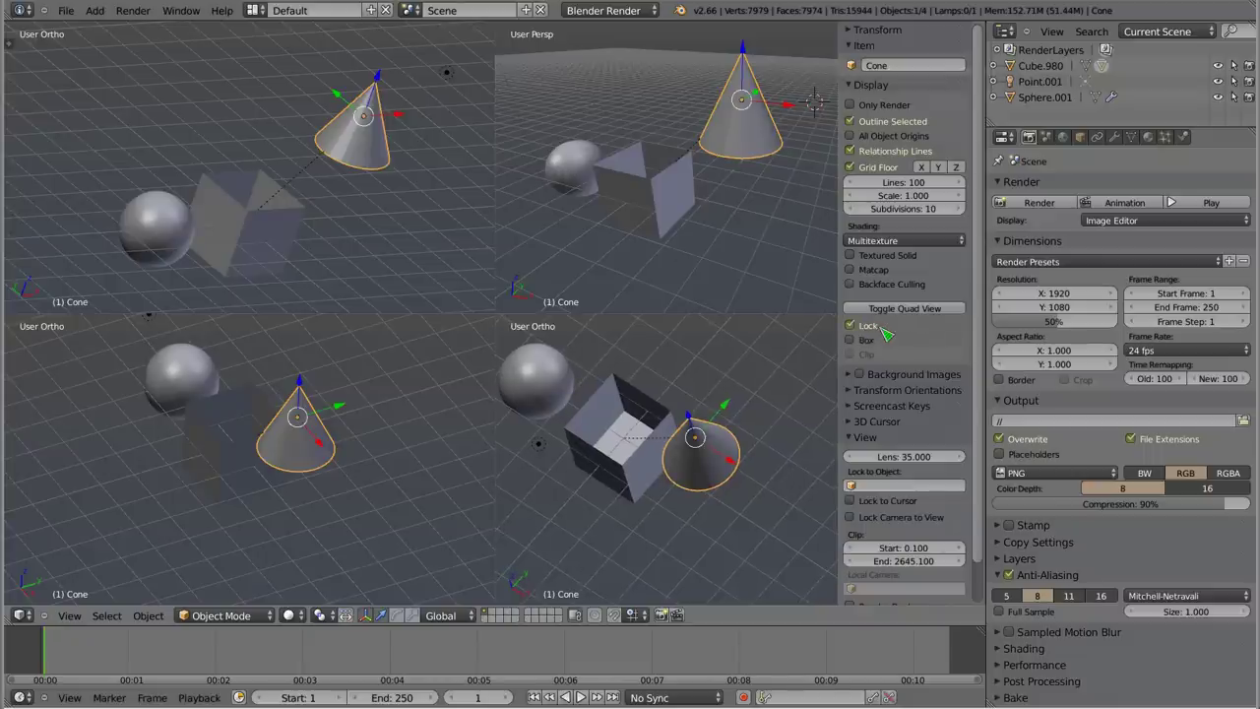
pyautogui.moveTo(344, 202); pyautogui.dragTo(266, 164, button='middle')
pyautogui.moveTo(305, 442); pyautogui.dragTo(330, 435, button='middle')
pyautogui.moveTo(352, 450); pyautogui.dragTo(396, 465)
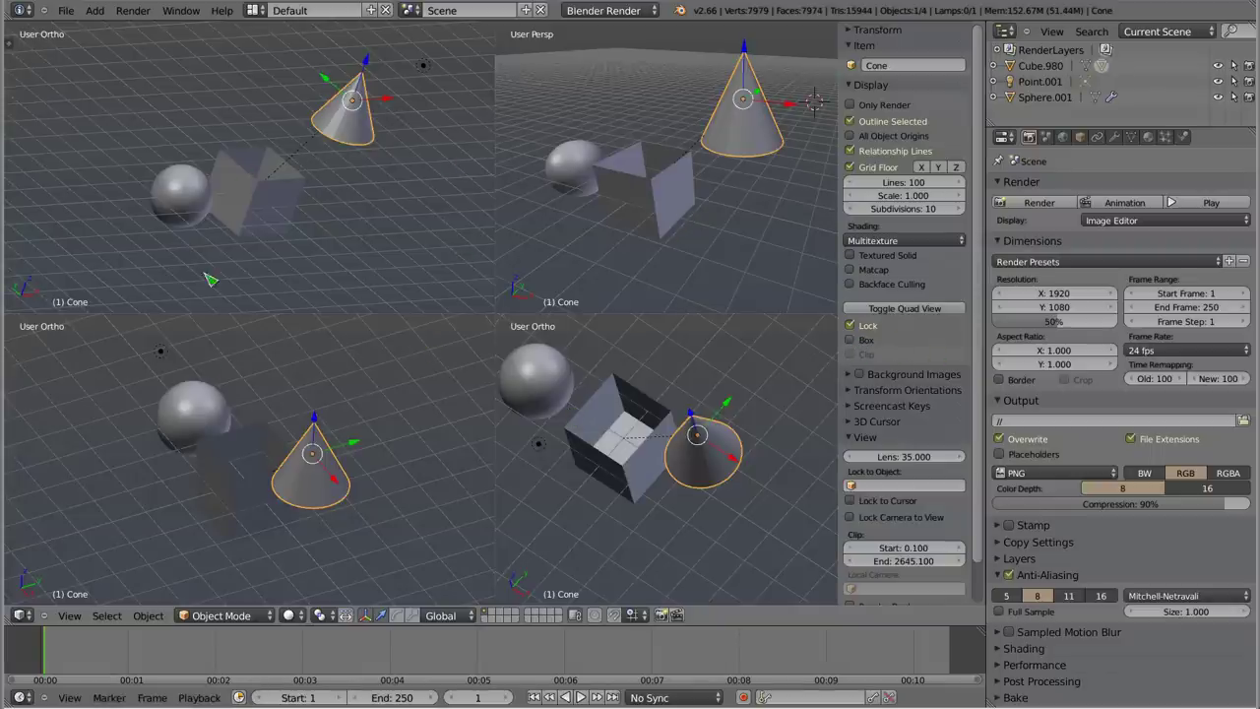
# Step: Collapse and restore the four-view layout, then pan the top, front and right views independently
pyautogui.click(913, 309)
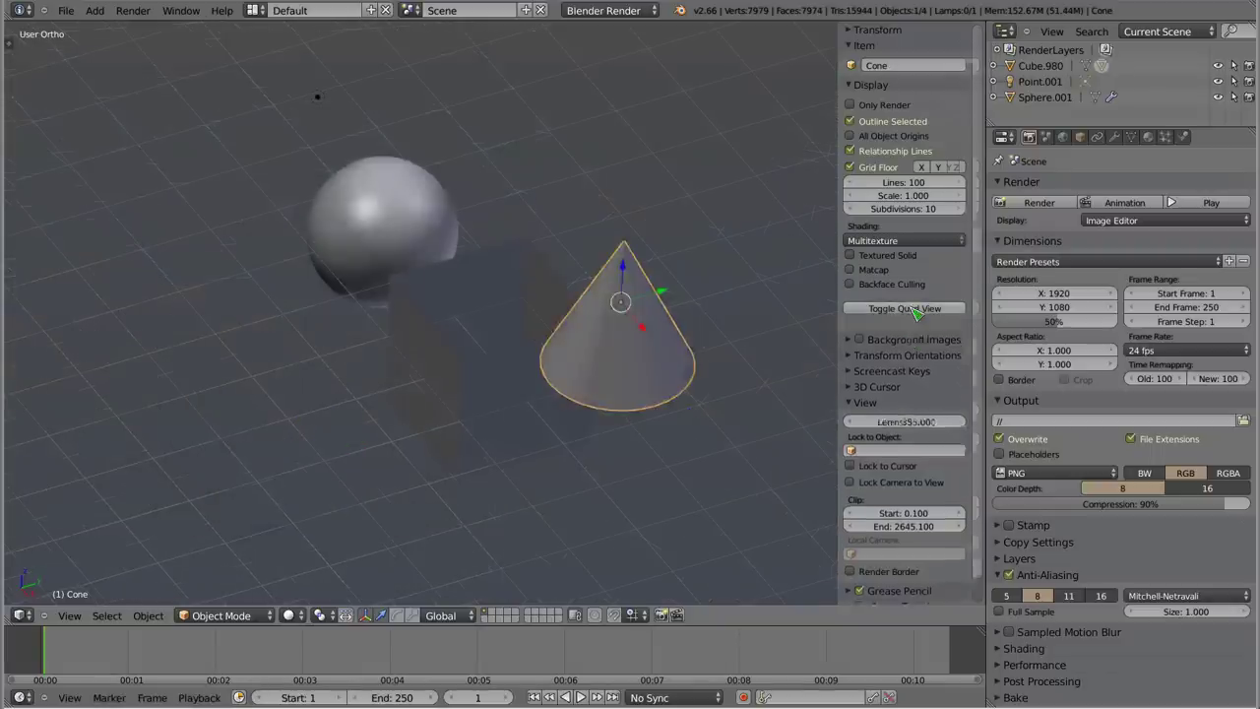
pyautogui.click(919, 310)
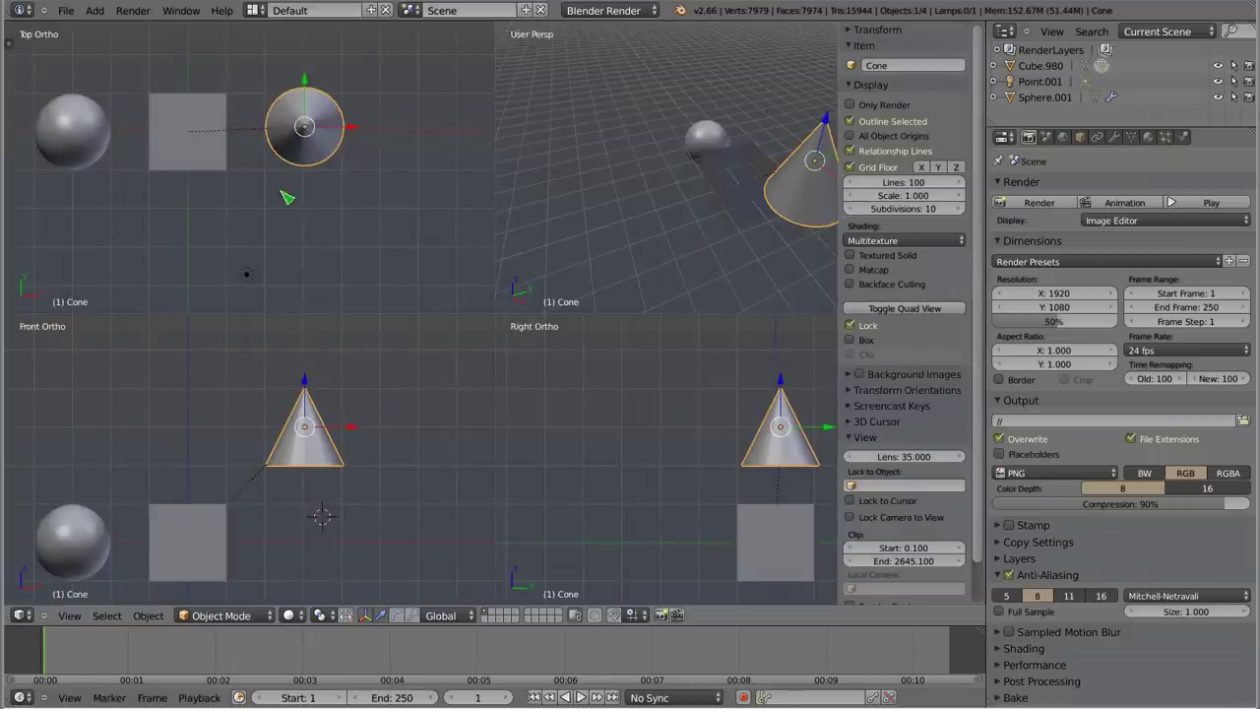
pyautogui.keyDown('shift'); pyautogui.moveTo(231, 145); pyautogui.dragTo(286, 157, button='middle'); pyautogui.keyUp('shift')
pyautogui.keyDown('shift'); pyautogui.moveTo(214, 461); pyautogui.dragTo(262, 425, button='middle'); pyautogui.keyUp('shift')
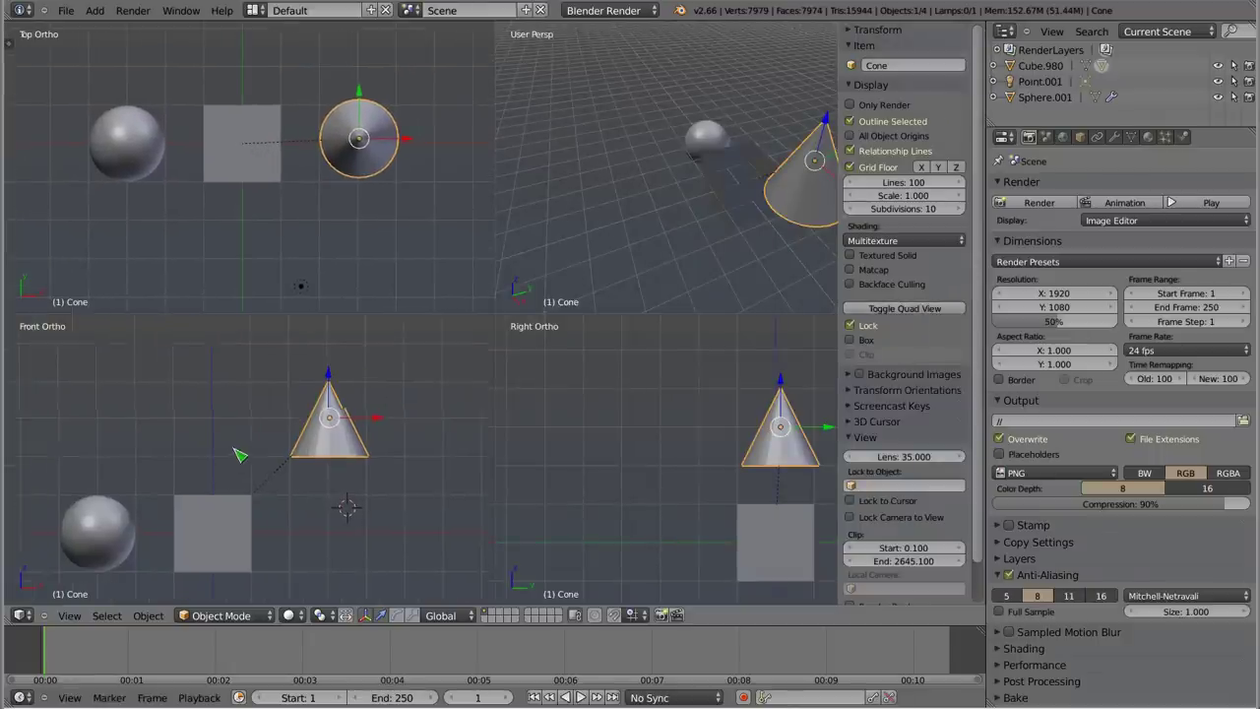
pyautogui.moveTo(657, 463)
pyautogui.keyDown('shift'); pyautogui.mouseDown(button='middle')
pyautogui.moveTo(559, 438)
pyautogui.moveTo(591, 444)
pyautogui.mouseUp(button='middle'); pyautogui.keyUp('shift')
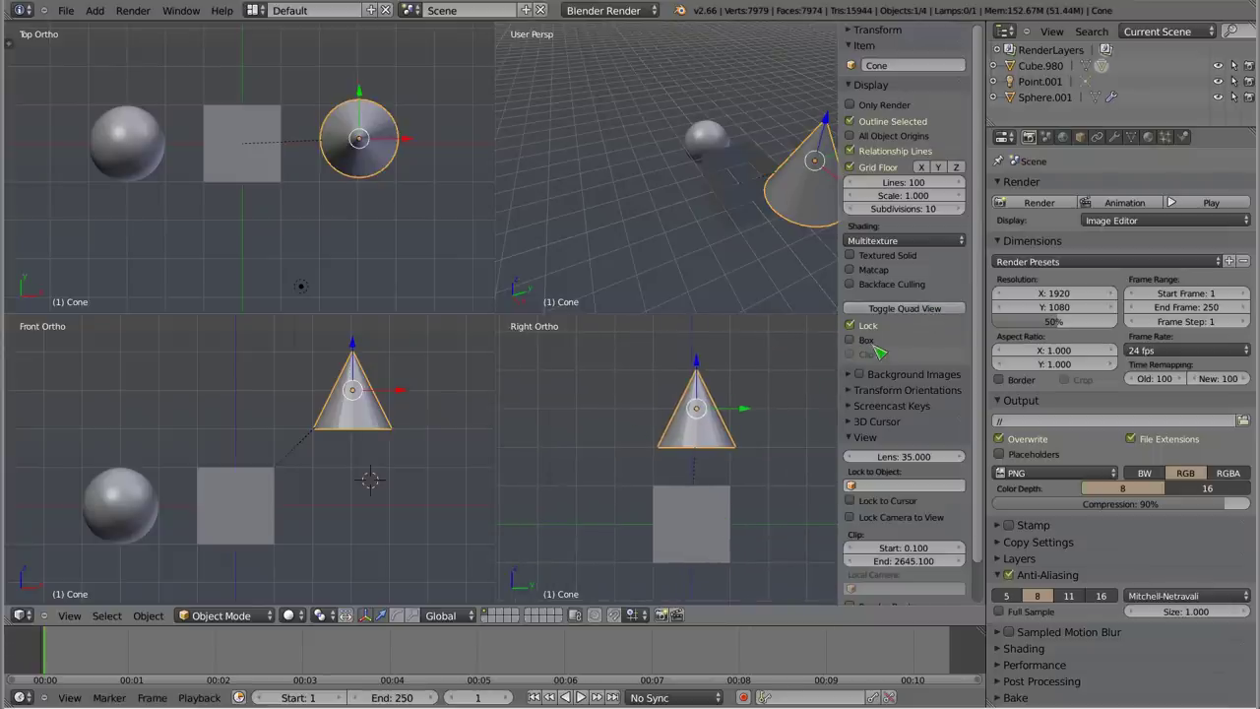
# Step: Enable Box so the ortho views pan together, and test it by panning the linked views
pyautogui.click(868, 341)
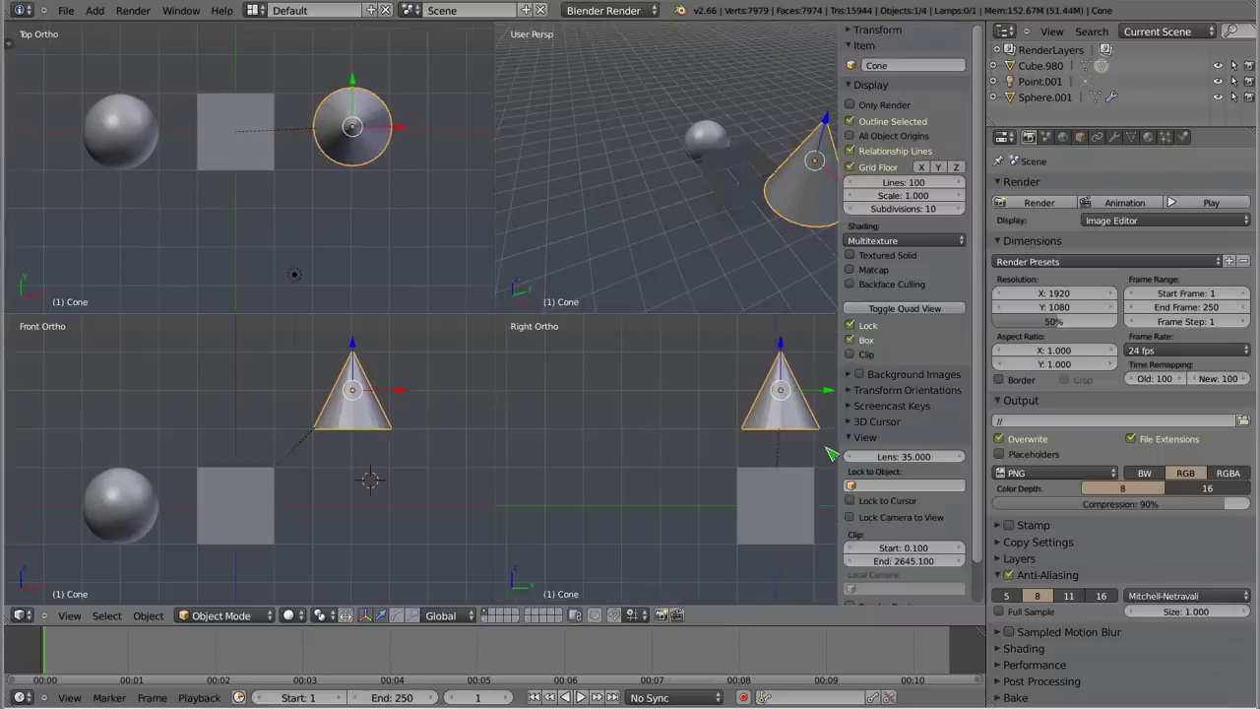
pyautogui.moveTo(782, 451)
pyautogui.keyDown('shift'); pyautogui.mouseDown(button='middle')
pyautogui.moveTo(692, 462)
pyautogui.moveTo(283, 455)
pyautogui.mouseUp(button='middle'); pyautogui.keyUp('shift')
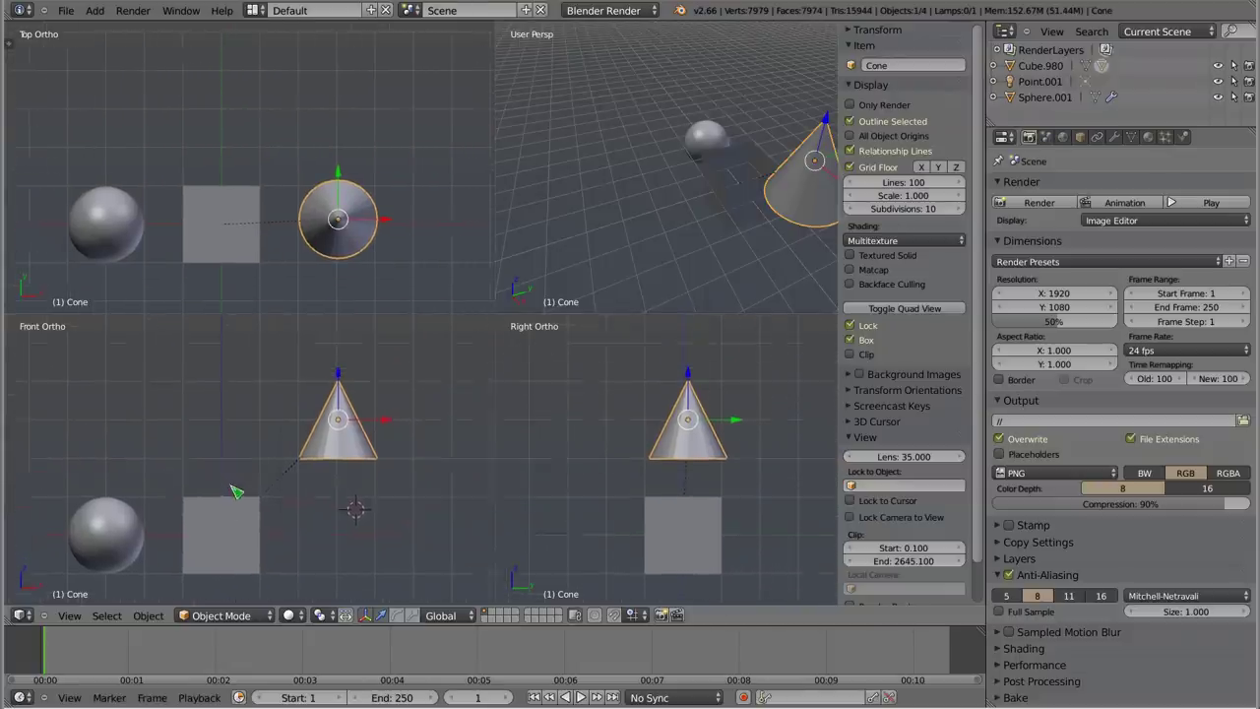
pyautogui.keyDown('shift'); pyautogui.moveTo(284, 455); pyautogui.dragTo(262, 449, button='middle'); pyautogui.keyUp('shift')
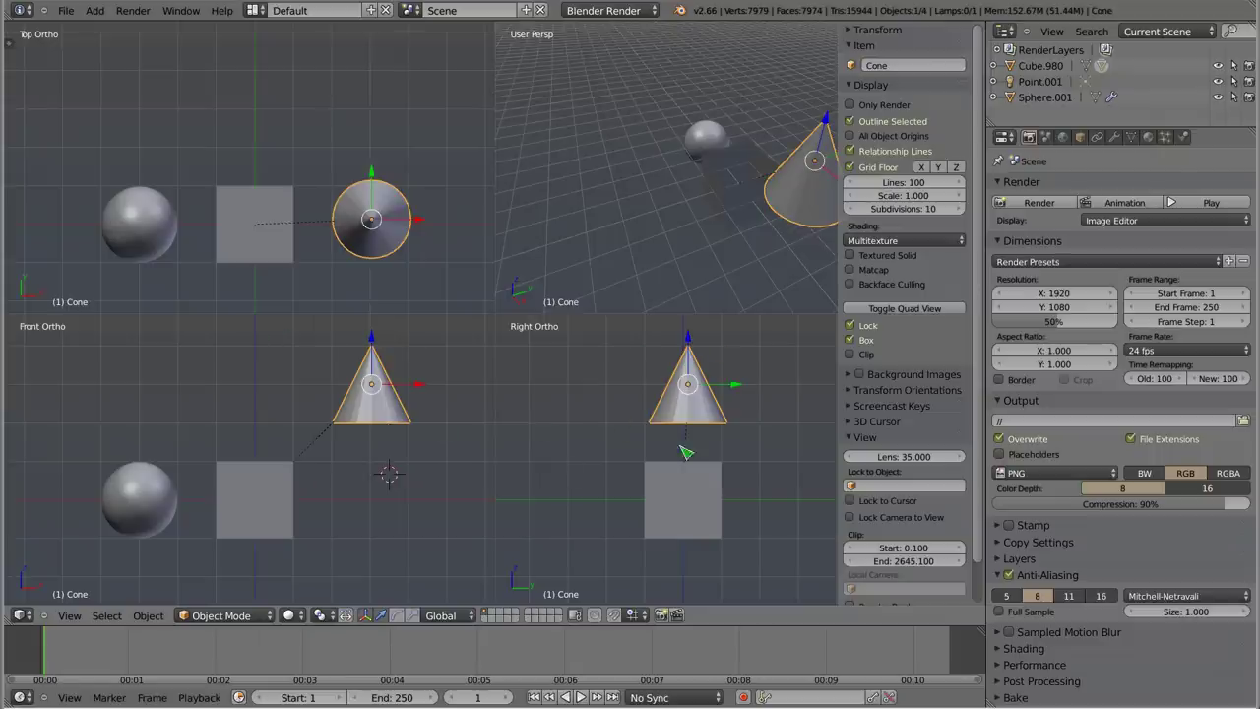
pyautogui.keyDown('shift'); pyautogui.moveTo(686, 452); pyautogui.dragTo(689, 473, button='middle'); pyautogui.keyUp('shift')
pyautogui.keyDown('shift'); pyautogui.moveTo(341, 452); pyautogui.dragTo(330, 445, button='middle'); pyautogui.keyUp('shift')
pyautogui.keyDown('shift'); pyautogui.moveTo(258, 185); pyautogui.dragTo(262, 140, button='middle'); pyautogui.keyUp('shift')
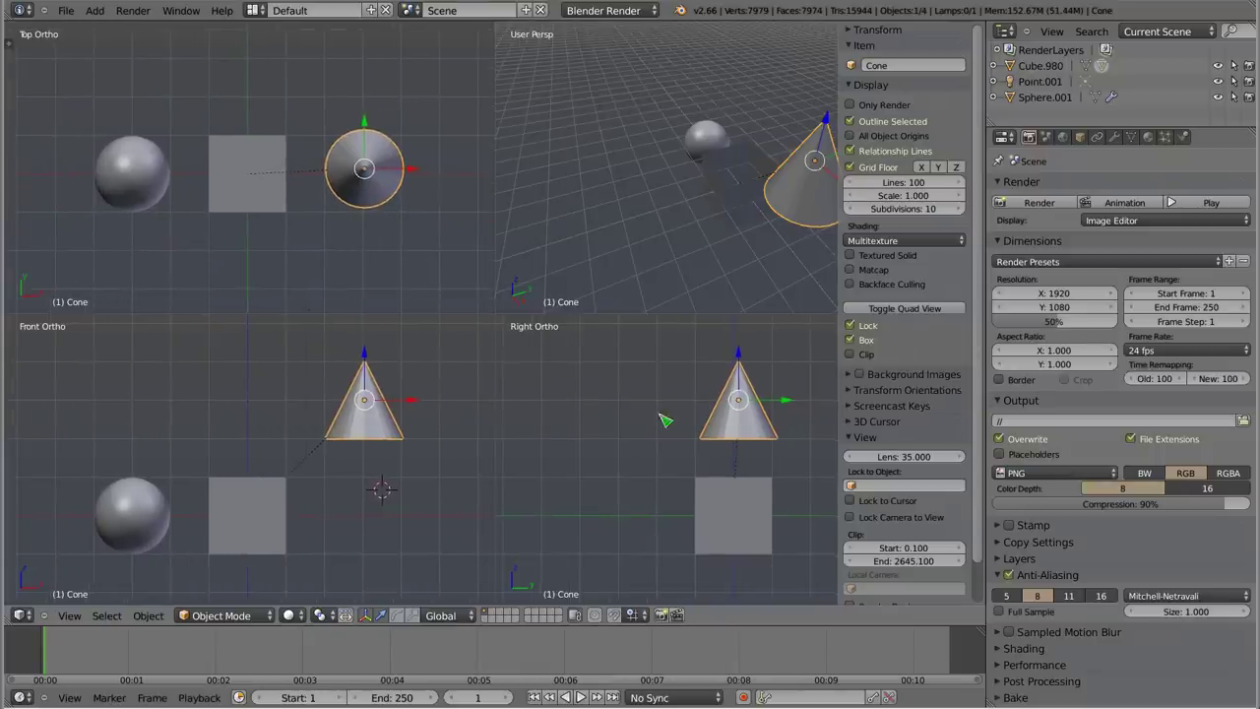
pyautogui.keyDown('shift'); pyautogui.moveTo(664, 421); pyautogui.dragTo(710, 449, button='middle'); pyautogui.keyUp('shift')
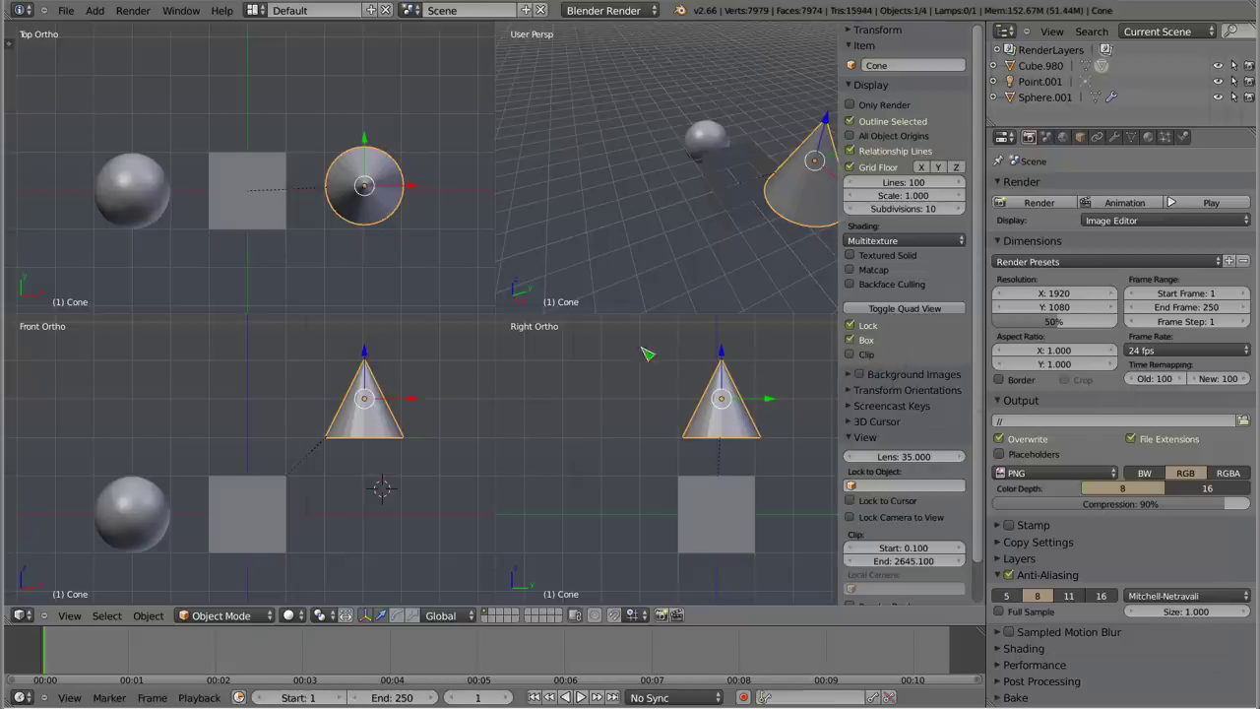
# Step: Enable Clip and pan the linked views so the sphere, cube and cone are cut away, then restored
pyautogui.click(866, 356)
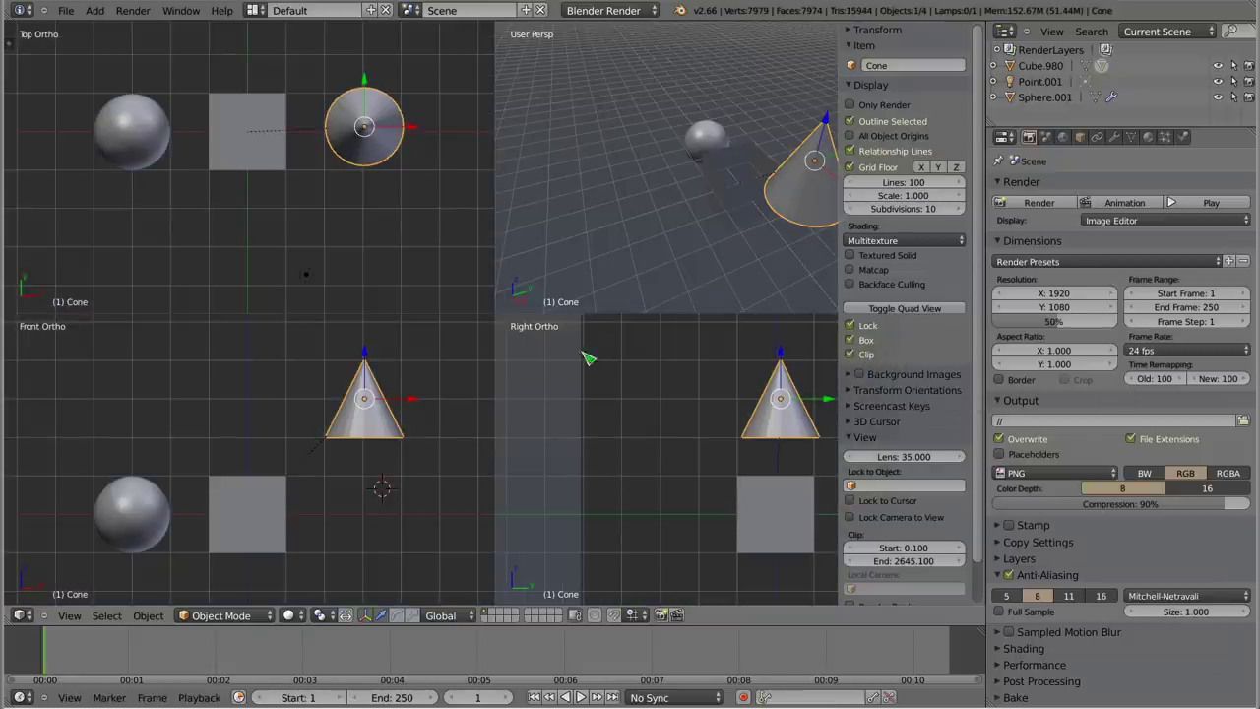
pyautogui.keyDown('shift'); pyautogui.moveTo(795, 457); pyautogui.dragTo(640, 458, button='middle'); pyautogui.keyUp('shift')
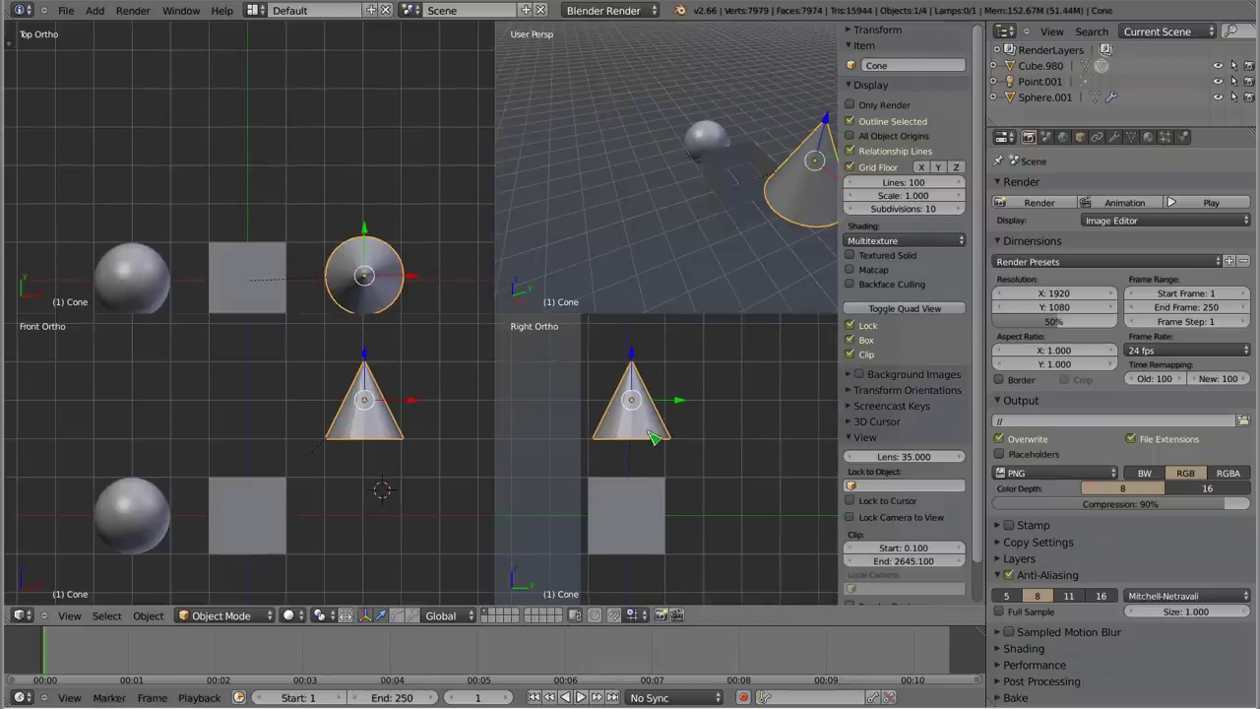
pyautogui.moveTo(649, 454)
pyautogui.keyDown('shift'); pyautogui.mouseDown(button='middle')
pyautogui.moveTo(620, 454)
pyautogui.moveTo(636, 455)
pyautogui.mouseUp(button='middle'); pyautogui.keyUp('shift')
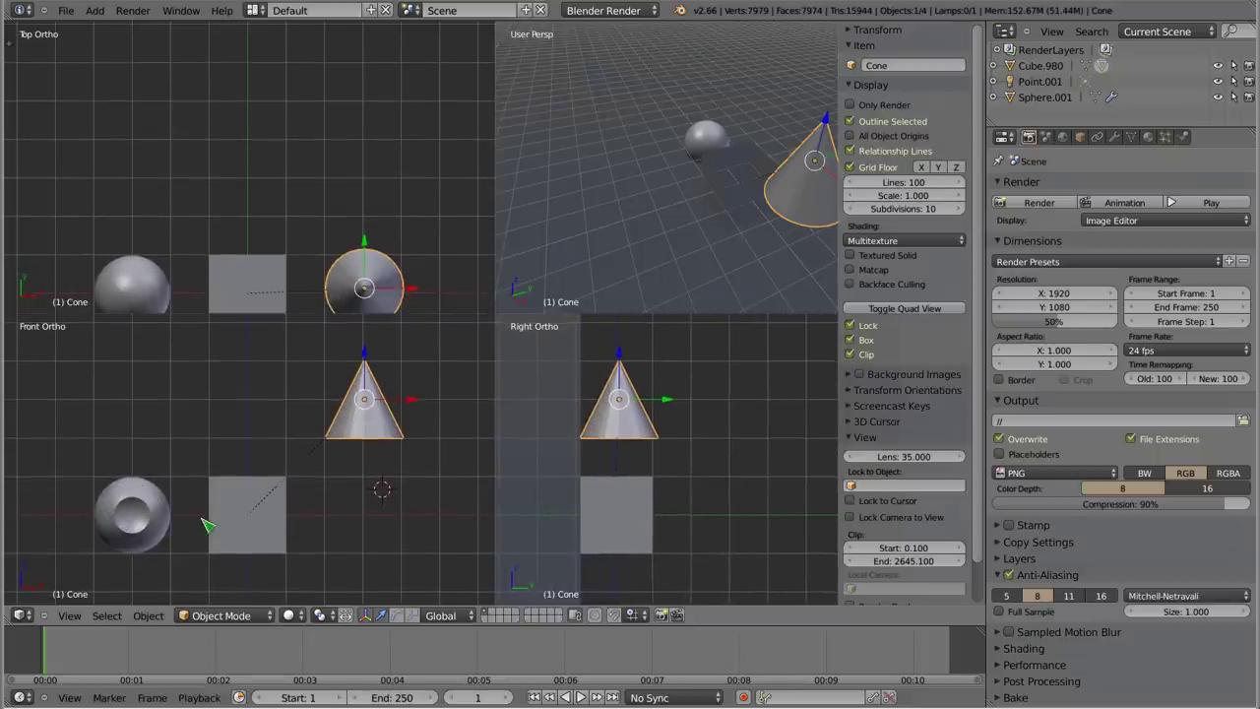
pyautogui.moveTo(272, 500)
pyautogui.keyDown('shift'); pyautogui.mouseDown(button='middle')
pyautogui.moveTo(280, 328)
pyautogui.moveTo(309, 554)
pyautogui.moveTo(365, 509)
pyautogui.moveTo(426, 508)
pyautogui.mouseUp(button='middle'); pyautogui.keyUp('shift')
pyautogui.moveTo(660, 443)
pyautogui.keyDown('shift'); pyautogui.mouseDown(button='middle')
pyautogui.moveTo(669, 450)
pyautogui.moveTo(640, 450)
pyautogui.mouseUp(button='middle'); pyautogui.keyUp('shift')
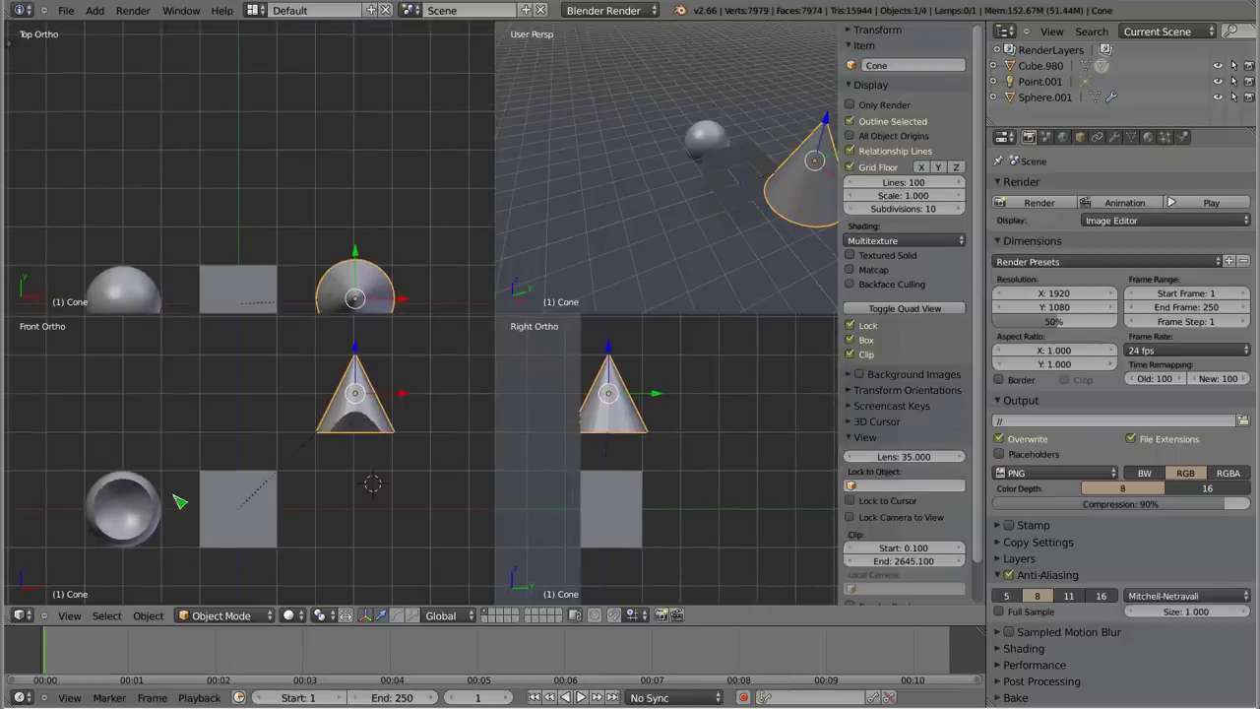
pyautogui.keyDown('shift'); pyautogui.moveTo(669, 461); pyautogui.dragTo(649, 468, button='middle'); pyautogui.keyUp('shift')
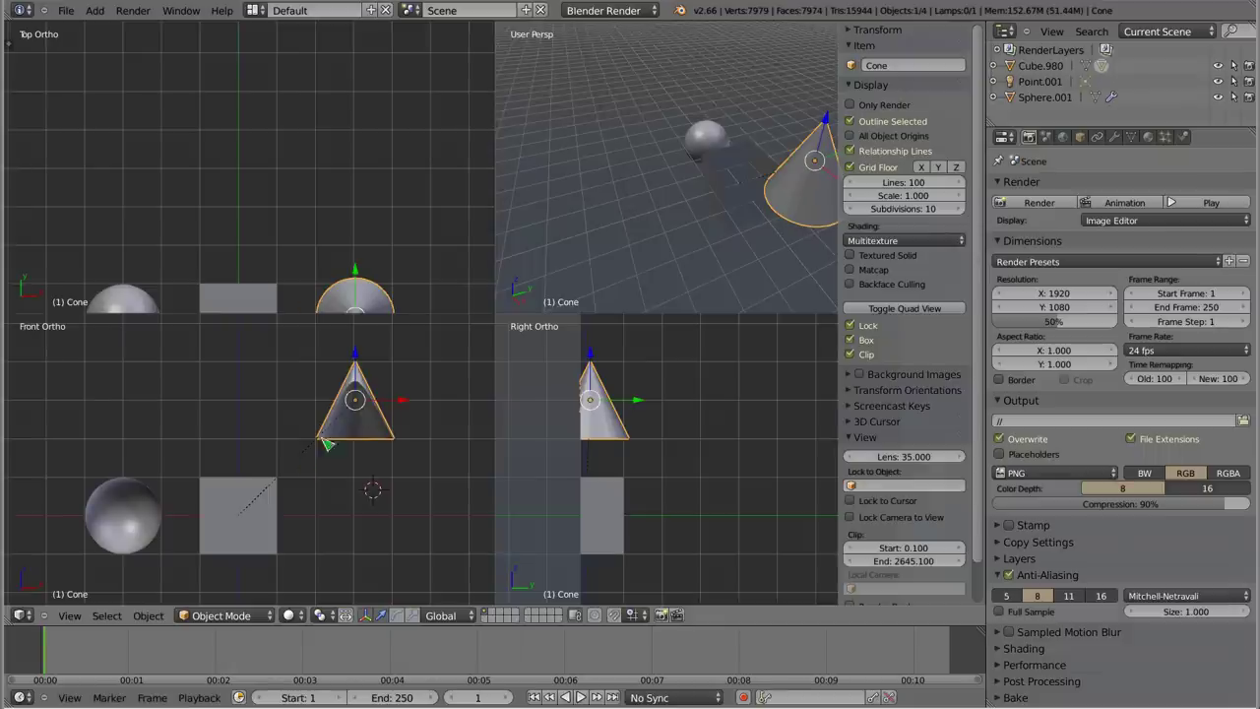
pyautogui.keyDown('shift'); pyautogui.moveTo(589, 472); pyautogui.dragTo(693, 467, button='middle'); pyautogui.keyUp('shift')
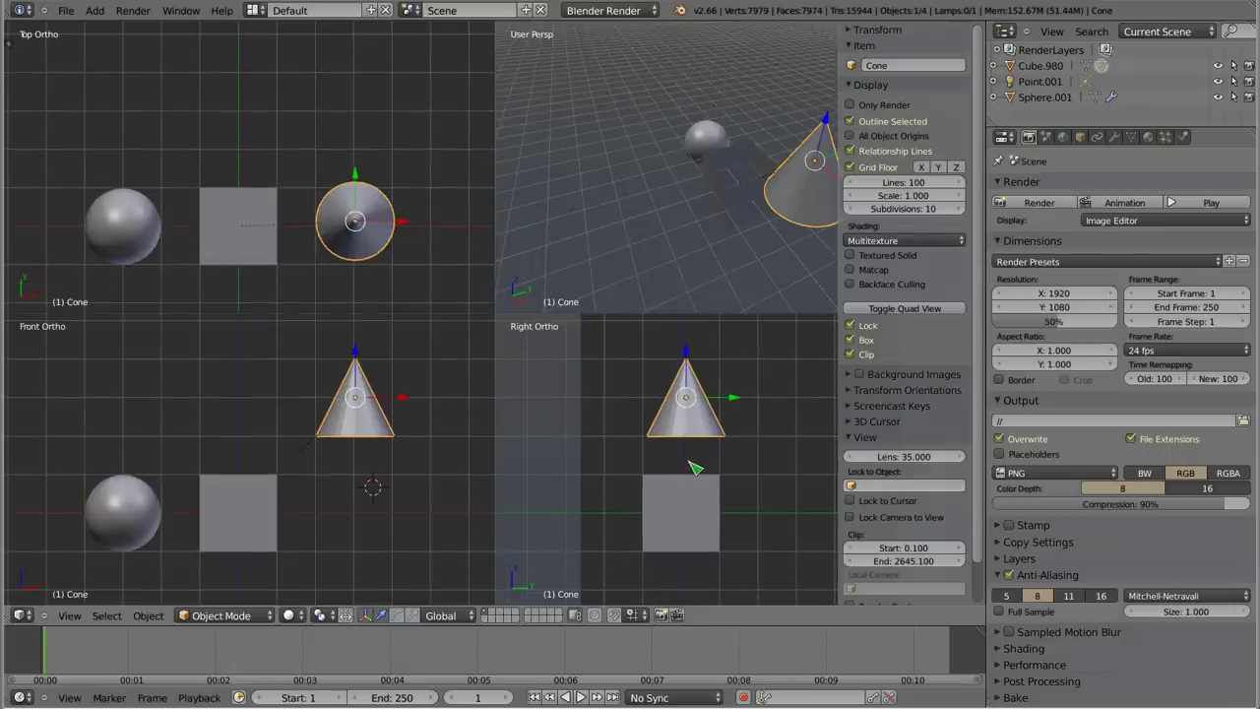
# Step: Turn off Box clipping, collapse to a single viewport, and orbit obliquely around the cone
pyautogui.click(852, 340)
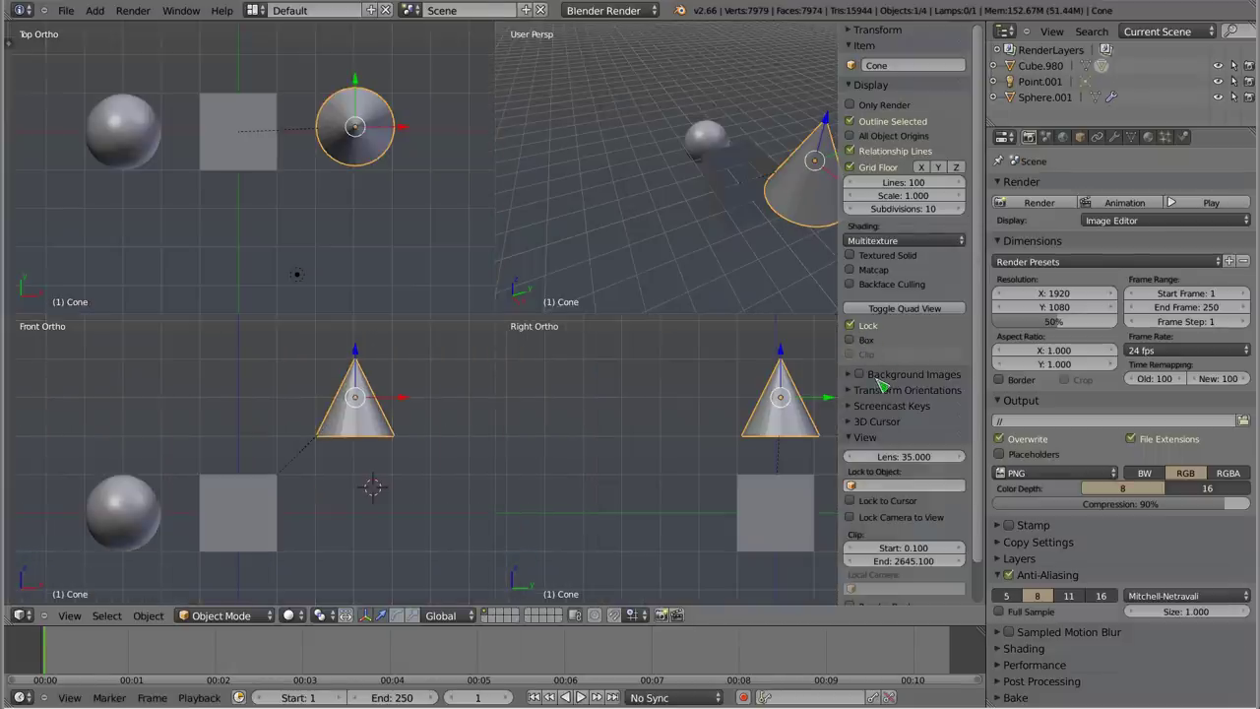
pyautogui.click(909, 308)
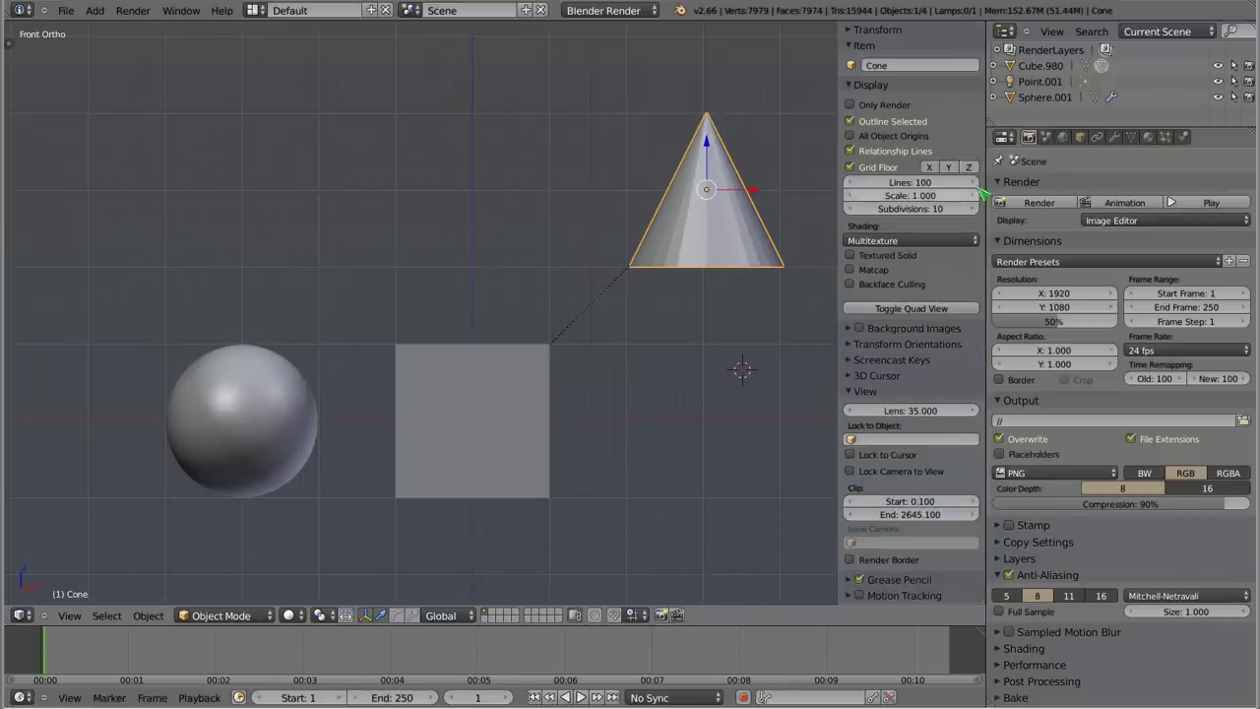
pyautogui.click(873, 86)
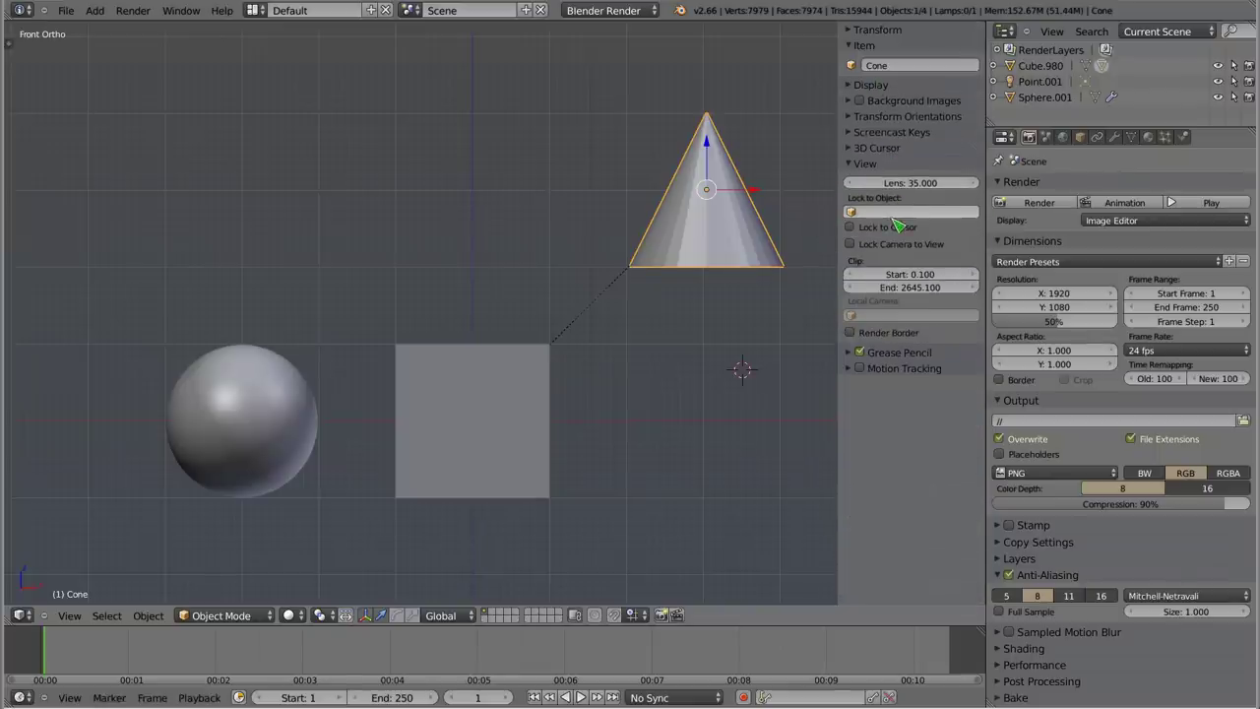
pyautogui.moveTo(413, 369)
pyautogui.mouseDown(button='middle')
pyautogui.moveTo(523, 301)
pyautogui.moveTo(571, 442)
pyautogui.moveTo(506, 305)
pyautogui.moveTo(501, 345)
pyautogui.moveTo(388, 374)
pyautogui.moveTo(518, 197)
pyautogui.moveTo(594, 221)
pyautogui.moveTo(484, 388)
pyautogui.moveTo(720, 149)
pyautogui.mouseUp(button='middle')
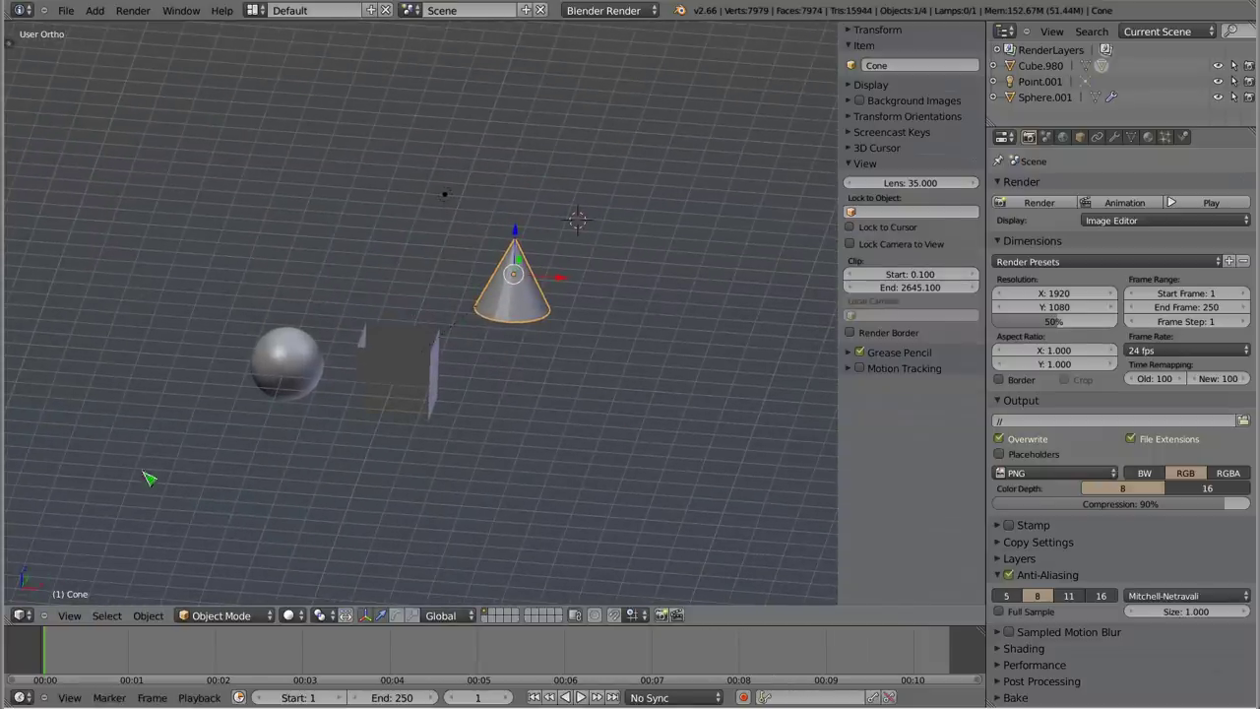
pyautogui.moveTo(449, 299); pyautogui.dragTo(431, 296, button='middle')
pyautogui.moveTo(505, 430); pyautogui.dragTo(463, 430, button='middle')
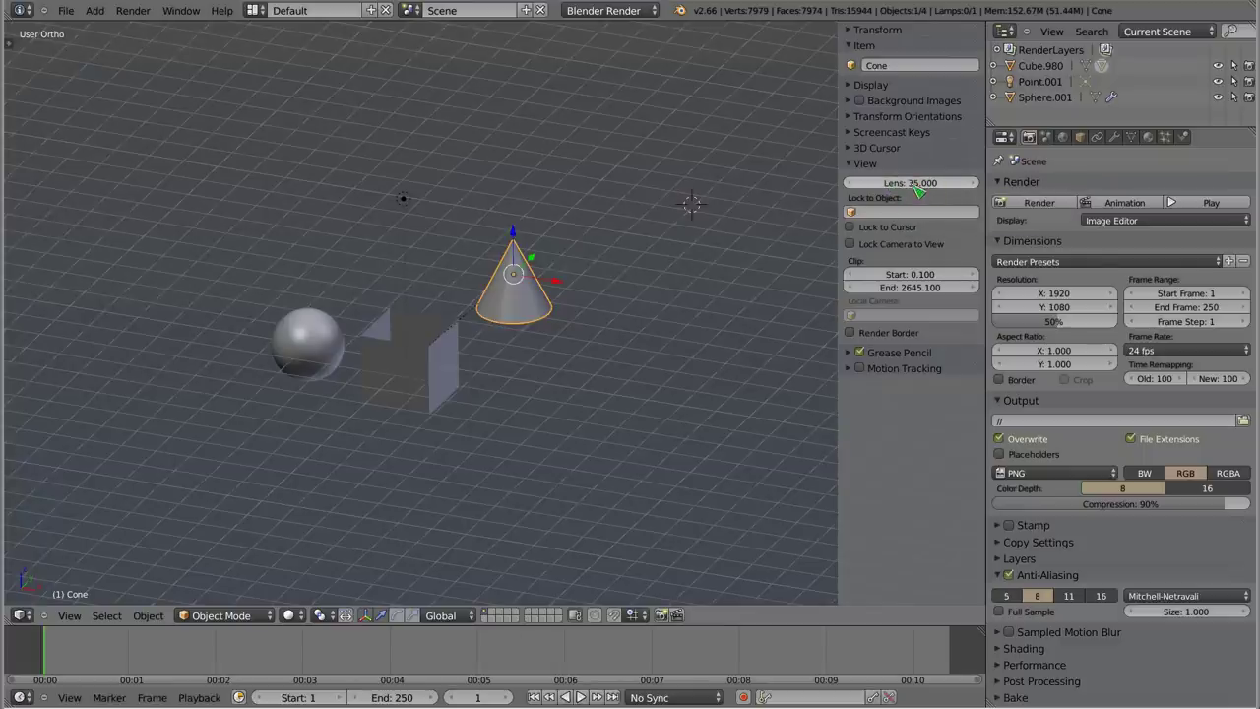
# Step: Try different view lens lengths, settle on 35, and switch to perspective with Numpad 5
pyautogui.moveTo(925, 193); pyautogui.dragTo(848, 183)
pyautogui.moveTo(910, 183); pyautogui.dragTo(969, 184)
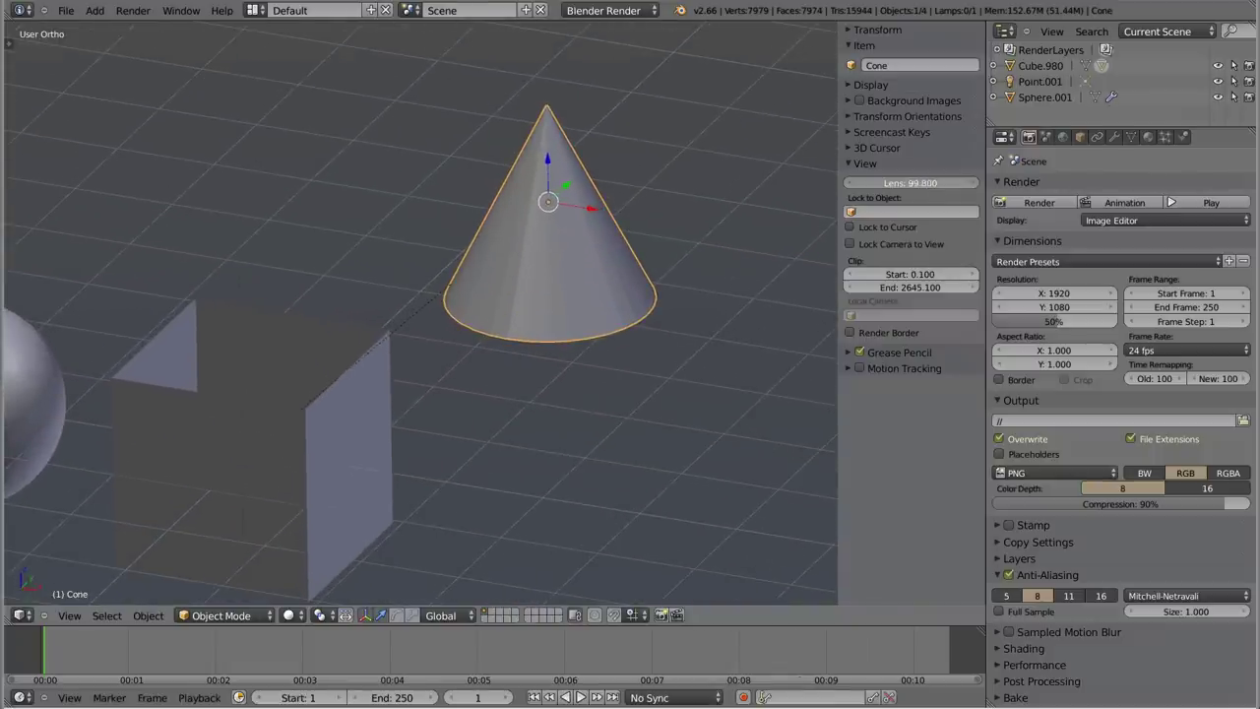
pyautogui.moveTo(970, 184); pyautogui.dragTo(926, 187)
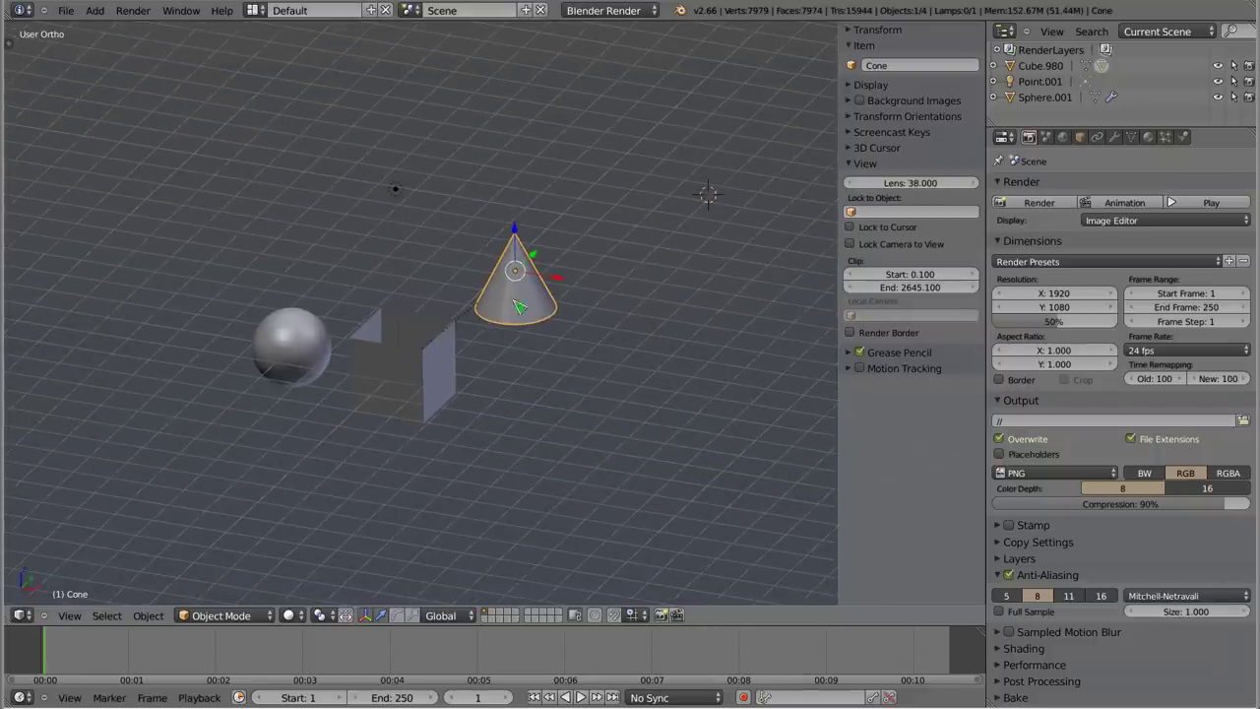
pyautogui.click(926, 187)
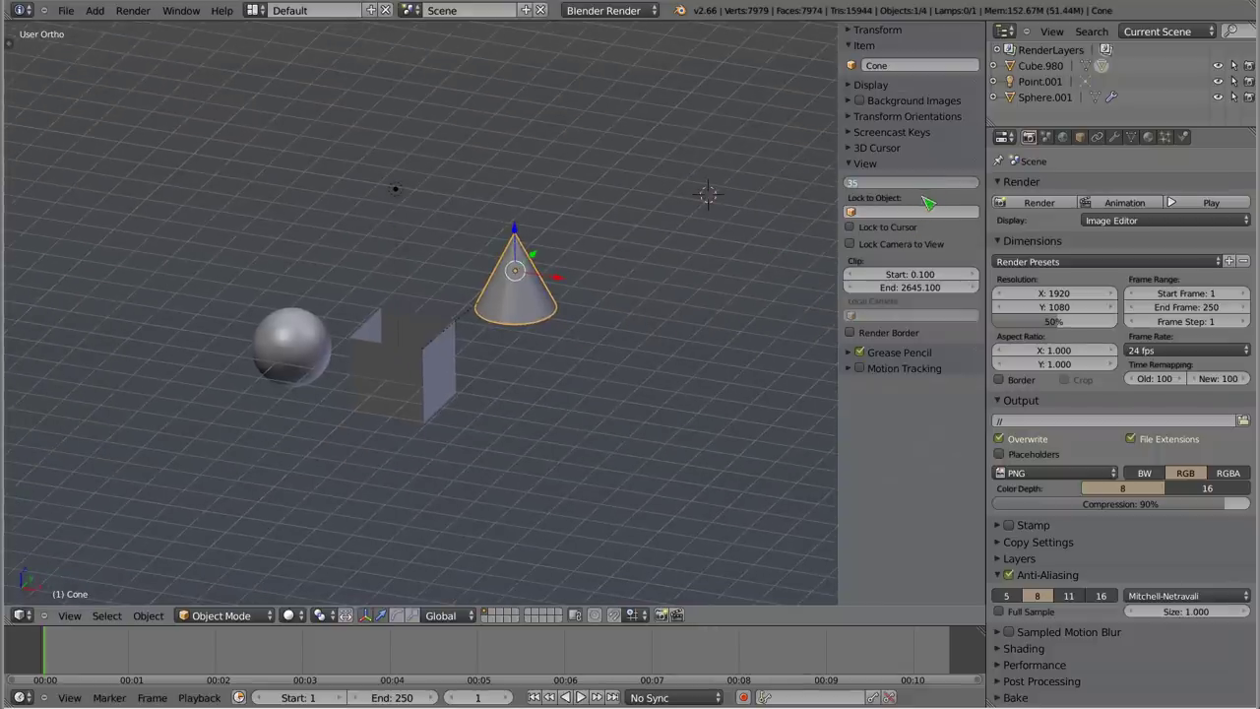
pyautogui.press('Return')
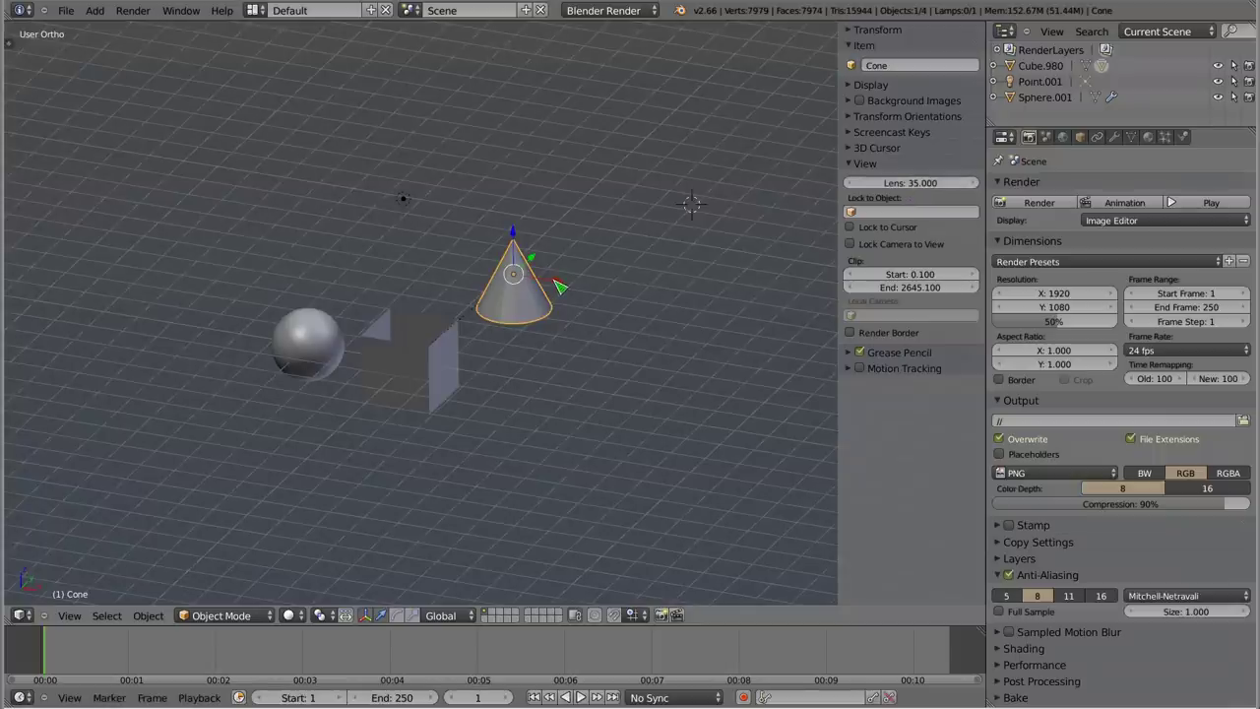
pyautogui.press('KP_5')
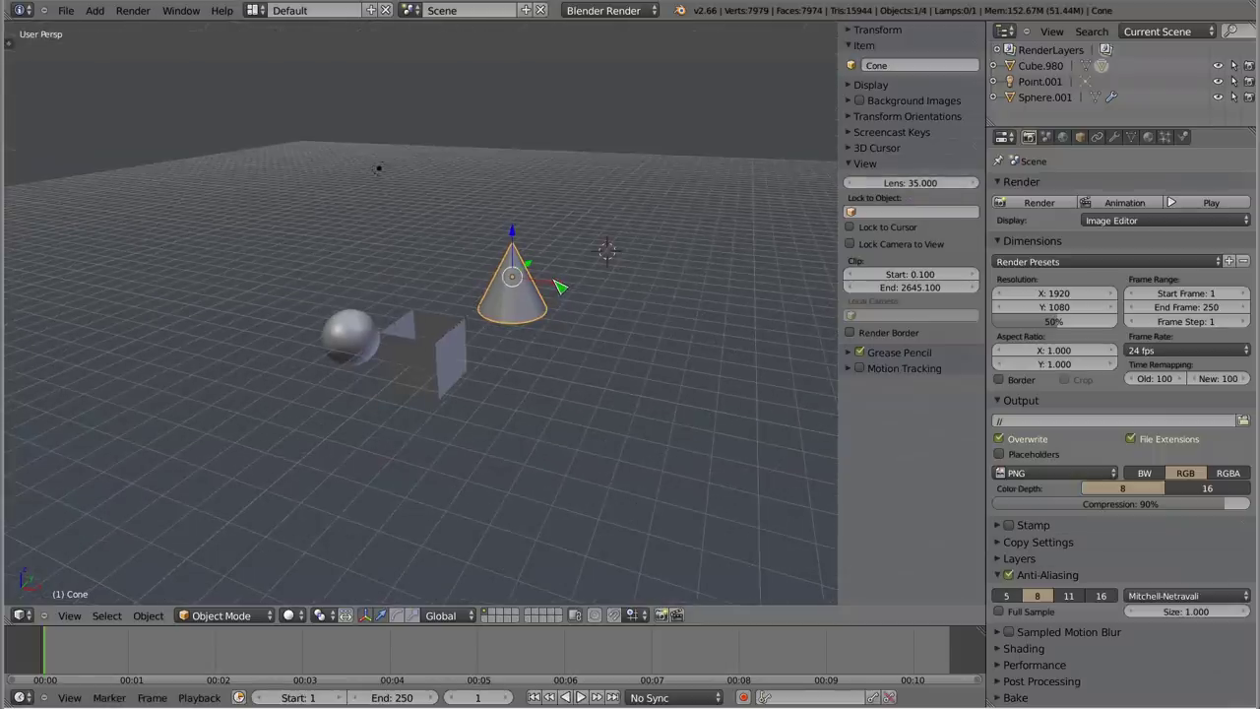
# Step: Widen the lens and zoom in on the cone and cube, then set lens 24 and zoom back out
pyautogui.moveTo(926, 183); pyautogui.dragTo(849, 183)
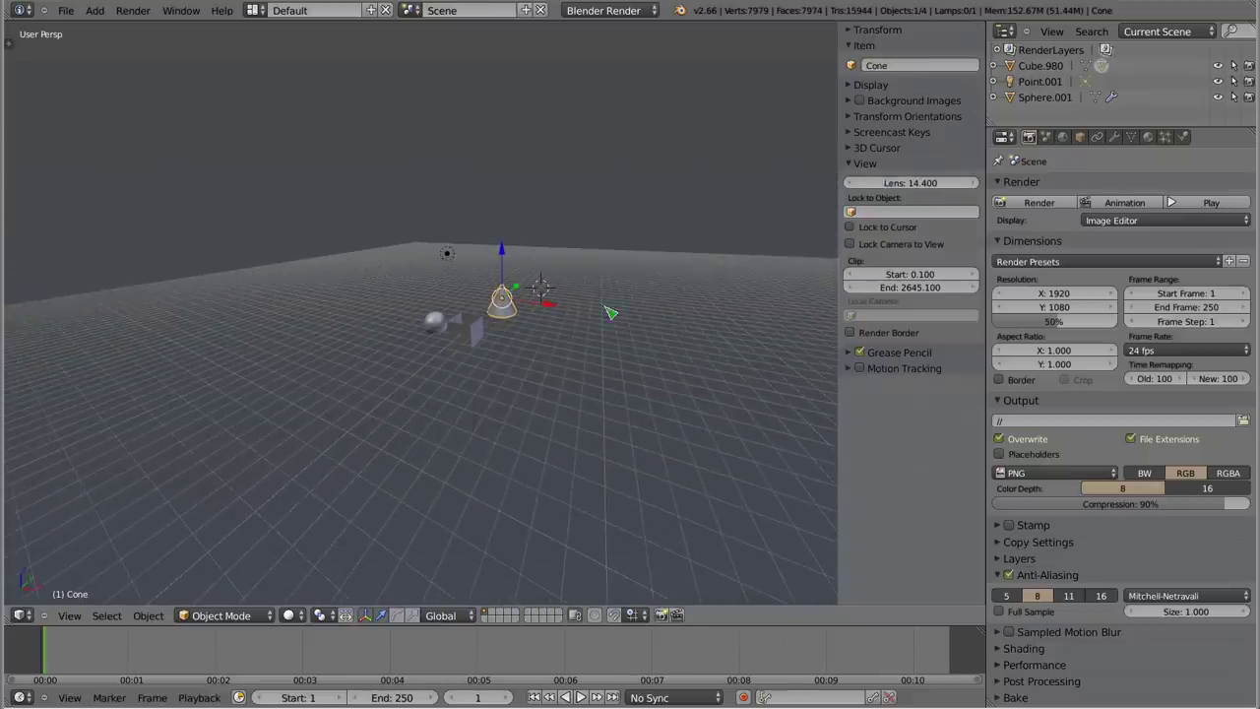
pyautogui.scroll(2, 486, 323)
pyautogui.scroll(2, 486, 323)
pyautogui.scroll(3, 486, 323)
pyautogui.moveTo(483, 341)
pyautogui.mouseDown(button='middle')
pyautogui.moveTo(534, 255)
pyautogui.moveTo(519, 293)
pyautogui.moveTo(453, 341)
pyautogui.moveTo(473, 292)
pyautogui.moveTo(398, 460)
pyautogui.moveTo(433, 418)
pyautogui.moveTo(452, 420)
pyautogui.moveTo(501, 348)
pyautogui.moveTo(472, 486)
pyautogui.moveTo(535, 394)
pyautogui.moveTo(273, 479)
pyautogui.moveTo(282, 444)
pyautogui.moveTo(483, 515)
pyautogui.moveTo(498, 382)
pyautogui.mouseUp(button='middle')
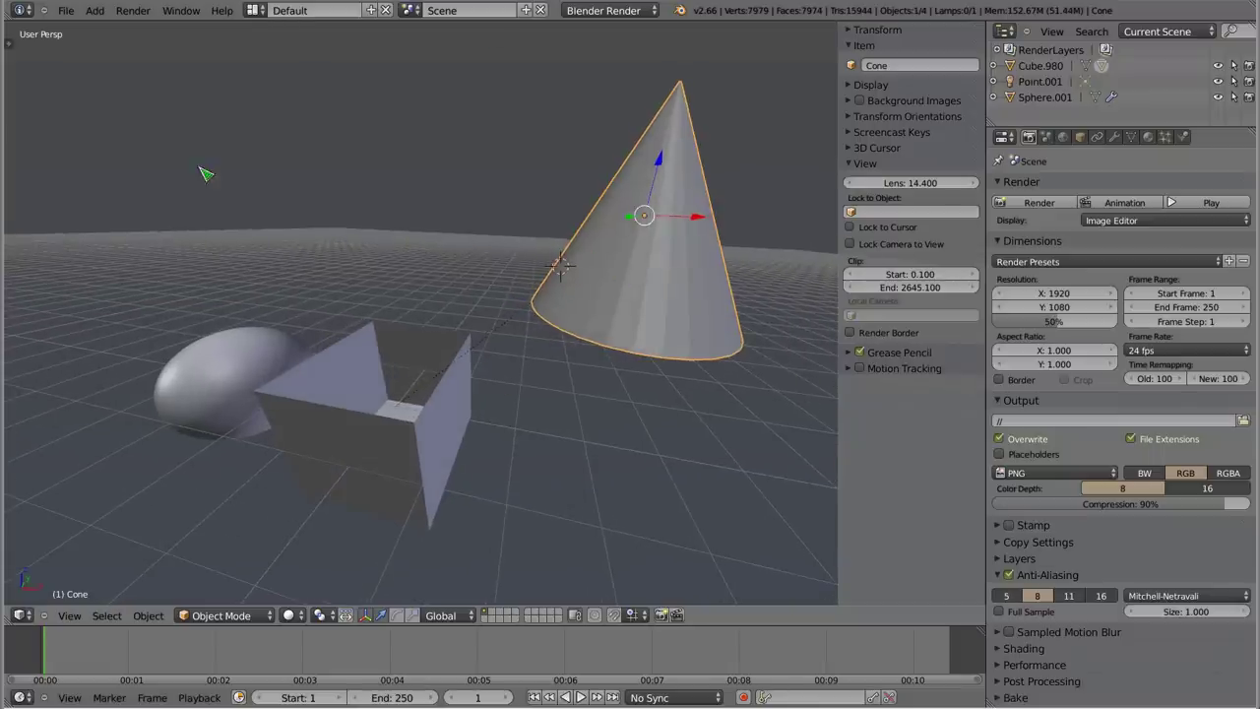
pyautogui.click(923, 184)
pyautogui.write('24')
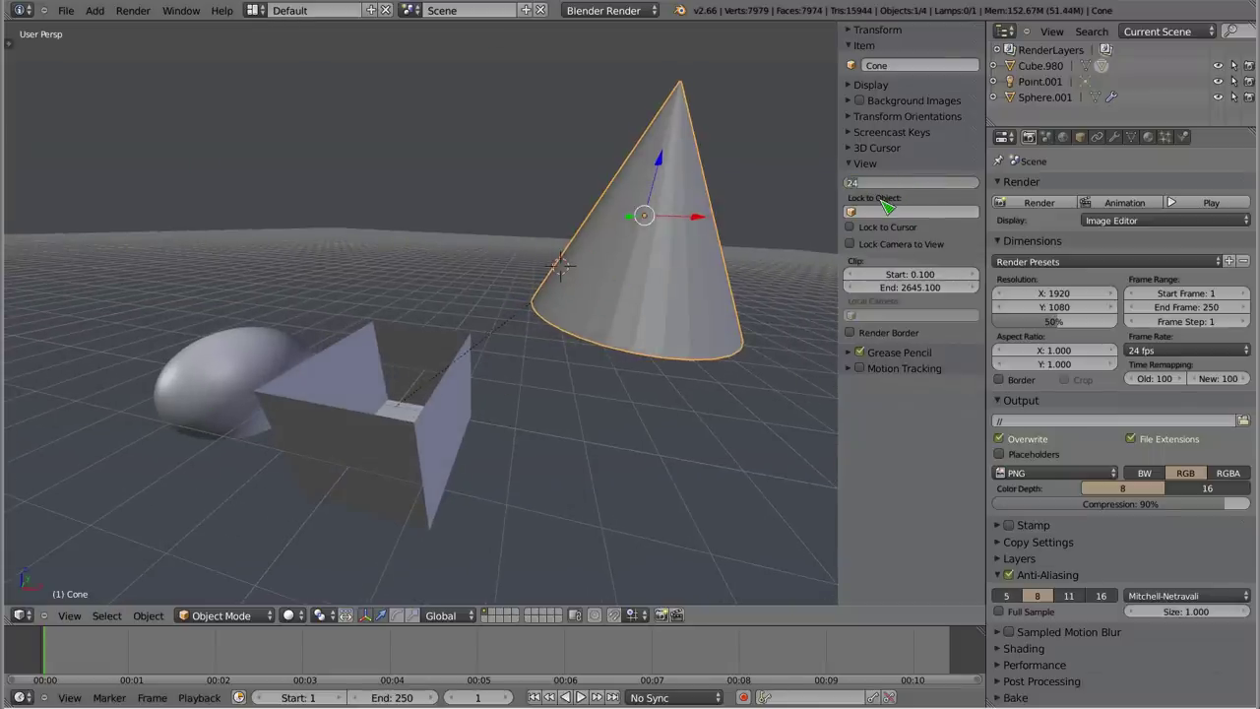
pyautogui.press('Return')
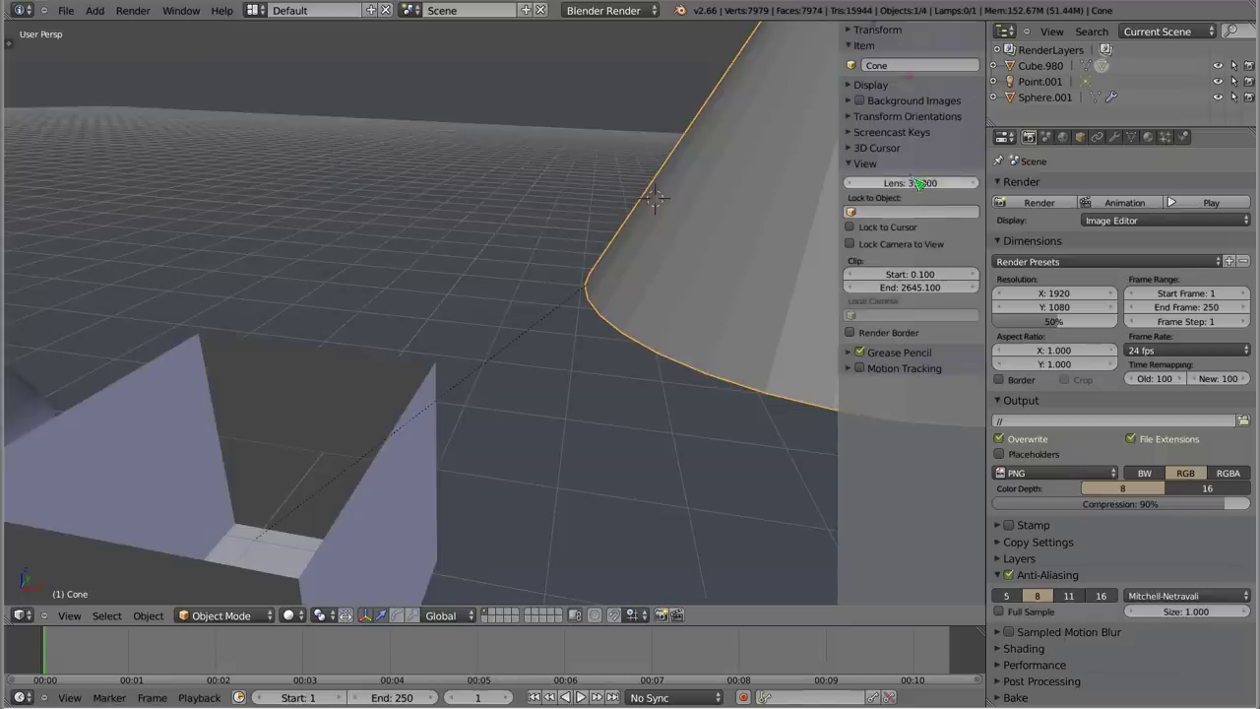
pyautogui.scroll(-4, 521, 302)
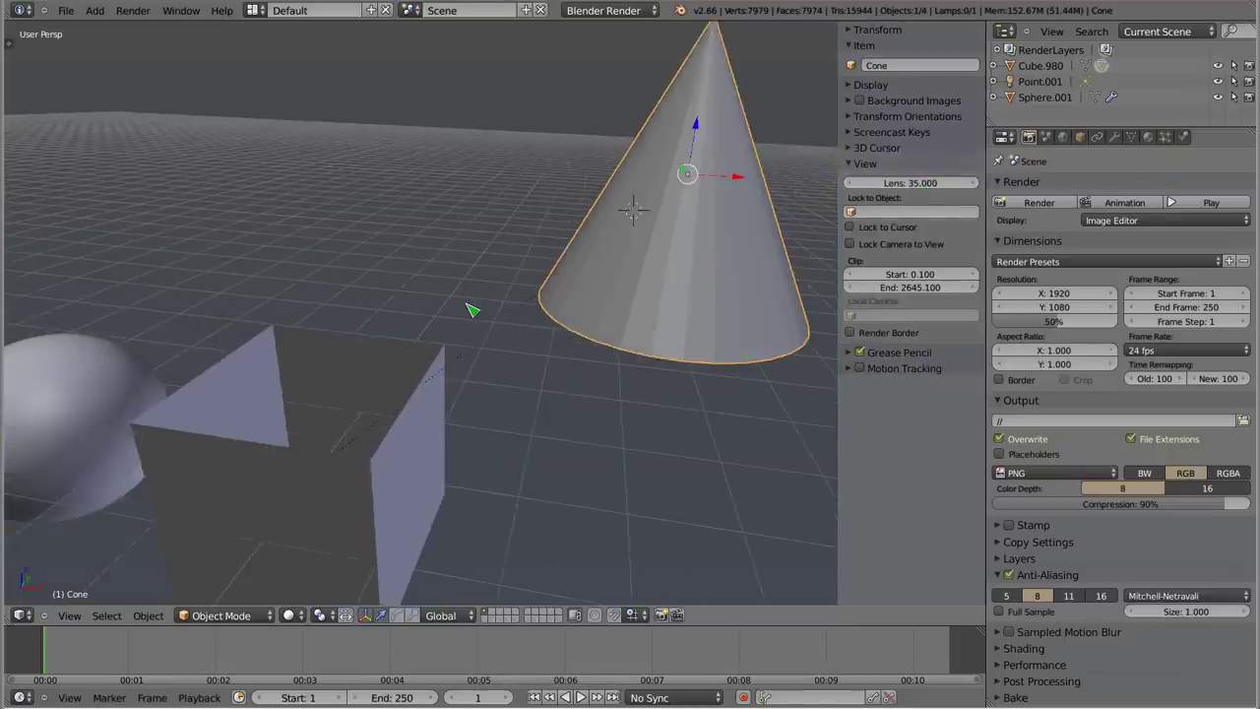
pyautogui.scroll(-3, 470, 306)
pyautogui.scroll(-2, 463, 325)
pyautogui.moveTo(447, 340)
pyautogui.mouseDown(button='middle')
pyautogui.moveTo(481, 360)
pyautogui.moveTo(439, 292)
pyautogui.moveTo(430, 337)
pyautogui.moveTo(408, 288)
pyautogui.moveTo(512, 394)
pyautogui.moveTo(551, 368)
pyautogui.moveTo(512, 366)
pyautogui.mouseUp(button='middle')
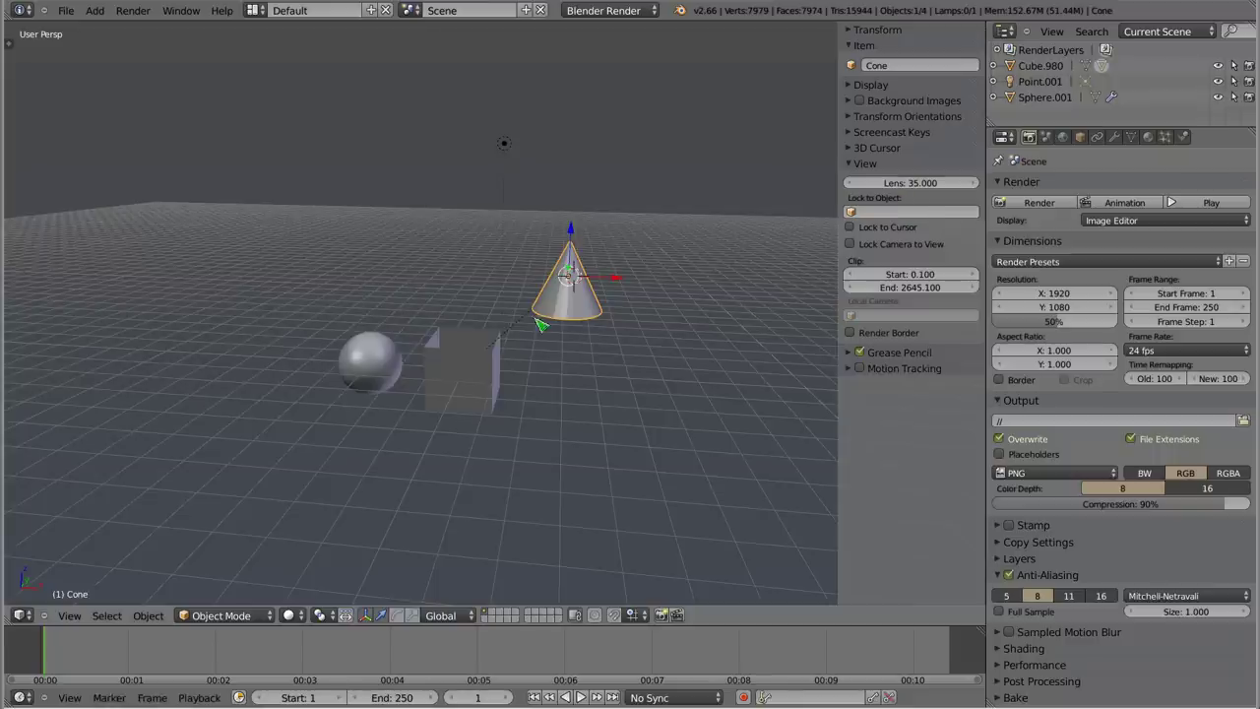
pyautogui.moveTo(591, 246); pyautogui.dragTo(601, 232, button='middle')
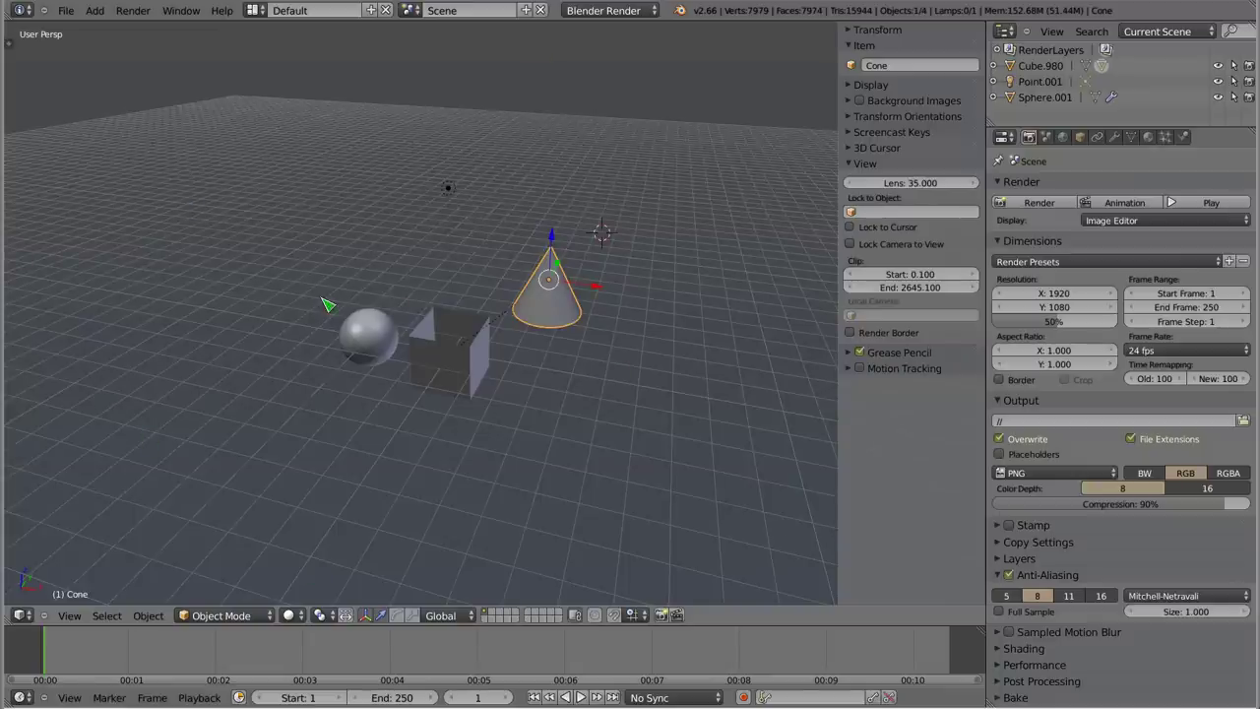
pyautogui.rightClick(356, 345)
pyautogui.moveTo(408, 347)
pyautogui.mouseDown(button='middle')
pyautogui.moveTo(455, 329)
pyautogui.moveTo(520, 375)
pyautogui.moveTo(472, 386)
pyautogui.mouseUp(button='middle')
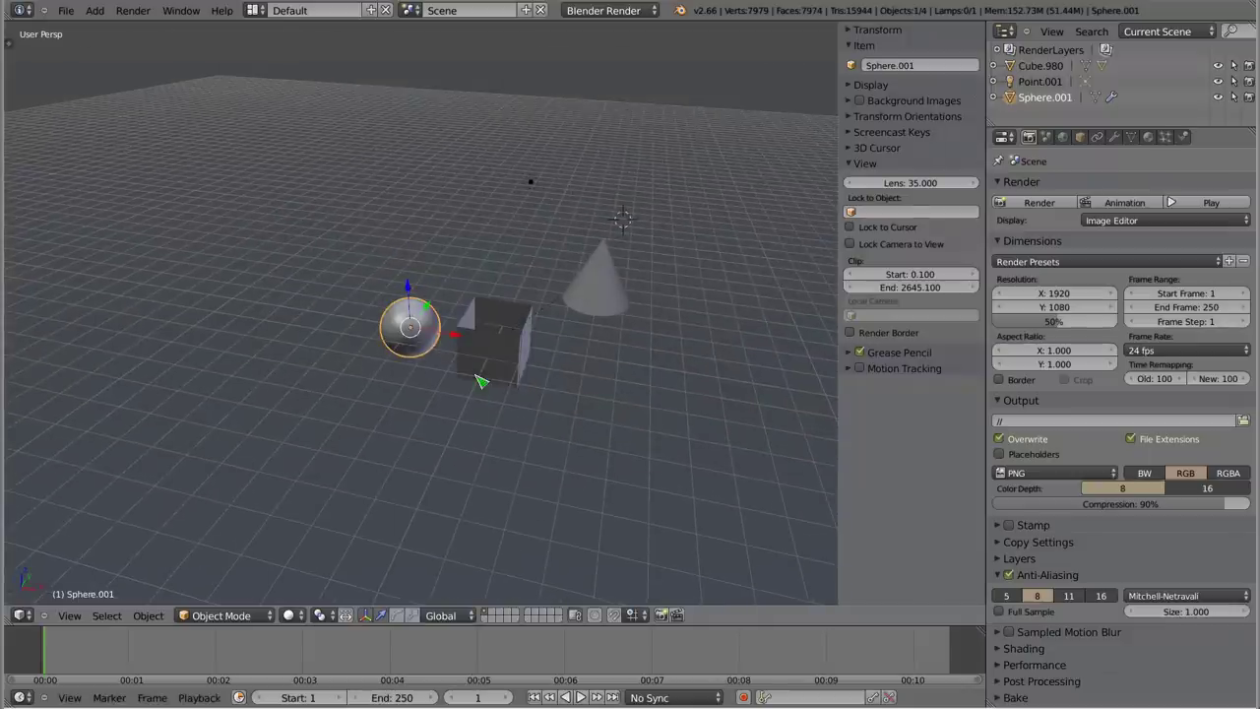
pyautogui.click(856, 211)
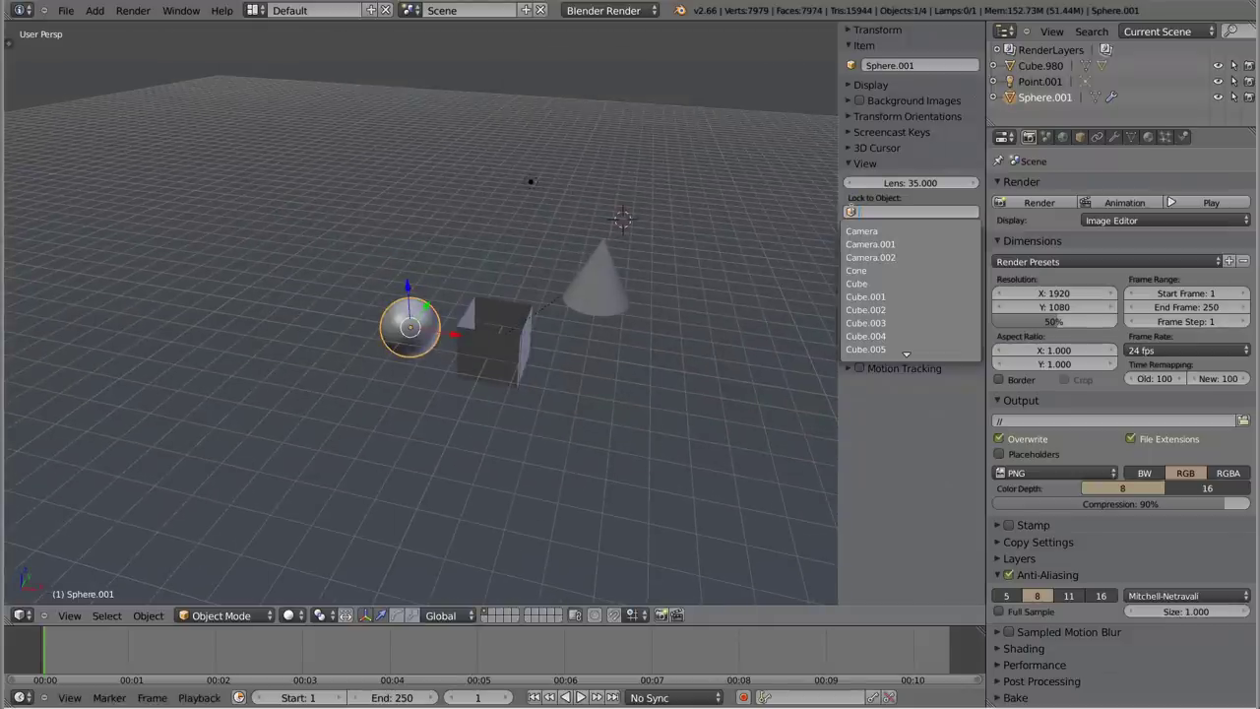
pyautogui.write('s')
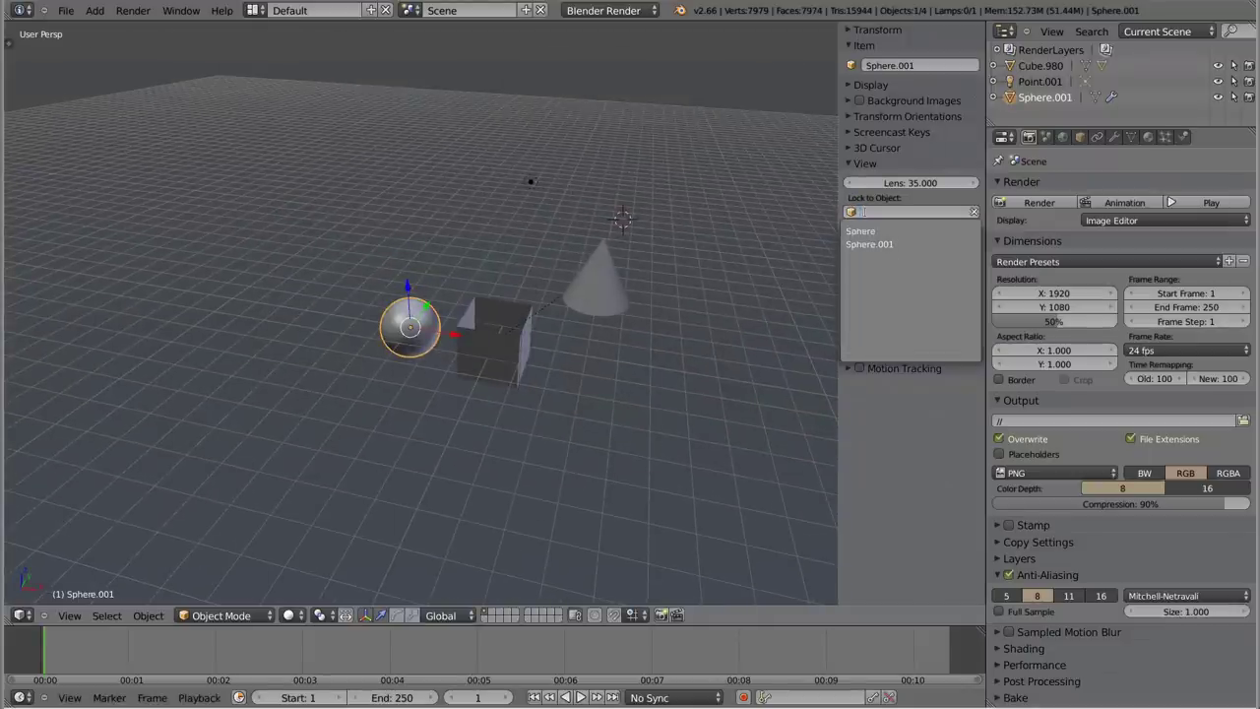
pyautogui.click(869, 244)
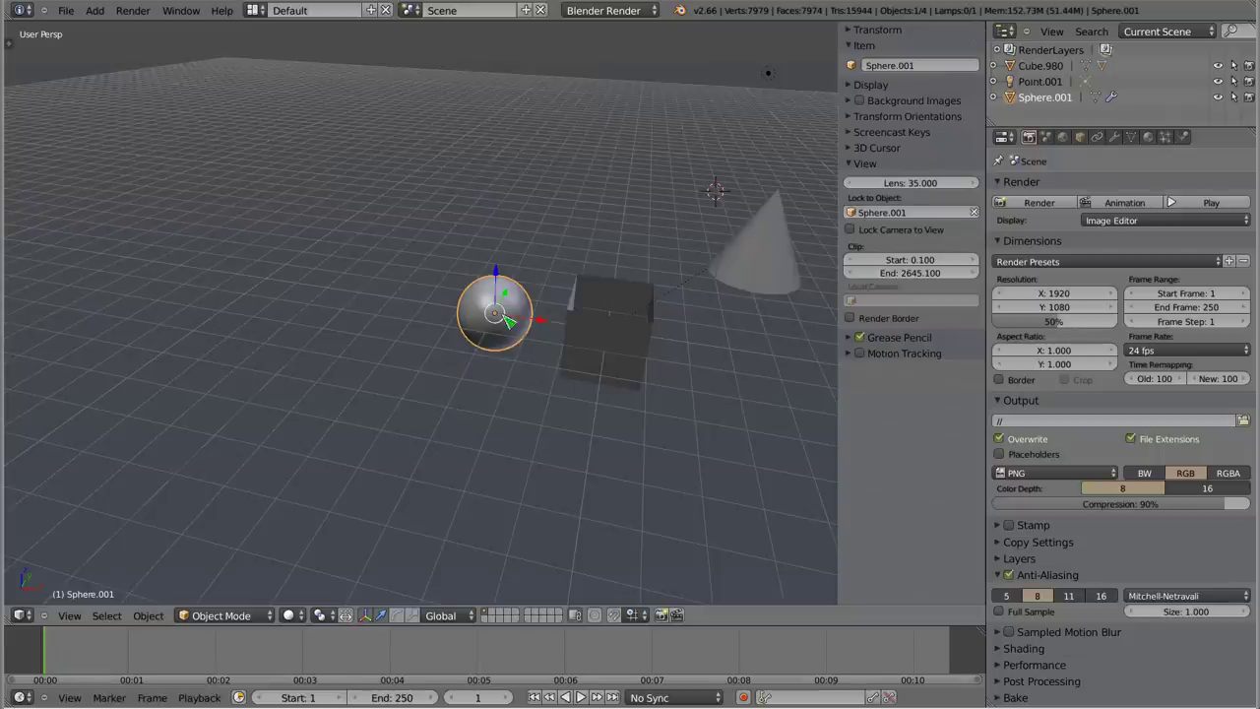
pyautogui.moveTo(633, 361)
pyautogui.mouseDown(button='middle')
pyautogui.moveTo(608, 446)
pyautogui.moveTo(692, 273)
pyautogui.mouseUp(button='middle')
pyautogui.moveTo(416, 348)
pyautogui.mouseDown(button='middle')
pyautogui.moveTo(585, 425)
pyautogui.moveTo(643, 363)
pyautogui.moveTo(554, 459)
pyautogui.moveTo(274, 405)
pyautogui.moveTo(309, 393)
pyautogui.moveTo(577, 441)
pyautogui.moveTo(410, 427)
pyautogui.moveTo(424, 489)
pyautogui.moveTo(562, 498)
pyautogui.moveTo(712, 368)
pyautogui.moveTo(596, 301)
pyautogui.moveTo(644, 384)
pyautogui.moveTo(397, 344)
pyautogui.moveTo(416, 290)
pyautogui.moveTo(449, 427)
pyautogui.moveTo(409, 396)
pyautogui.moveTo(652, 428)
pyautogui.moveTo(689, 393)
pyautogui.mouseUp(button='middle')
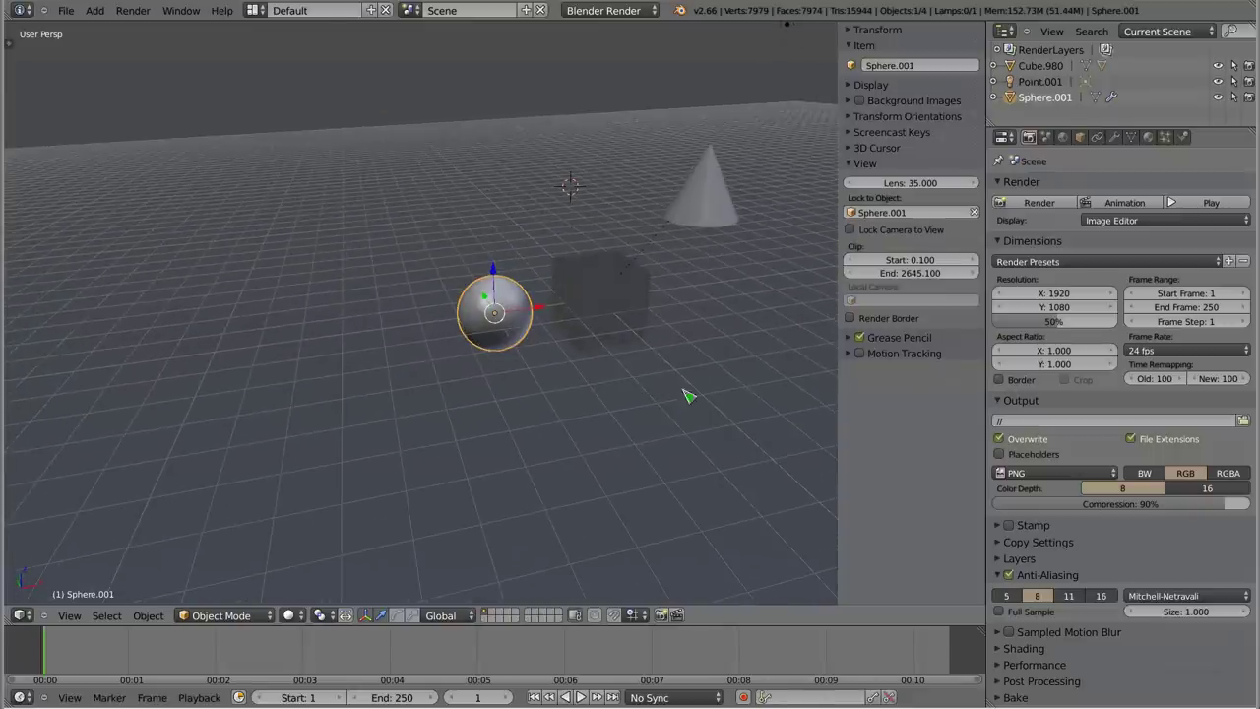
pyautogui.click(975, 212)
pyautogui.moveTo(404, 398)
pyautogui.keyDown('shift'); pyautogui.mouseDown(button='middle')
pyautogui.moveTo(582, 360)
pyautogui.moveTo(565, 121)
pyautogui.moveTo(447, 443)
pyautogui.moveTo(475, 307)
pyautogui.moveTo(562, 458)
pyautogui.moveTo(449, 399)
pyautogui.moveTo(813, 345)
pyautogui.moveTo(640, 324)
pyautogui.moveTo(705, 391)
pyautogui.moveTo(344, 239)
pyautogui.moveTo(324, 247)
pyautogui.moveTo(502, 477)
pyautogui.moveTo(513, 474)
pyautogui.mouseUp(button='middle'); pyautogui.keyUp('shift')
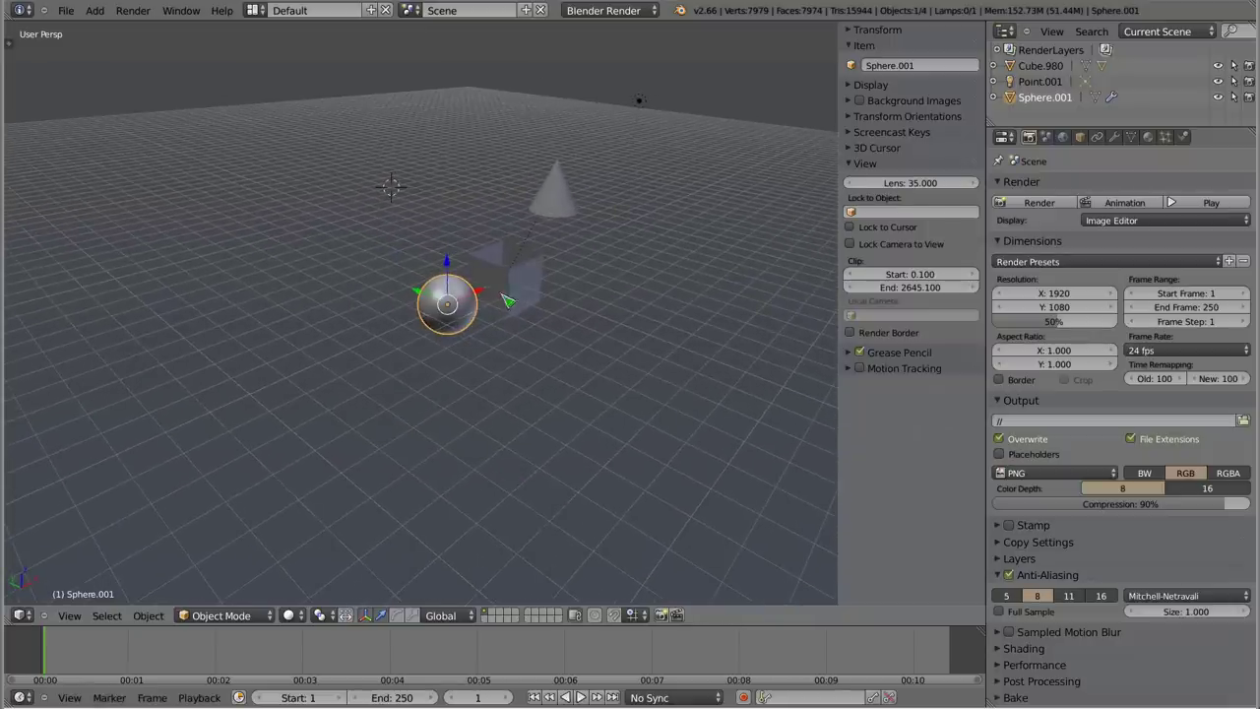
pyautogui.rightClick(559, 219)
pyautogui.moveTo(623, 361)
pyautogui.mouseDown(button='middle')
pyautogui.moveTo(568, 391)
pyautogui.moveTo(508, 344)
pyautogui.moveTo(573, 345)
pyautogui.moveTo(706, 269)
pyautogui.moveTo(711, 380)
pyautogui.moveTo(636, 403)
pyautogui.mouseUp(button='middle')
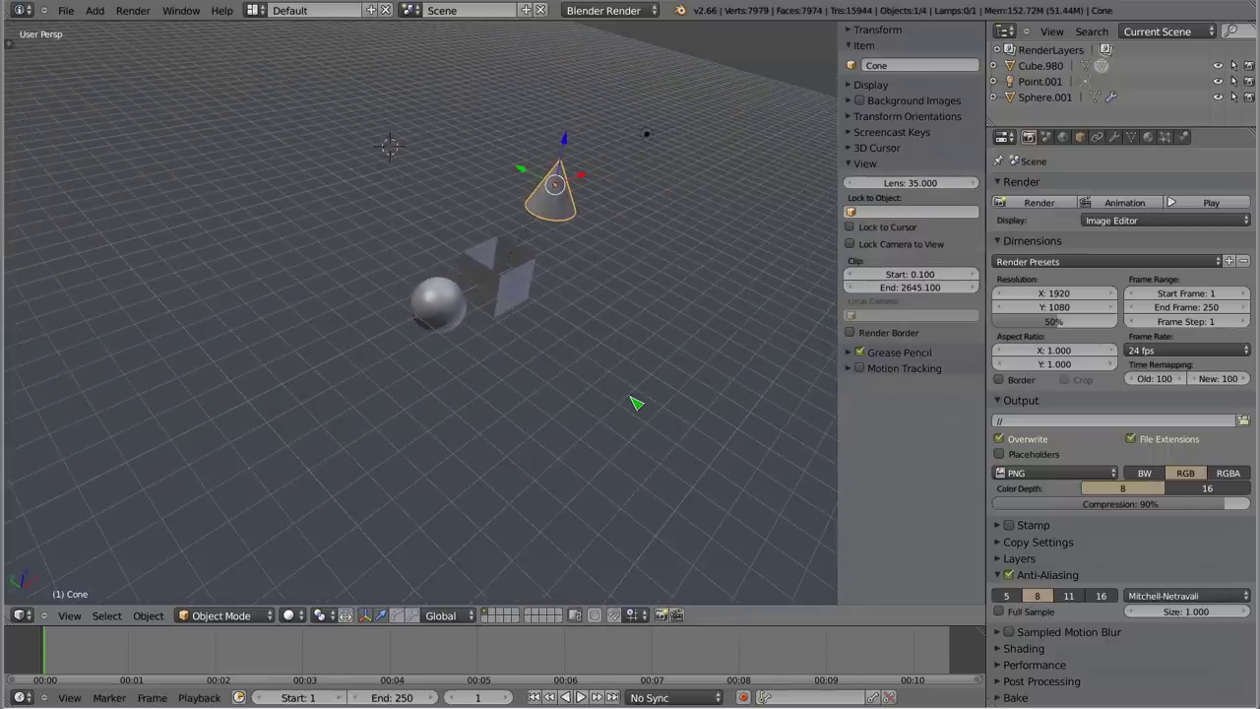
pyautogui.hotkey('ctrl', 'alt', 'u')
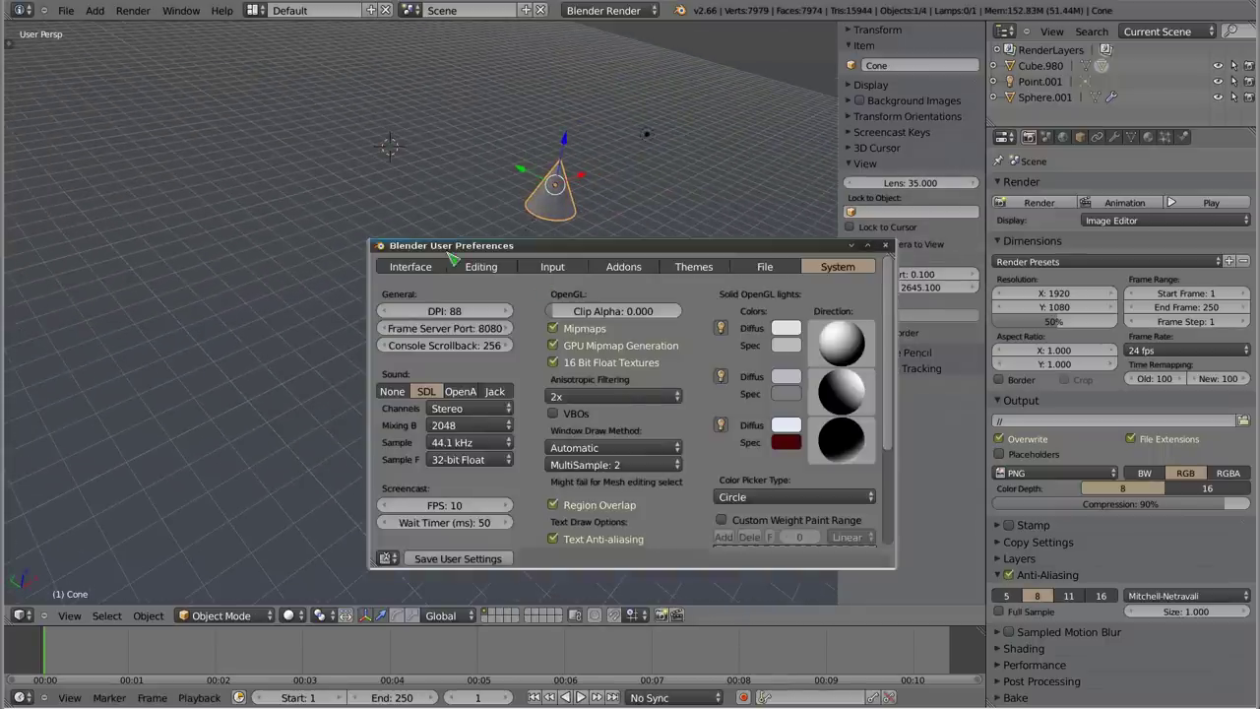
pyautogui.click(419, 266)
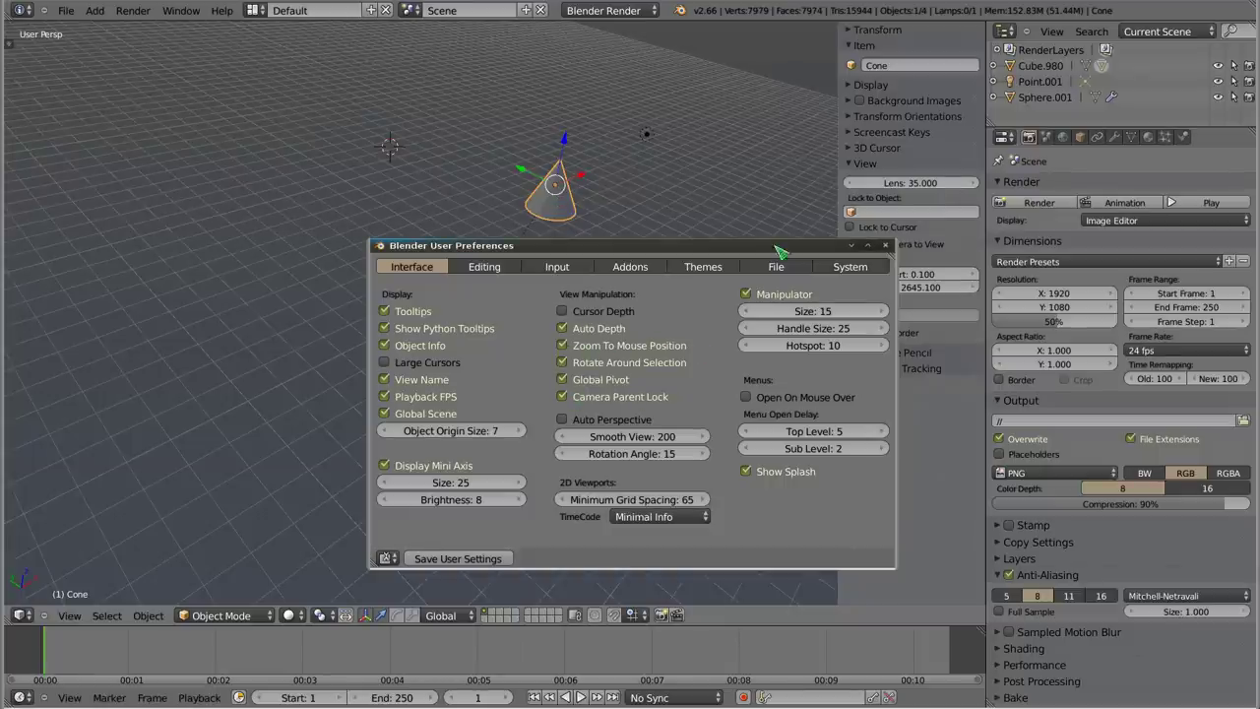
pyautogui.click(886, 245)
pyautogui.moveTo(469, 312); pyautogui.dragTo(439, 277, button='middle')
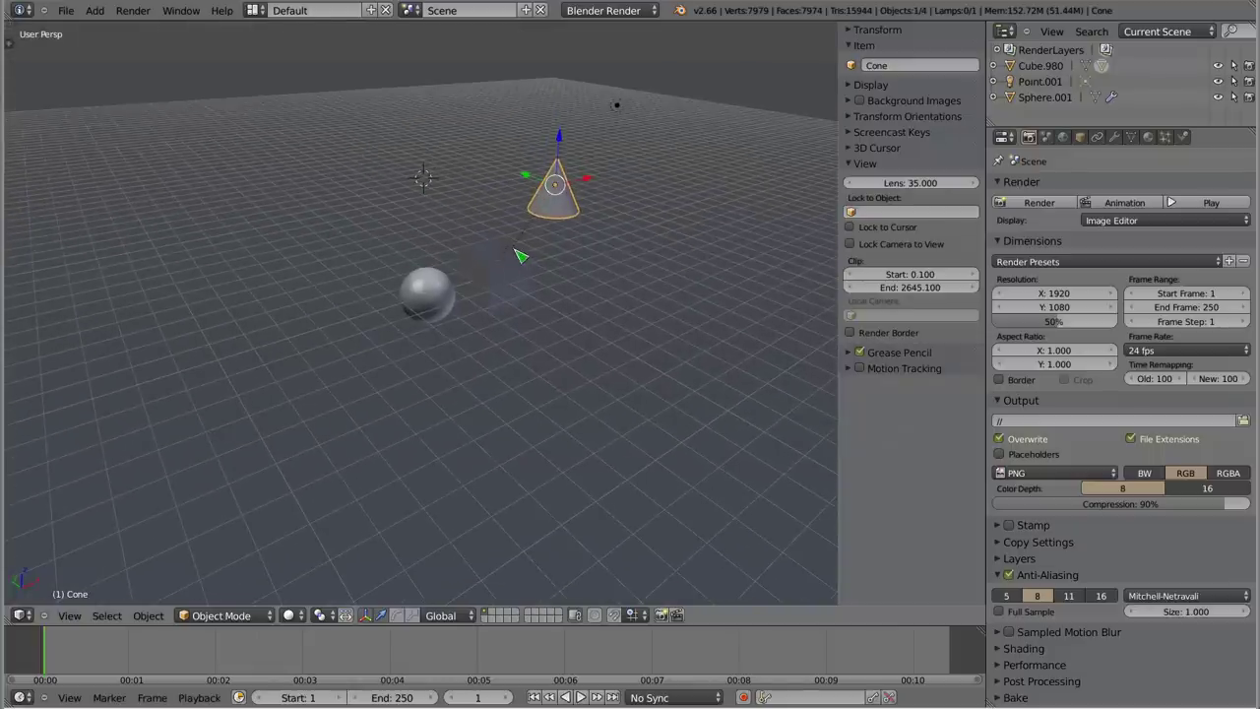
# Step: Lock the view to the 3D cursor, orbit around it from several angles, then unlock it
pyautogui.moveTo(548, 248); pyautogui.dragTo(500, 236, button='middle')
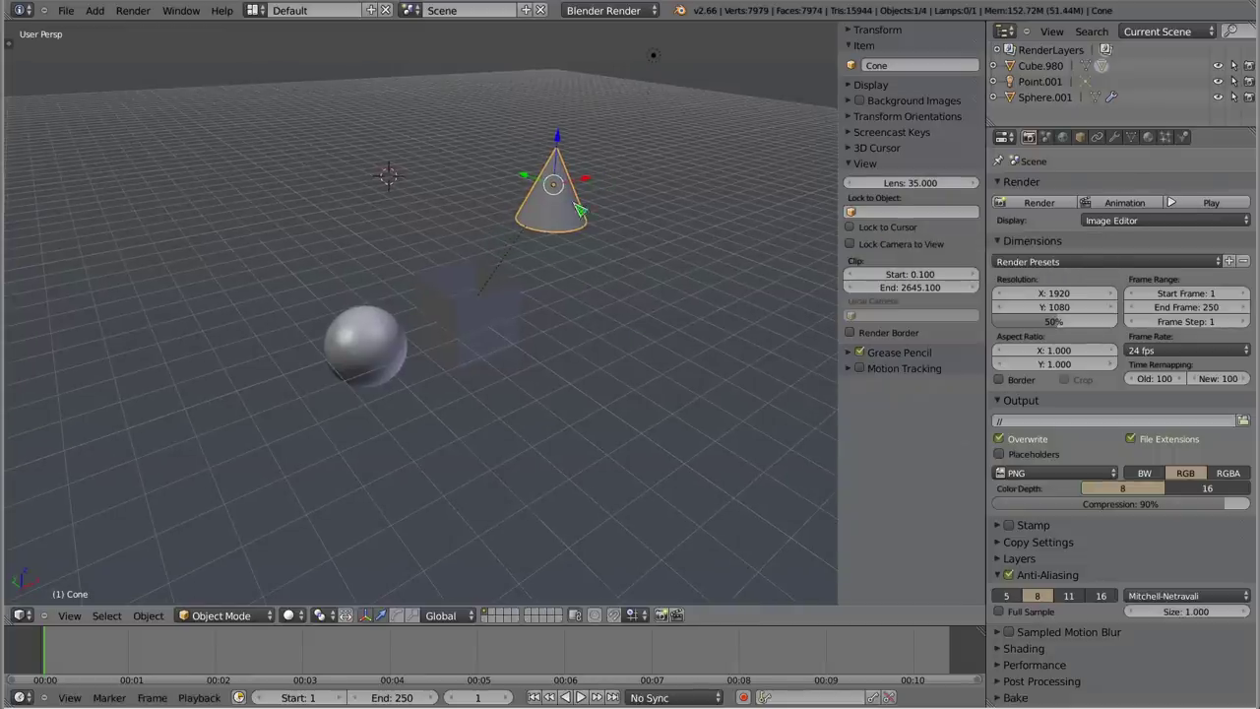
pyautogui.click(854, 227)
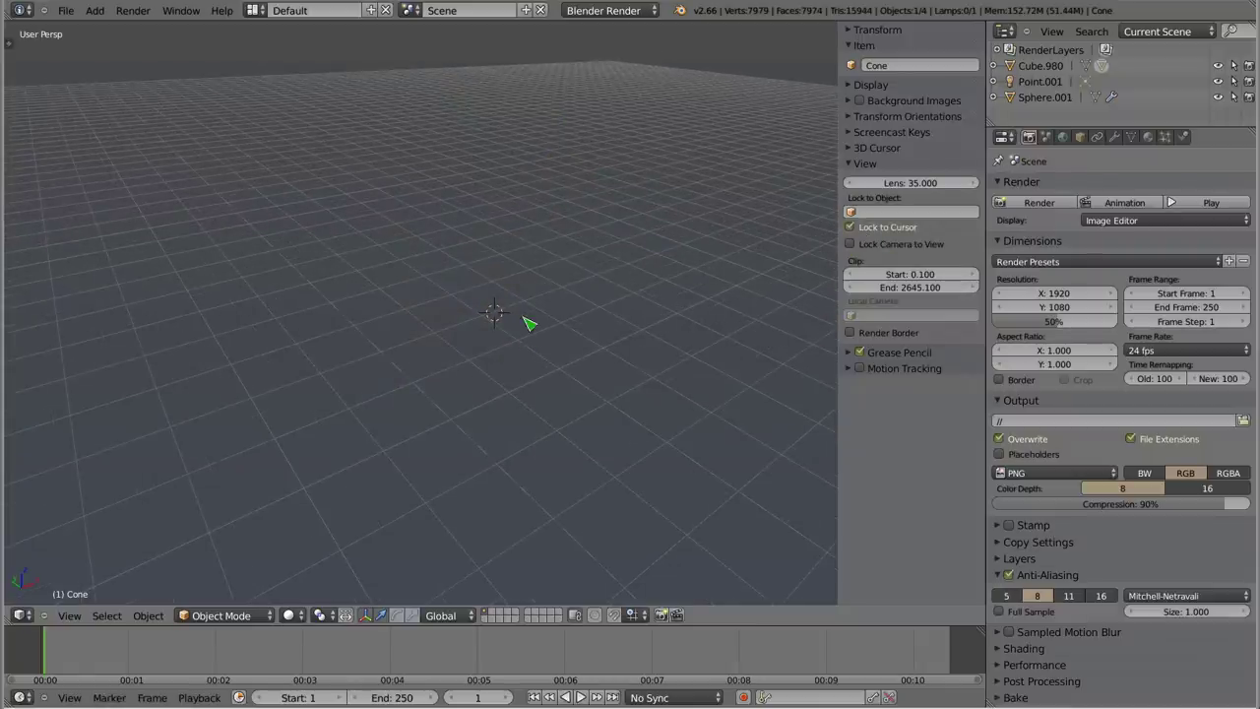
pyautogui.moveTo(499, 349)
pyautogui.mouseDown(button='middle')
pyautogui.moveTo(442, 361)
pyautogui.moveTo(613, 430)
pyautogui.moveTo(535, 262)
pyautogui.moveTo(258, 377)
pyautogui.moveTo(534, 506)
pyautogui.moveTo(549, 407)
pyautogui.moveTo(424, 388)
pyautogui.moveTo(392, 189)
pyautogui.moveTo(582, 400)
pyautogui.moveTo(492, 242)
pyautogui.mouseUp(button='middle')
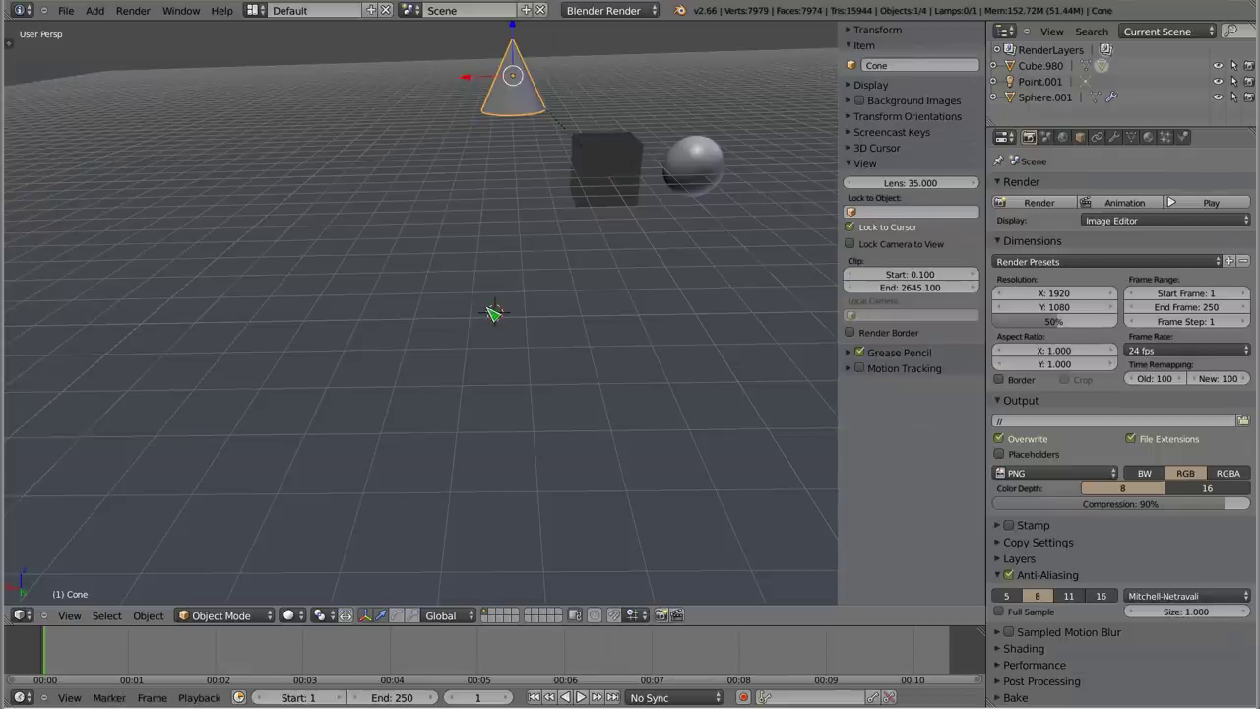
pyautogui.moveTo(608, 173); pyautogui.dragTo(587, 243, button='middle')
pyautogui.moveTo(568, 308)
pyautogui.mouseDown(button='middle')
pyautogui.moveTo(571, 236)
pyautogui.moveTo(520, 281)
pyautogui.moveTo(548, 343)
pyautogui.moveTo(537, 335)
pyautogui.moveTo(484, 459)
pyautogui.moveTo(563, 290)
pyautogui.mouseUp(button='middle')
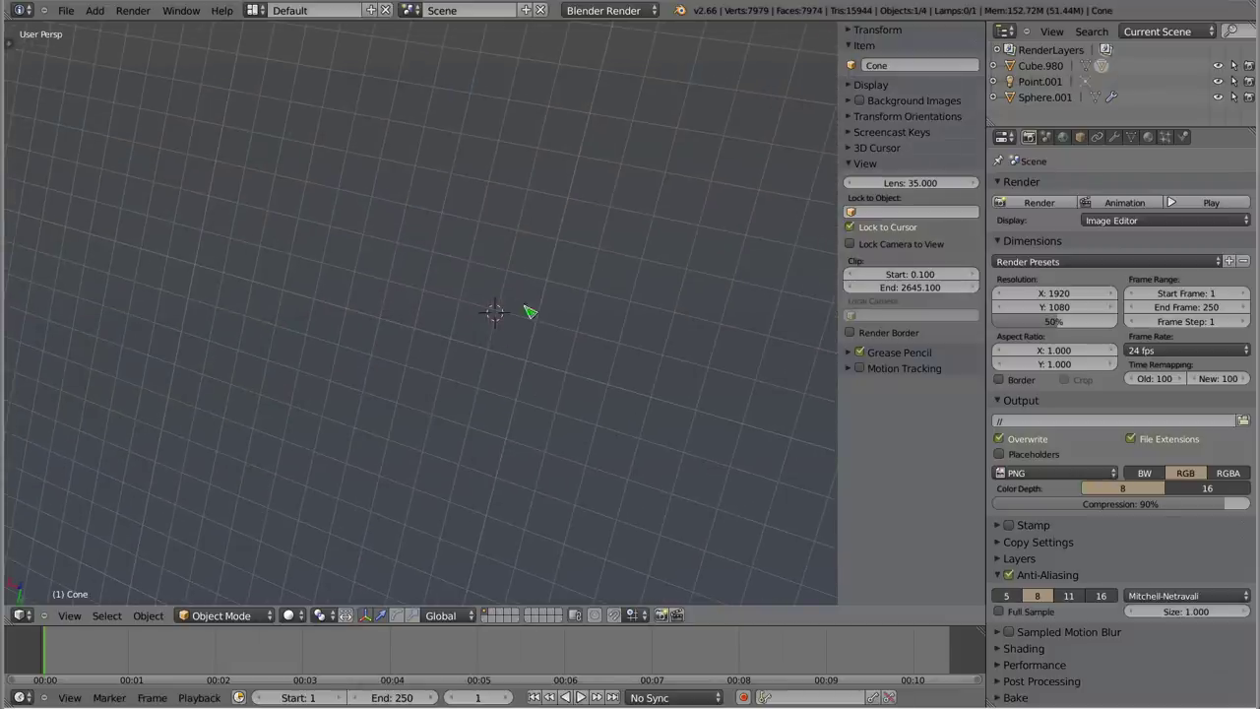
pyautogui.moveTo(604, 74)
pyautogui.mouseDown(button='middle')
pyautogui.moveTo(574, 208)
pyautogui.moveTo(574, 113)
pyautogui.mouseUp(button='middle')
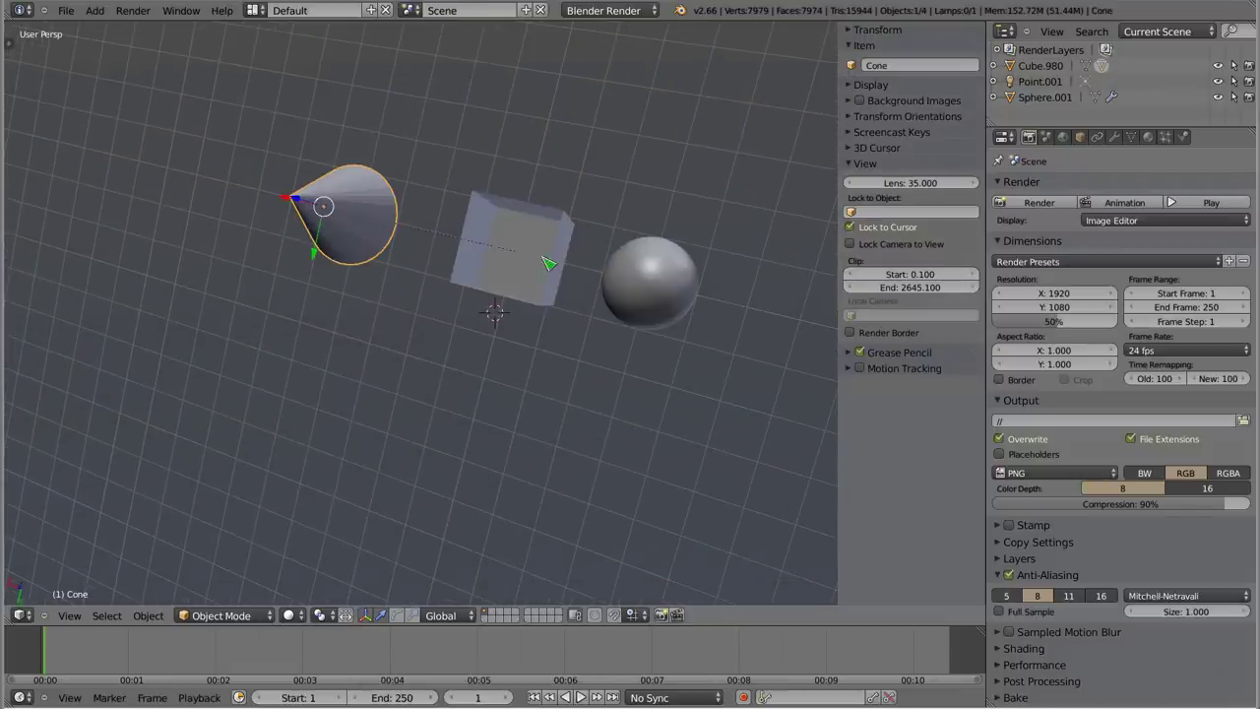
pyautogui.moveTo(520, 243); pyautogui.dragTo(505, 350, button='middle')
pyautogui.moveTo(505, 306); pyautogui.dragTo(464, 543, button='middle')
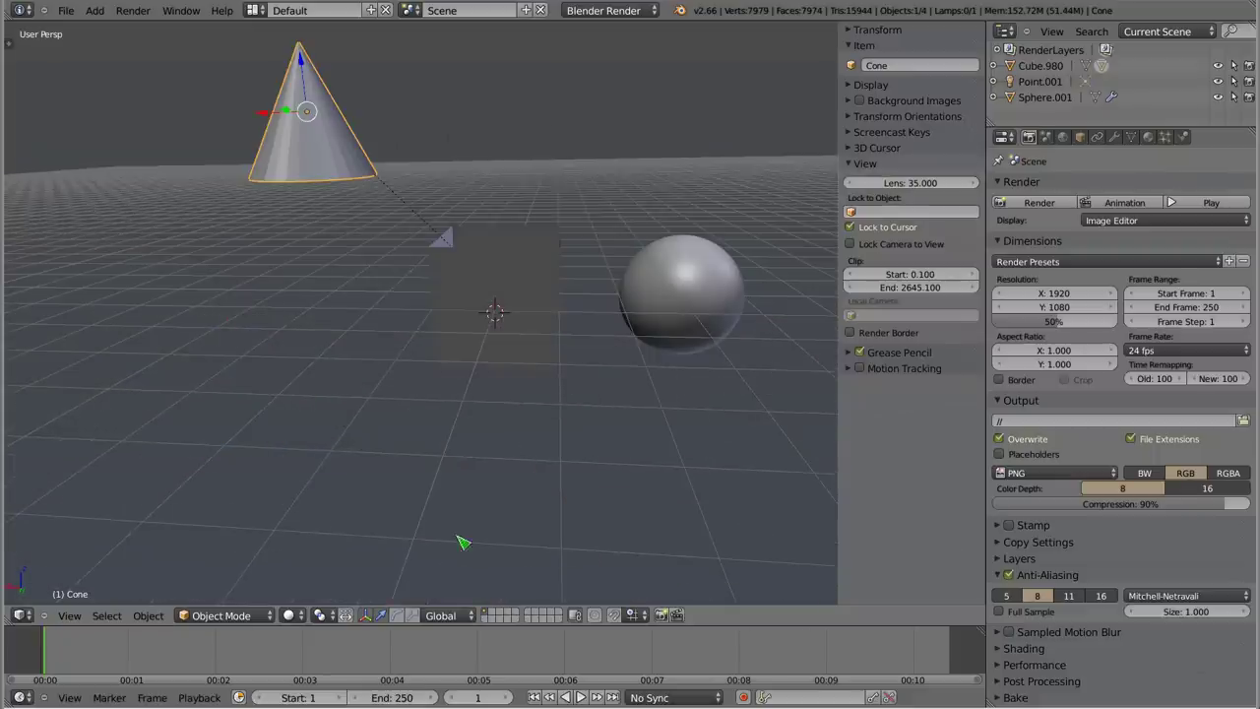
pyautogui.moveTo(534, 252)
pyautogui.mouseDown(button='middle')
pyautogui.moveTo(449, 526)
pyautogui.moveTo(590, 106)
pyautogui.moveTo(412, 96)
pyautogui.mouseUp(button='middle')
pyautogui.moveTo(604, 236)
pyautogui.mouseDown(button='middle')
pyautogui.moveTo(385, 365)
pyautogui.moveTo(262, 492)
pyautogui.moveTo(550, 347)
pyautogui.moveTo(450, 388)
pyautogui.moveTo(458, 439)
pyautogui.mouseUp(button='middle')
pyautogui.scroll(-2, 488, 308)
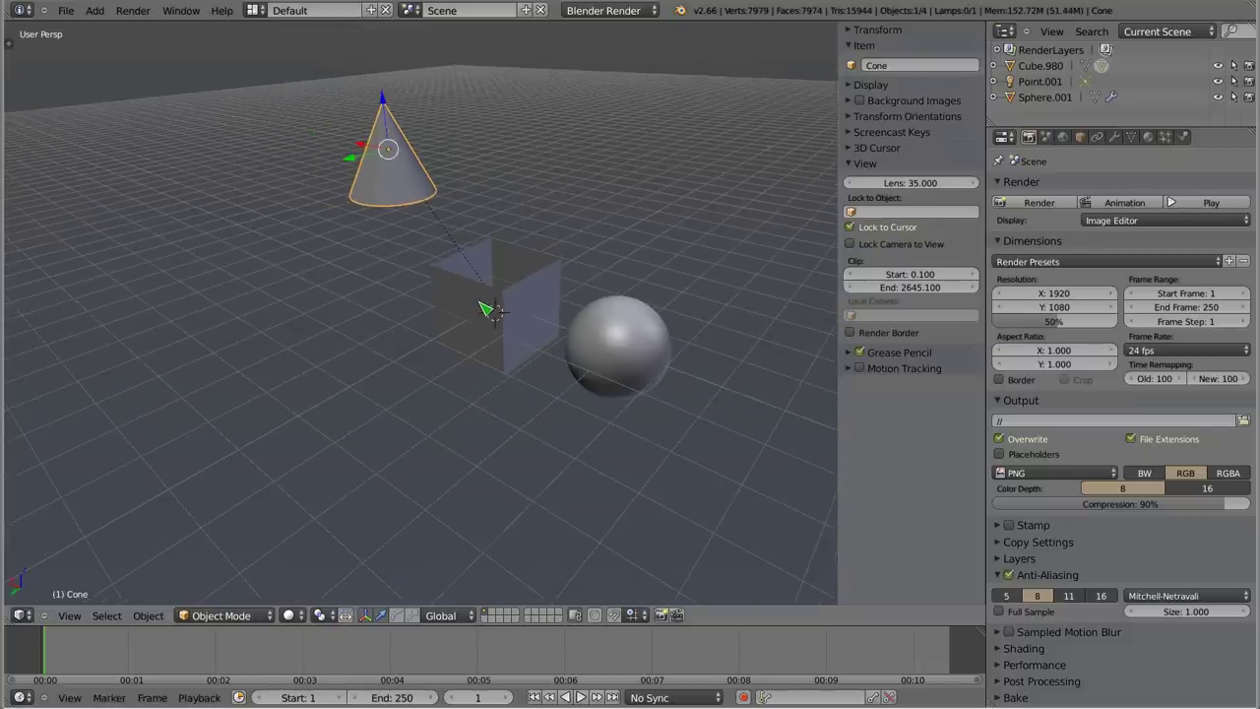
pyautogui.click(861, 229)
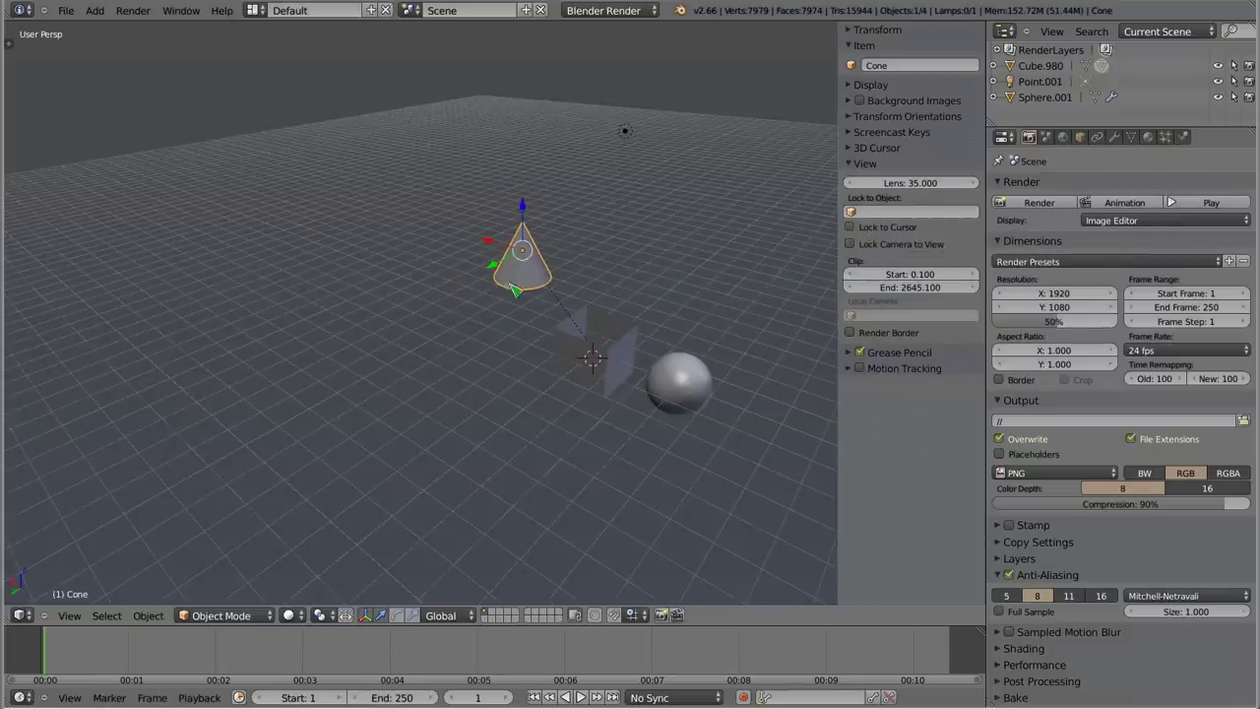
# Step: Recentre the view and add a new camera at the 3D cursor via Shift+A
pyautogui.keyDown('shift'); pyautogui.moveTo(585, 341); pyautogui.dragTo(538, 334, button='middle'); pyautogui.keyUp('shift')
pyautogui.hotkey('shift', 'a')
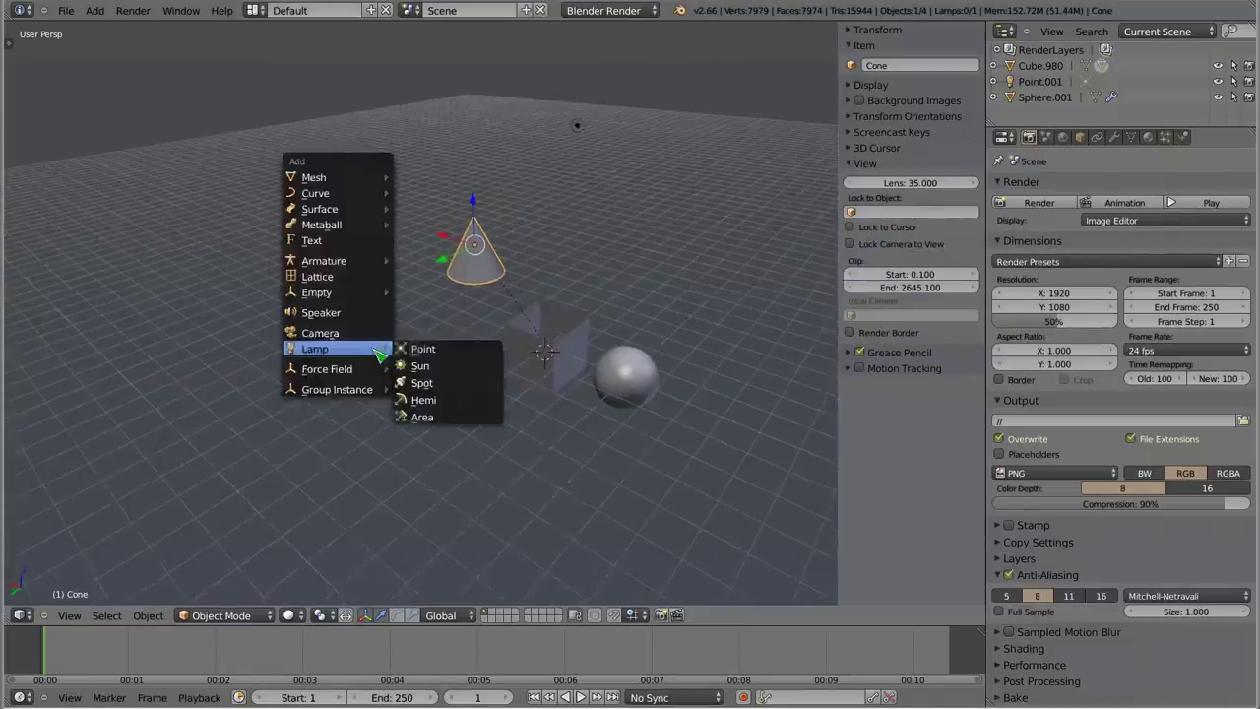
pyautogui.click(349, 333)
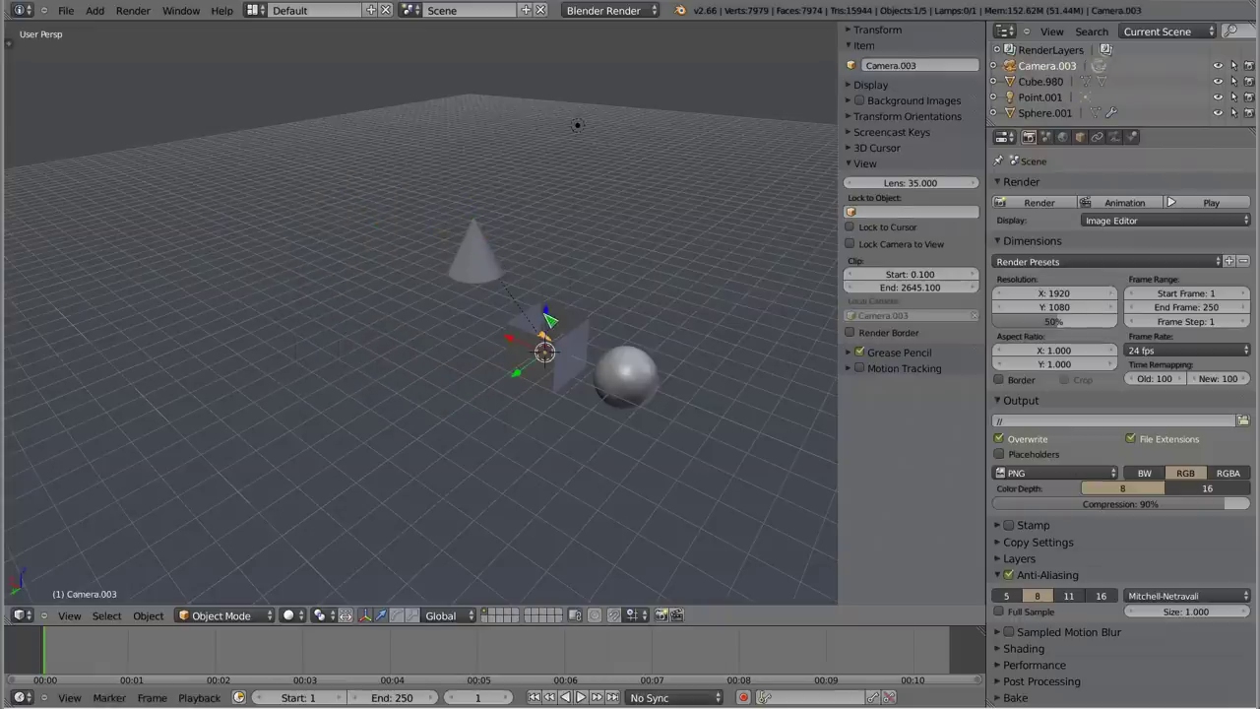
# Step: Move Camera.003 upward, then toggle Lock Camera to View on and off
pyautogui.moveTo(549, 320)
pyautogui.mouseDown()
pyautogui.moveTo(551, 217)
pyautogui.moveTo(633, 305)
pyautogui.mouseUp()
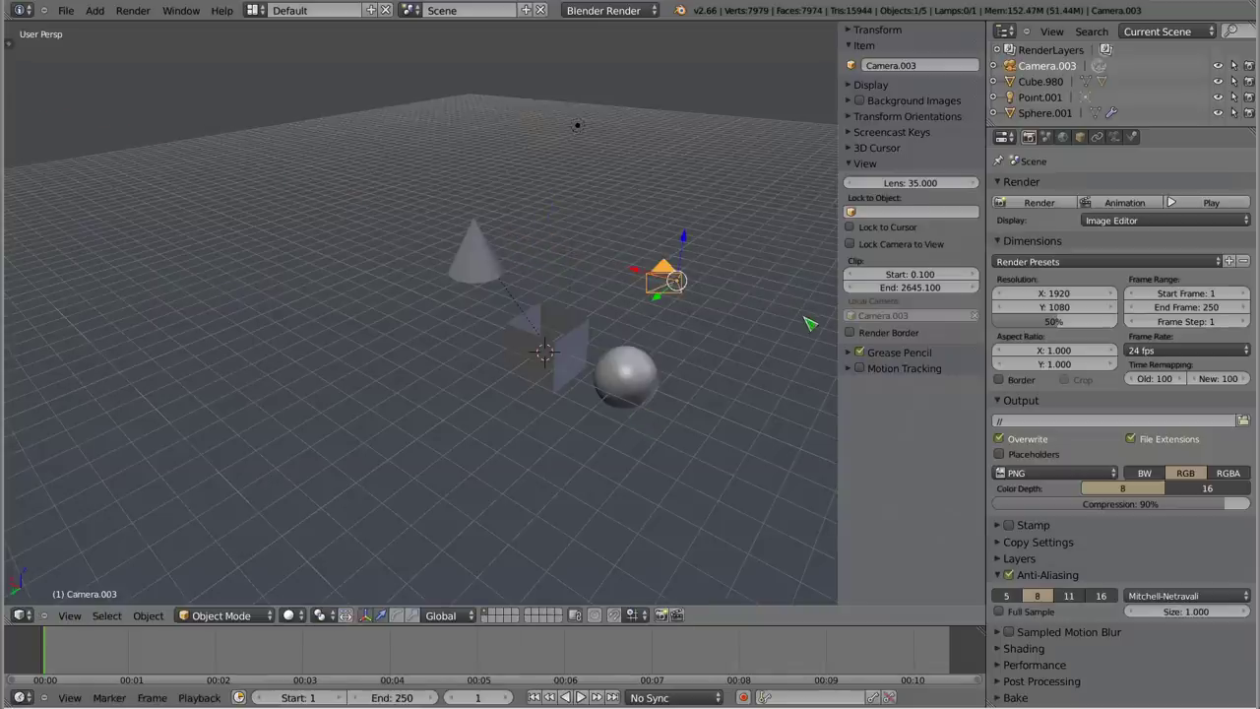
pyautogui.click(852, 245)
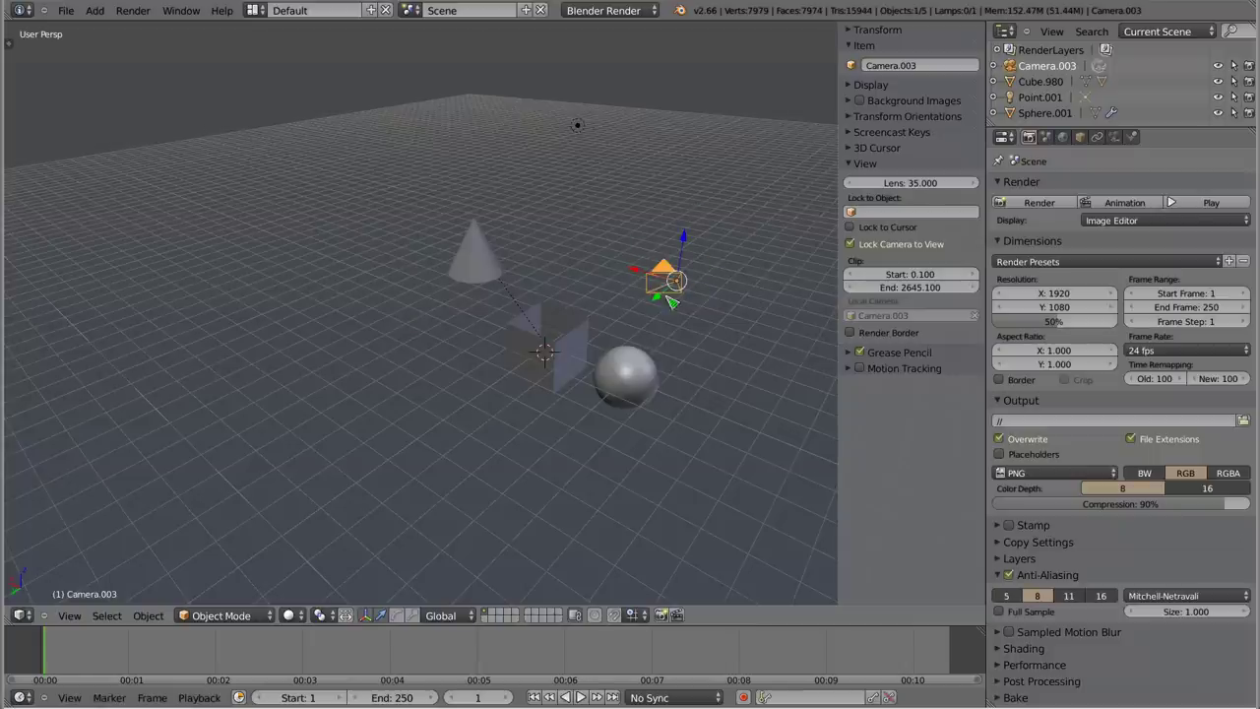
pyautogui.click(850, 244)
# Step: Look through Camera.003, lock it to the view, and orbit and pan to frame cone, cube and sphere
pyautogui.press('KP_0')
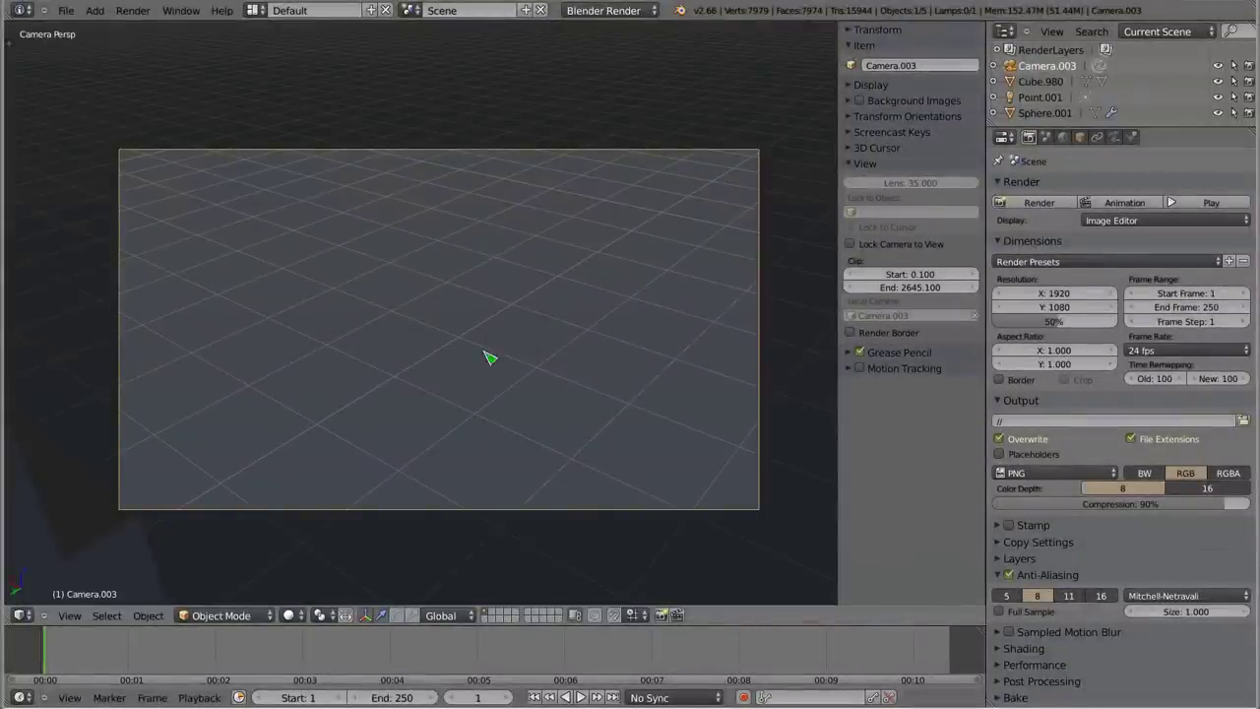
pyautogui.click(852, 245)
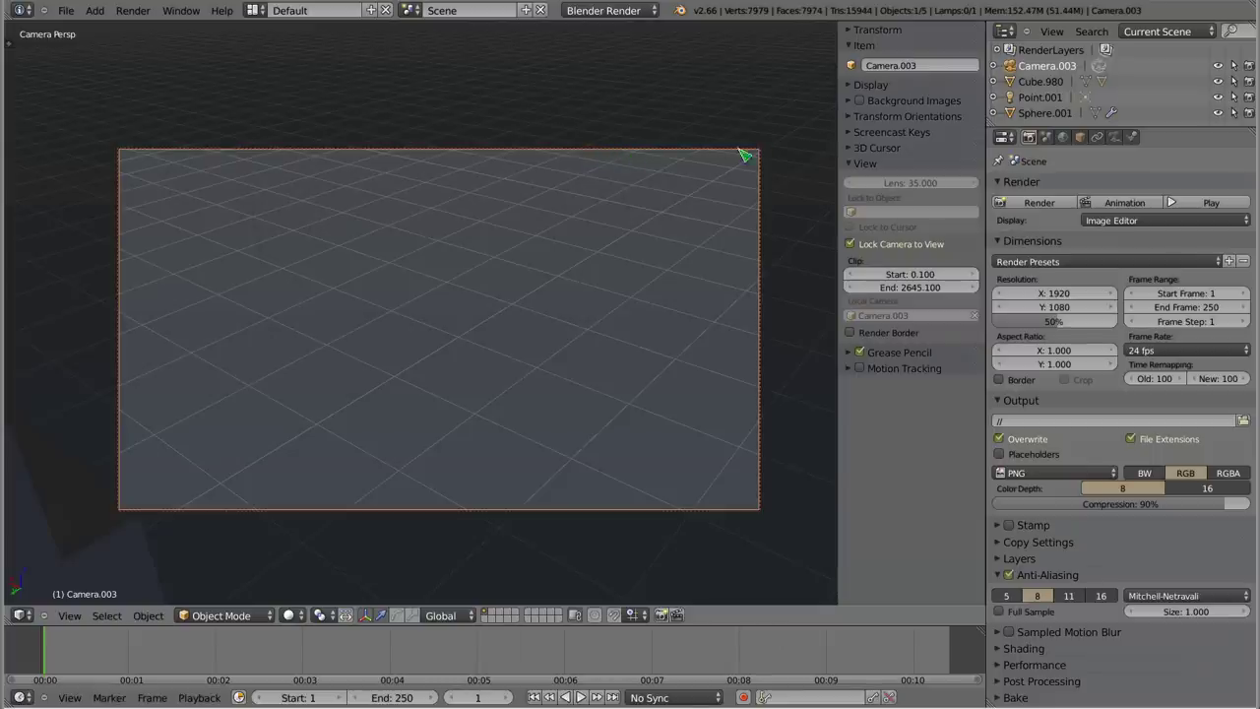
pyautogui.moveTo(512, 326)
pyautogui.mouseDown(button='middle')
pyautogui.moveTo(515, 345)
pyautogui.moveTo(486, 357)
pyautogui.moveTo(388, 301)
pyautogui.mouseUp(button='middle')
pyautogui.moveTo(391, 349)
pyautogui.mouseDown(button='middle')
pyautogui.moveTo(394, 242)
pyautogui.moveTo(301, 273)
pyautogui.moveTo(574, 498)
pyautogui.moveTo(514, 495)
pyautogui.moveTo(515, 380)
pyautogui.mouseUp(button='middle')
pyautogui.scroll(-3, 509, 386)
pyautogui.scroll(-4, 472, 413)
pyautogui.moveTo(436, 441)
pyautogui.mouseDown(button='middle')
pyautogui.moveTo(471, 449)
pyautogui.moveTo(417, 413)
pyautogui.moveTo(577, 450)
pyautogui.moveTo(408, 466)
pyautogui.moveTo(478, 290)
pyautogui.moveTo(492, 422)
pyautogui.moveTo(562, 459)
pyautogui.moveTo(374, 363)
pyautogui.moveTo(535, 264)
pyautogui.mouseUp(button='middle')
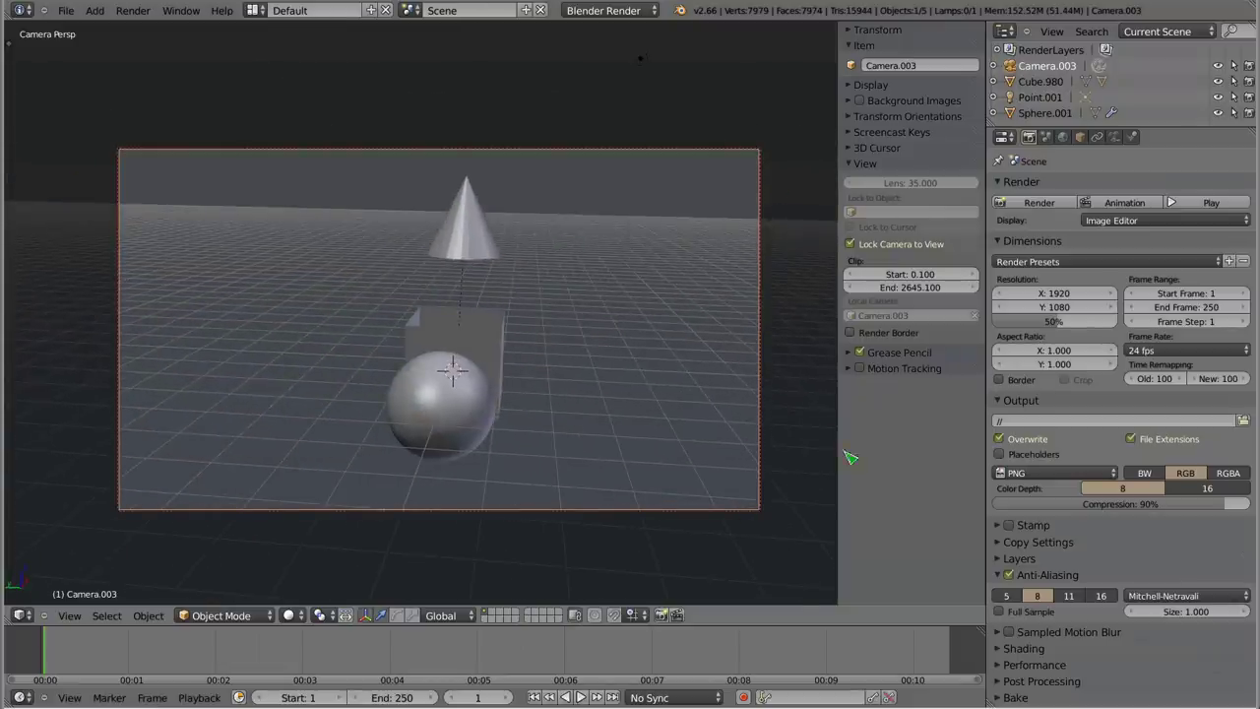
pyautogui.moveTo(467, 311)
pyautogui.mouseDown(button='middle')
pyautogui.moveTo(423, 479)
pyautogui.moveTo(467, 469)
pyautogui.moveTo(469, 354)
pyautogui.moveTo(652, 293)
pyautogui.moveTo(520, 210)
pyautogui.moveTo(541, 207)
pyautogui.mouseUp(button='middle')
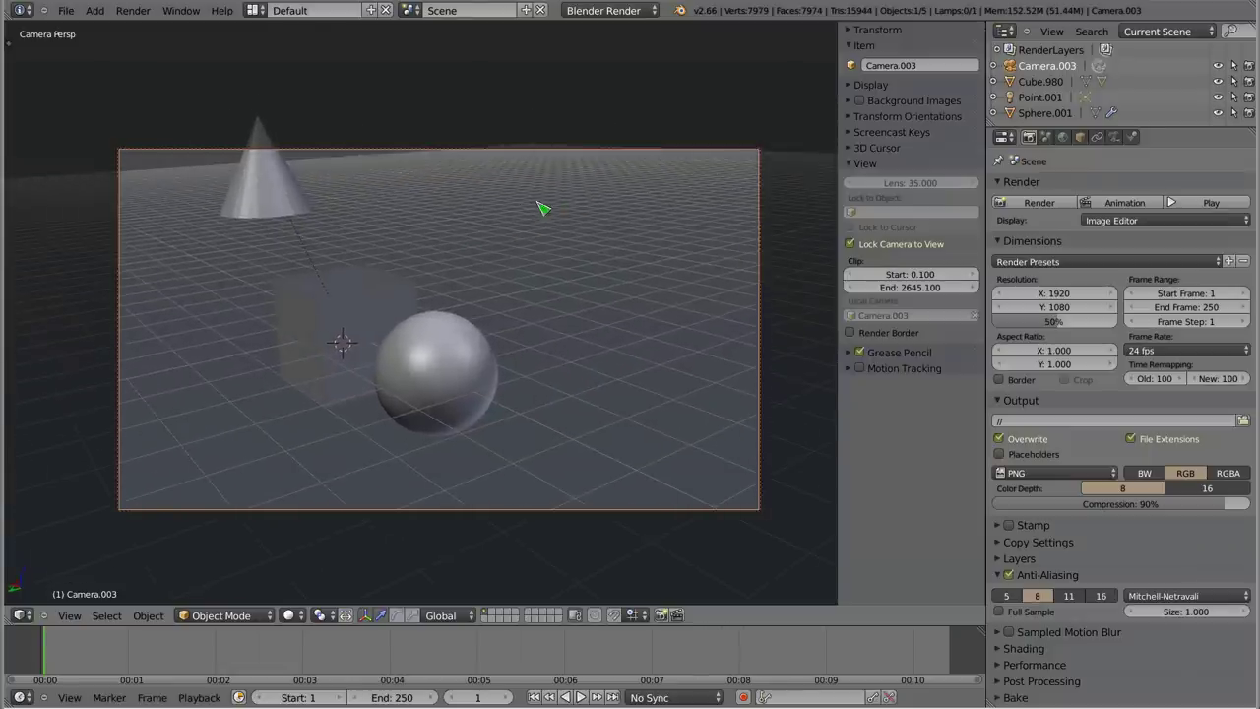
pyautogui.keyDown('shift'); pyautogui.moveTo(337, 307); pyautogui.dragTo(400, 346, button='middle'); pyautogui.keyUp('shift')
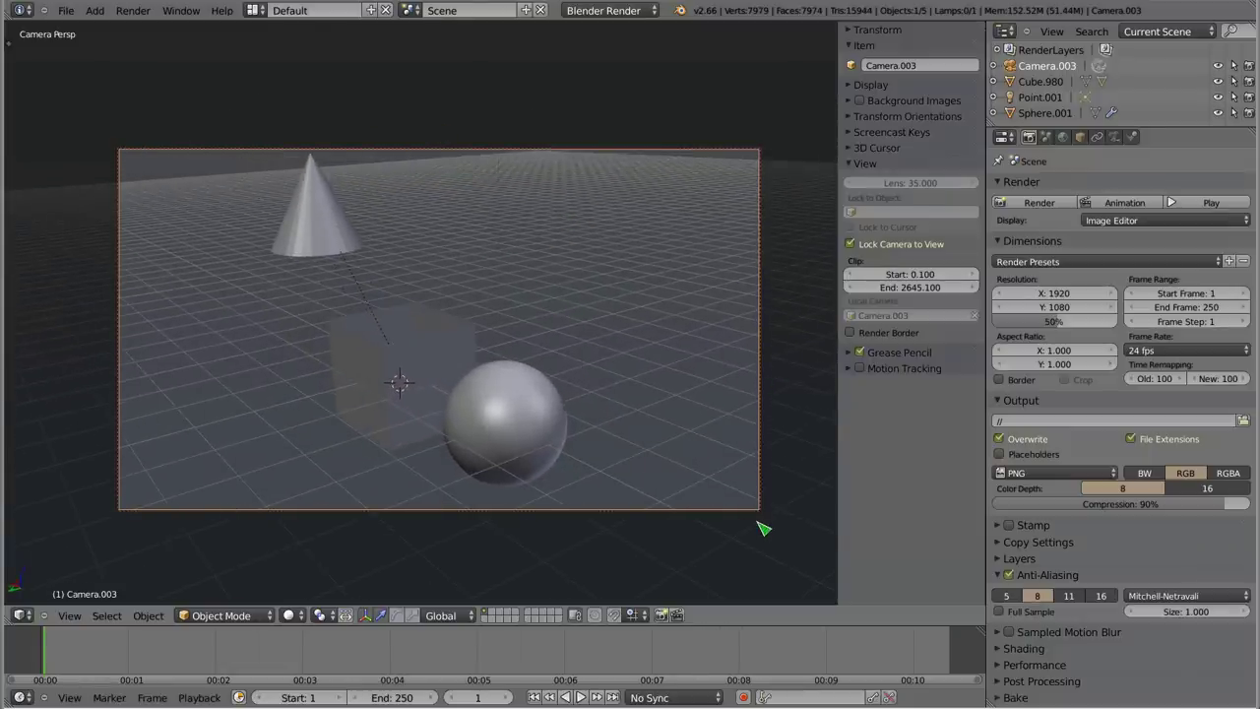
pyautogui.moveTo(528, 448)
pyautogui.mouseDown(button='middle')
pyautogui.moveTo(441, 520)
pyautogui.moveTo(498, 442)
pyautogui.moveTo(186, 403)
pyautogui.moveTo(507, 383)
pyautogui.moveTo(469, 384)
pyautogui.moveTo(442, 469)
pyautogui.moveTo(383, 416)
pyautogui.moveTo(339, 340)
pyautogui.moveTo(417, 337)
pyautogui.mouseUp(button='middle')
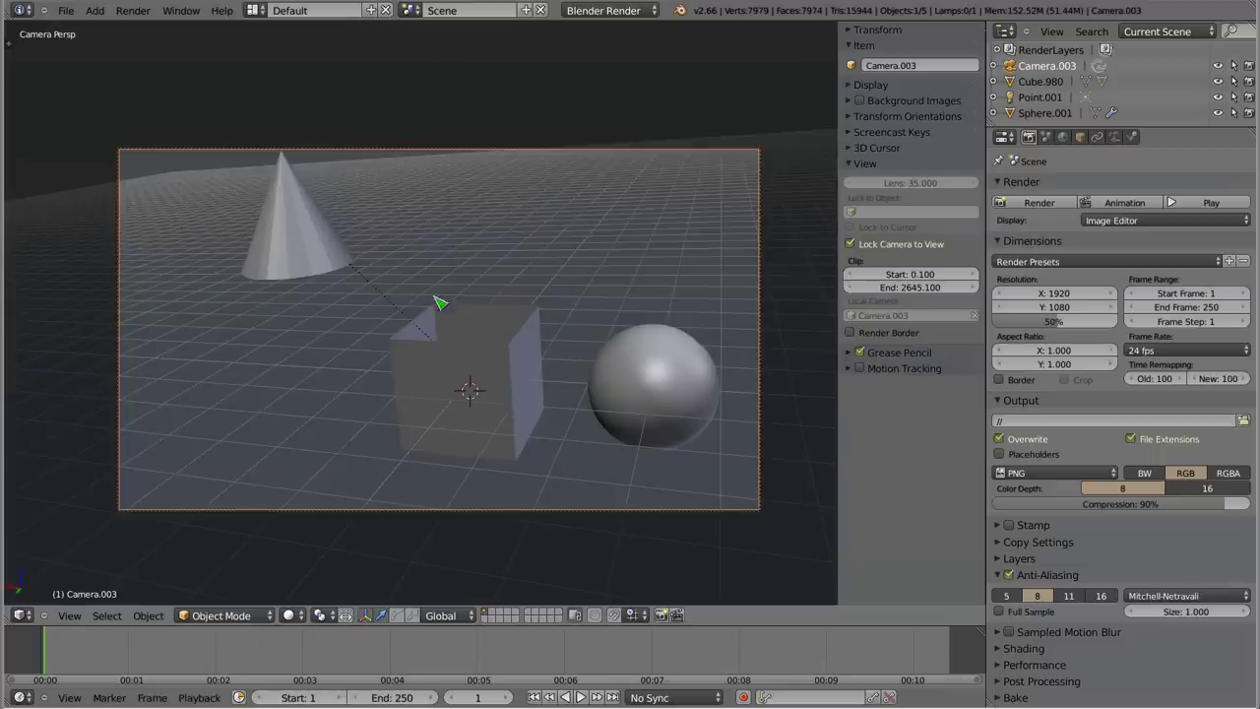
# Step: Refine Camera.003's framing with Transform values shown, then disable Lock Camera to View and orbit out
pyautogui.click(874, 29)
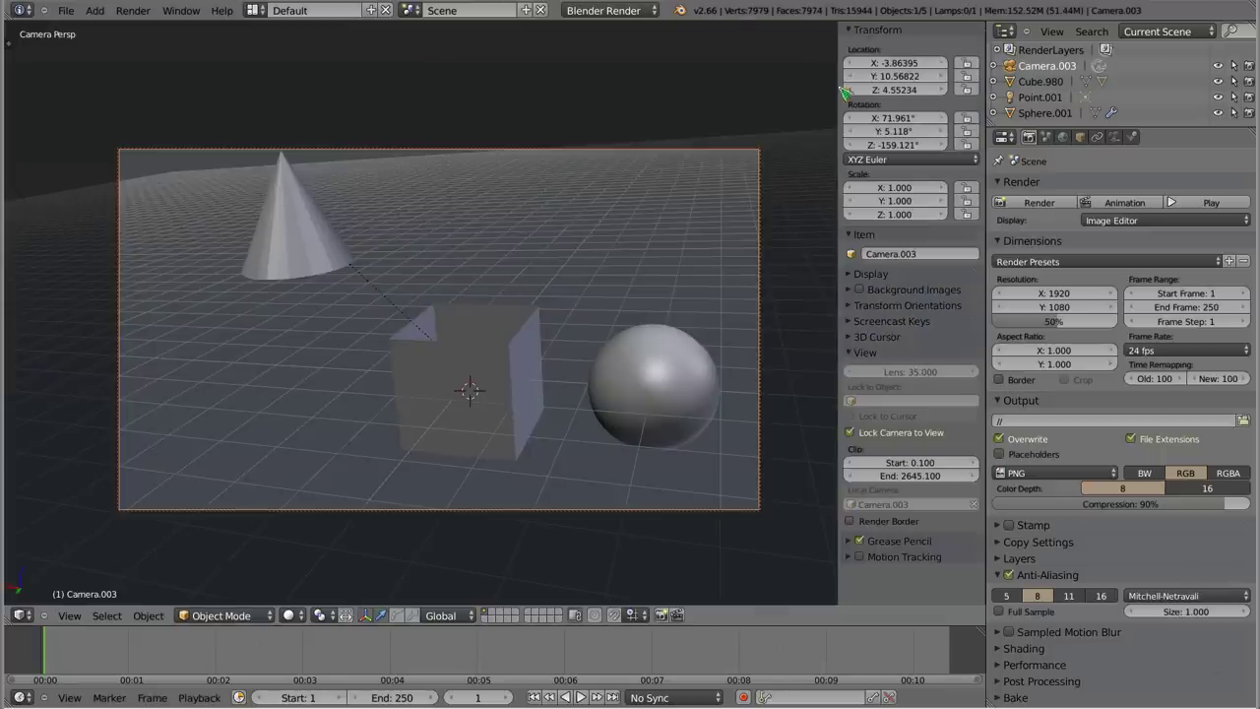
pyautogui.moveTo(428, 361)
pyautogui.keyDown('shift'); pyautogui.mouseDown(button='middle')
pyautogui.moveTo(448, 378)
pyautogui.moveTo(394, 357)
pyautogui.moveTo(436, 402)
pyautogui.moveTo(497, 414)
pyautogui.mouseUp(button='middle'); pyautogui.keyUp('shift')
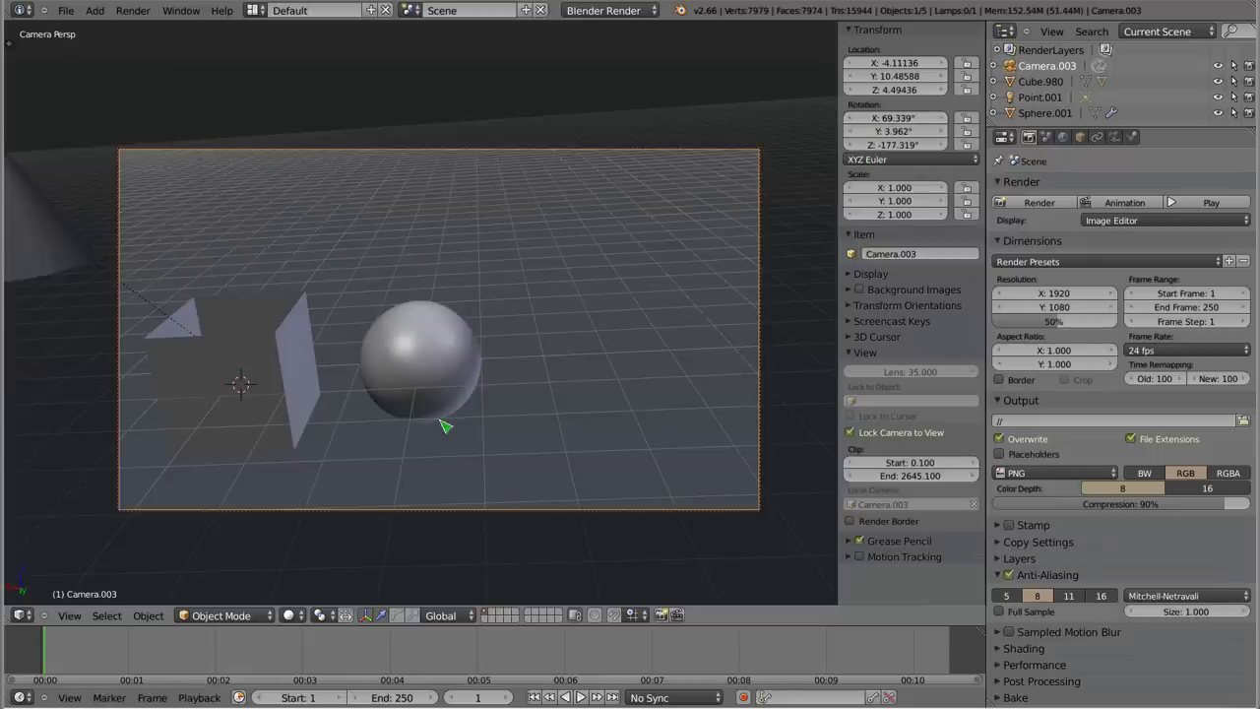
pyautogui.moveTo(445, 425); pyautogui.dragTo(576, 330, button='middle')
pyautogui.moveTo(694, 307)
pyautogui.mouseDown(button='middle')
pyautogui.moveTo(682, 343)
pyautogui.moveTo(753, 253)
pyautogui.moveTo(764, 306)
pyautogui.moveTo(726, 315)
pyautogui.mouseUp(button='middle')
pyautogui.moveTo(434, 431)
pyautogui.keyDown('shift'); pyautogui.mouseDown(button='middle')
pyautogui.moveTo(587, 377)
pyautogui.moveTo(299, 469)
pyautogui.moveTo(332, 454)
pyautogui.mouseUp(button='middle'); pyautogui.keyUp('shift')
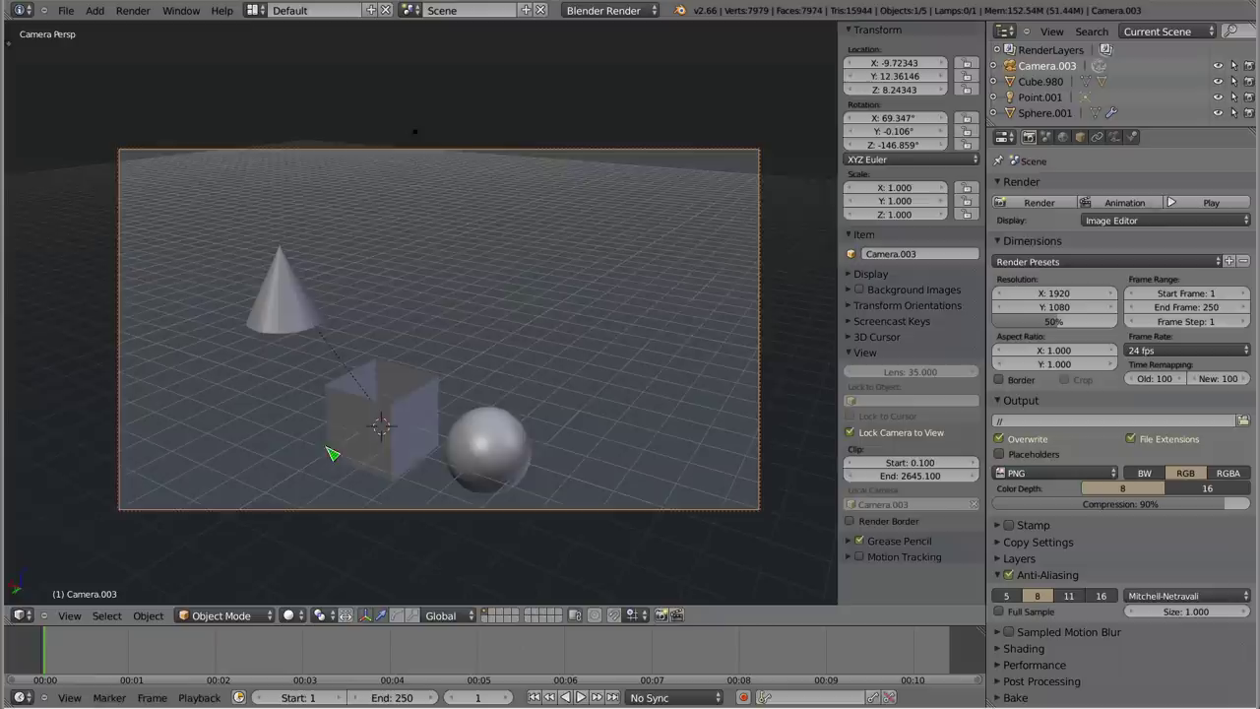
pyautogui.keyDown('shift'); pyautogui.moveTo(436, 422); pyautogui.dragTo(493, 365, button='middle'); pyautogui.keyUp('shift')
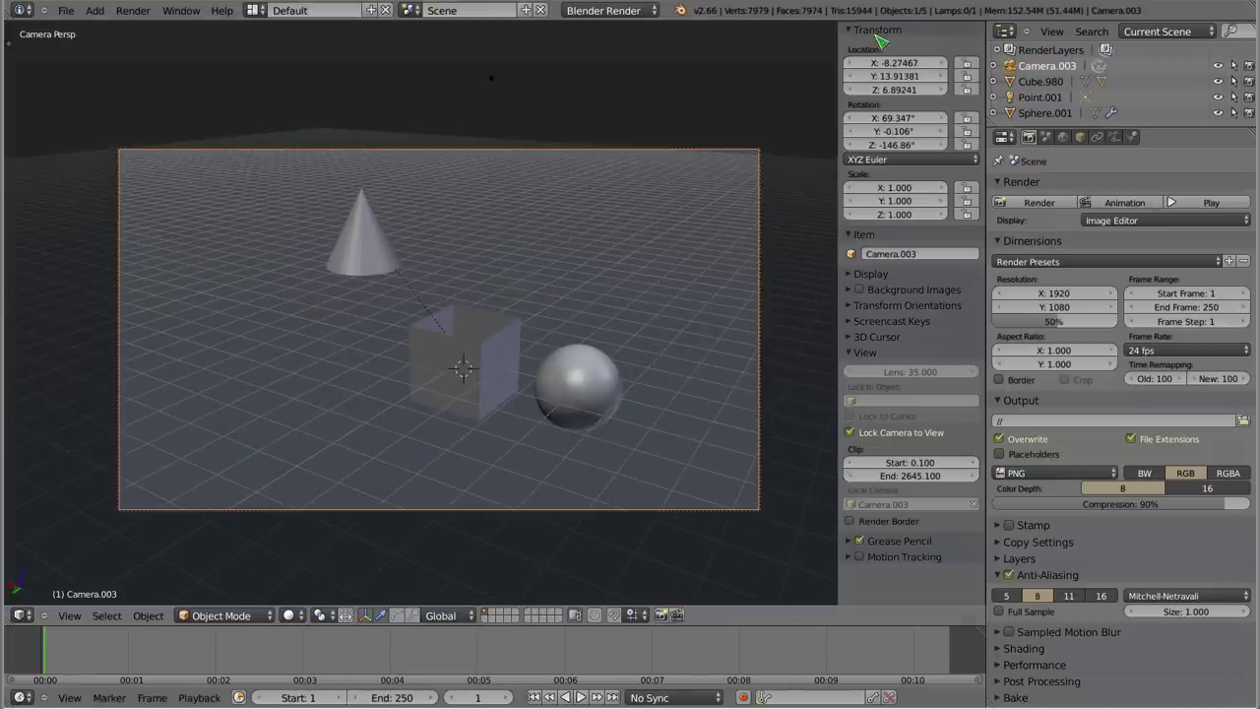
pyautogui.click(880, 33)
pyautogui.click(873, 245)
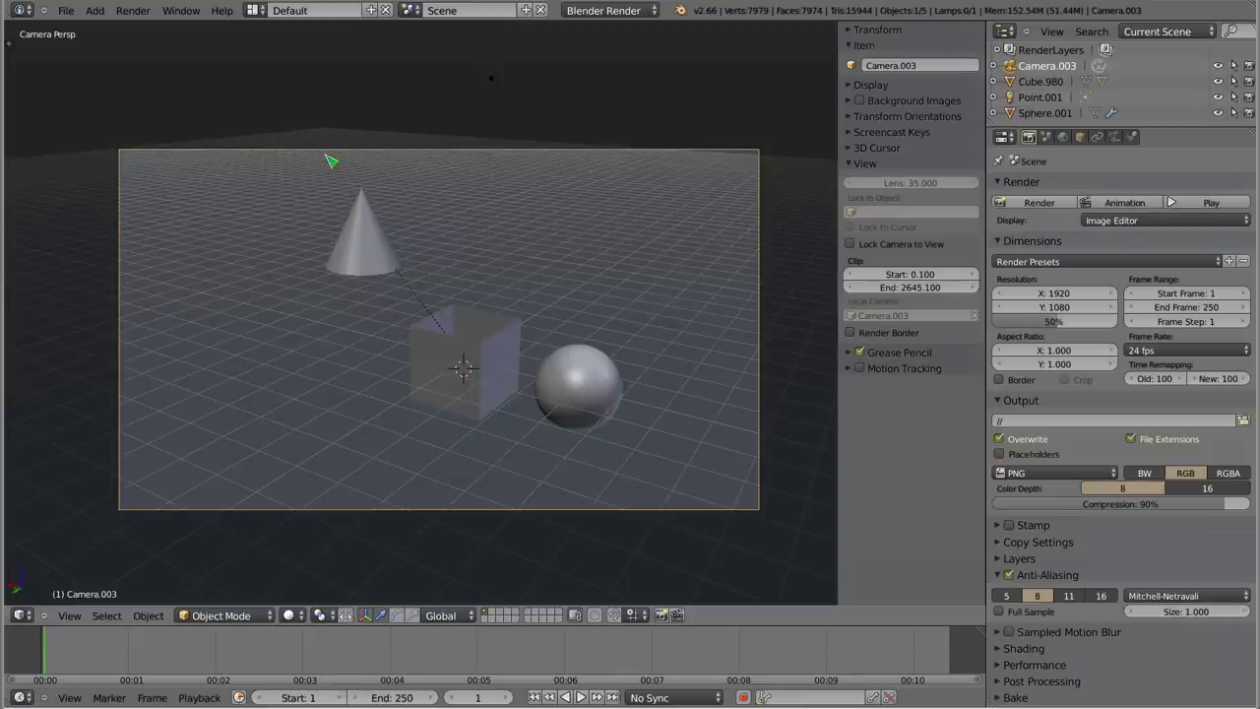
pyautogui.moveTo(452, 397)
pyautogui.mouseDown(button='middle')
pyautogui.moveTo(492, 394)
pyautogui.moveTo(505, 377)
pyautogui.moveTo(548, 423)
pyautogui.moveTo(340, 420)
pyautogui.mouseUp(button='middle')
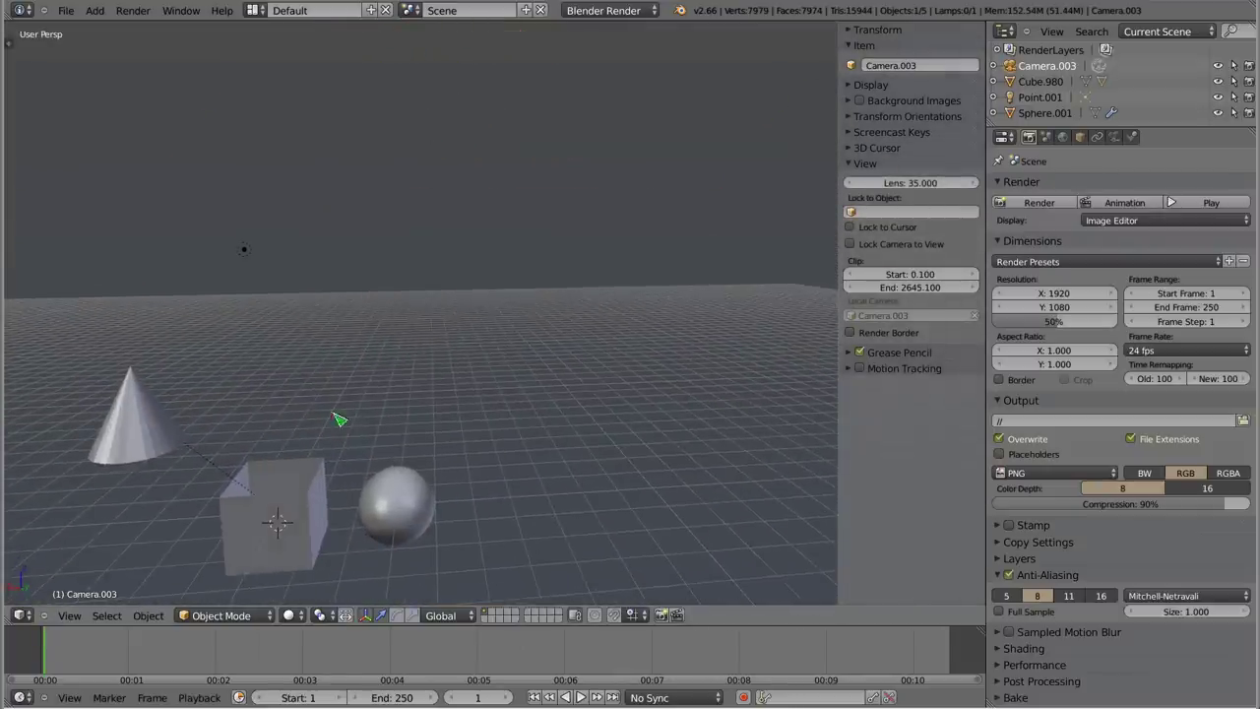
# Step: Select the cube and zoom out to a higher view, cancelling an accidental Shift+F
pyautogui.rightClick(318, 526)
pyautogui.moveTo(318, 527)
pyautogui.mouseDown(button='middle')
pyautogui.moveTo(453, 358)
pyautogui.moveTo(528, 448)
pyautogui.moveTo(521, 506)
pyautogui.moveTo(549, 348)
pyautogui.mouseUp(button='middle')
pyautogui.scroll(-3, 531, 456)
pyautogui.scroll(-1, 566, 384)
pyautogui.scroll(-2, 538, 393)
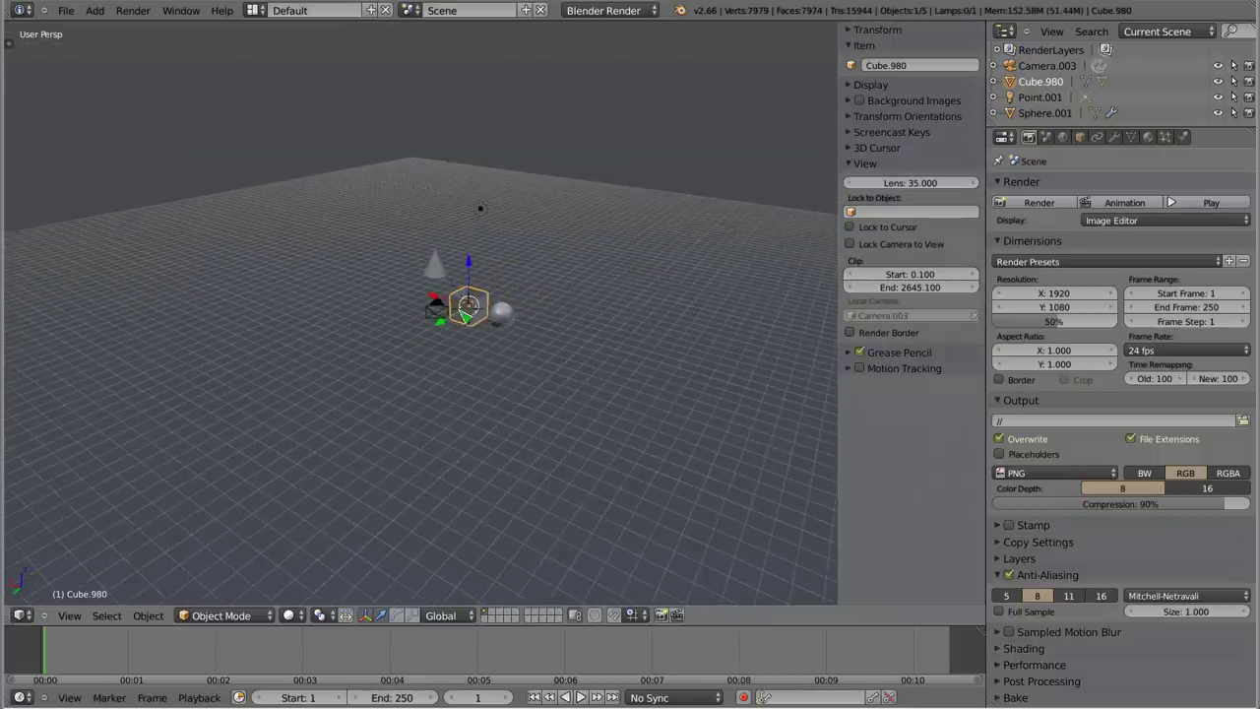
pyautogui.hotkey('shift', 'f')
pyautogui.press('Escape')
# Step: Delete the cone and scale the cube along X into a long bar
pyautogui.rightClick(434, 266)
pyautogui.press('x')
pyautogui.click(423, 273)
pyautogui.rightClick(468, 306)
pyautogui.press('s')
pyautogui.press('x')
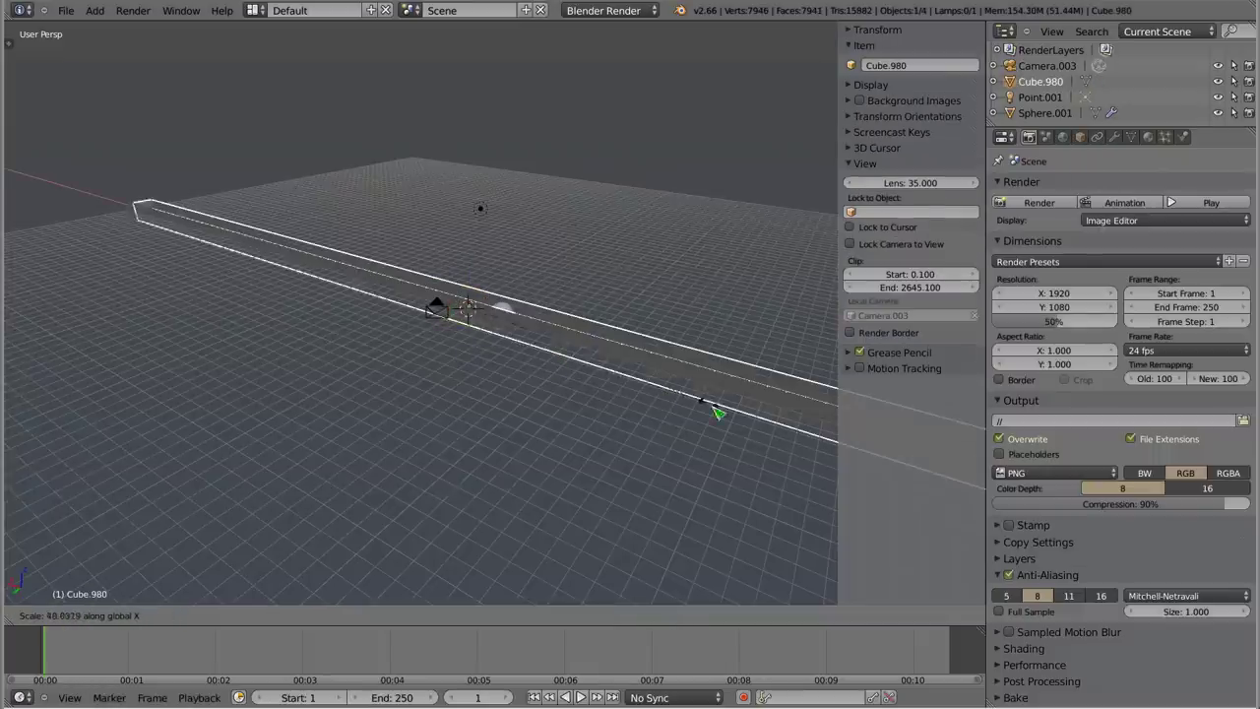
pyautogui.click(669, 424)
# Step: Orbit and zoom around the long bar to view it across the grid
pyautogui.moveTo(660, 427)
pyautogui.mouseDown(button='middle')
pyautogui.moveTo(384, 332)
pyautogui.moveTo(482, 335)
pyautogui.moveTo(447, 360)
pyautogui.moveTo(722, 413)
pyautogui.moveTo(662, 391)
pyautogui.moveTo(691, 349)
pyautogui.moveTo(666, 377)
pyautogui.moveTo(197, 219)
pyautogui.moveTo(303, 221)
pyautogui.moveTo(449, 332)
pyautogui.mouseUp(button='middle')
pyautogui.moveTo(405, 245)
pyautogui.mouseDown(button='middle')
pyautogui.moveTo(436, 245)
pyautogui.moveTo(442, 135)
pyautogui.moveTo(450, 149)
pyautogui.moveTo(380, 193)
pyautogui.mouseUp(button='middle')
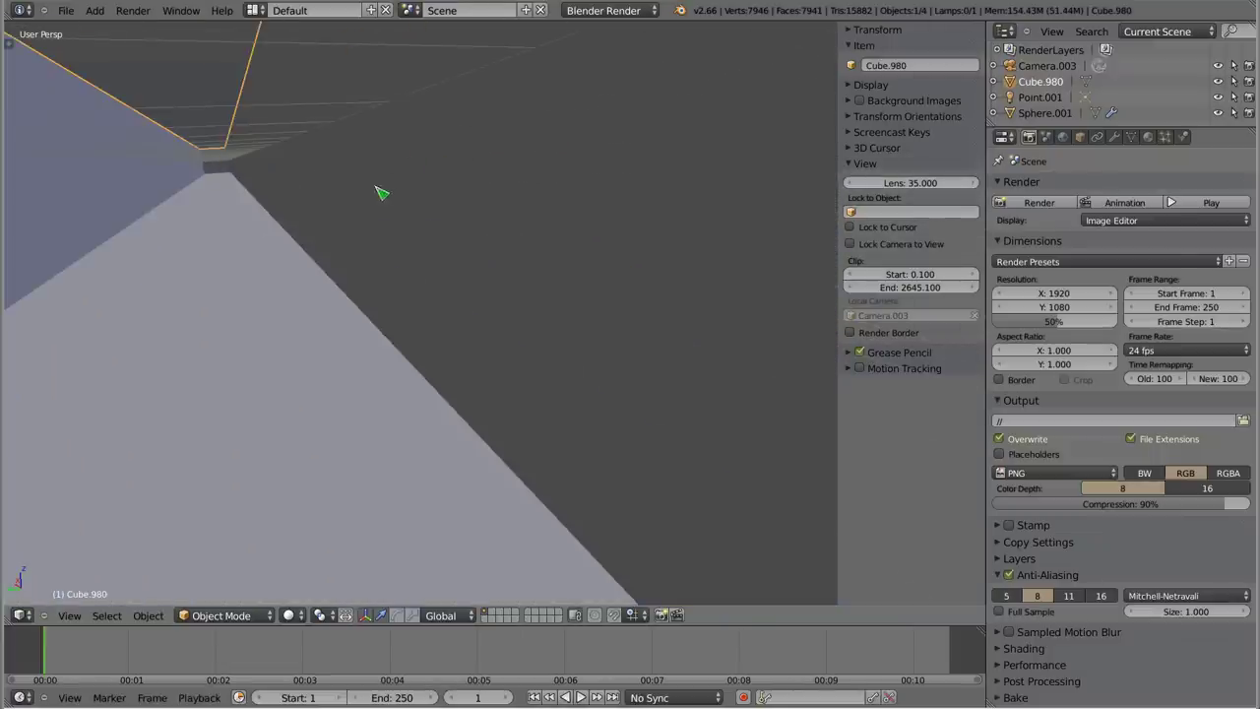
pyautogui.scroll(-5, 380, 193)
pyautogui.scroll(-2, 366, 183)
pyautogui.scroll(-2, 374, 191)
pyautogui.scroll(-1, 423, 246)
pyautogui.moveTo(438, 256)
pyautogui.mouseDown(button='middle')
pyautogui.moveTo(351, 264)
pyautogui.moveTo(402, 281)
pyautogui.moveTo(365, 357)
pyautogui.moveTo(455, 377)
pyautogui.moveTo(442, 370)
pyautogui.mouseUp(button='middle')
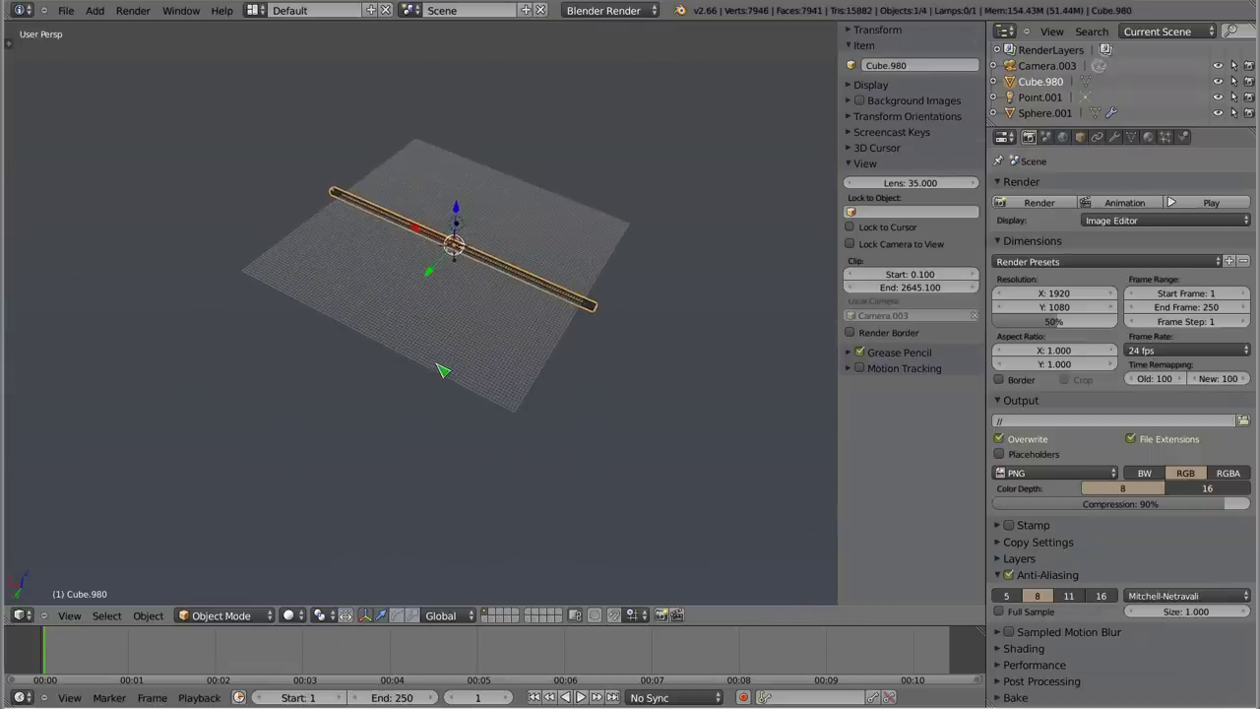
pyautogui.scroll(1, 441, 370)
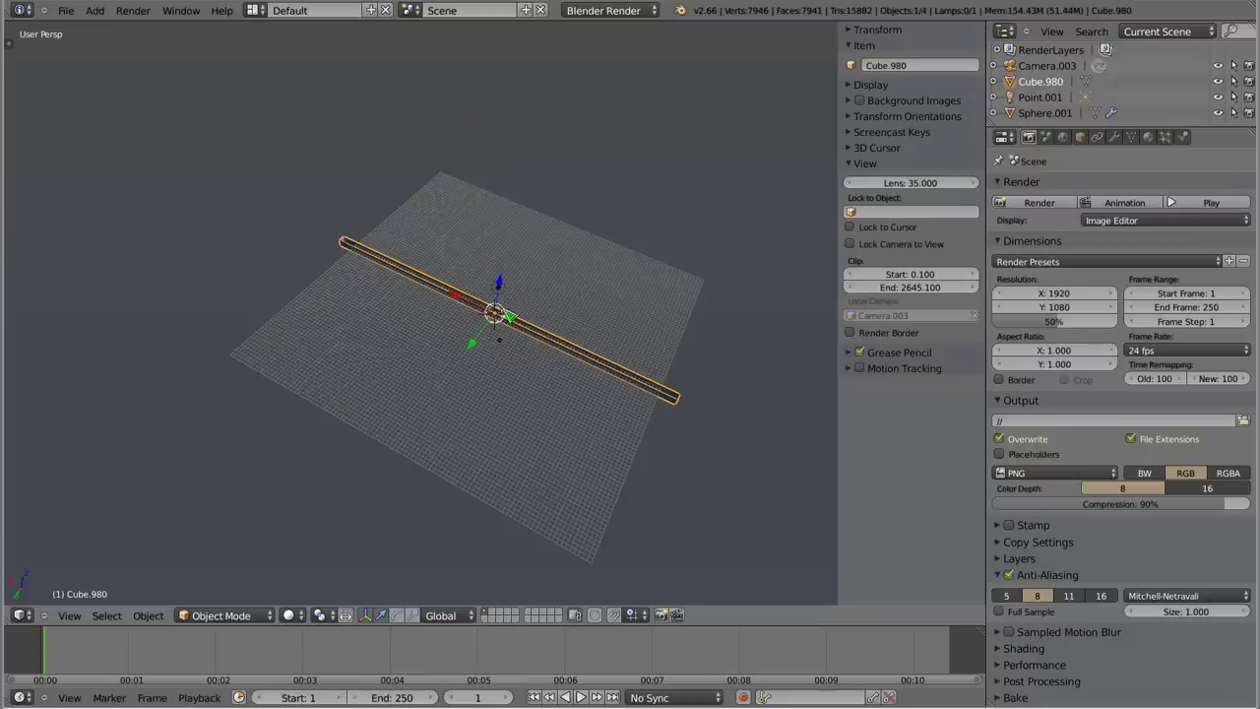
pyautogui.moveTo(512, 340); pyautogui.dragTo(514, 366, button='middle')
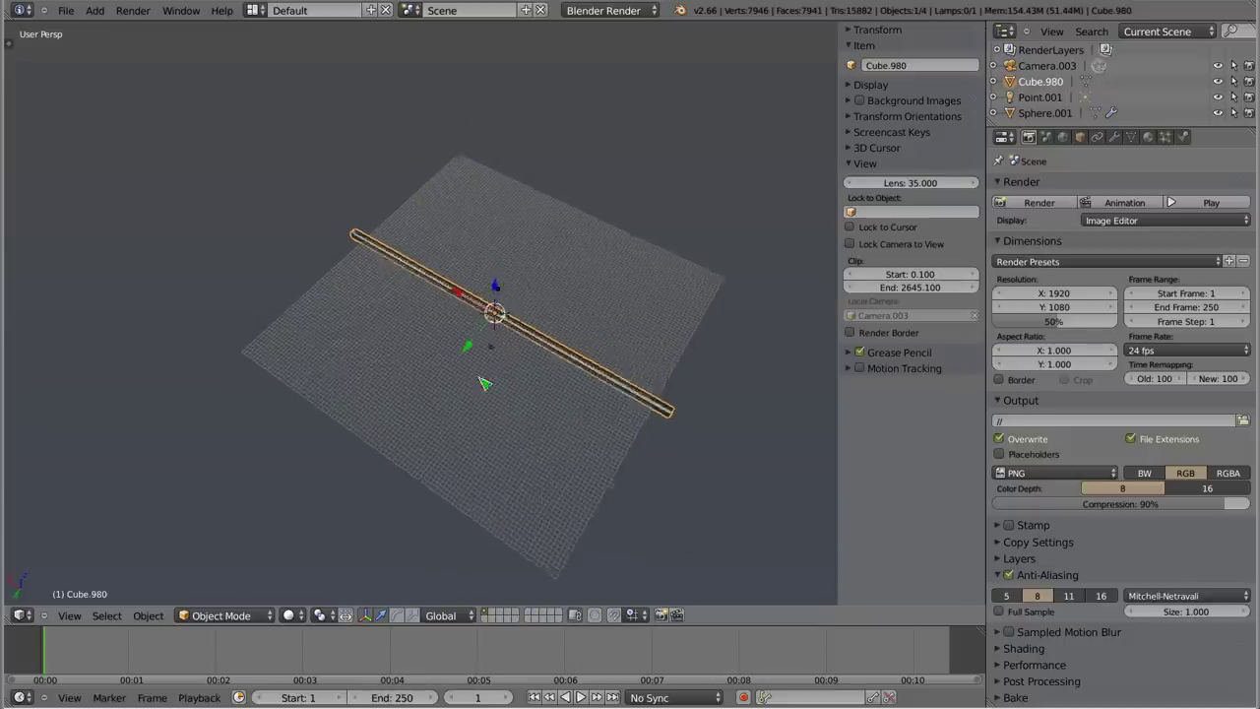
pyautogui.scroll(3, 516, 379)
pyautogui.scroll(3, 518, 382)
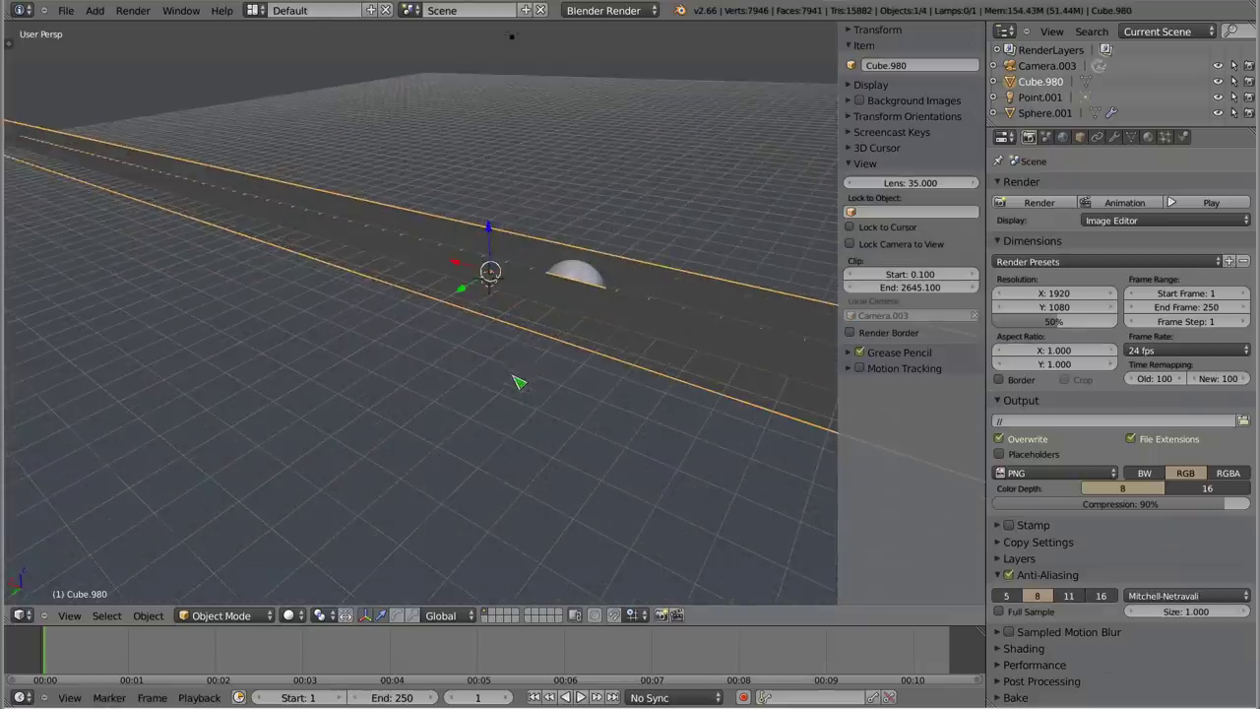
pyautogui.scroll(-1, 470, 316)
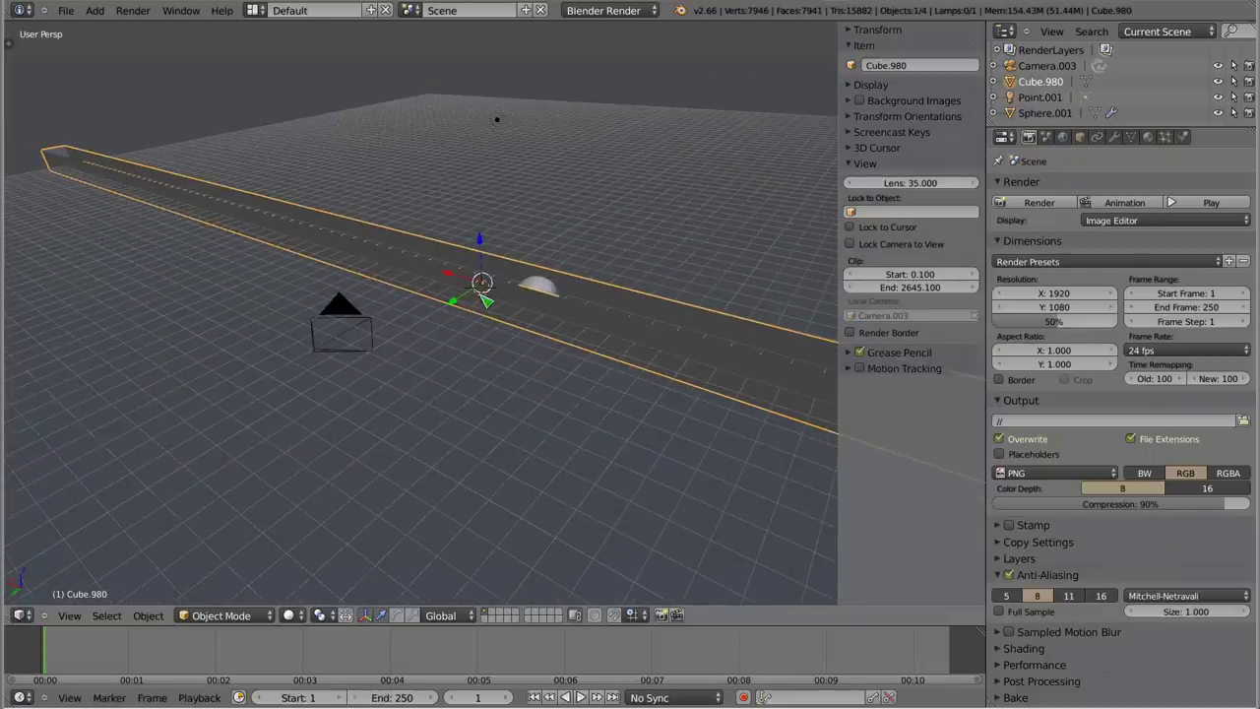
pyautogui.scroll(-2, 481, 290)
pyautogui.scroll(-1, 477, 293)
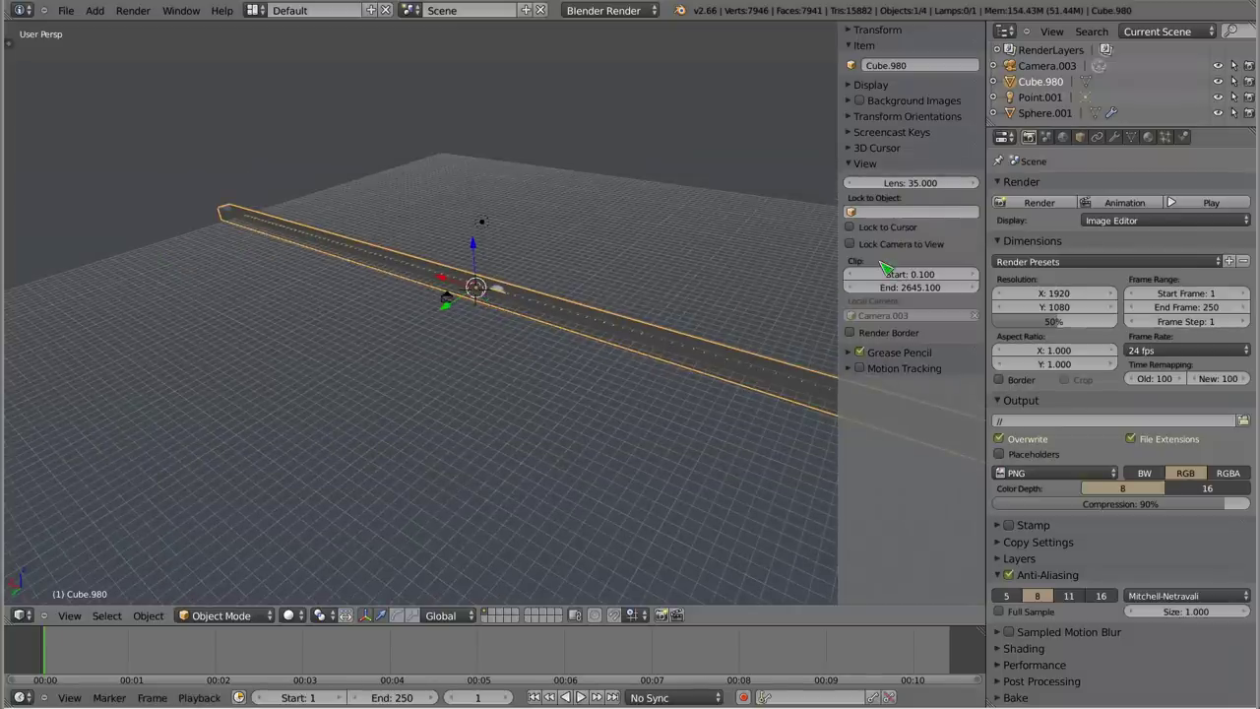
pyautogui.moveTo(509, 298)
pyautogui.mouseDown(button='middle')
pyautogui.moveTo(497, 284)
pyautogui.moveTo(581, 326)
pyautogui.moveTo(472, 351)
pyautogui.moveTo(543, 196)
pyautogui.mouseUp(button='middle')
# Step: Delete the long bar and set the viewport clip end to 100
pyautogui.press('x')
pyautogui.click(575, 327)
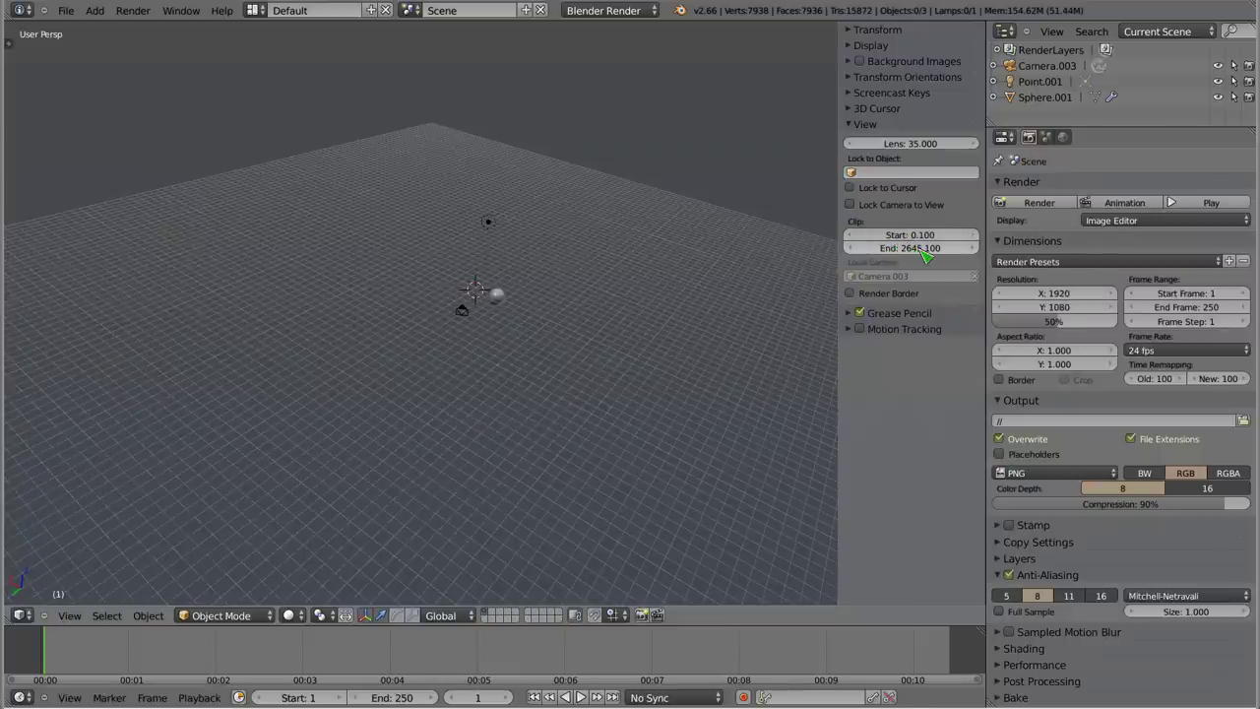
pyautogui.click(925, 254)
pyautogui.write('100')
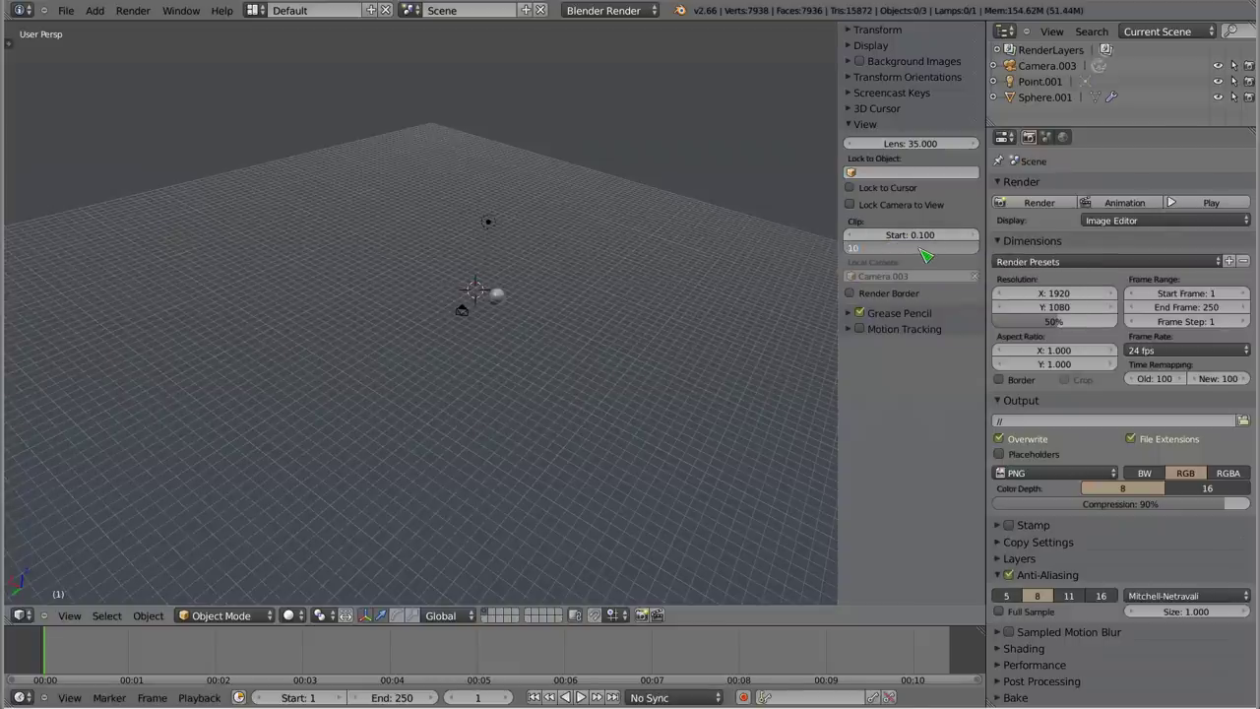
pyautogui.press('Return')
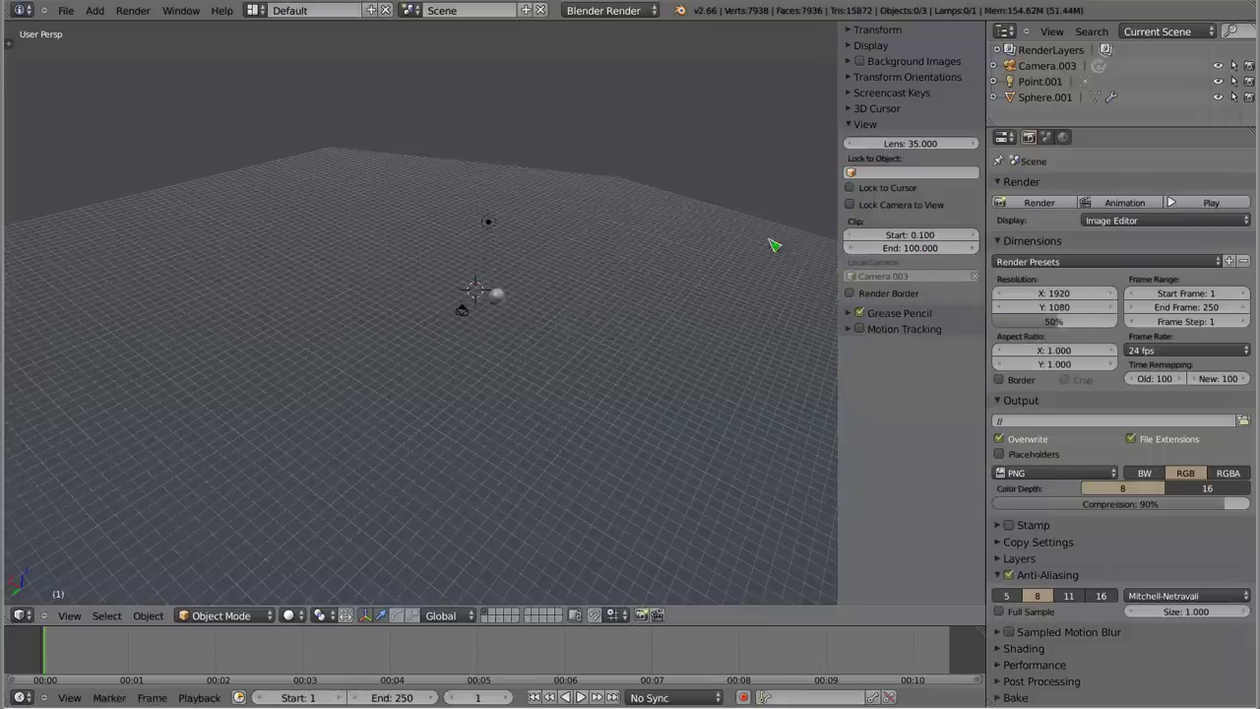
# Step: Orbit to see the grid cut-off, then raise the clip end to 1000
pyautogui.moveTo(590, 464)
pyautogui.mouseDown(button='middle')
pyautogui.moveTo(541, 394)
pyautogui.moveTo(636, 403)
pyautogui.moveTo(552, 318)
pyautogui.moveTo(441, 292)
pyautogui.moveTo(439, 112)
pyautogui.mouseUp(button='middle')
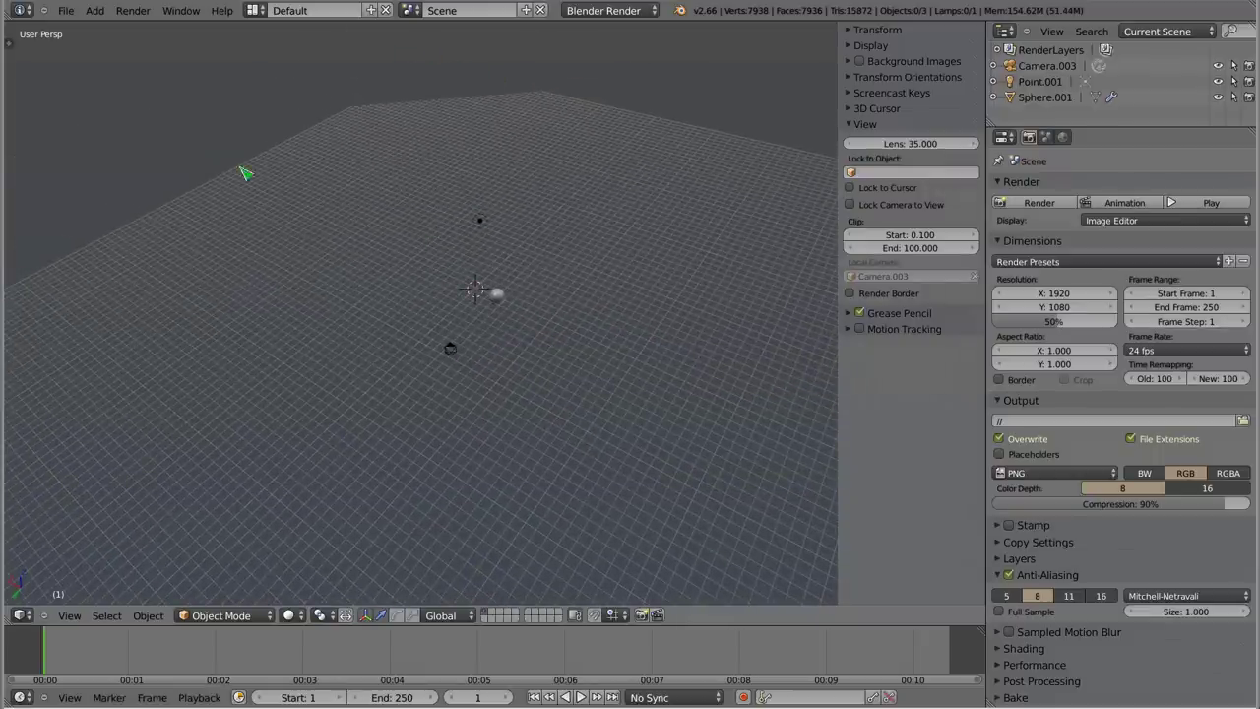
pyautogui.moveTo(909, 248)
pyautogui.mouseDown()
pyautogui.moveTo(941, 248)
pyautogui.moveTo(915, 248)
pyautogui.mouseUp()
pyautogui.click(909, 254)
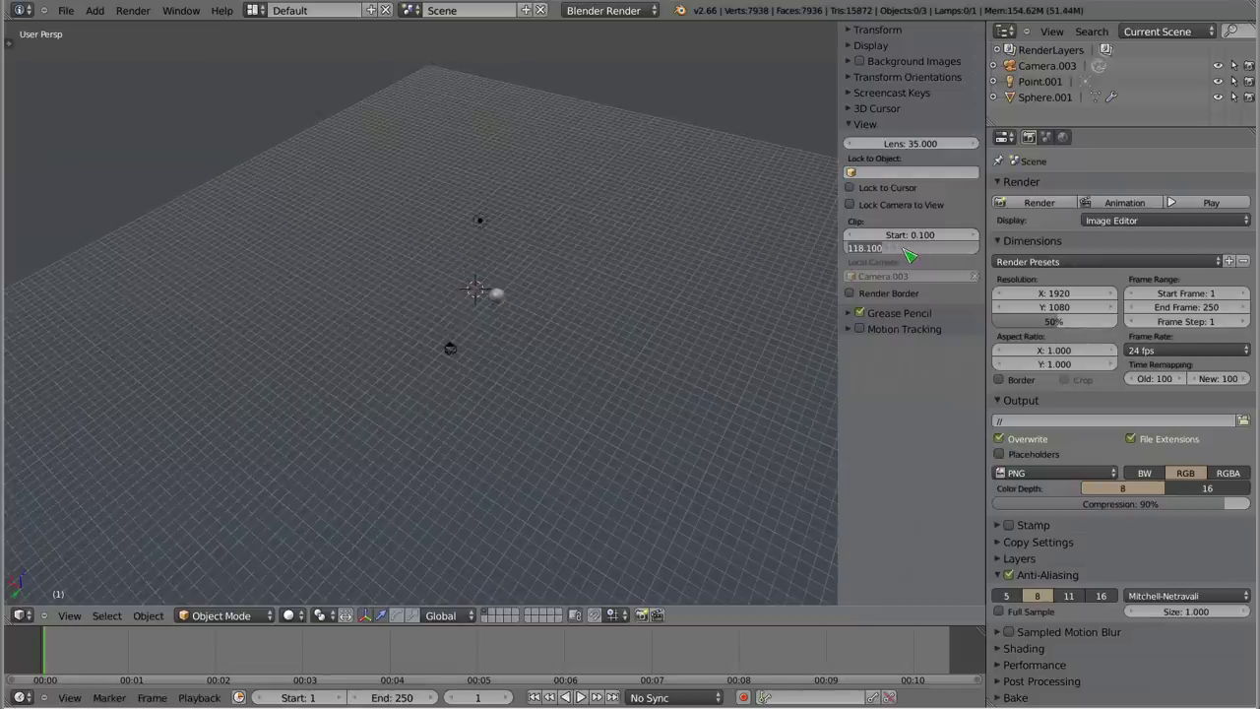
pyautogui.write('End: 1')
pyautogui.press('Return')
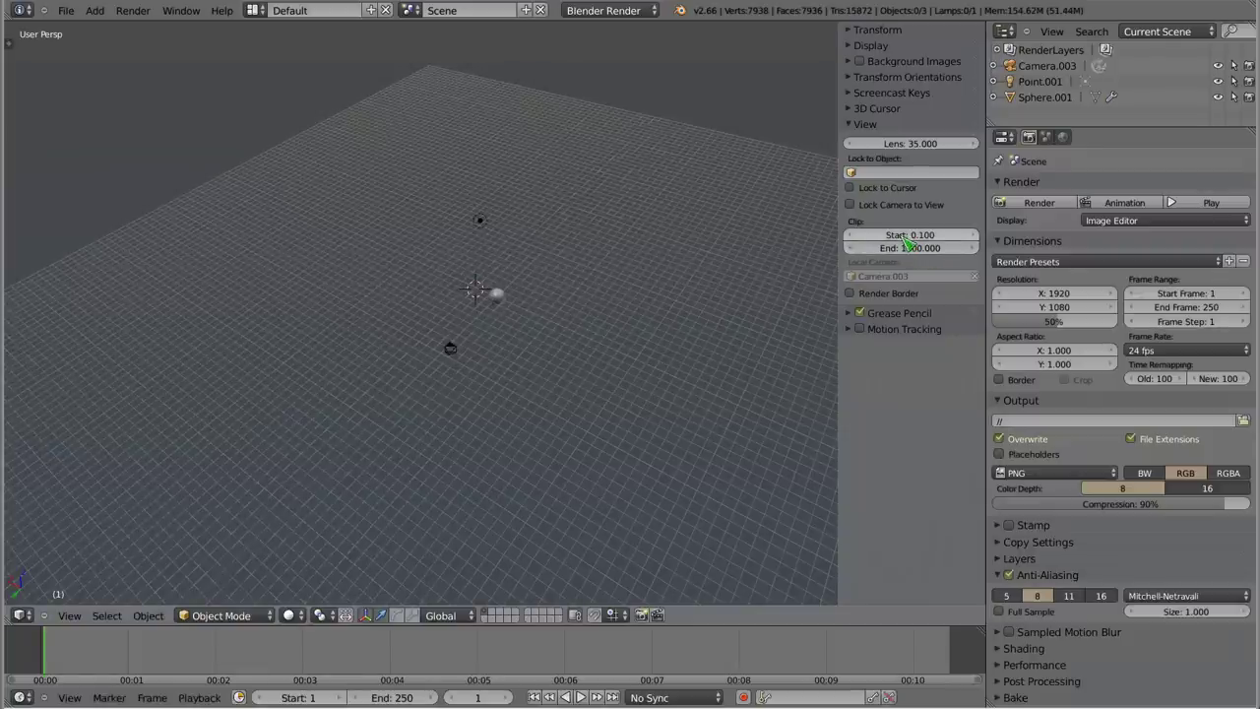
# Step: Raise the clip start and lower the clip end to 78.2 to see the grid clipped
pyautogui.click(904, 236)
pyautogui.moveTo(904, 236); pyautogui.dragTo(920, 239)
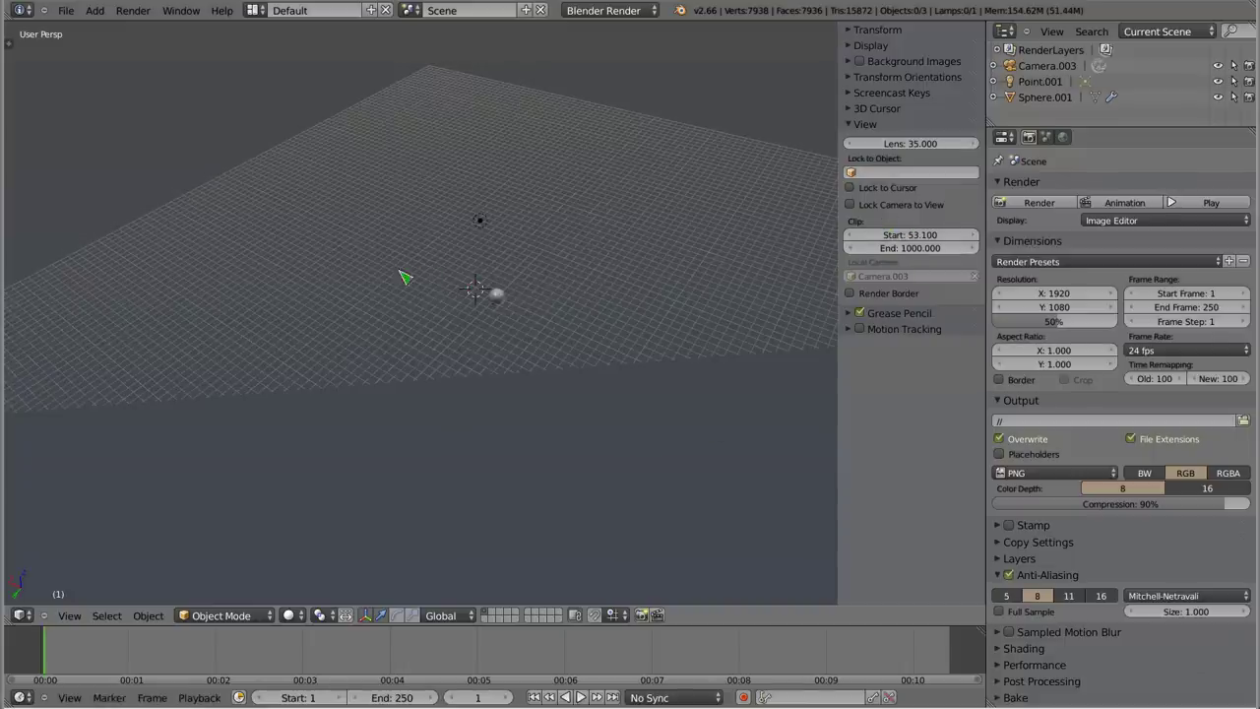
pyautogui.moveTo(457, 295); pyautogui.dragTo(463, 218, button='middle')
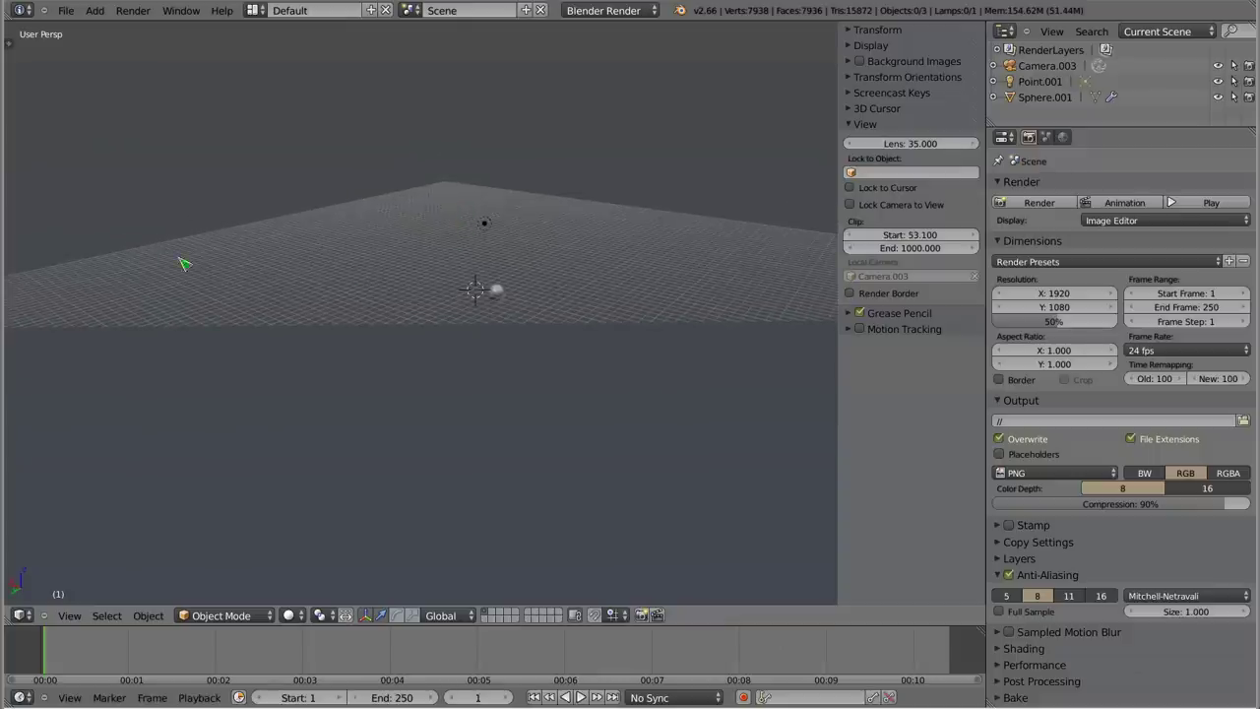
pyautogui.moveTo(935, 248); pyautogui.dragTo(866, 248)
pyautogui.moveTo(478, 343)
pyautogui.mouseDown(button='middle')
pyautogui.moveTo(577, 331)
pyautogui.moveTo(241, 440)
pyautogui.moveTo(492, 522)
pyautogui.moveTo(326, 483)
pyautogui.moveTo(312, 371)
pyautogui.moveTo(393, 509)
pyautogui.moveTo(574, 341)
pyautogui.moveTo(580, 276)
pyautogui.moveTo(647, 257)
pyautogui.mouseUp(button='middle')
# Step: Set clip start to 0.001 and clip end back to 1000
pyautogui.click(915, 235)
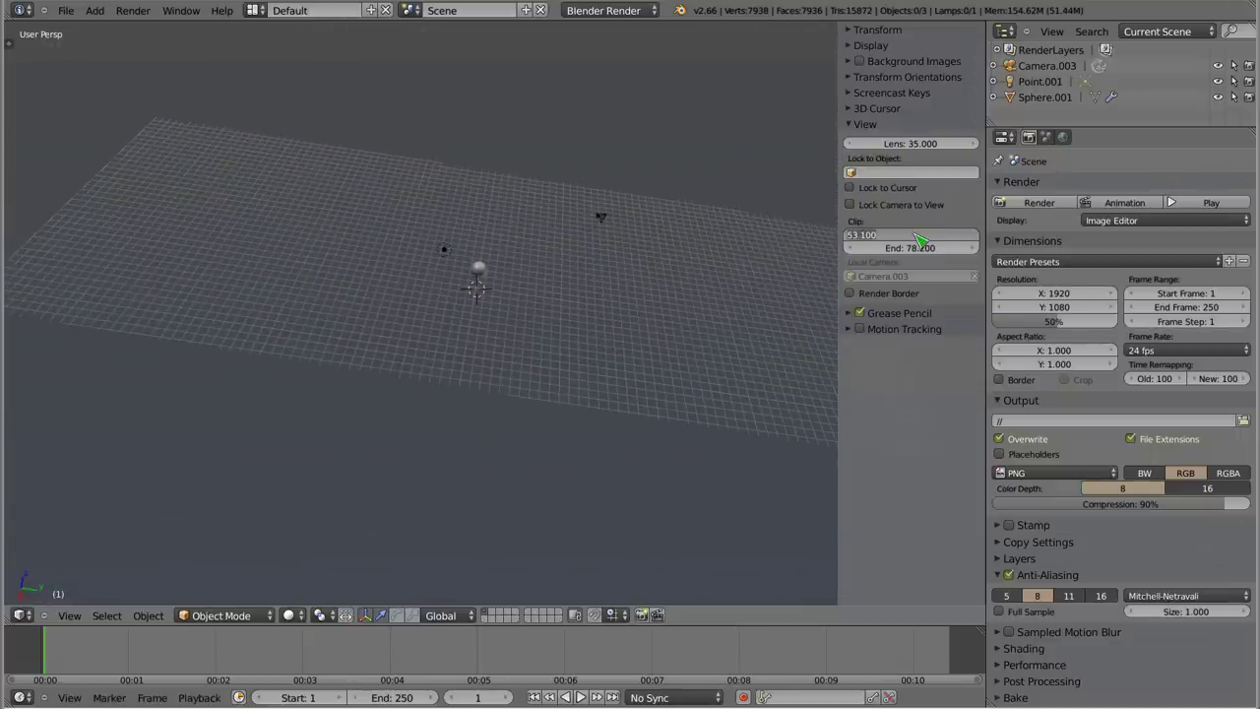
pyautogui.write('0')
pyautogui.press('Return')
pyautogui.click(910, 248)
pyautogui.write('1000')
pyautogui.press('Return')
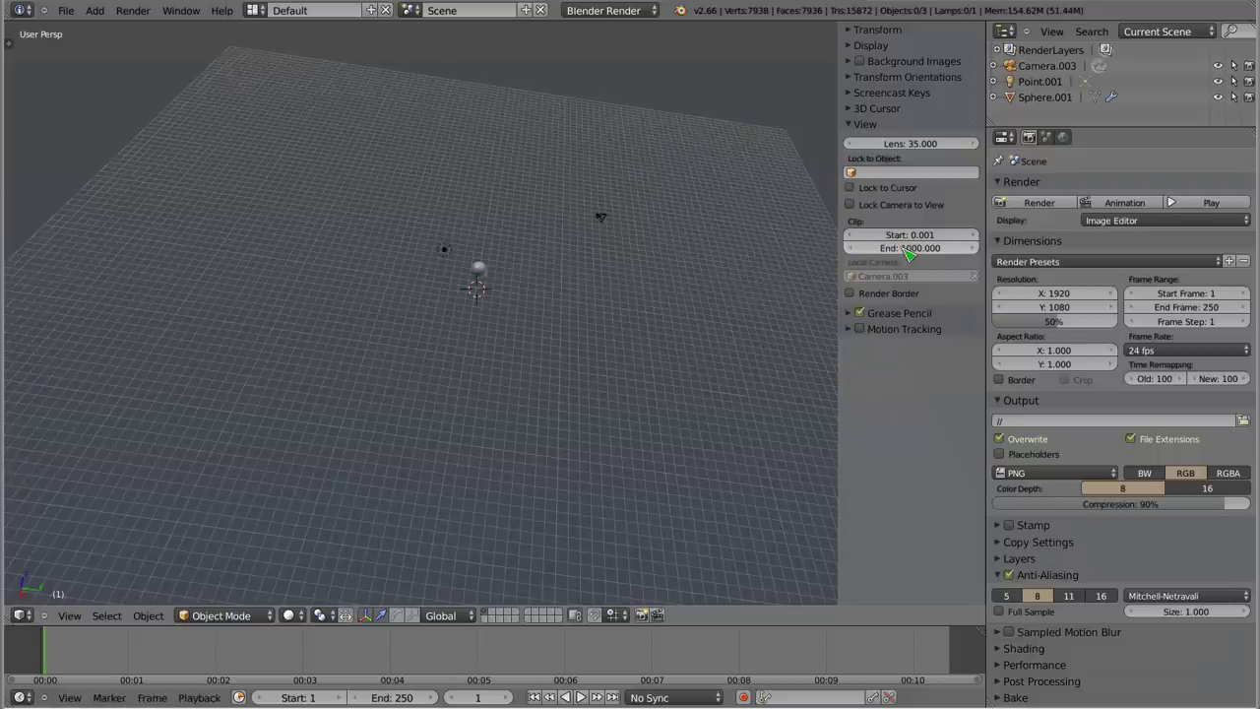
pyautogui.moveTo(457, 317); pyautogui.dragTo(464, 296, button='middle')
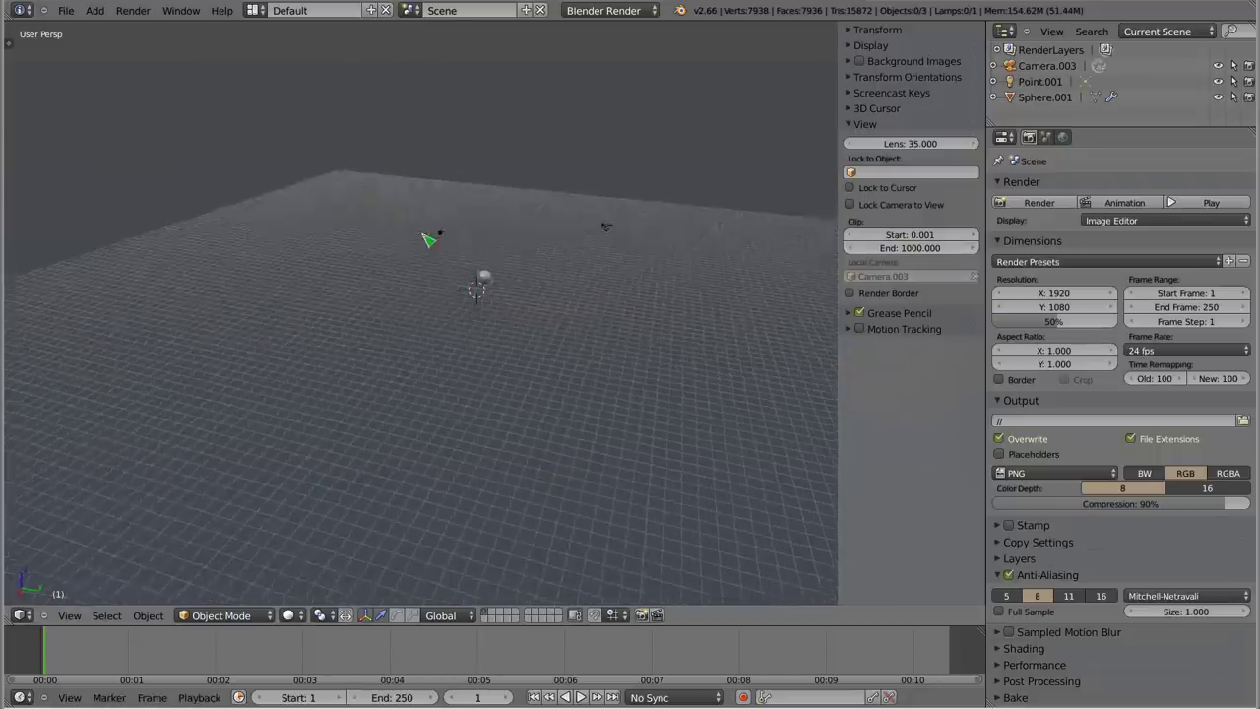
pyautogui.hotkey('shift', 'a')
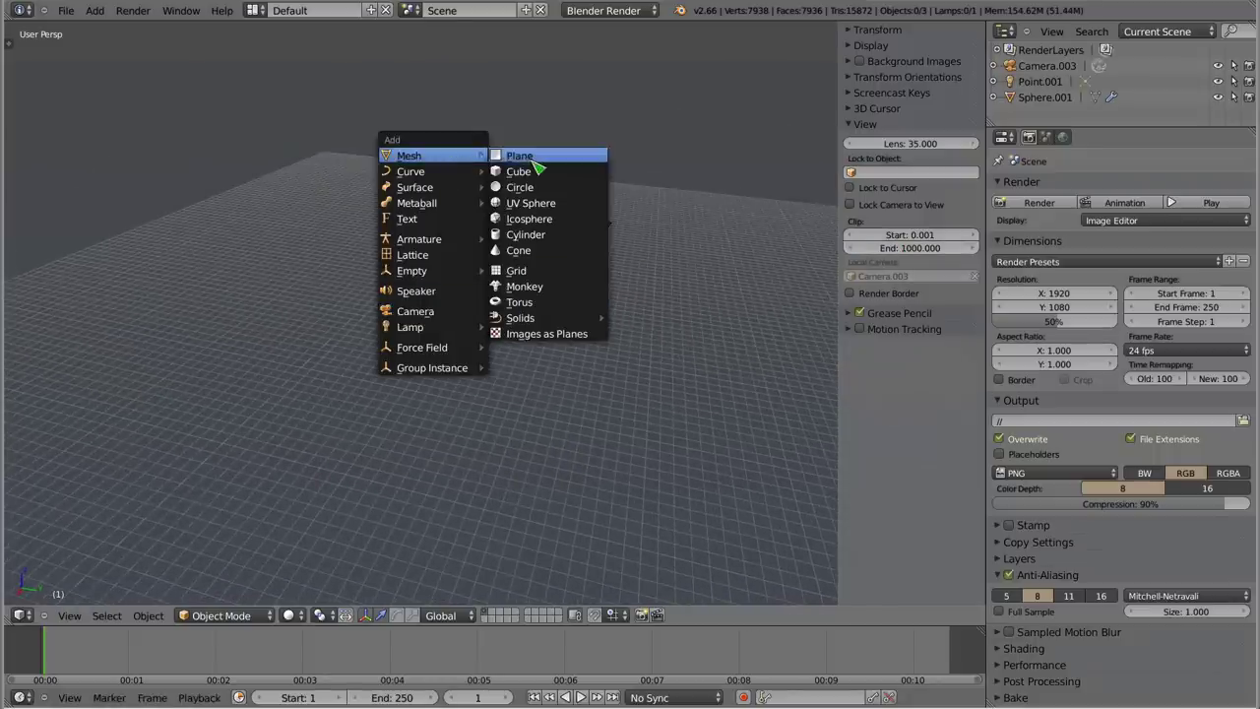
# Step: Add a cube at the 3D cursor and zoom in on it
pyautogui.click(520, 173)
pyautogui.moveTo(520, 174); pyautogui.dragTo(480, 308, button='middle')
pyautogui.scroll(1, 479, 308)
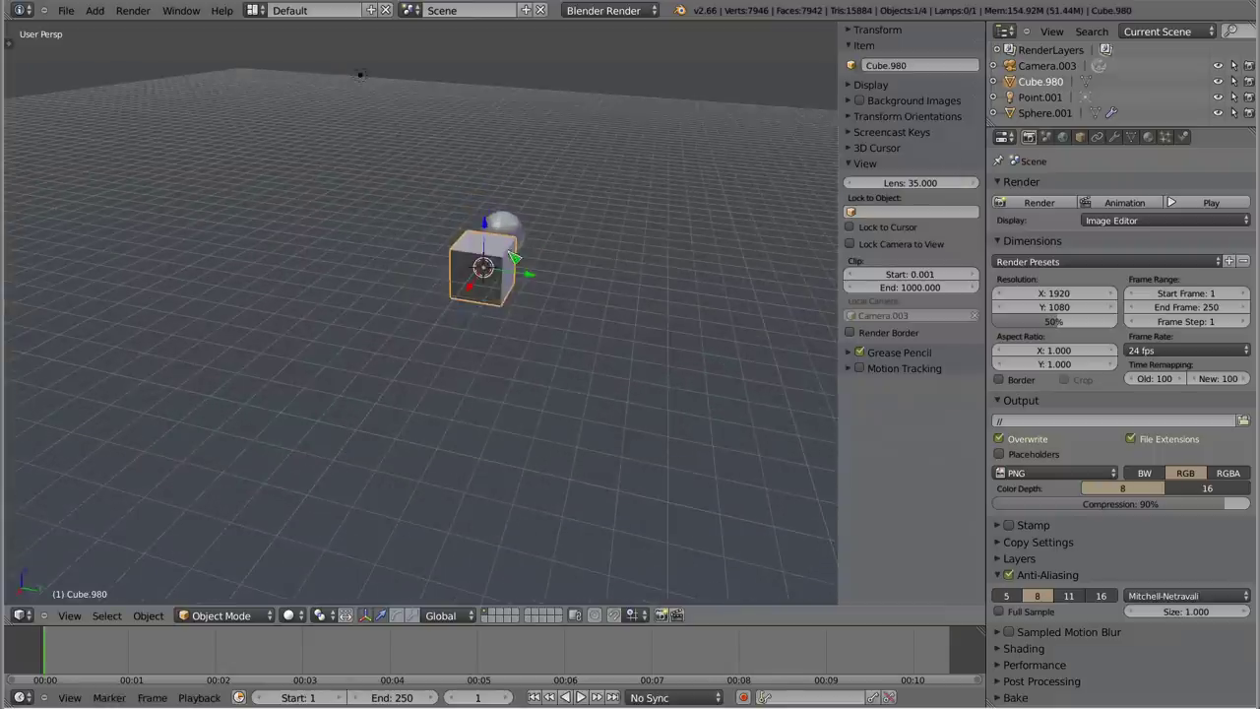
pyautogui.scroll(2, 479, 308)
# Step: Duplicate the cube twice into a row to the right, then select middle cube Cube.981
pyautogui.hotkey('shift', 'd')
pyautogui.click(559, 328)
pyautogui.hotkey('shift', 'd')
pyautogui.click(653, 319)
pyautogui.moveTo(652, 319)
pyautogui.mouseDown(button='middle')
pyautogui.moveTo(493, 391)
pyautogui.moveTo(526, 318)
pyautogui.mouseUp(button='middle')
pyautogui.rightClick(527, 318)
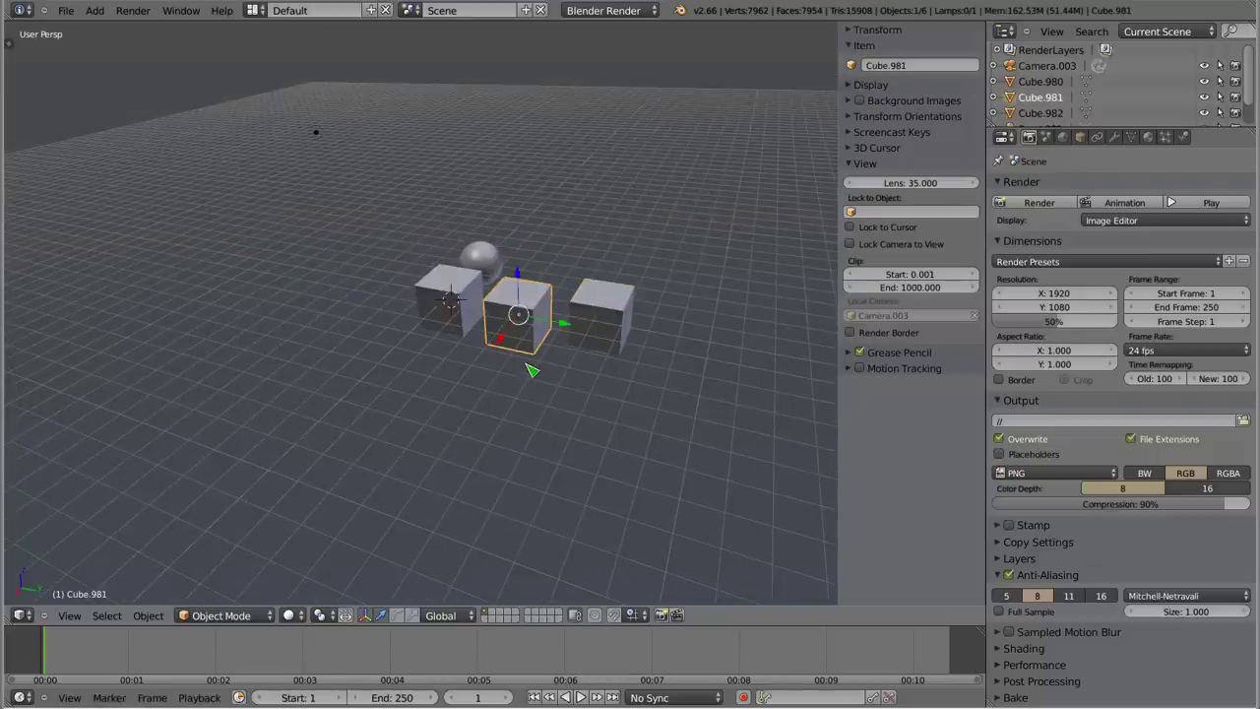
pyautogui.press('h')
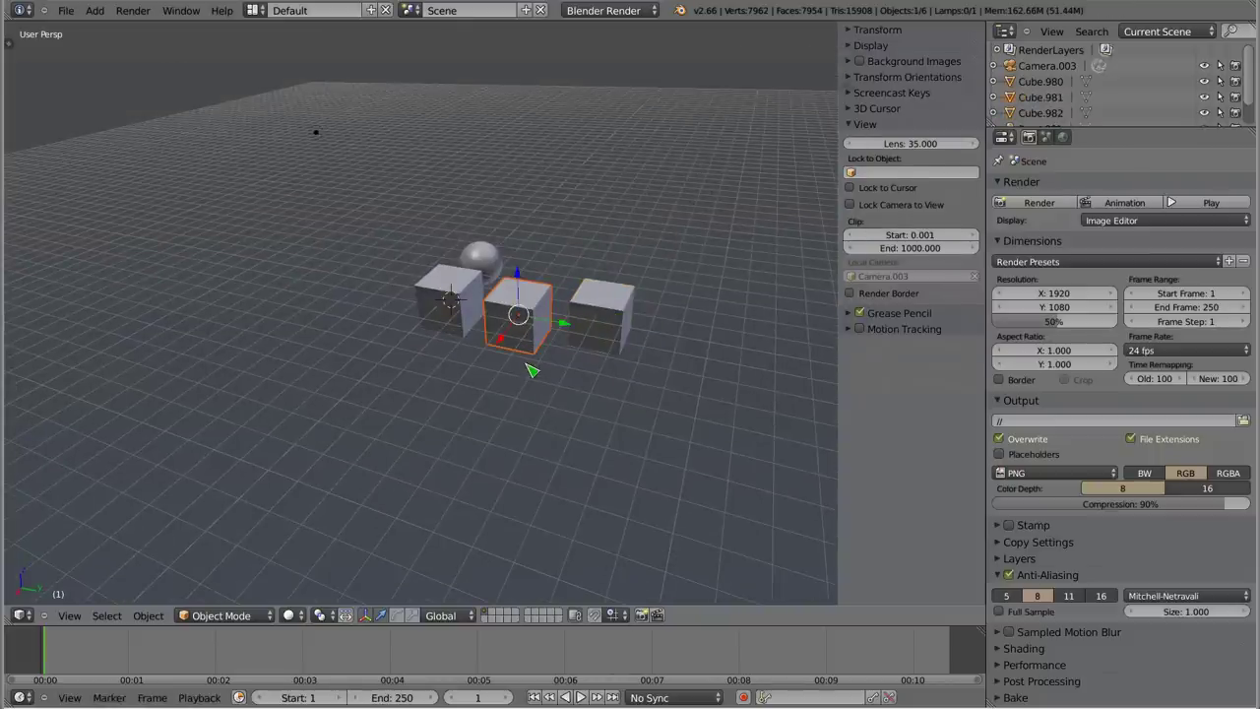
pyautogui.moveTo(515, 390)
pyautogui.mouseDown(button='middle')
pyautogui.moveTo(641, 380)
pyautogui.moveTo(653, 304)
pyautogui.moveTo(348, 286)
pyautogui.moveTo(419, 347)
pyautogui.moveTo(382, 318)
pyautogui.moveTo(557, 368)
pyautogui.moveTo(360, 400)
pyautogui.moveTo(630, 374)
pyautogui.moveTo(506, 262)
pyautogui.moveTo(442, 407)
pyautogui.moveTo(472, 448)
pyautogui.moveTo(433, 191)
pyautogui.moveTo(424, 200)
pyautogui.moveTo(425, 248)
pyautogui.moveTo(540, 286)
pyautogui.mouseUp(button='middle')
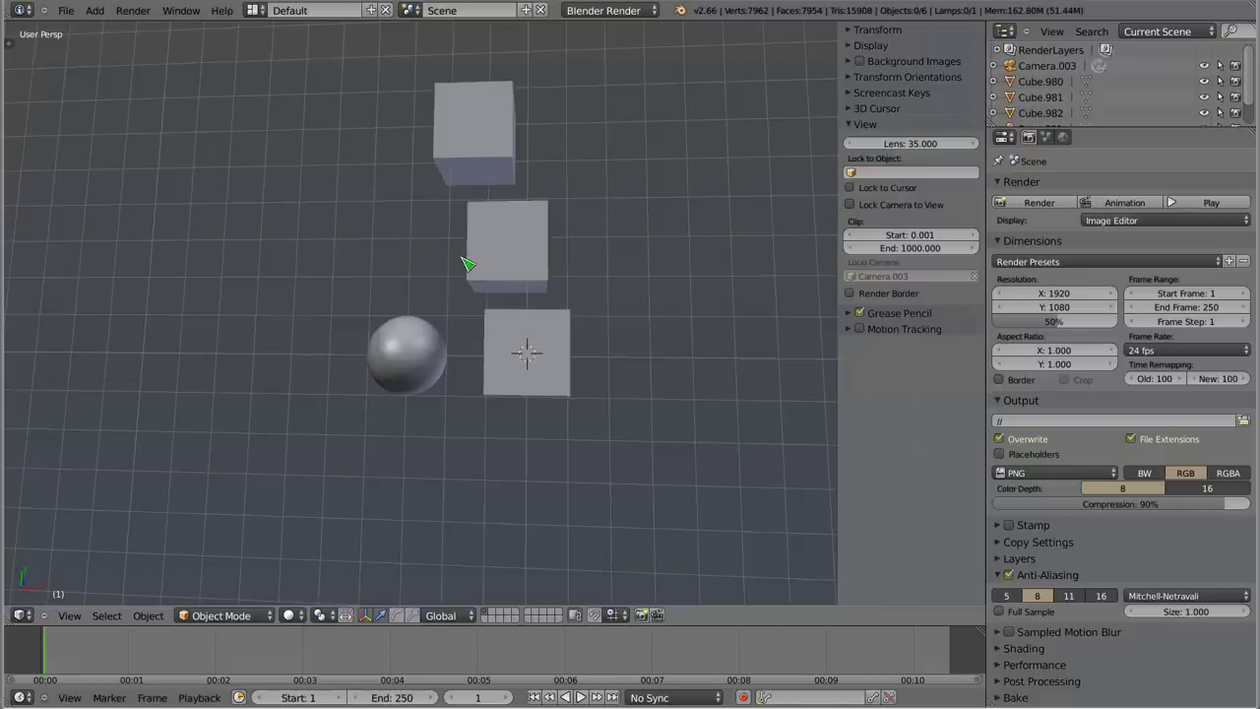
# Step: Box a clipping region around the cubes and orbit to inspect the clipped volume
pyautogui.press('b')
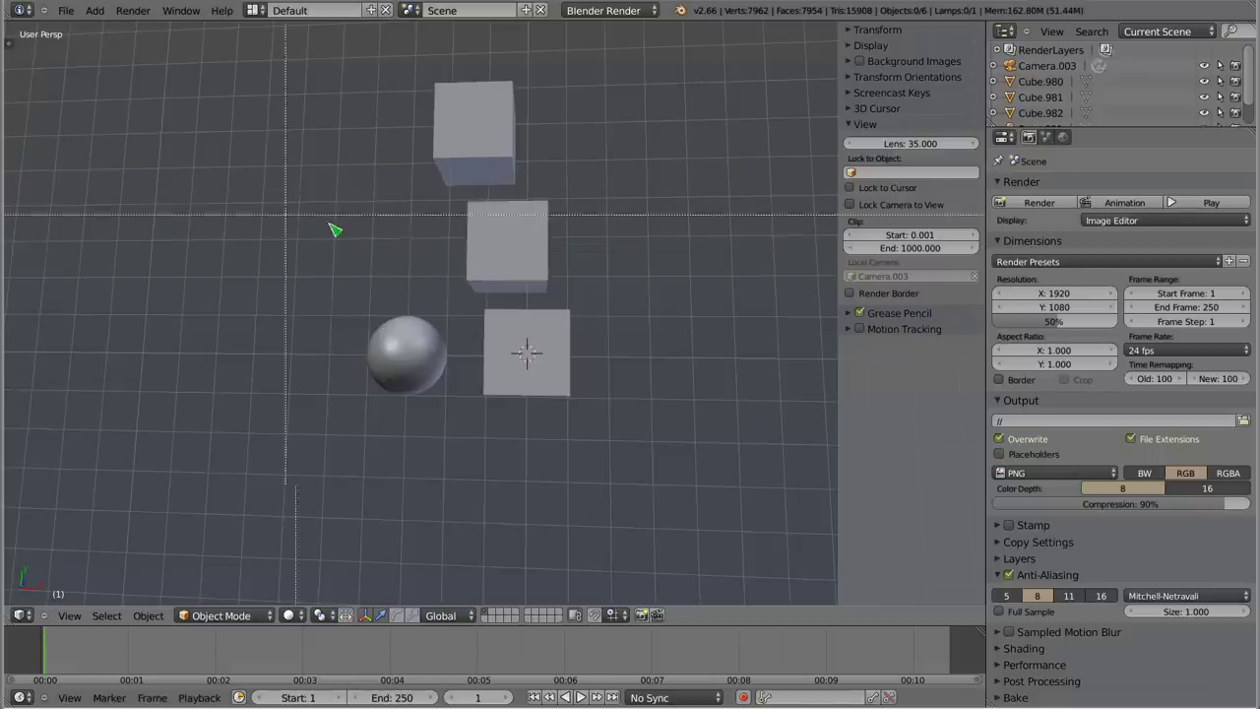
pyautogui.moveTo(399, 225); pyautogui.dragTo(534, 469)
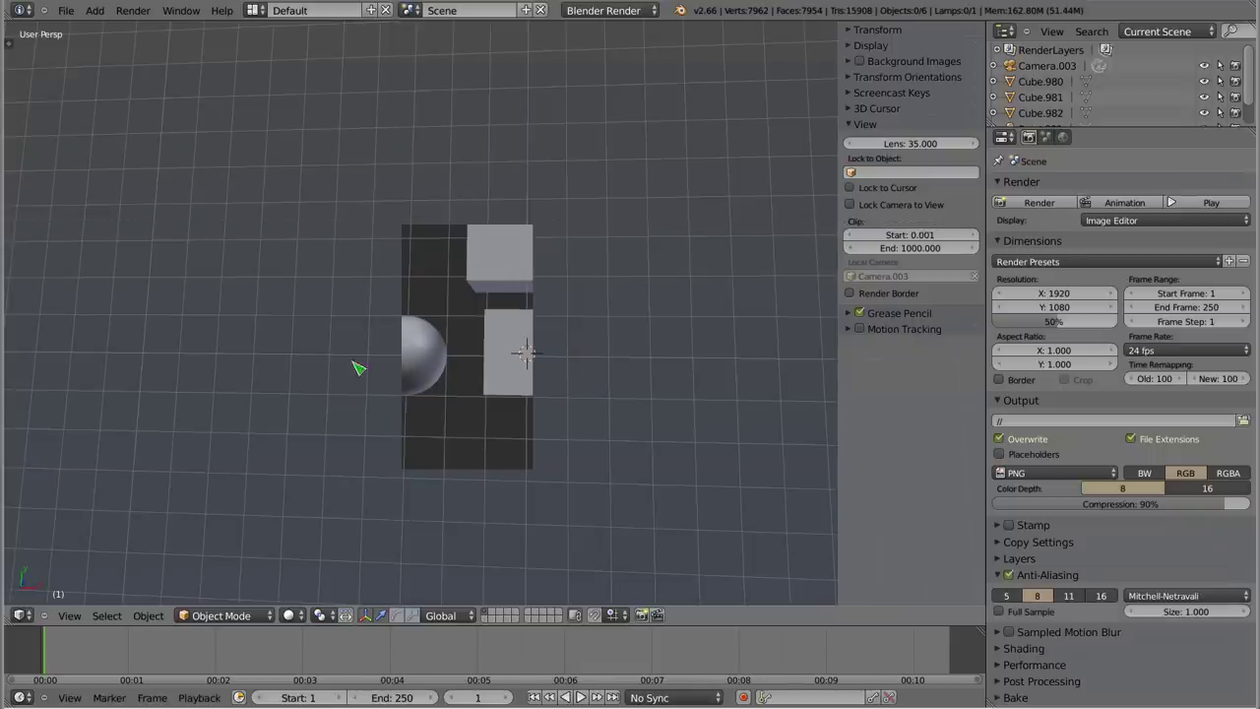
pyautogui.moveTo(445, 414)
pyautogui.mouseDown(button='middle')
pyautogui.moveTo(531, 246)
pyautogui.moveTo(653, 368)
pyautogui.moveTo(188, 199)
pyautogui.moveTo(281, 82)
pyautogui.mouseUp(button='middle')
pyautogui.moveTo(314, 120)
pyautogui.mouseDown(button='middle')
pyautogui.moveTo(506, 267)
pyautogui.moveTo(441, 304)
pyautogui.moveTo(726, 292)
pyautogui.moveTo(630, 410)
pyautogui.moveTo(656, 177)
pyautogui.moveTo(711, 267)
pyautogui.moveTo(641, 315)
pyautogui.moveTo(455, 271)
pyautogui.moveTo(587, 404)
pyautogui.moveTo(667, 164)
pyautogui.mouseUp(button='middle')
# Step: Select the front cube Cube.981 and move two of its vertices in Edit Mode
pyautogui.rightClick(663, 227)
pyautogui.rightClick(611, 211)
pyautogui.rightClick(575, 263)
pyautogui.press('Tab')
pyautogui.moveTo(571, 256); pyautogui.dragTo(603, 228, button='middle')
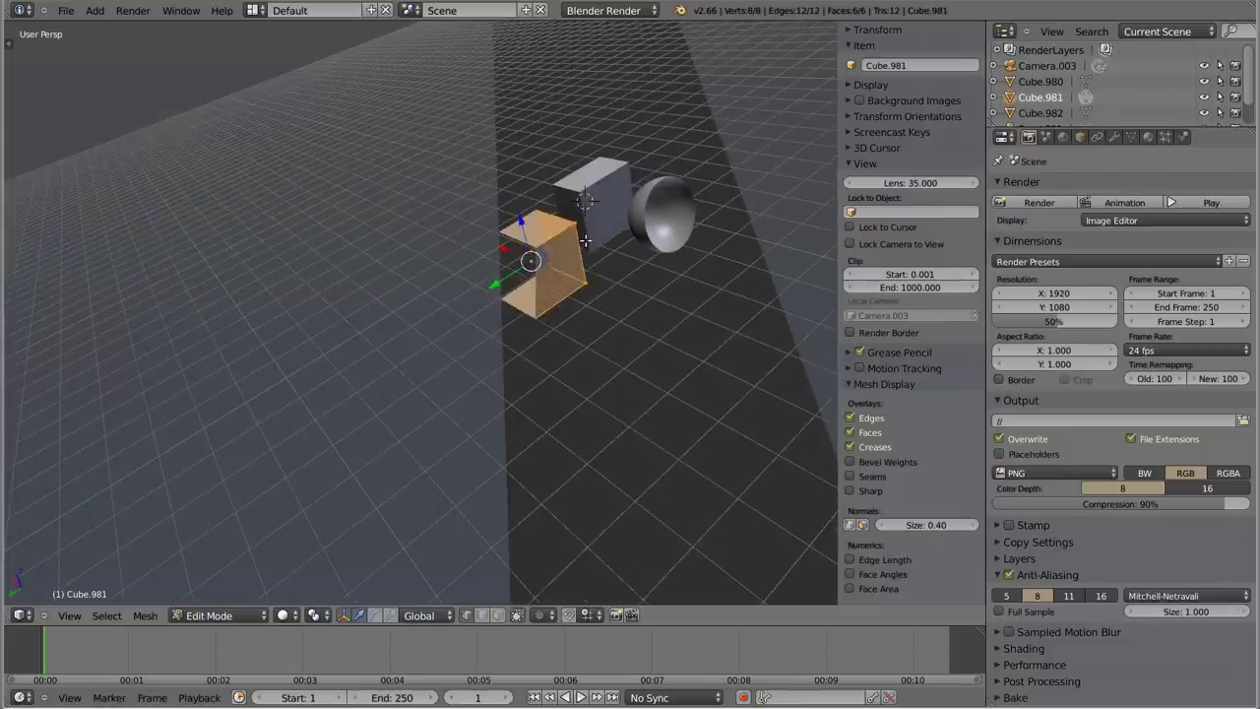
pyautogui.press('g')
pyautogui.click(583, 229)
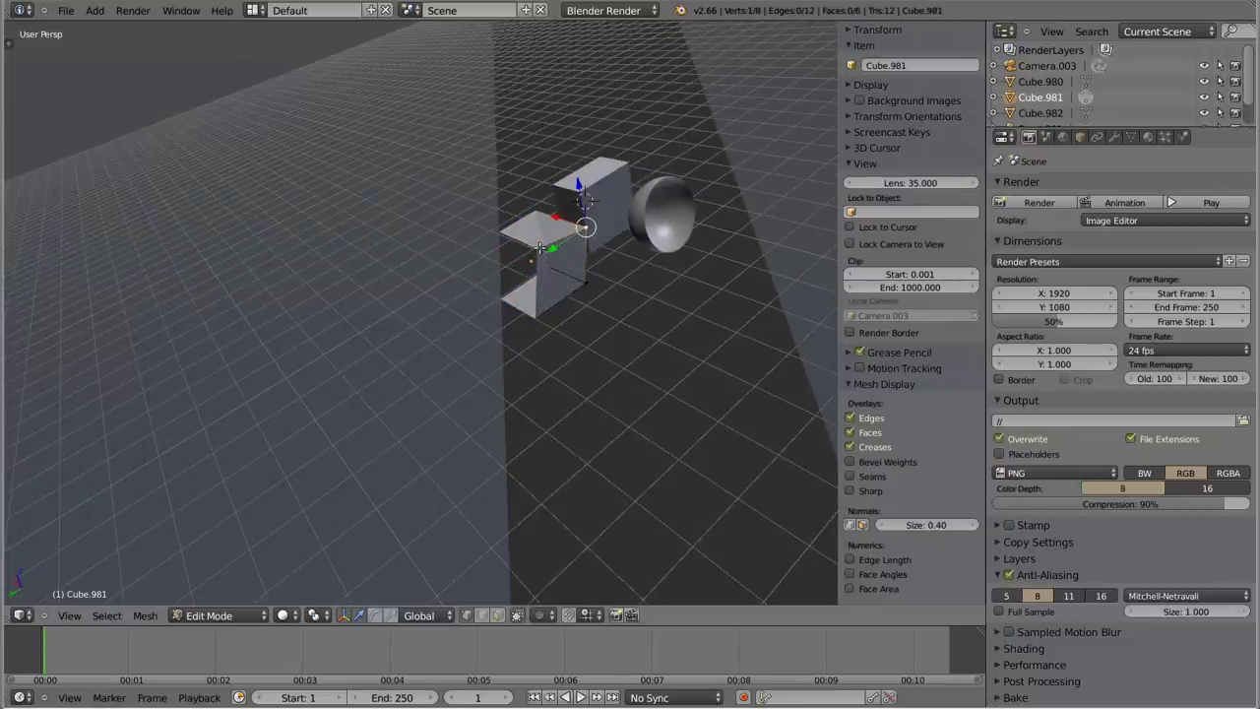
pyautogui.press('g')
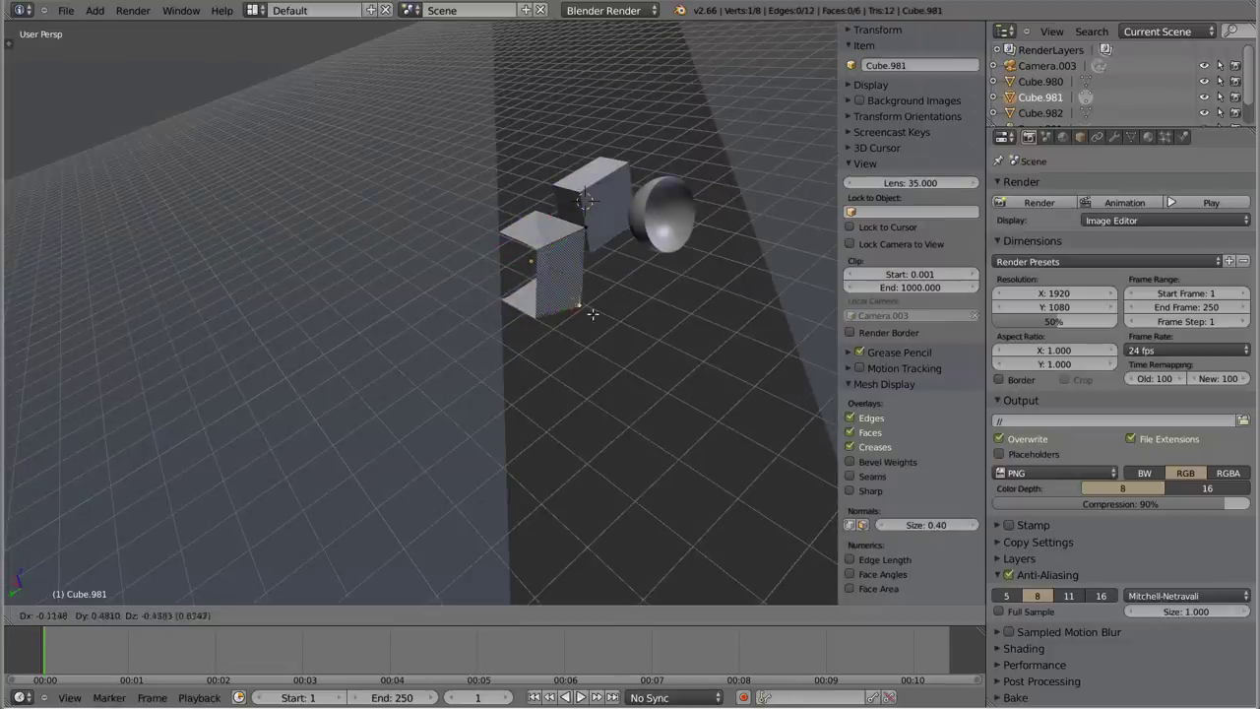
pyautogui.click(583, 306)
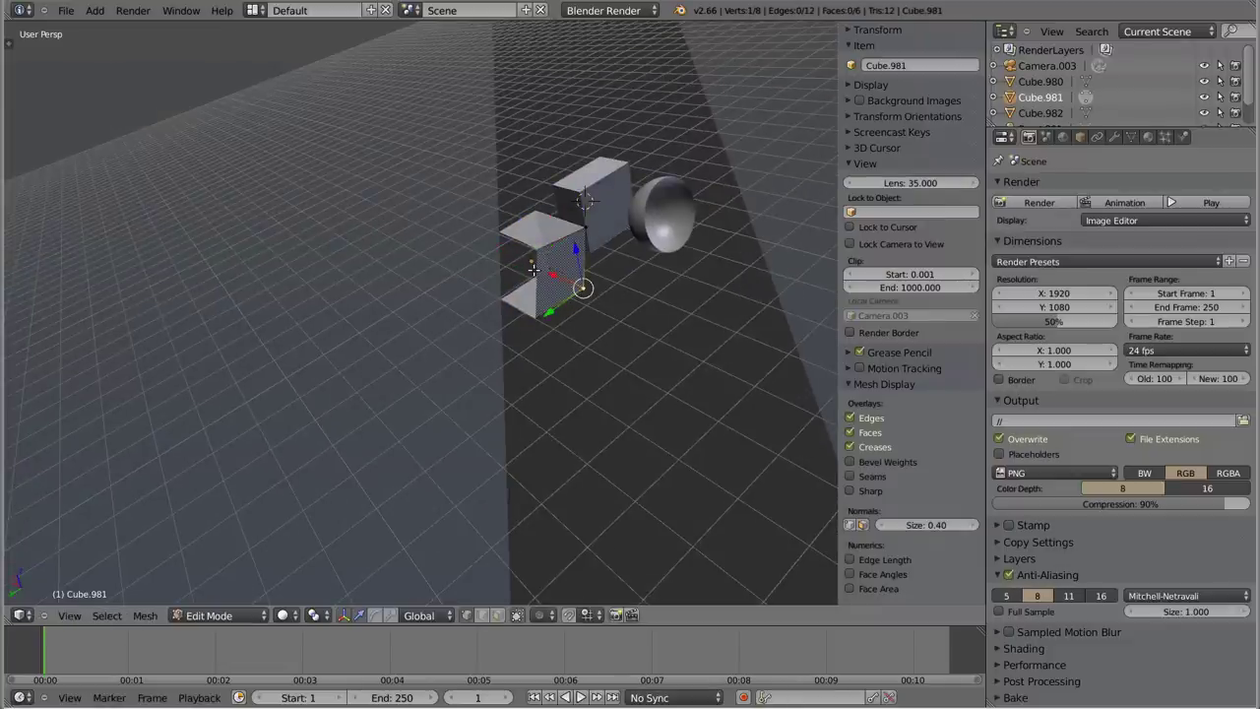
# Step: Return to Object Mode, inspect the deformed cube, and clear the clipping region
pyautogui.press('Tab')
pyautogui.moveTo(532, 270)
pyautogui.mouseDown(button='middle')
pyautogui.moveTo(470, 351)
pyautogui.moveTo(669, 301)
pyautogui.moveTo(637, 357)
pyautogui.moveTo(526, 361)
pyautogui.moveTo(509, 383)
pyautogui.moveTo(588, 549)
pyautogui.moveTo(551, 413)
pyautogui.moveTo(591, 309)
pyautogui.moveTo(404, 482)
pyautogui.moveTo(455, 407)
pyautogui.moveTo(506, 449)
pyautogui.moveTo(450, 416)
pyautogui.moveTo(285, 374)
pyautogui.moveTo(319, 341)
pyautogui.mouseUp(button='middle')
pyautogui.moveTo(317, 395)
pyautogui.mouseDown(button='middle')
pyautogui.moveTo(483, 301)
pyautogui.moveTo(413, 309)
pyautogui.moveTo(614, 509)
pyautogui.moveTo(513, 364)
pyautogui.mouseUp(button='middle')
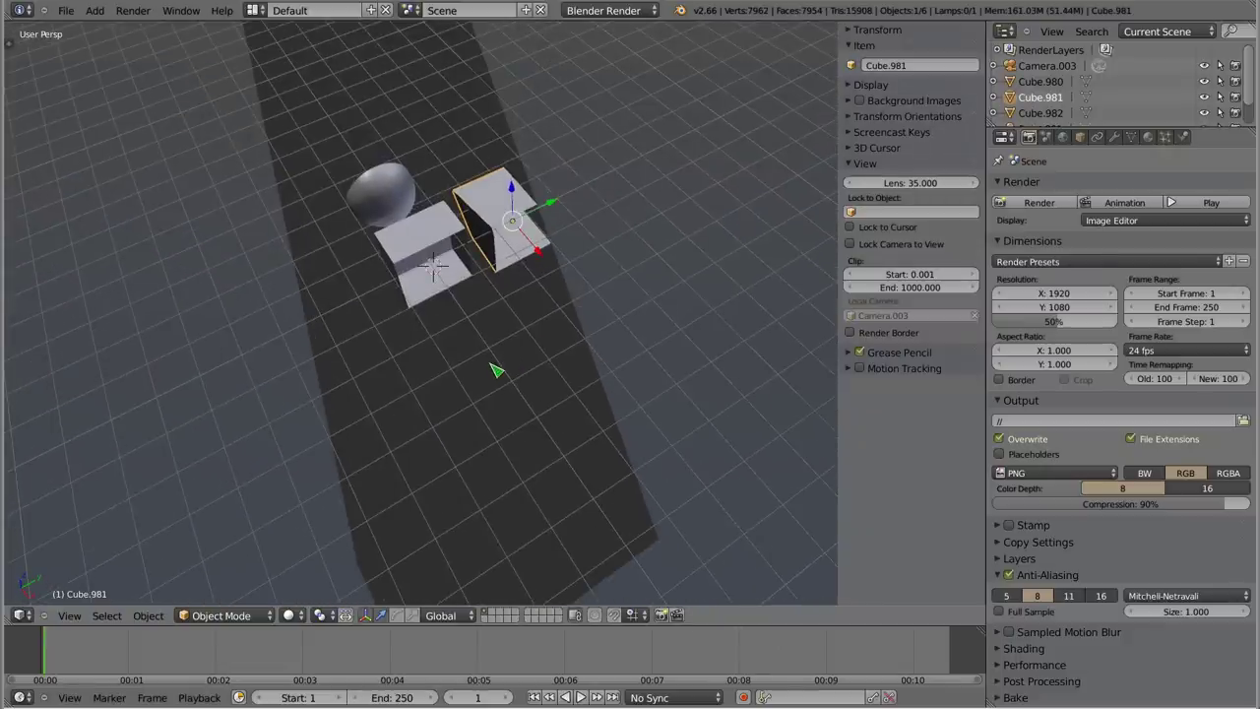
pyautogui.hotkey('alt', 'b')
pyautogui.moveTo(499, 266)
pyautogui.mouseDown(button='middle')
pyautogui.moveTo(382, 365)
pyautogui.moveTo(590, 365)
pyautogui.moveTo(309, 436)
pyautogui.moveTo(470, 498)
pyautogui.mouseUp(button='middle')
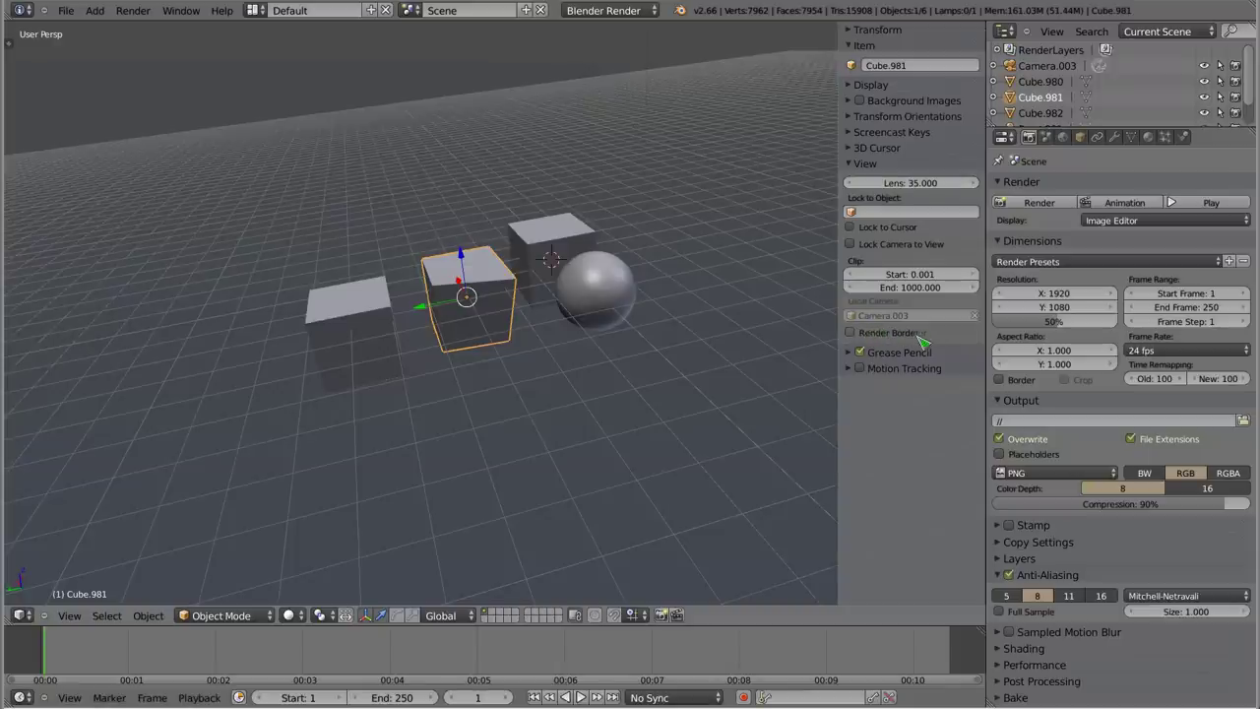
# Step: Enable Render Border and redraw it around the left and middle cubes
pyautogui.click(850, 333)
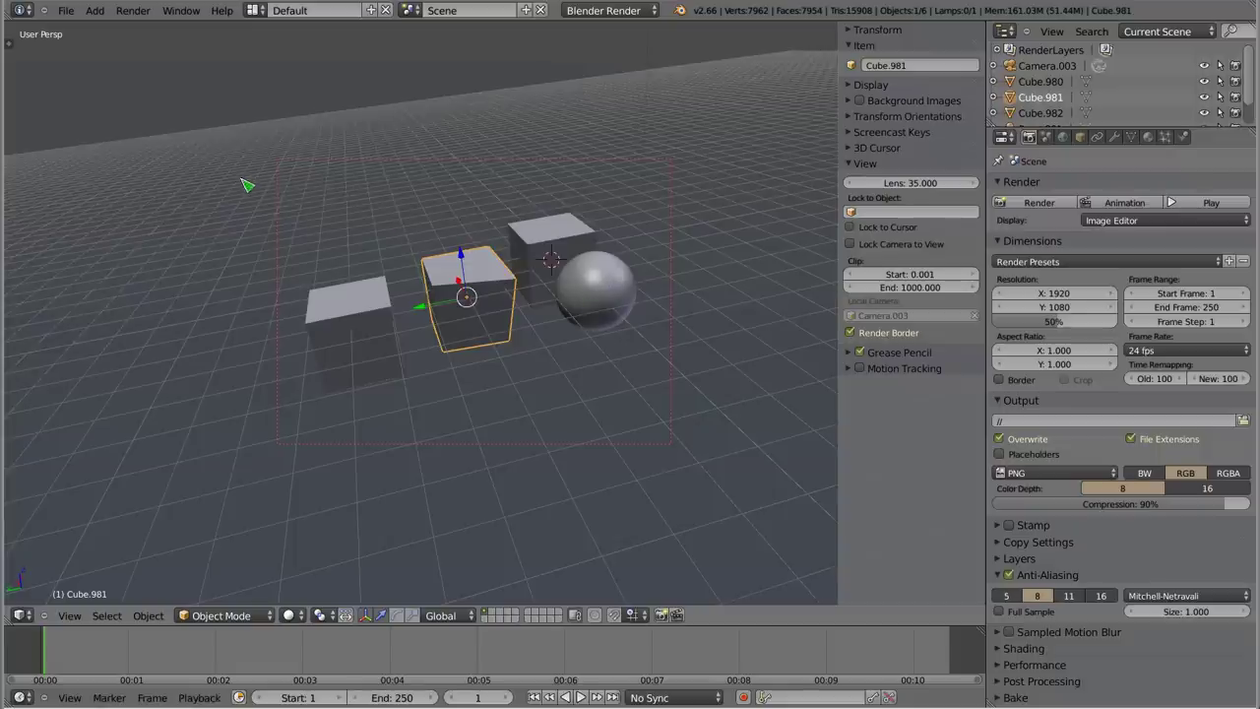
pyautogui.hotkey('ctrl', 'b')
pyautogui.moveTo(236, 137); pyautogui.dragTo(496, 400)
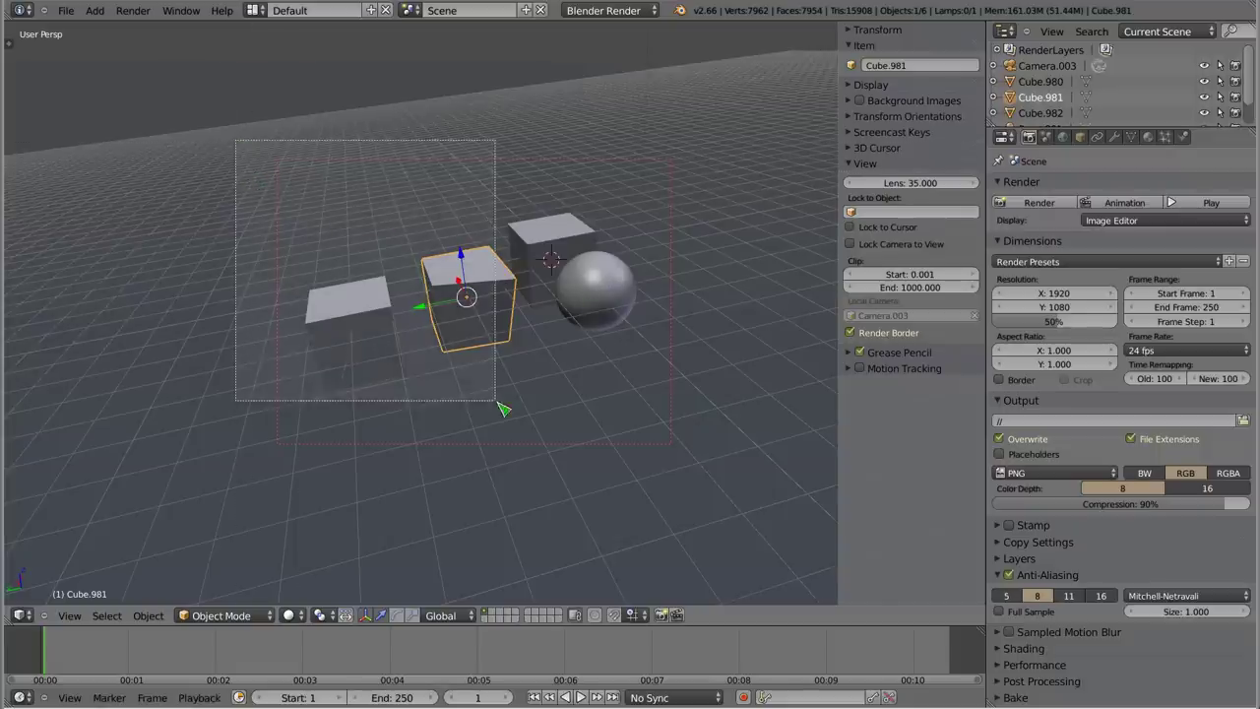
pyautogui.moveTo(447, 320)
pyautogui.mouseDown(button='middle')
pyautogui.moveTo(576, 456)
pyautogui.moveTo(551, 414)
pyautogui.moveTo(620, 364)
pyautogui.mouseUp(button='middle')
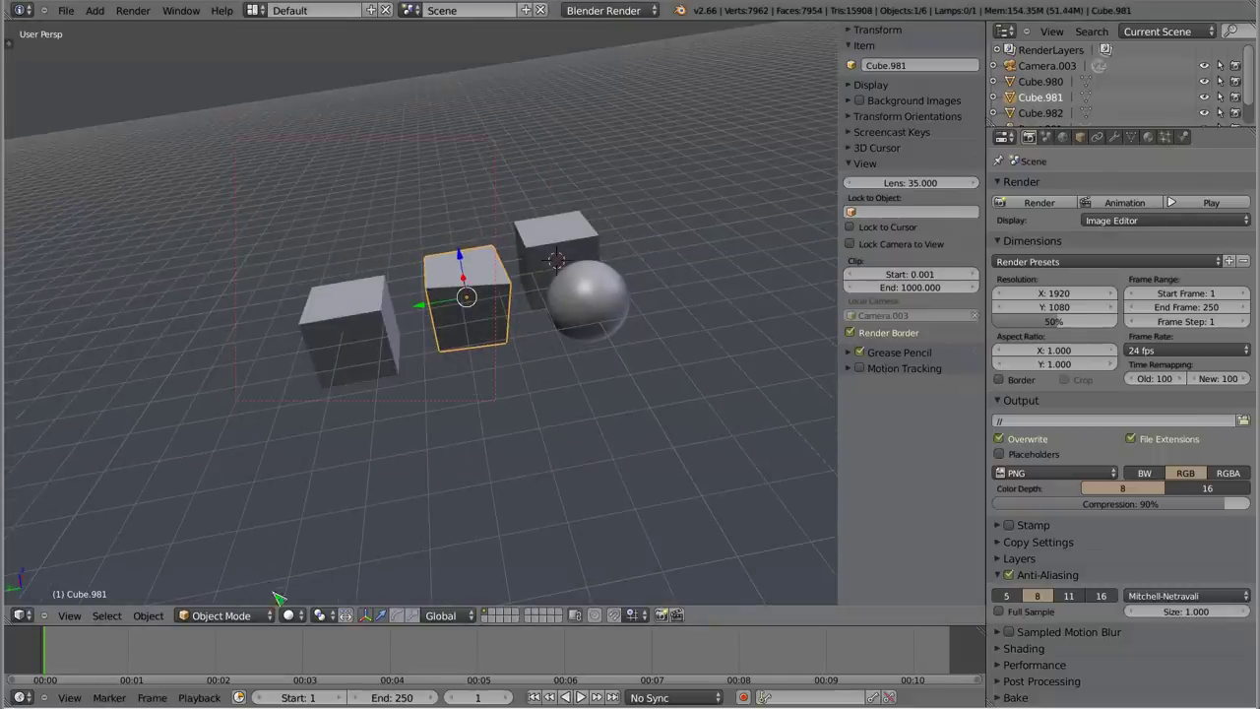
# Step: Switch the viewport to Textured shading and orbit around the cubes
pyautogui.click(291, 615)
pyautogui.click(313, 549)
pyautogui.moveTo(313, 553)
pyautogui.mouseDown(button='middle')
pyautogui.moveTo(464, 407)
pyautogui.moveTo(433, 374)
pyautogui.moveTo(603, 337)
pyautogui.moveTo(602, 295)
pyautogui.mouseUp(button='middle')
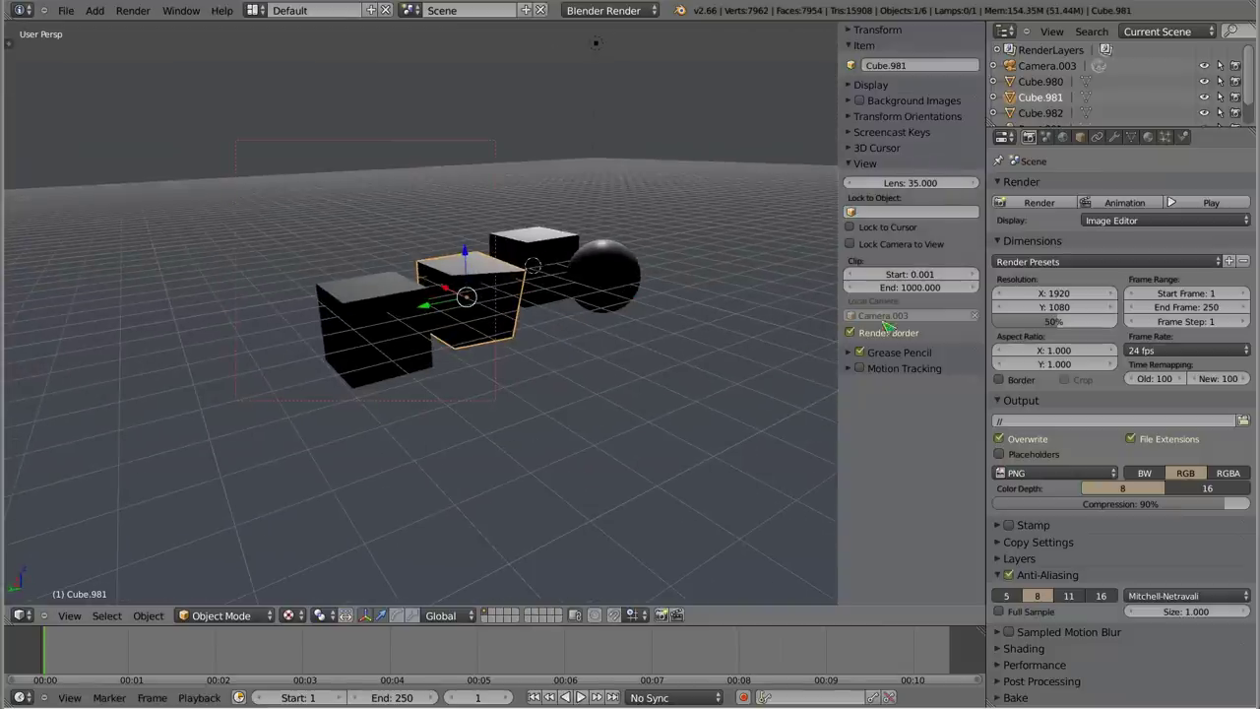
pyautogui.moveTo(418, 379); pyautogui.dragTo(411, 414, button='middle')
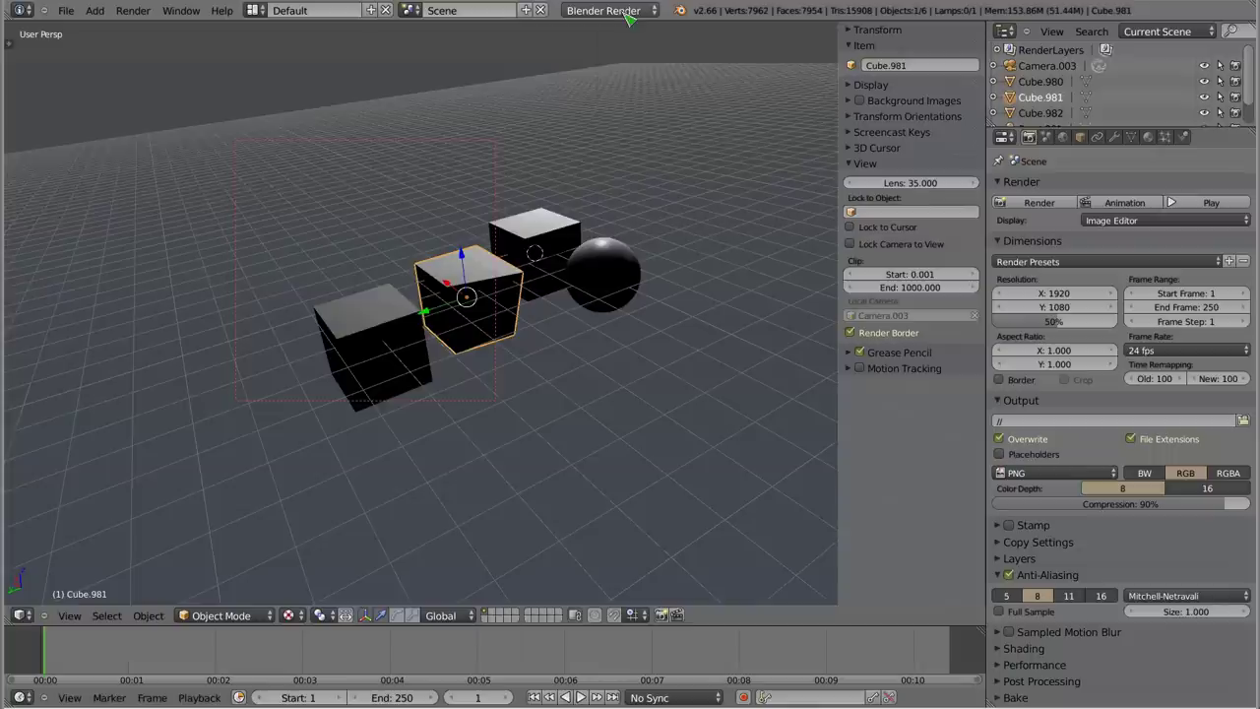
# Step: Turn off Render Border, switch to Cycles Render, and show a Rendered viewport preview
pyautogui.click(849, 333)
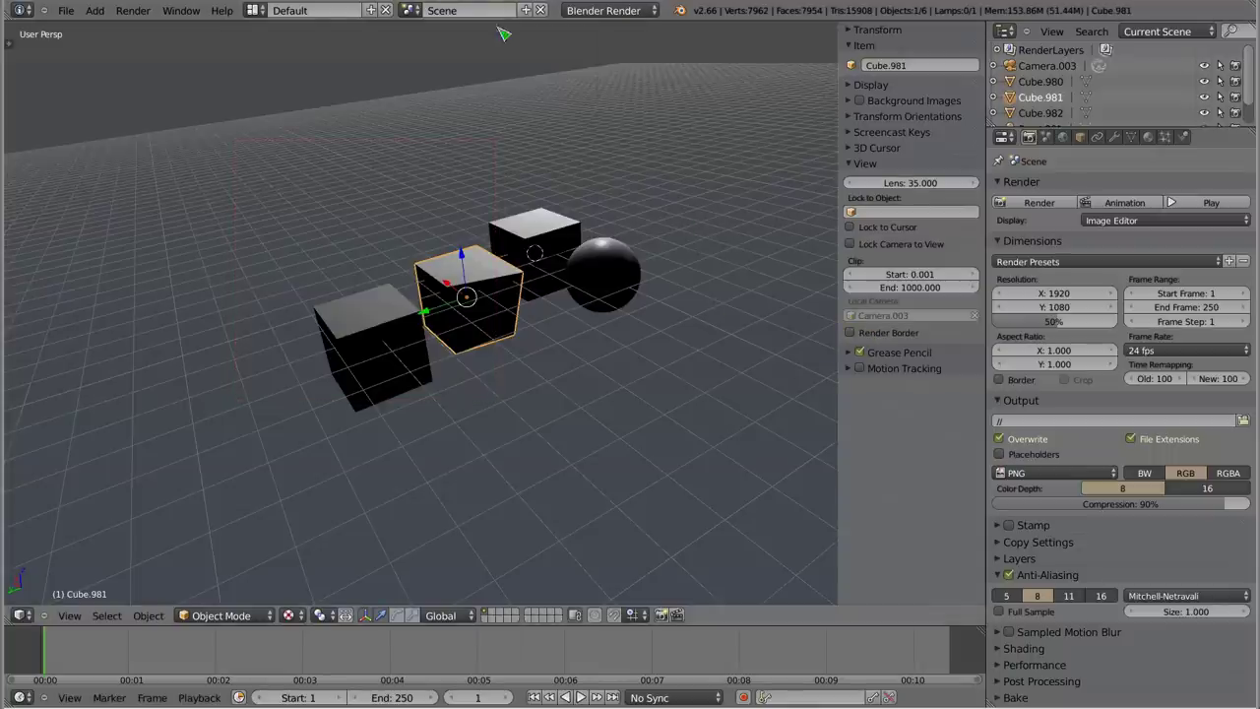
pyautogui.click(610, 10)
pyautogui.click(608, 62)
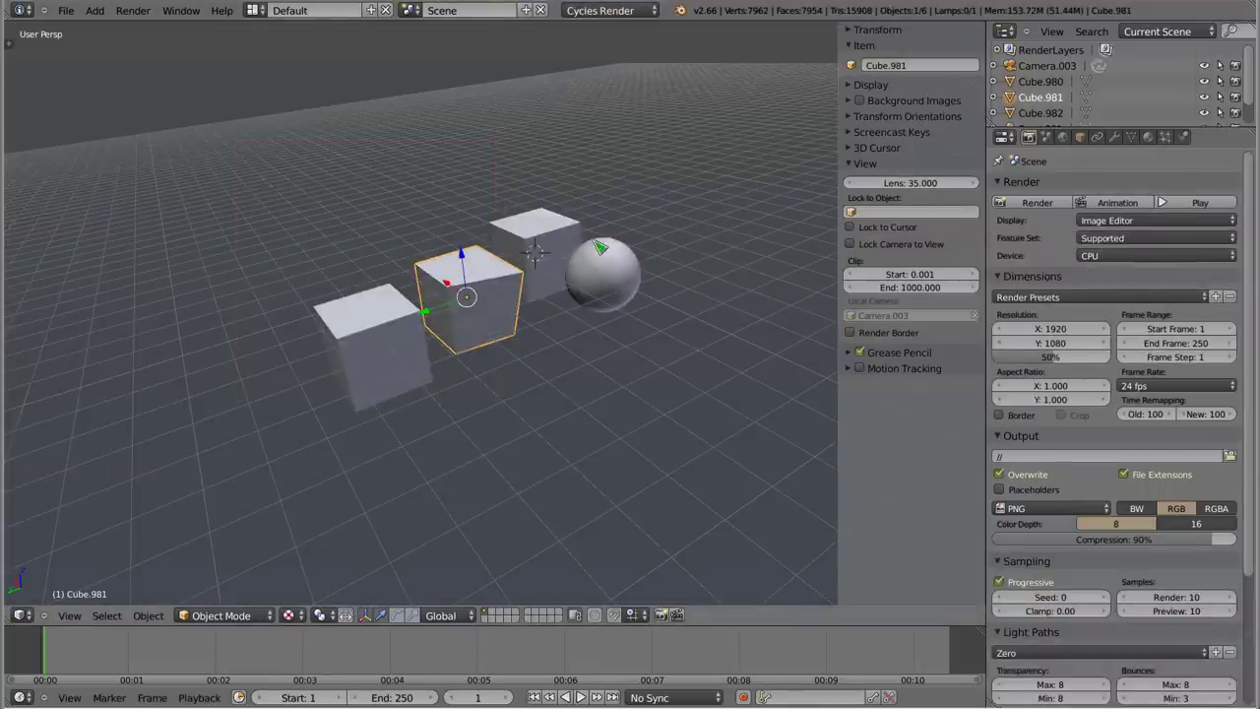
pyautogui.click(289, 614)
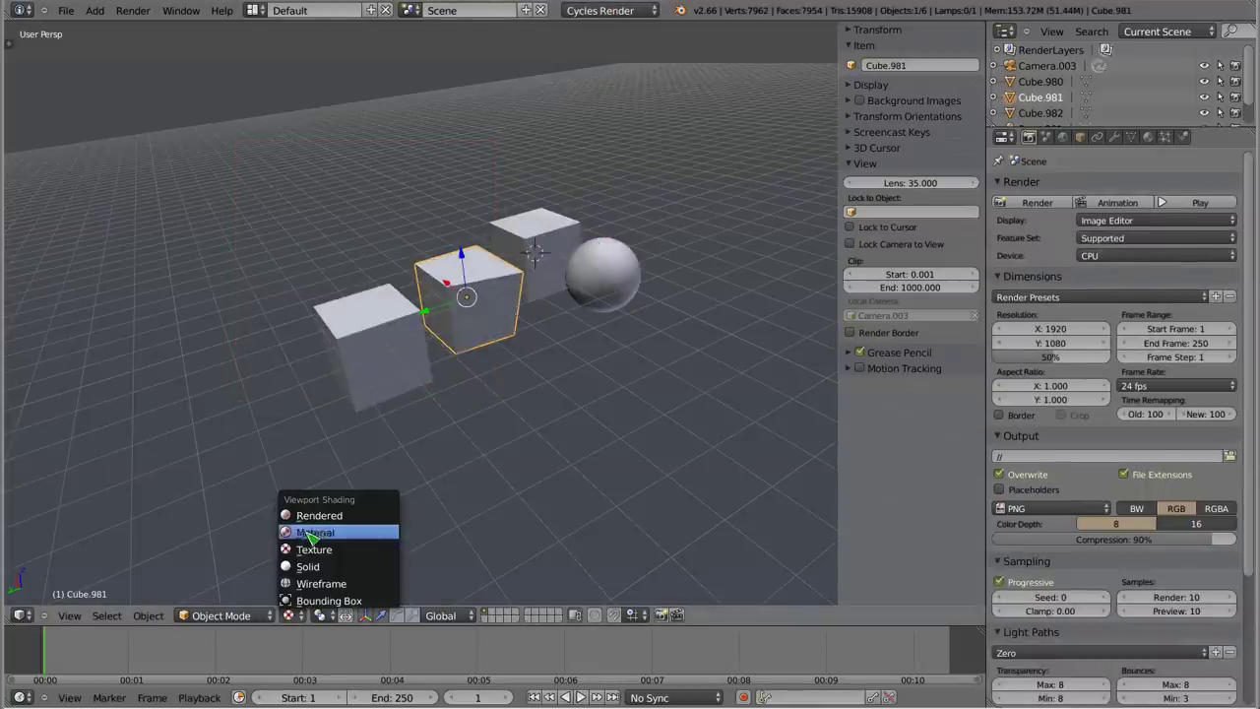
pyautogui.click(313, 514)
pyautogui.moveTo(483, 329)
pyautogui.mouseDown(button='middle')
pyautogui.moveTo(482, 385)
pyautogui.moveTo(495, 332)
pyautogui.moveTo(471, 321)
pyautogui.mouseUp(button='middle')
pyautogui.moveTo(548, 295); pyautogui.dragTo(523, 267, button='middle')
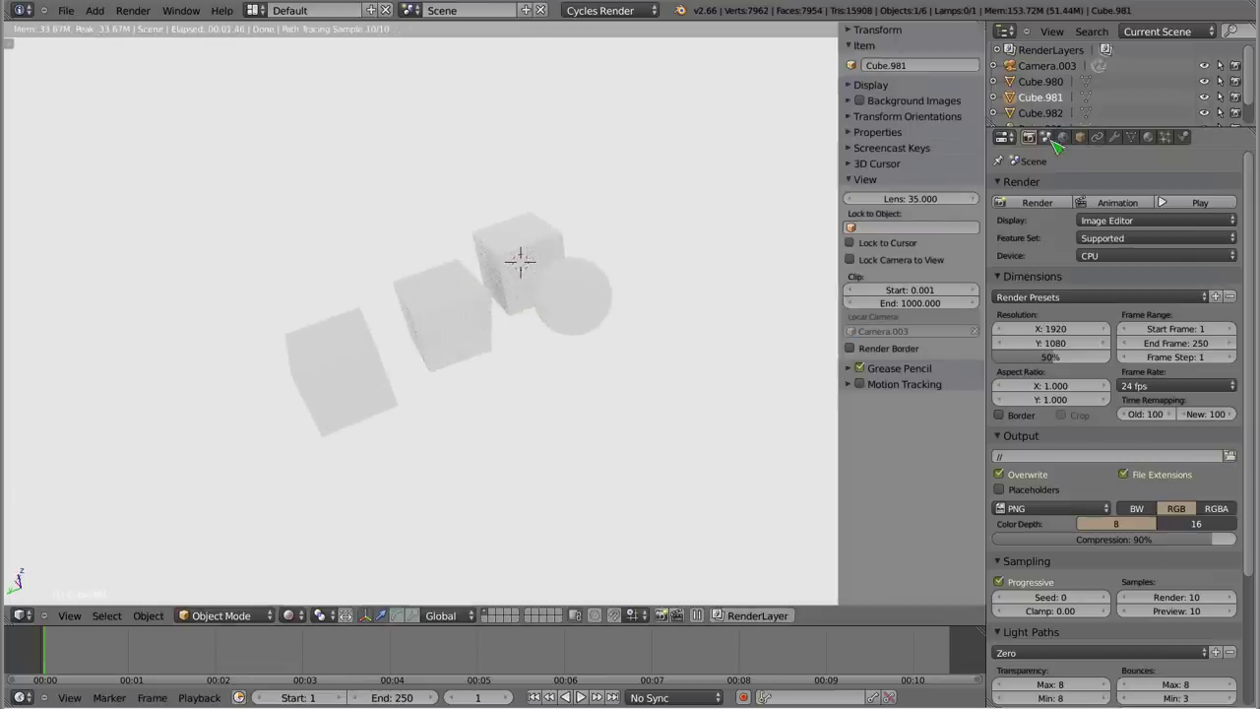
# Step: Create a new world using a Sky Texture for its colour
pyautogui.click(1062, 136)
pyautogui.click(1117, 186)
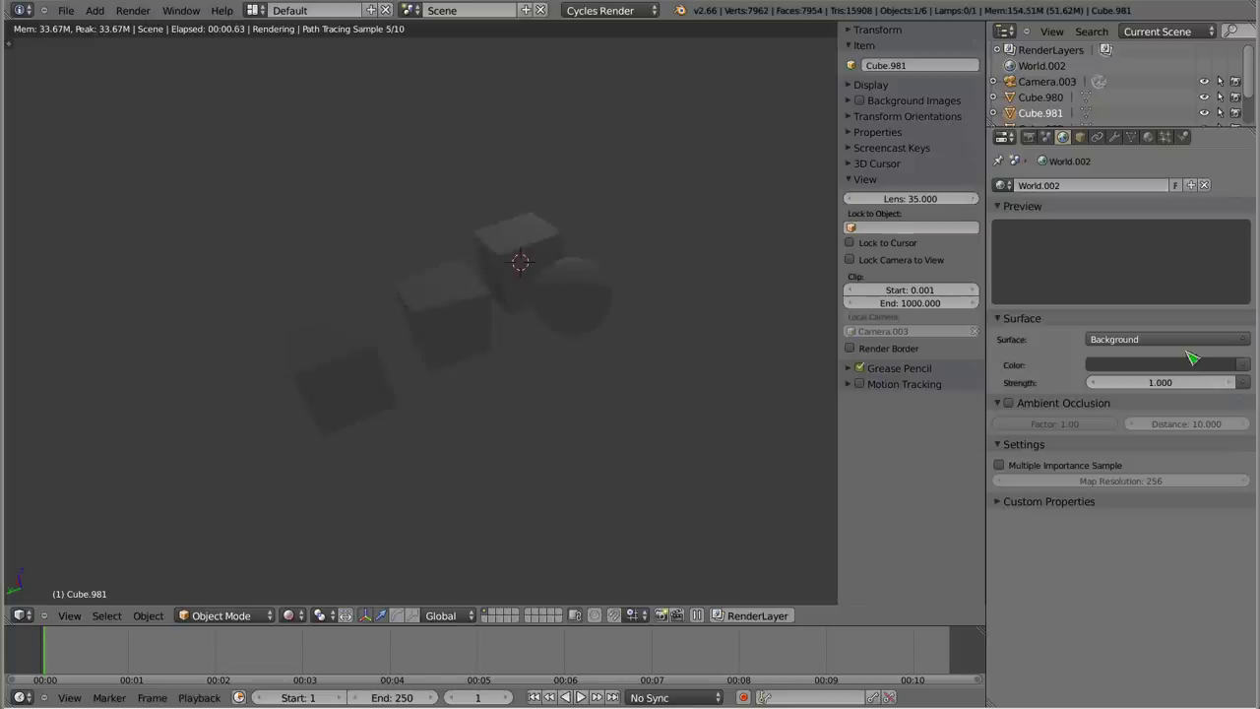
pyautogui.click(1243, 364)
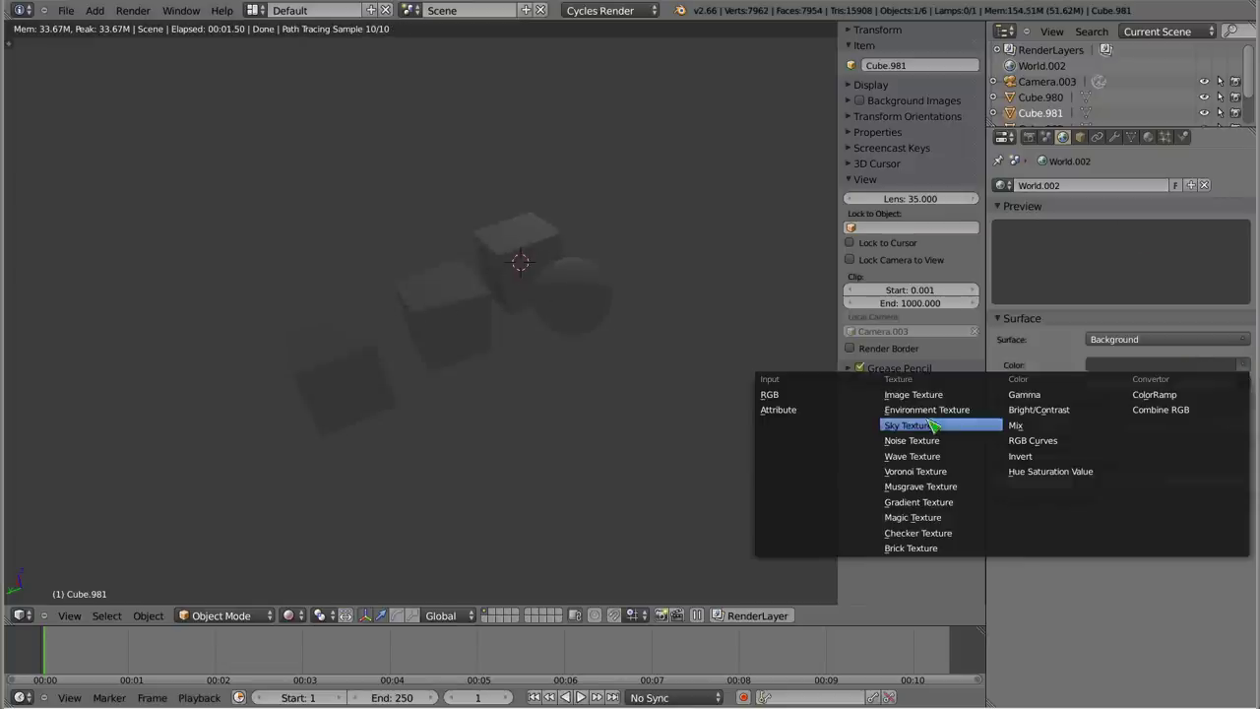
pyautogui.click(932, 425)
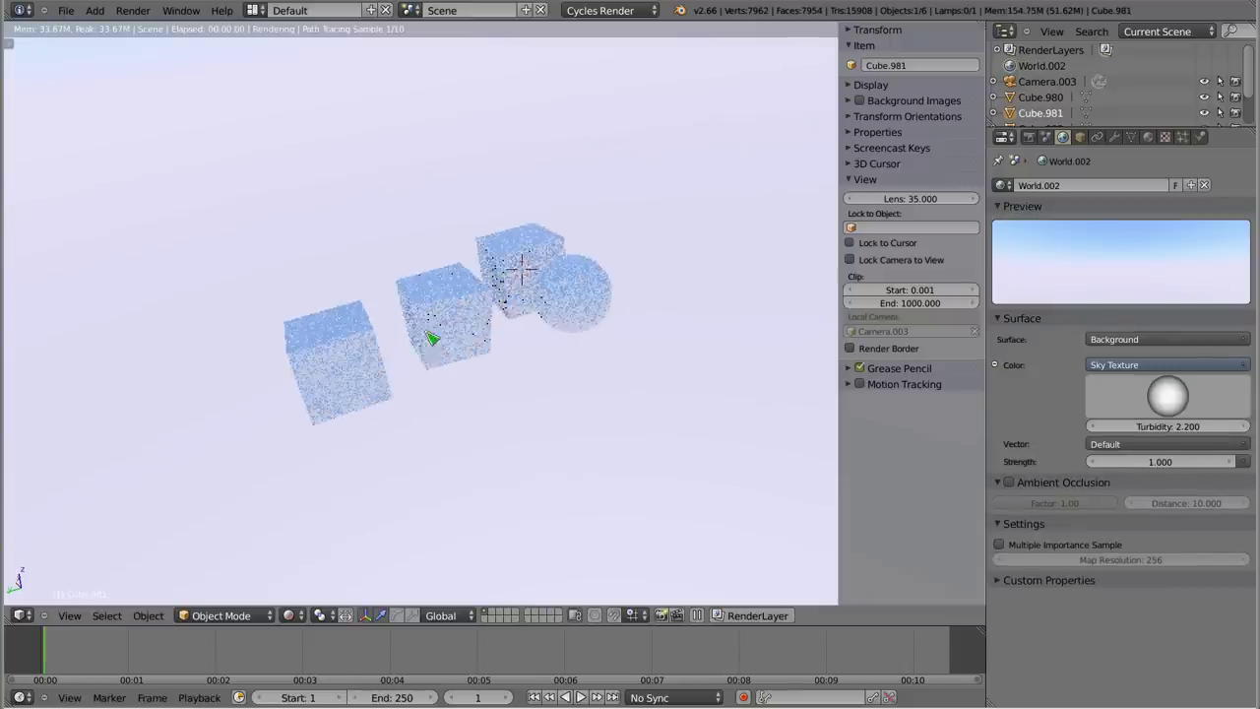
# Step: Add a hugely scaled ground plane and turn Render Border back on
pyautogui.hotkey('shift', 'a')
pyautogui.click(450, 259)
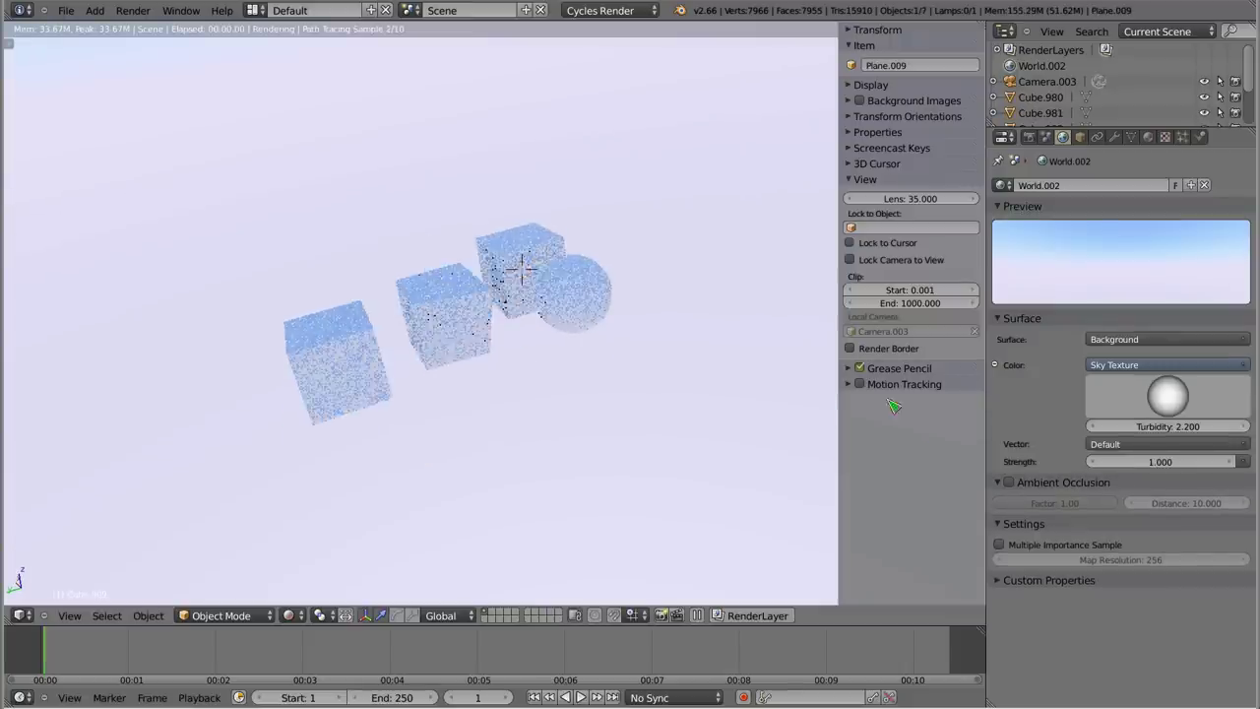
pyautogui.scroll(-3, 502, 315)
pyautogui.press('s')
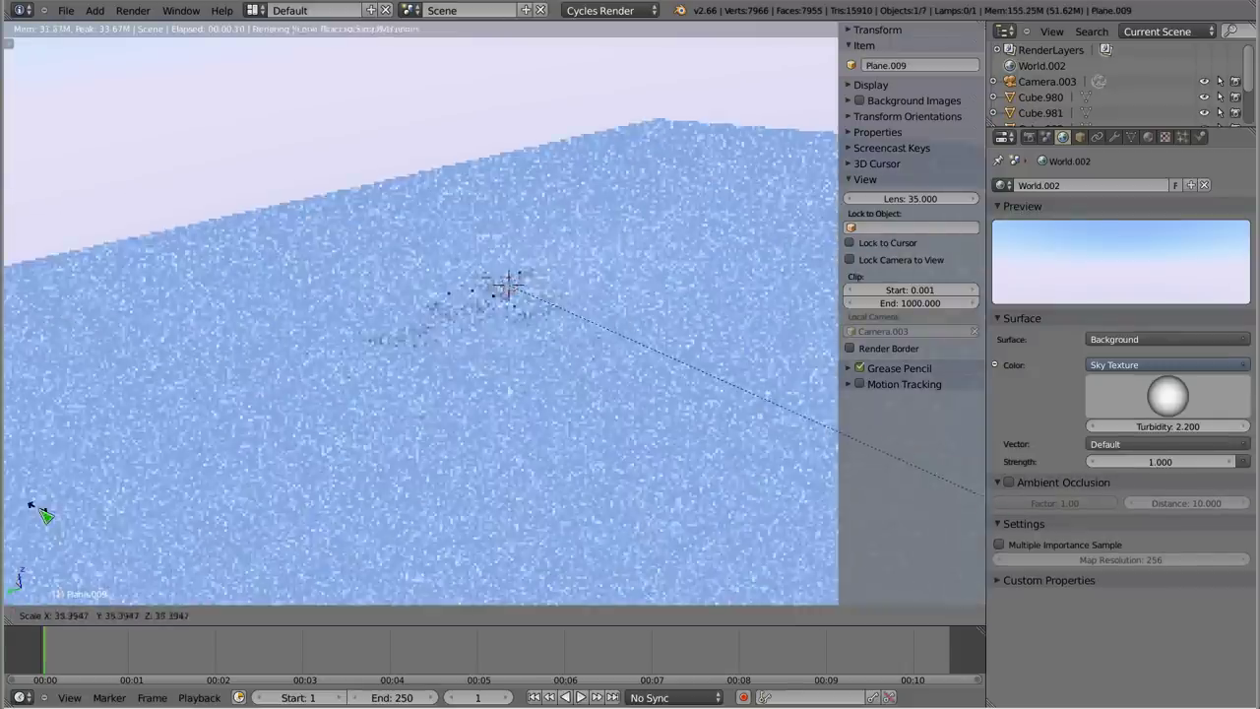
pyautogui.click(43, 514)
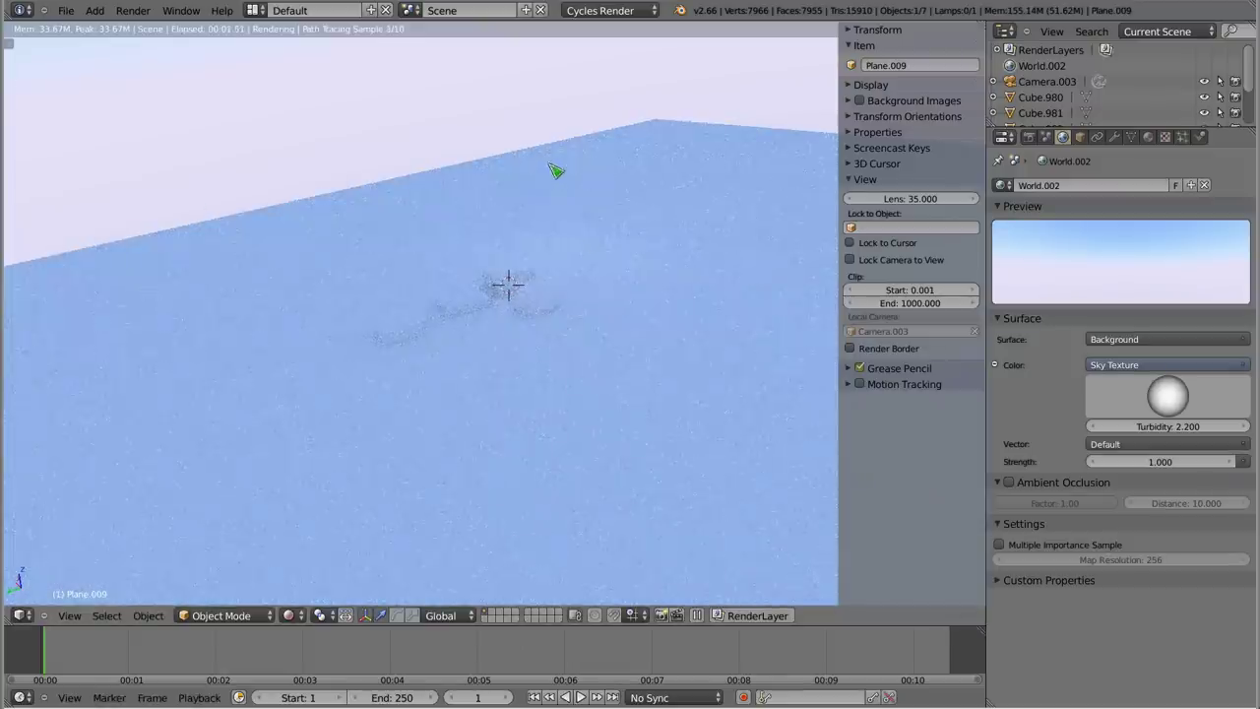
pyautogui.moveTo(557, 247); pyautogui.dragTo(559, 264, button='middle')
pyautogui.moveTo(370, 245)
pyautogui.mouseDown(button='middle')
pyautogui.moveTo(402, 295)
pyautogui.moveTo(385, 318)
pyautogui.moveTo(445, 313)
pyautogui.mouseUp(button='middle')
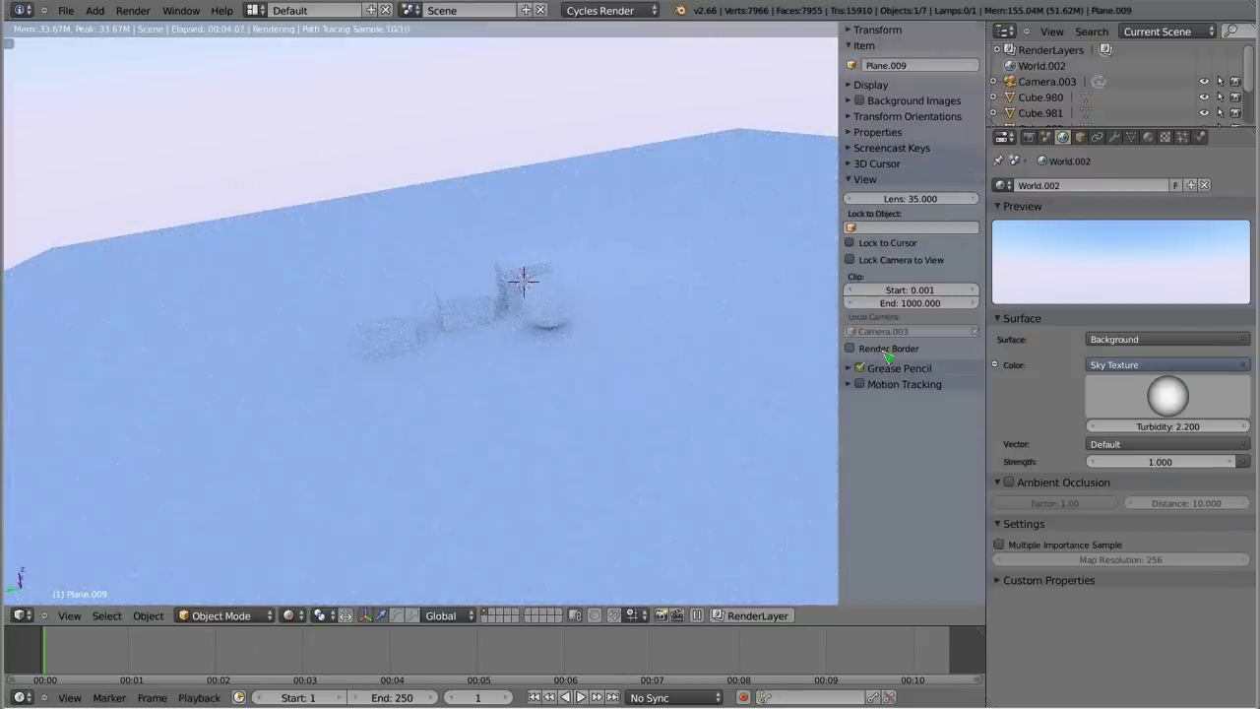
pyautogui.click(852, 349)
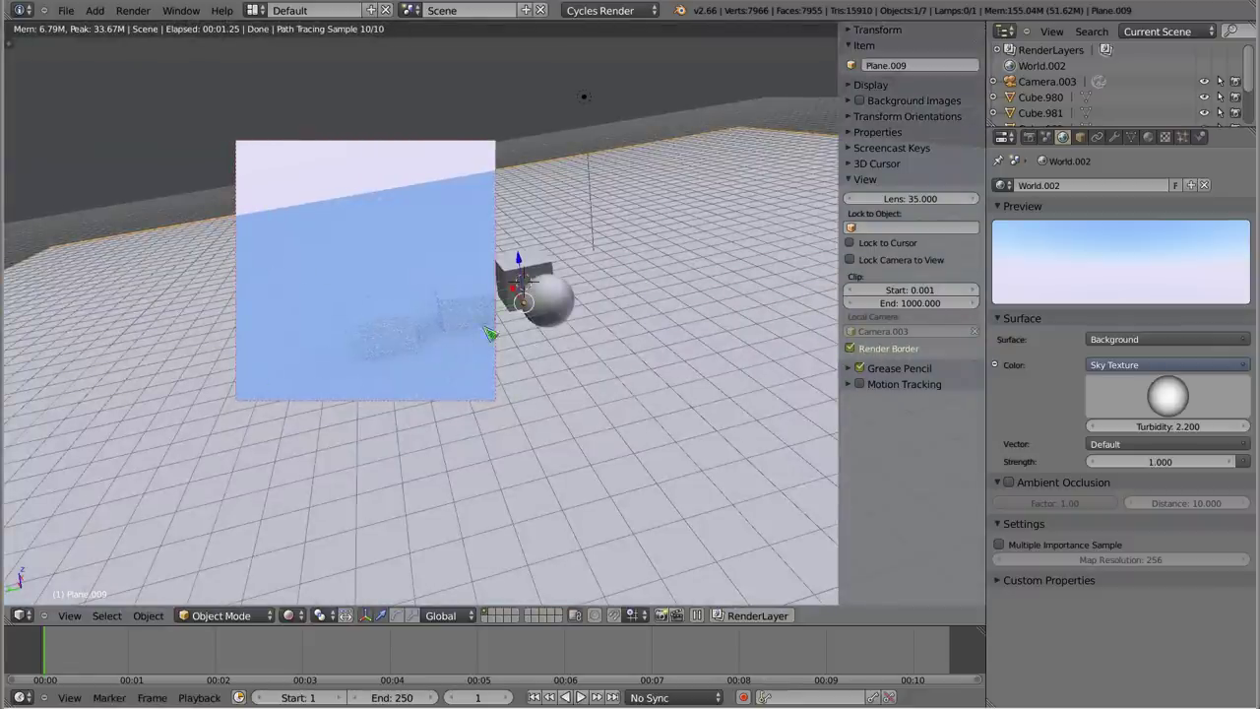
# Step: Orbit around the bordered render, turn off Render Border, and switch to camera view
pyautogui.moveTo(489, 333); pyautogui.dragTo(576, 367, button='middle')
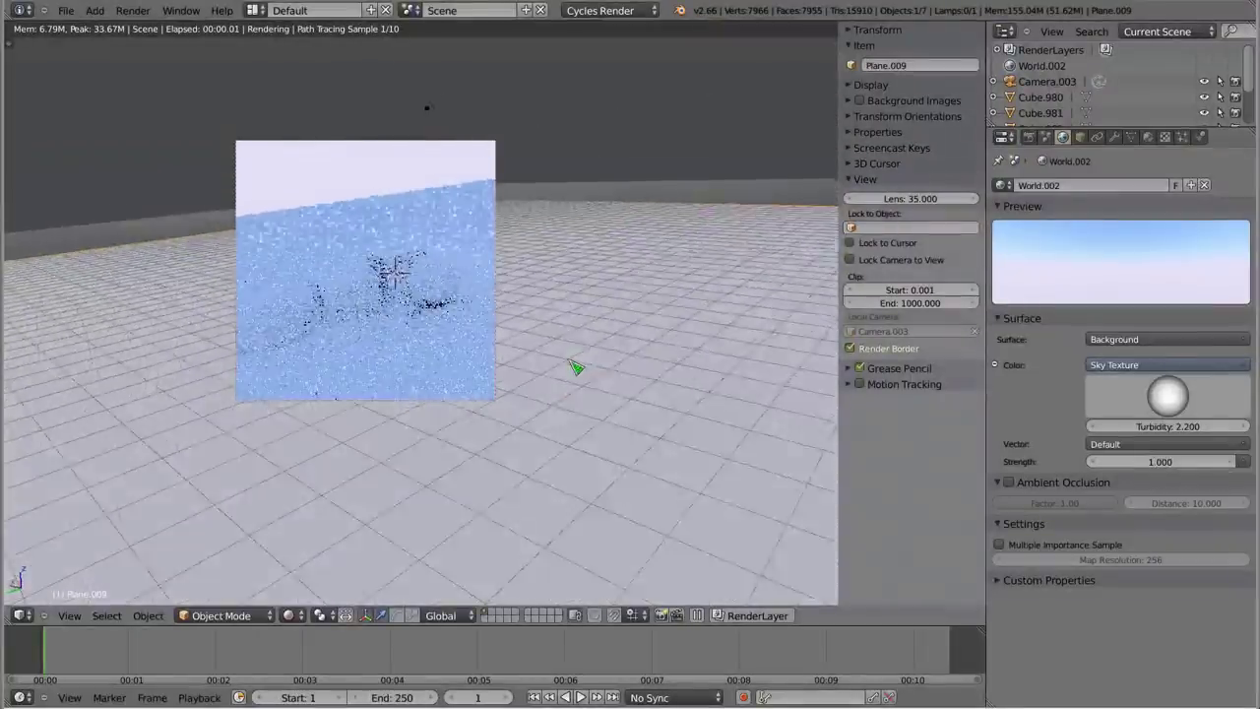
pyautogui.moveTo(357, 301)
pyautogui.mouseDown(button='middle')
pyautogui.moveTo(519, 324)
pyautogui.moveTo(324, 276)
pyautogui.moveTo(301, 226)
pyautogui.moveTo(388, 217)
pyautogui.mouseUp(button='middle')
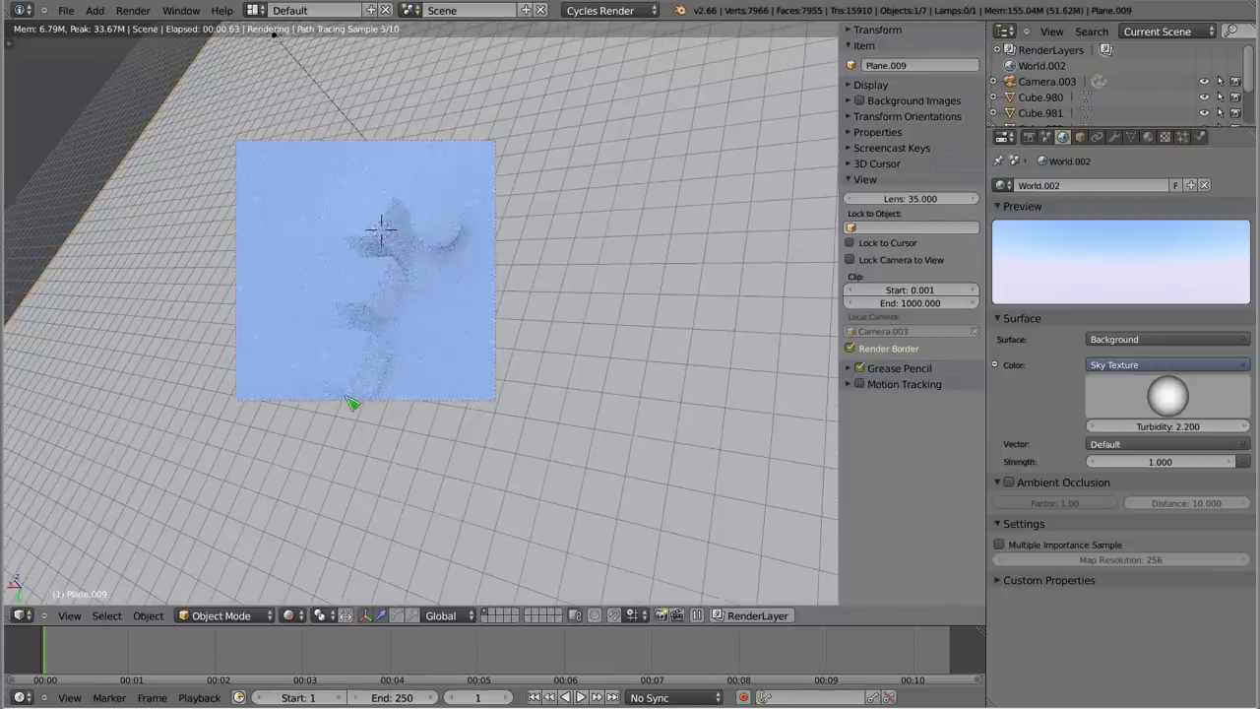
pyautogui.moveTo(585, 453)
pyautogui.mouseDown(button='middle')
pyautogui.moveTo(458, 400)
pyautogui.moveTo(537, 174)
pyautogui.moveTo(317, 332)
pyautogui.mouseUp(button='middle')
pyautogui.moveTo(270, 168); pyautogui.dragTo(289, 163, button='middle')
pyautogui.moveTo(417, 239); pyautogui.dragTo(417, 233, button='middle')
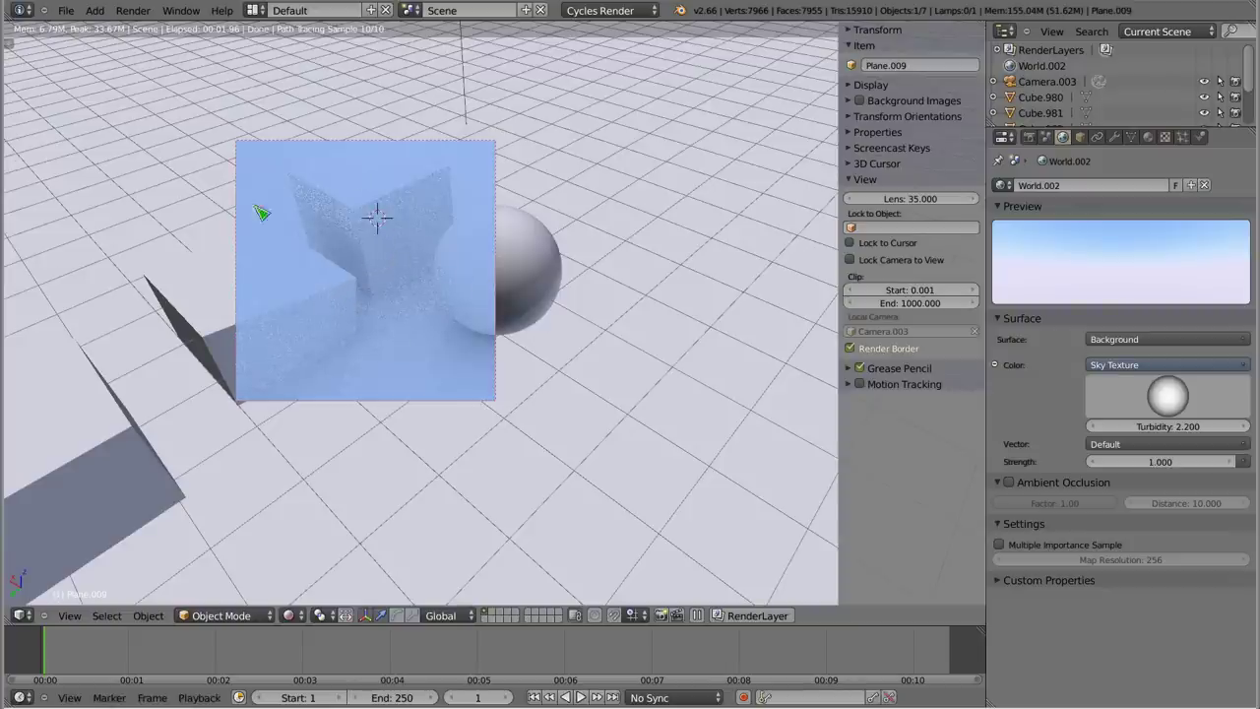
pyautogui.moveTo(427, 309); pyautogui.dragTo(355, 292, button='middle')
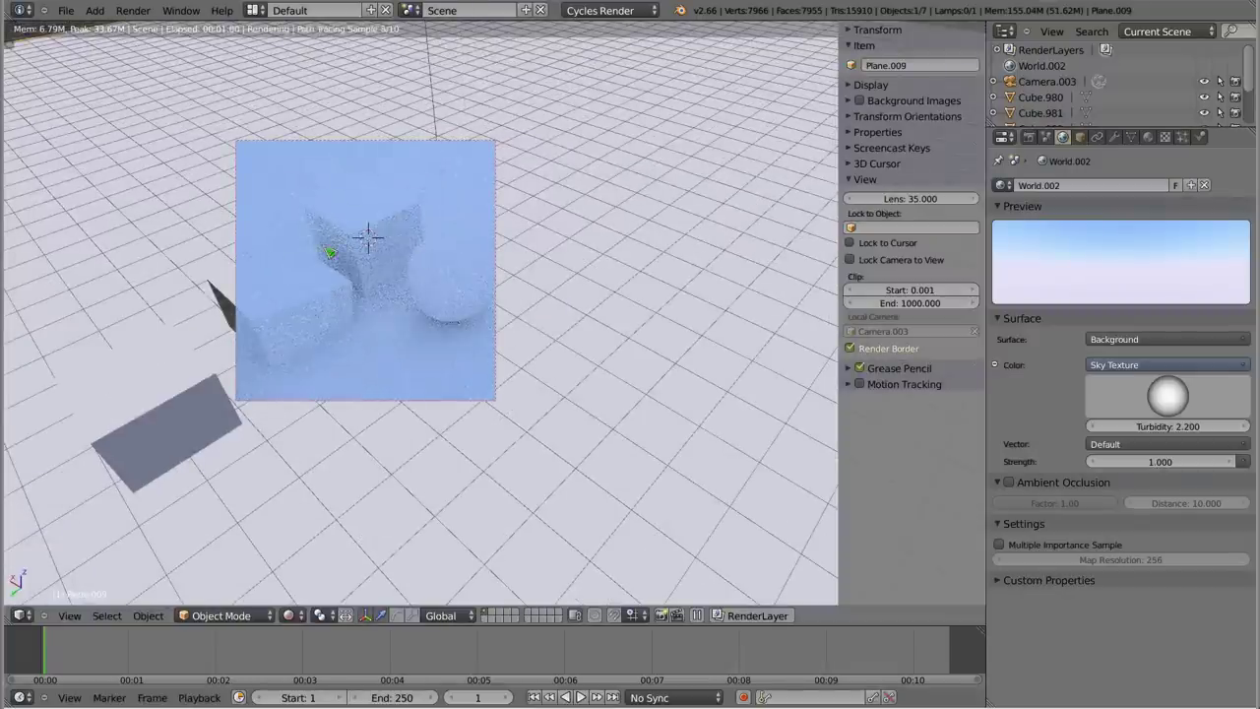
pyautogui.click(859, 351)
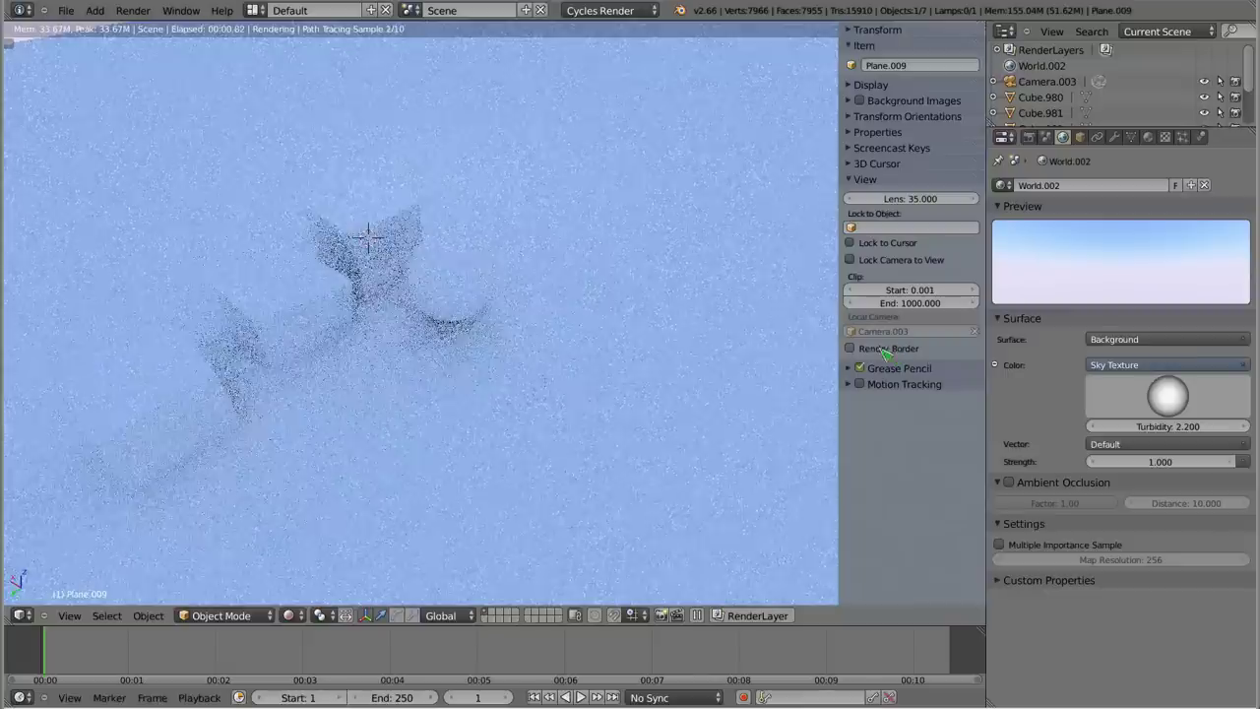
pyautogui.press('KP_0')
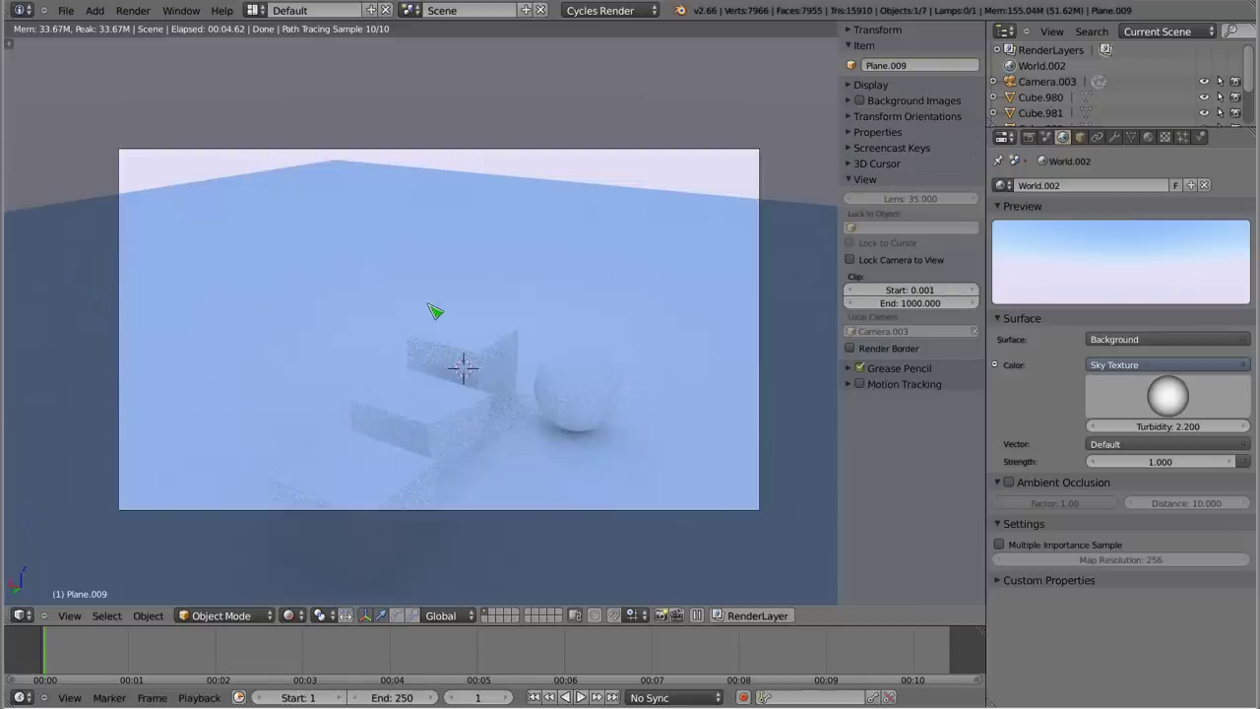
# Step: Draw a render border around the objects in camera view and re-enable Render Border
pyautogui.hotkey('ctrl', 'b')
pyautogui.moveTo(326, 222); pyautogui.dragTo(632, 470)
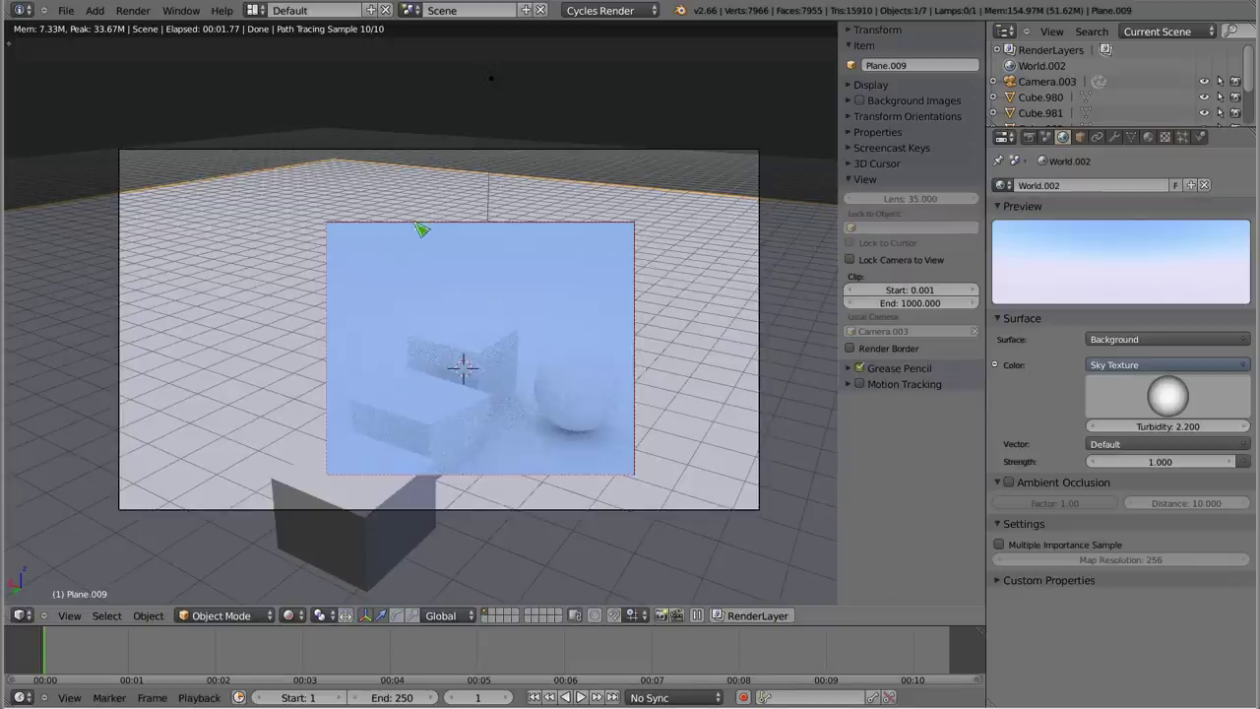
pyautogui.moveTo(426, 406); pyautogui.dragTo(366, 311, button='middle')
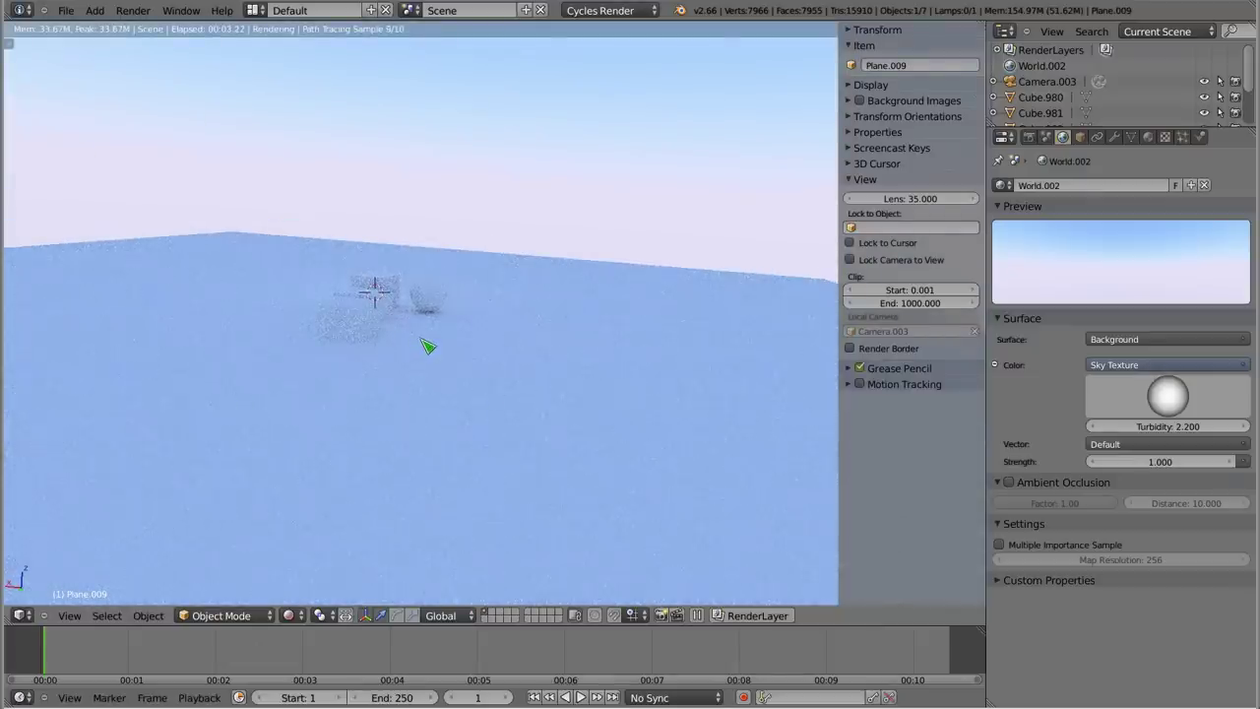
pyautogui.press('KP_0')
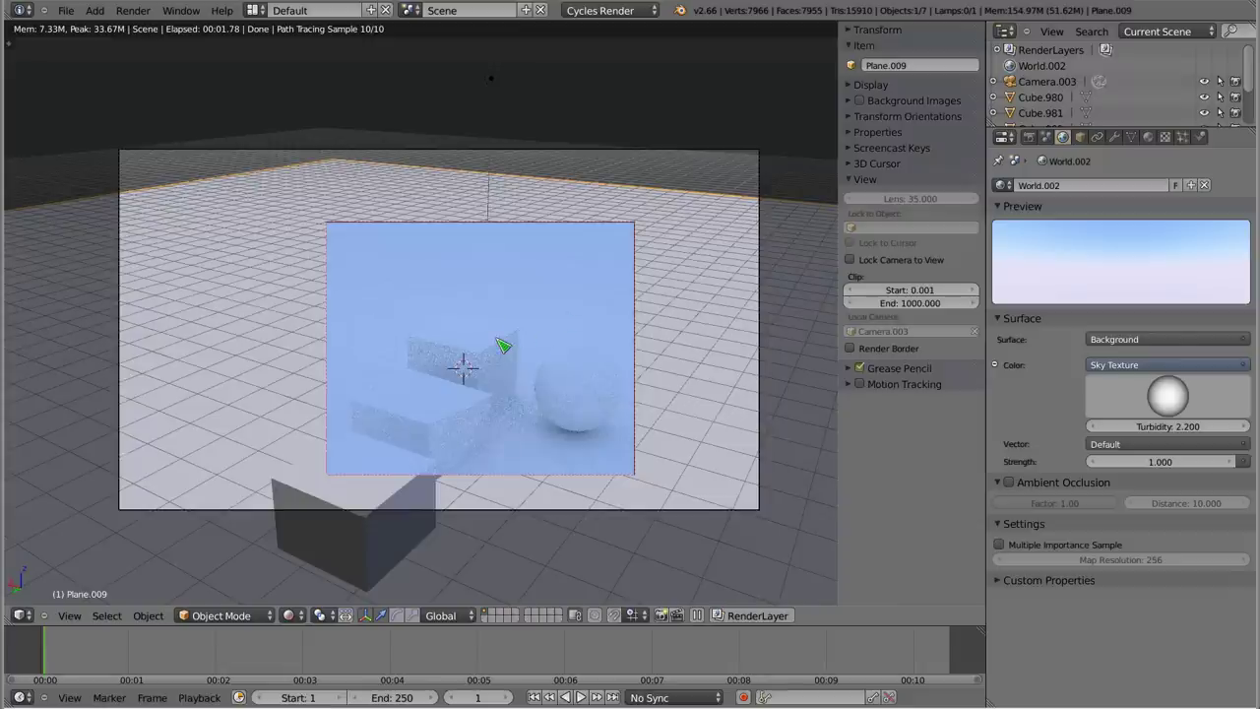
pyautogui.click(860, 352)
# Step: Orbit out of camera view, redraw the border taller, and return to the camera
pyautogui.moveTo(519, 393); pyautogui.dragTo(624, 388, button='middle')
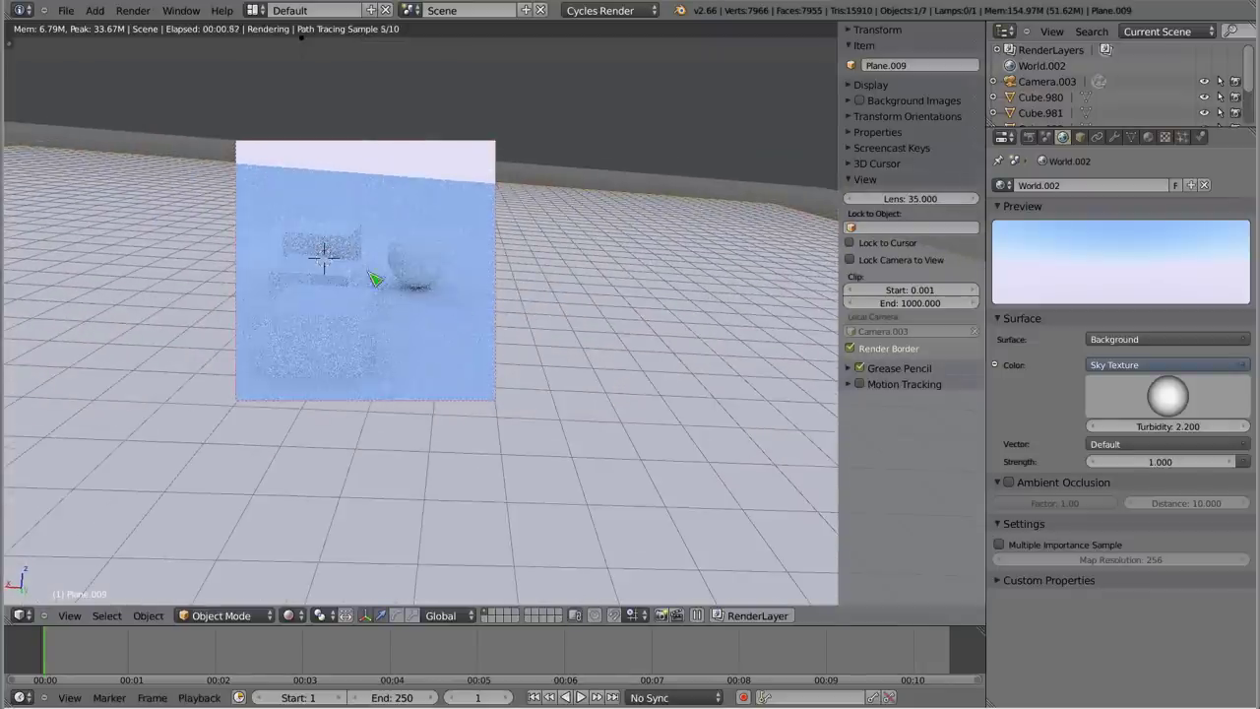
pyautogui.moveTo(442, 349)
pyautogui.mouseDown(button='middle')
pyautogui.moveTo(396, 351)
pyautogui.moveTo(436, 340)
pyautogui.mouseUp(button='middle')
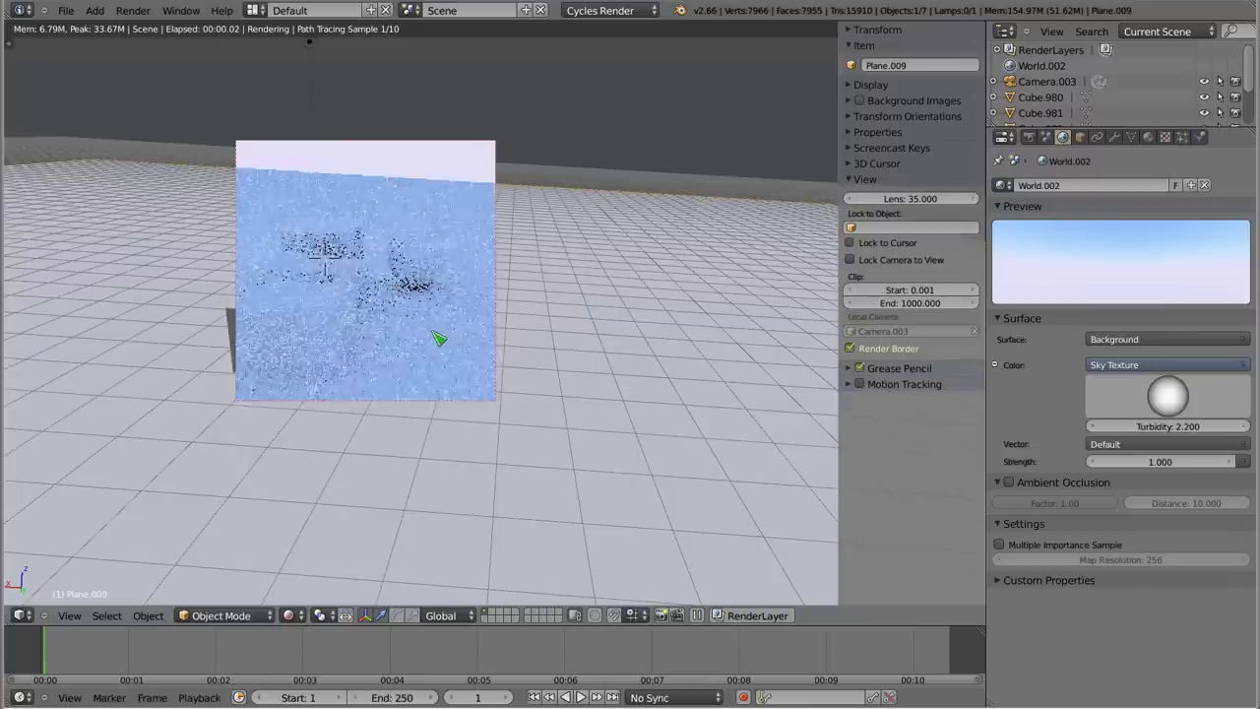
pyautogui.moveTo(327, 341); pyautogui.dragTo(392, 443)
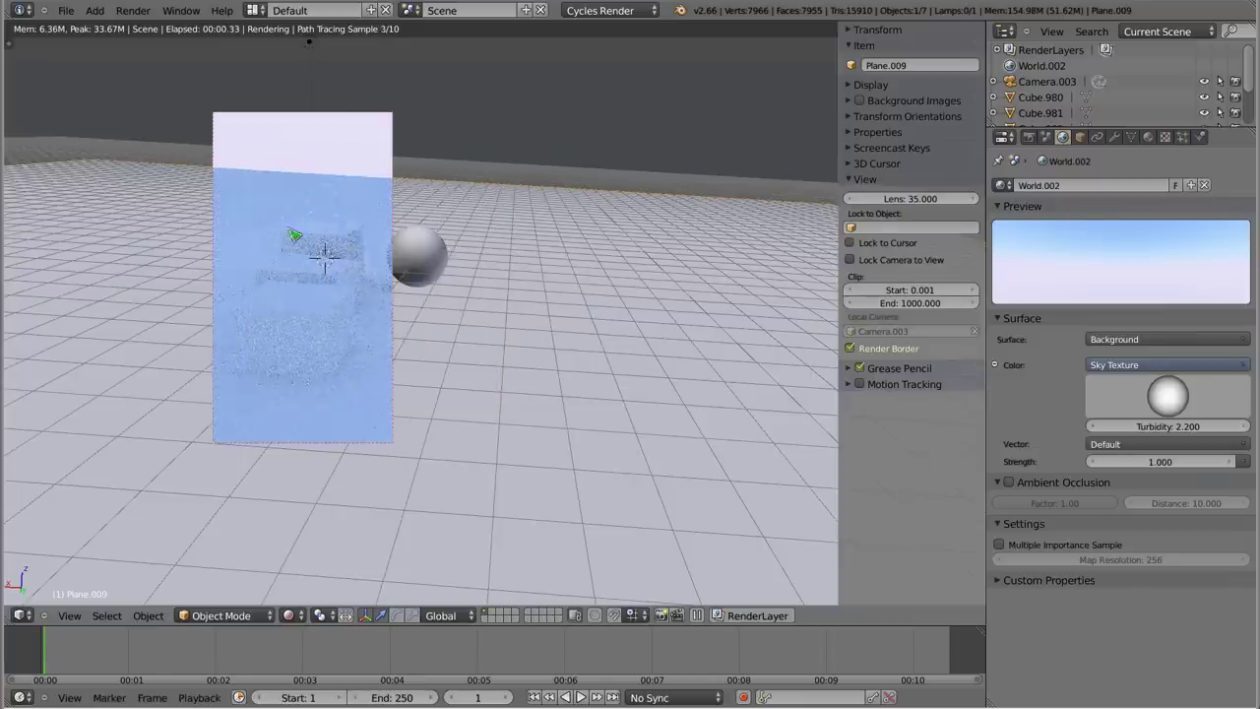
pyautogui.press('KP_0')
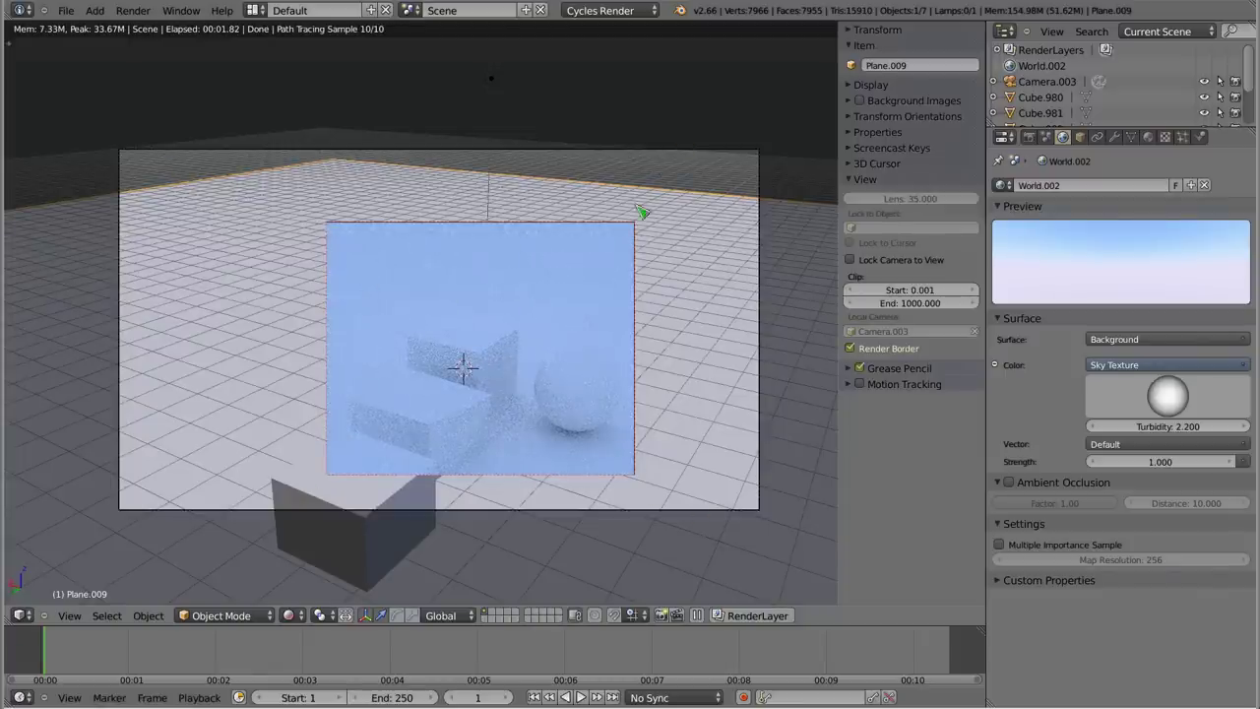
# Step: Draw a border over the whole camera frame, disable Render Border, and show Render settings
pyautogui.hotkey('ctrl', 'b')
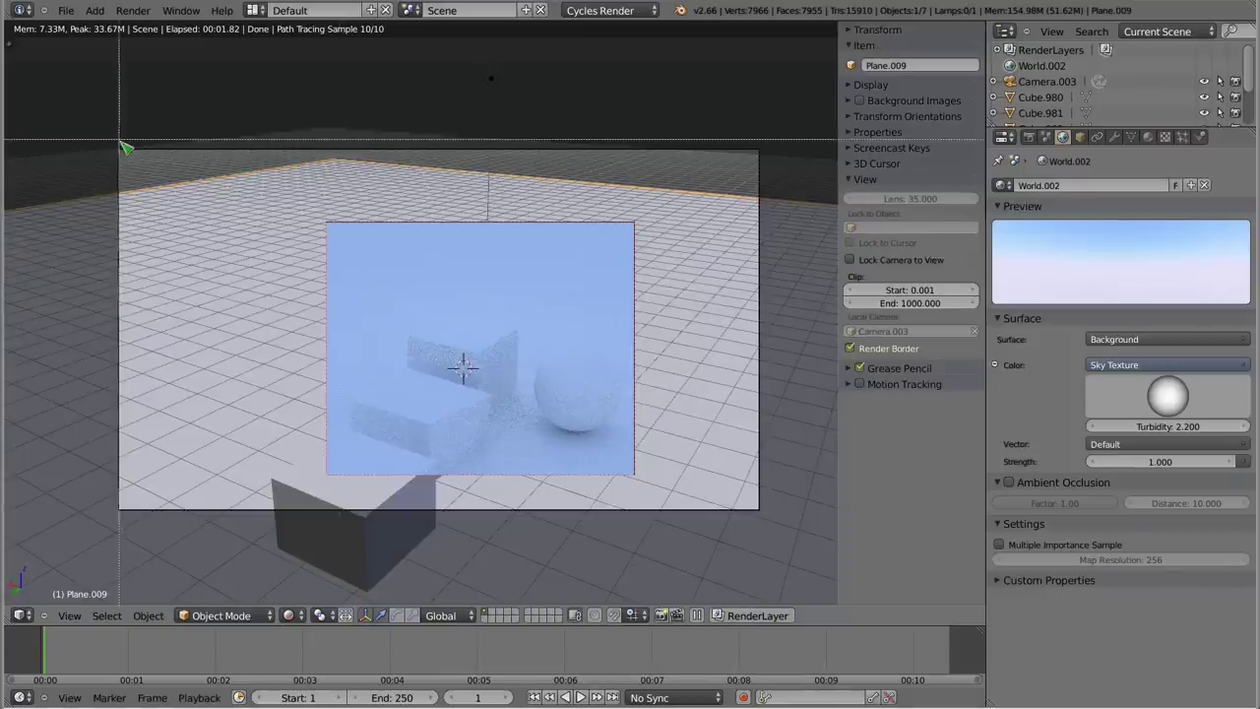
pyautogui.moveTo(108, 136); pyautogui.dragTo(786, 536)
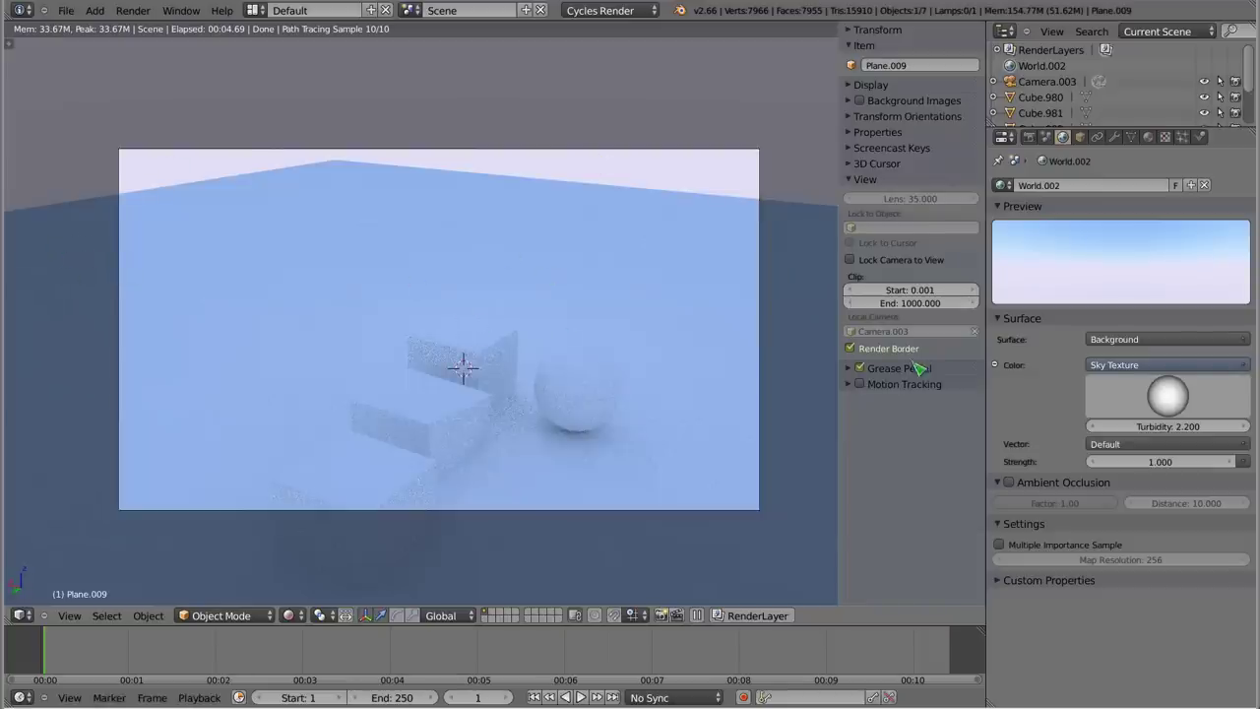
pyautogui.click(849, 348)
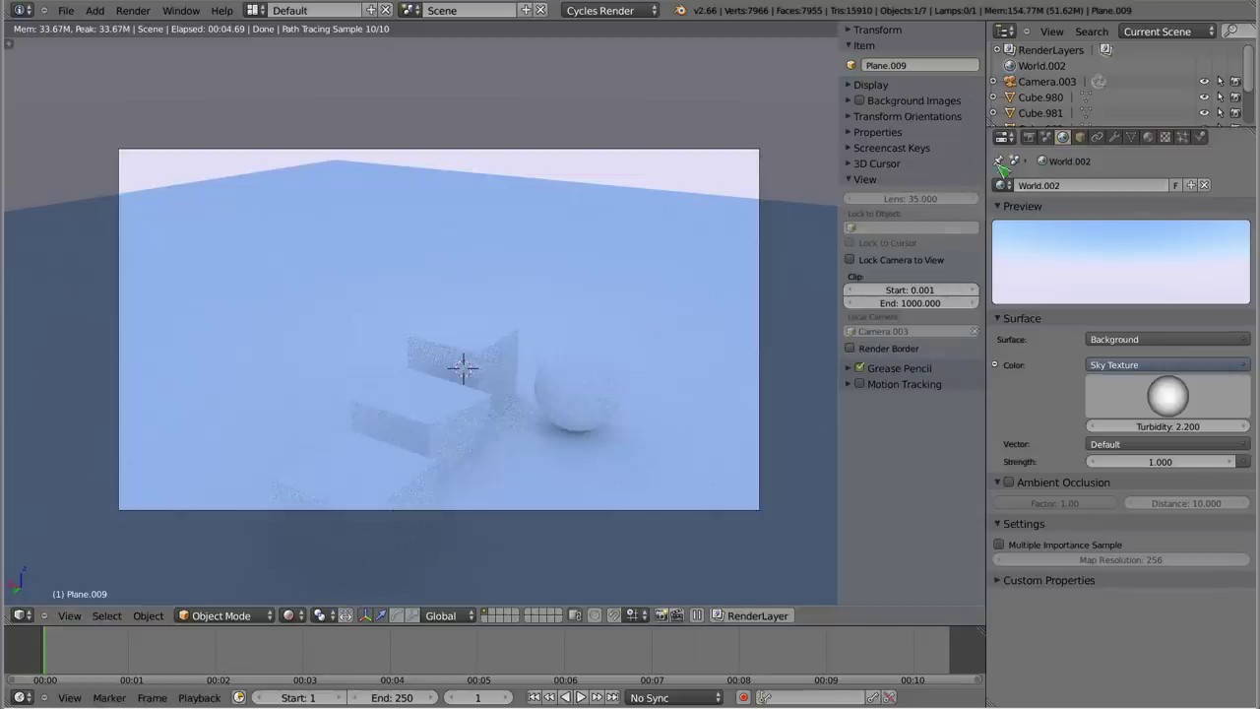
pyautogui.click(1033, 138)
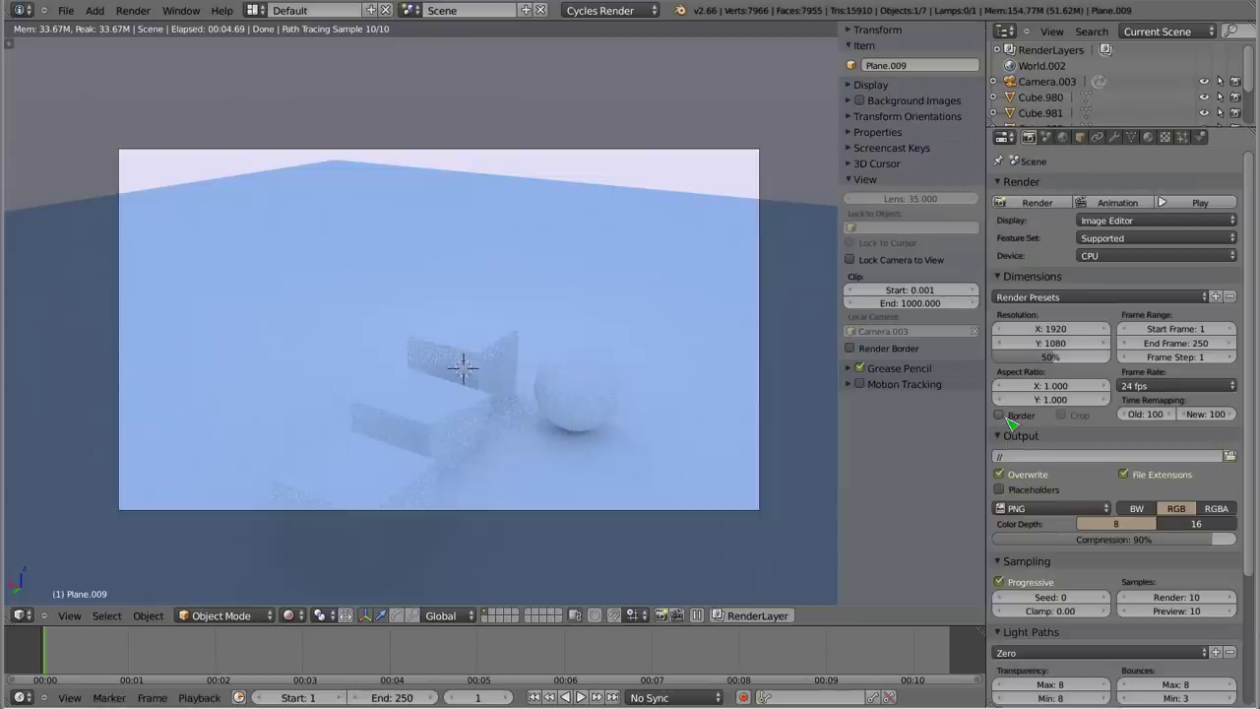
# Step: Draw a smaller camera render border around the objects, then disable it and orbit out of camera view
pyautogui.click(1008, 417)
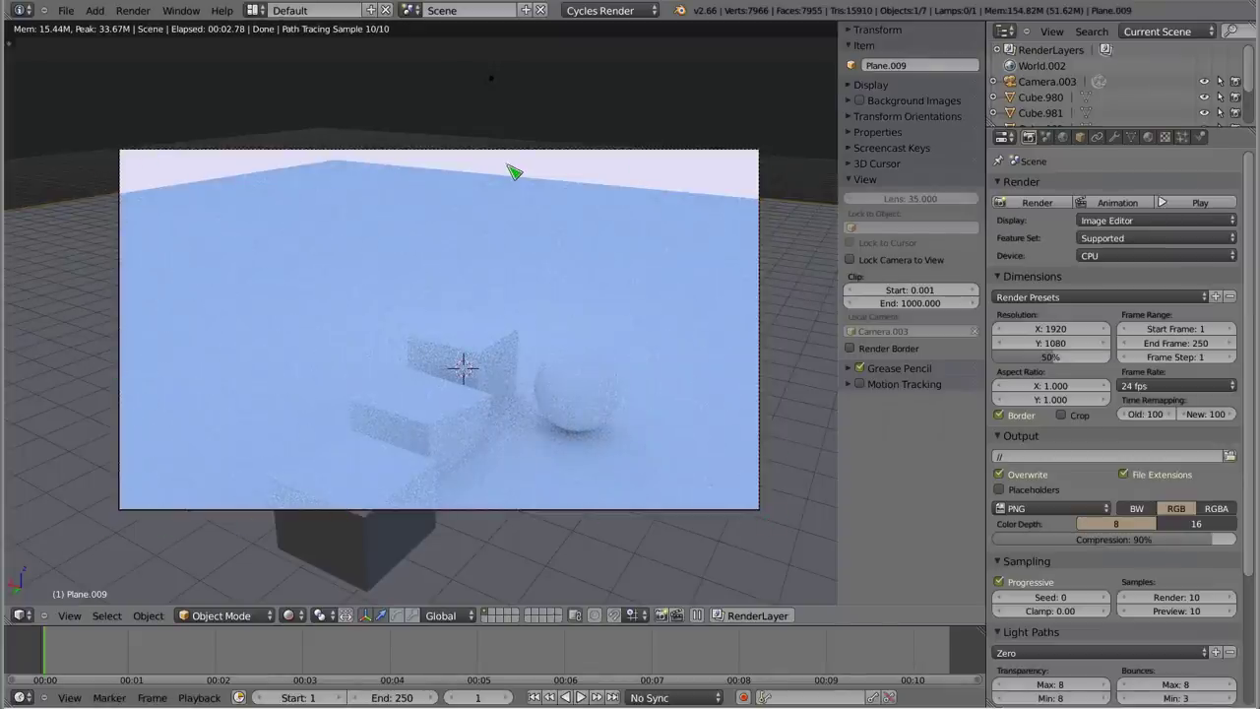
pyautogui.hotkey('ctrl', 'b')
pyautogui.moveTo(285, 199); pyautogui.dragTo(671, 390)
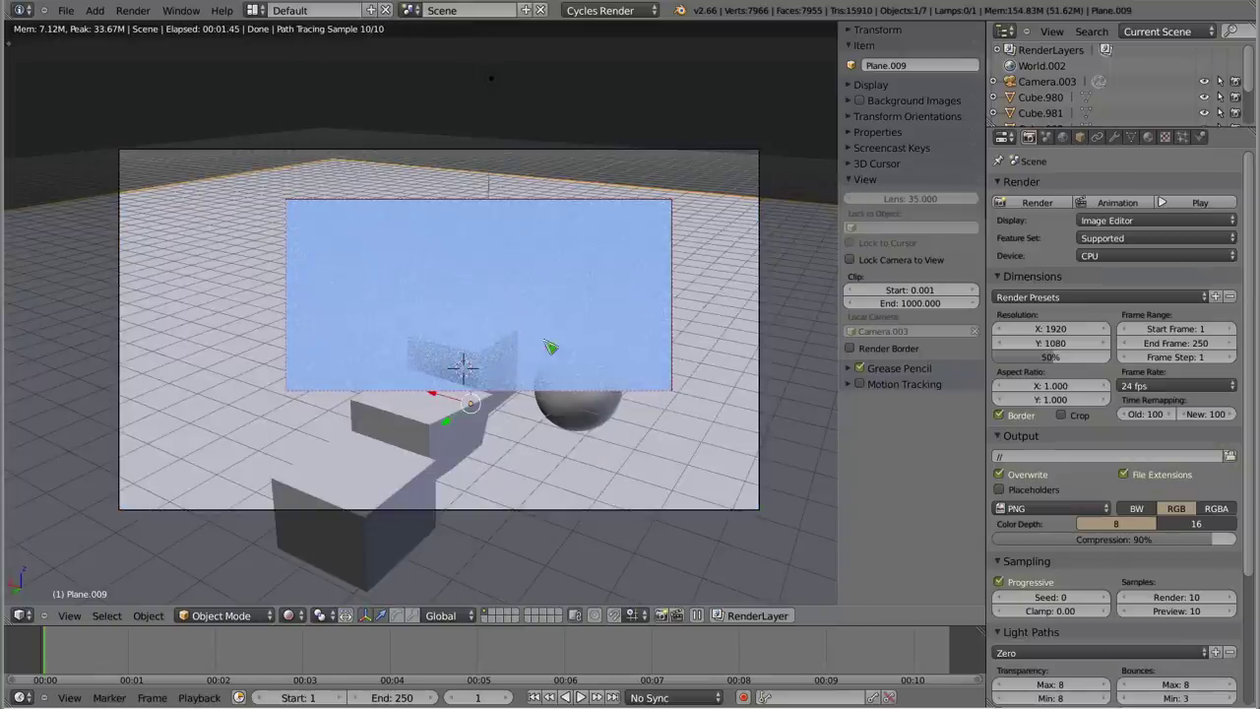
pyautogui.click(1011, 416)
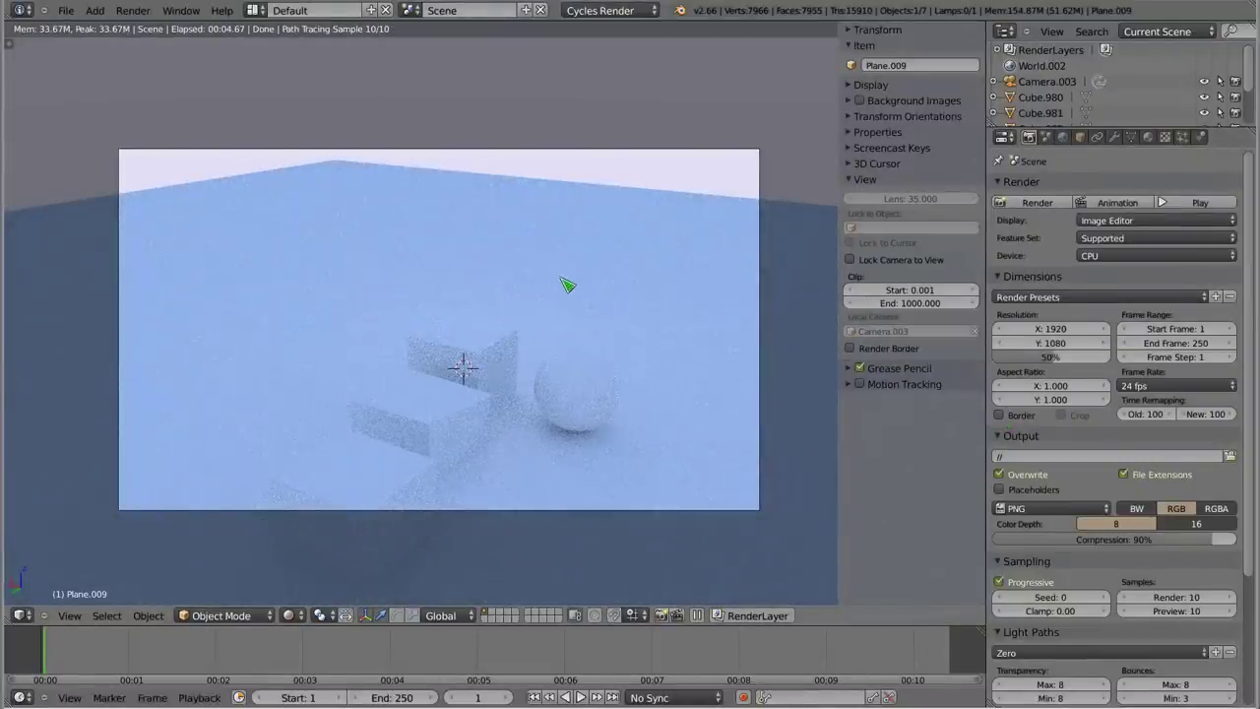
pyautogui.moveTo(455, 356)
pyautogui.mouseDown(button='middle')
pyautogui.moveTo(470, 273)
pyautogui.moveTo(513, 329)
pyautogui.moveTo(419, 237)
pyautogui.moveTo(323, 407)
pyautogui.moveTo(557, 338)
pyautogui.moveTo(571, 301)
pyautogui.moveTo(536, 312)
pyautogui.mouseUp(button='middle')
# Step: Switch the viewport from rendered preview to solid shading and zoom in
pyautogui.hotkey('shift', 'z')
pyautogui.scroll(1, 517, 300)
pyautogui.scroll(1, 487, 286)
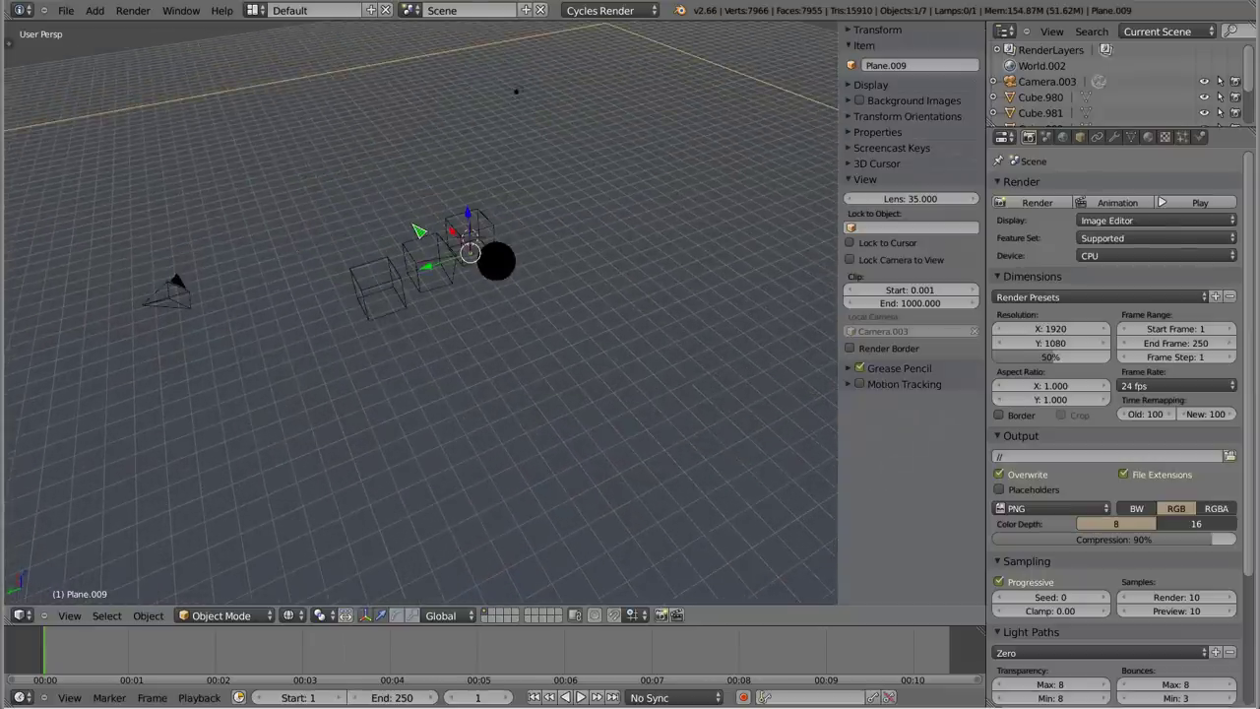
pyautogui.scroll(1, 440, 260)
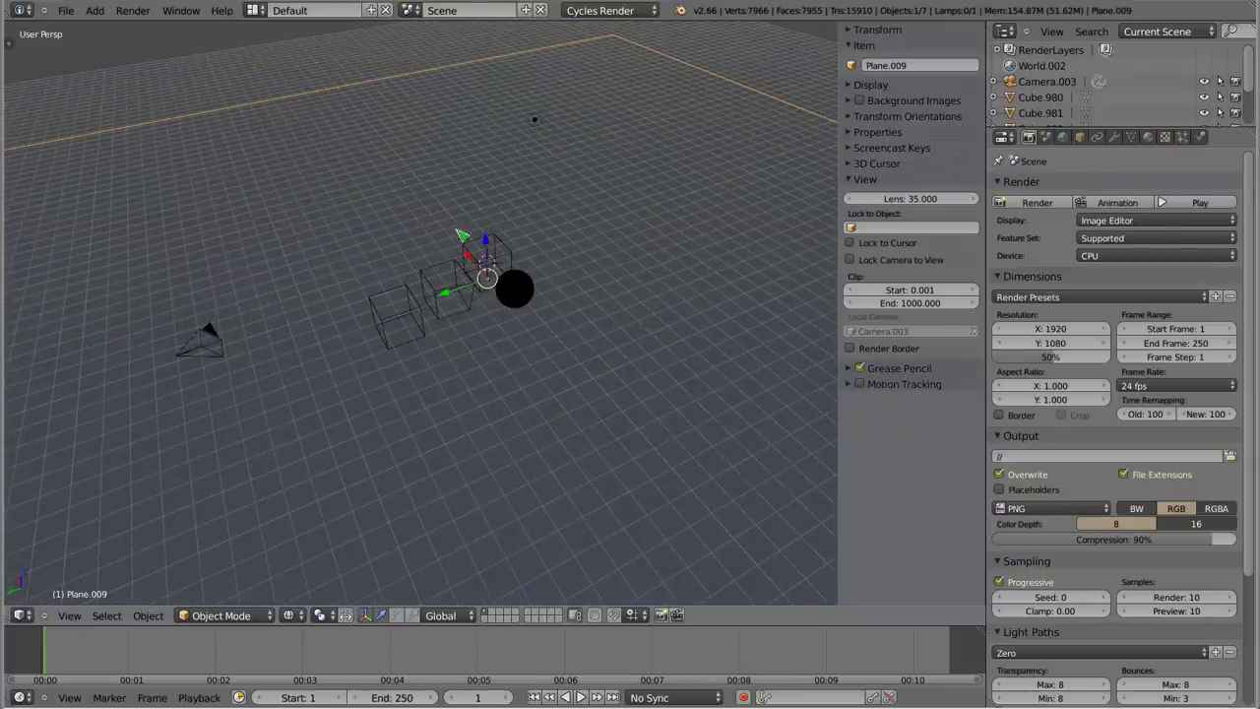
# Step: Start rotating the ground plane, cancel it, and orbit to see the whole plane
pyautogui.press('r')
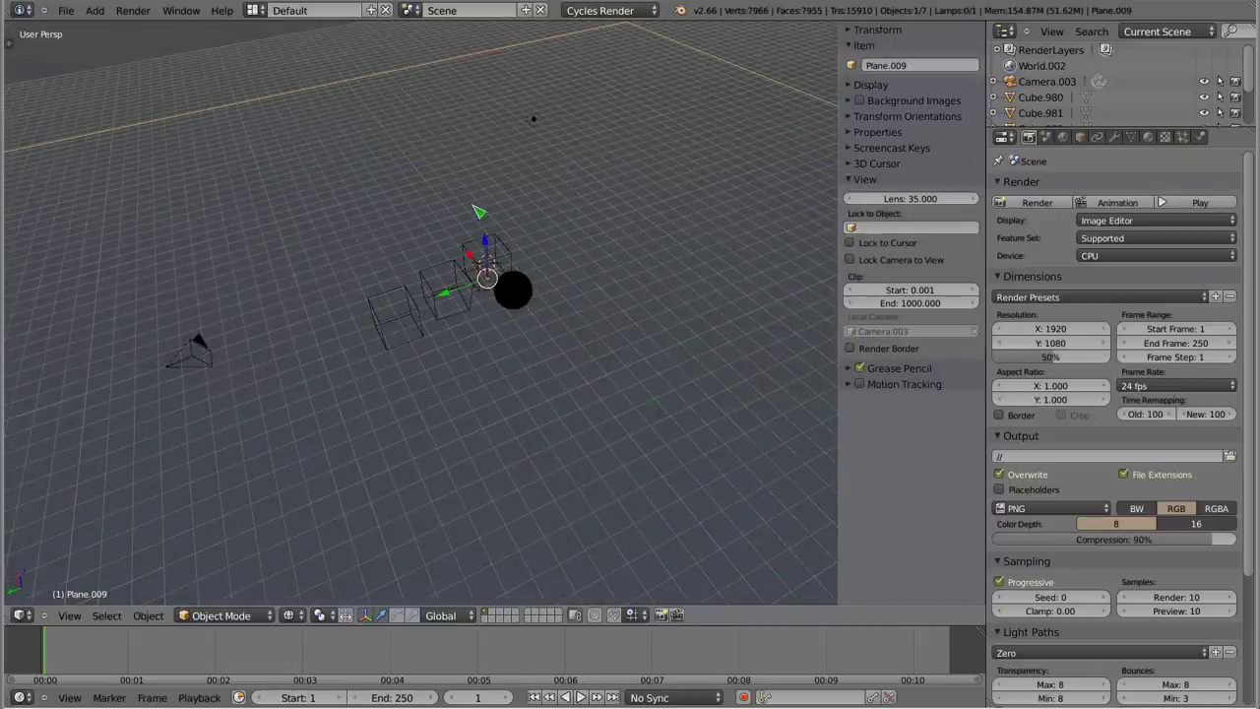
pyautogui.rightClick(502, 305)
pyautogui.moveTo(502, 305); pyautogui.dragTo(416, 240, button='middle')
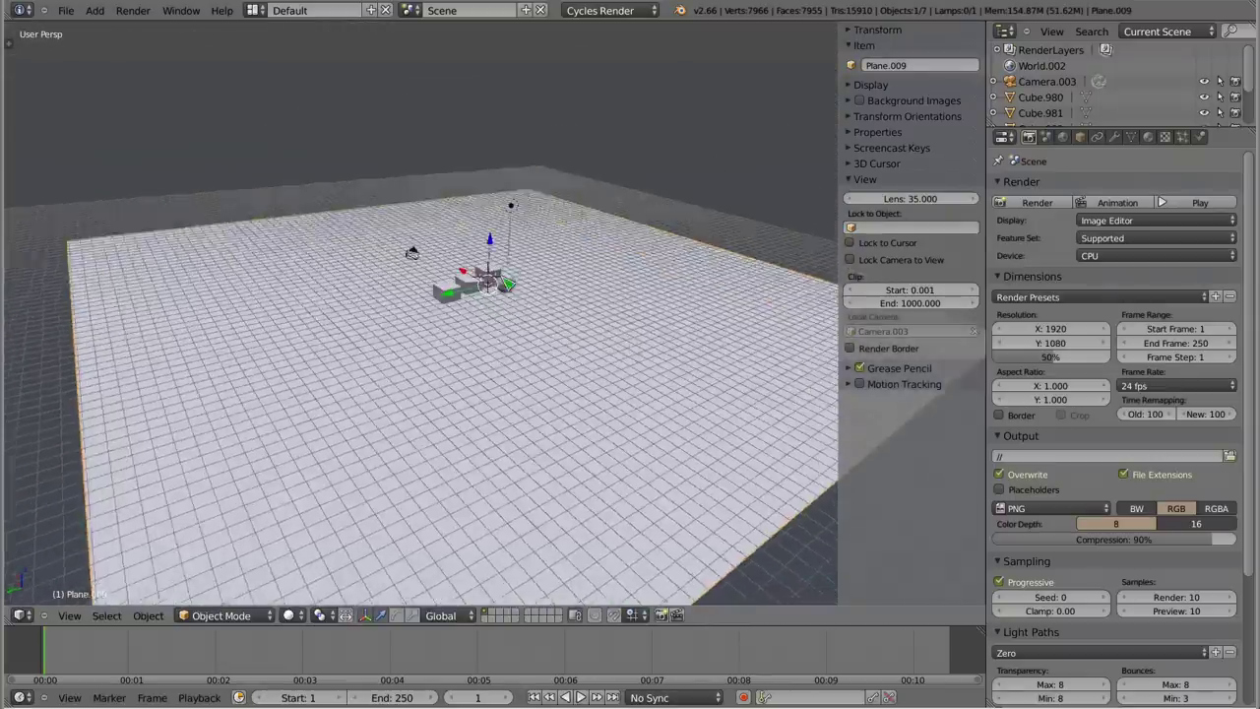